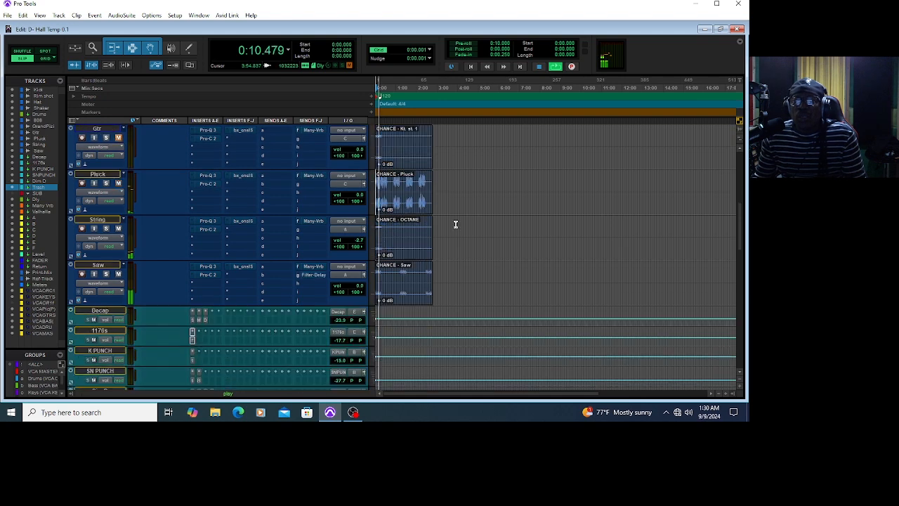
- Review the whole session during playback, from the instrument tracks through the effects returns and mix buses to the VCA masters
scroll(468, 233, down, 3)
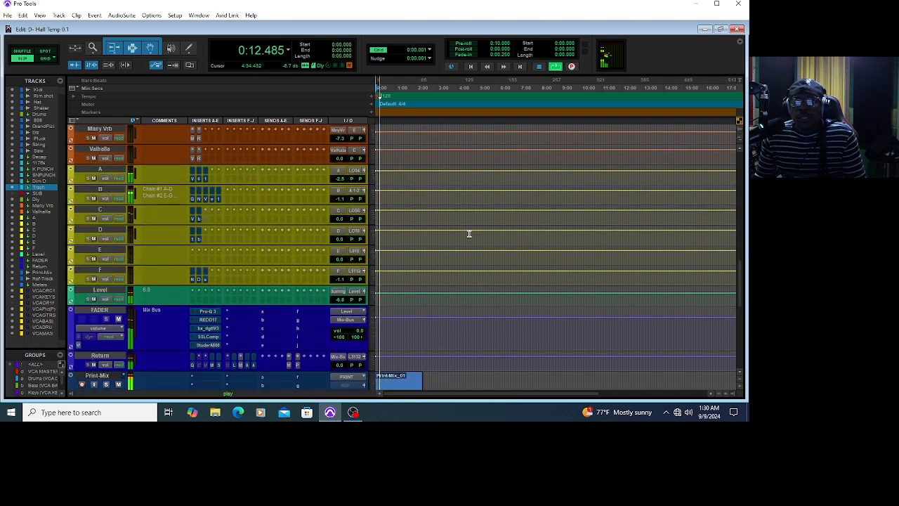
scroll(471, 234, down, 8)
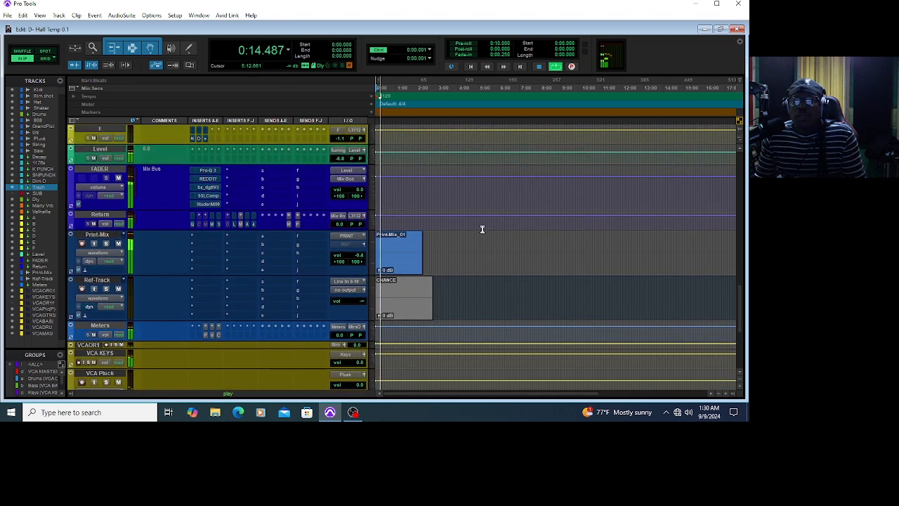
scroll(484, 232, down, 3)
scroll(487, 232, up, 5)
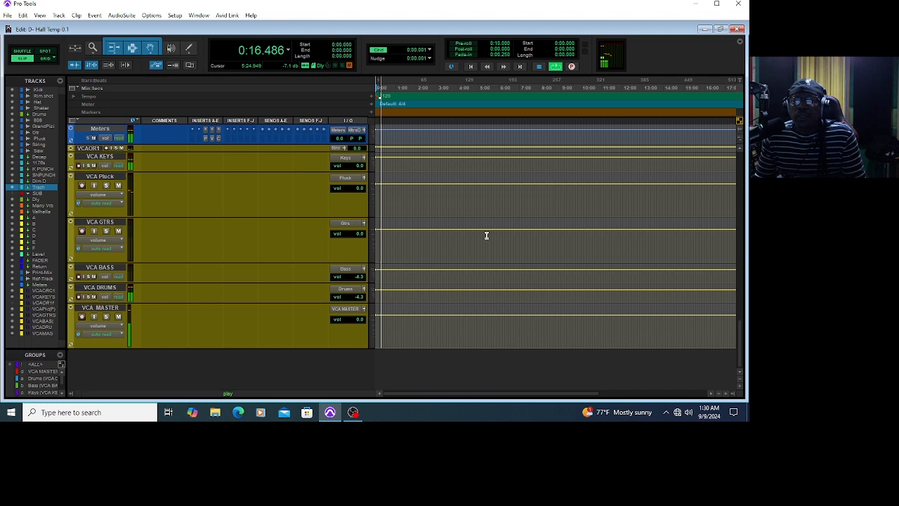
scroll(492, 228, up, 15)
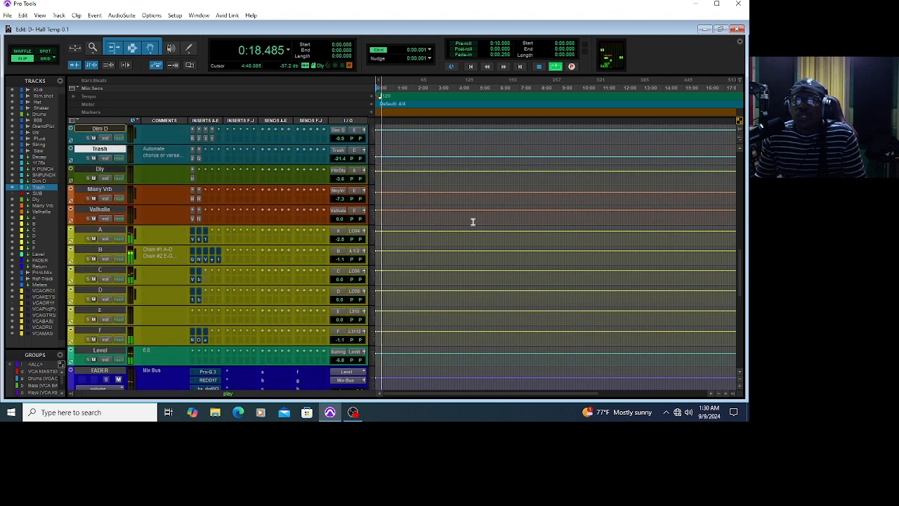
scroll(467, 218, up, 10)
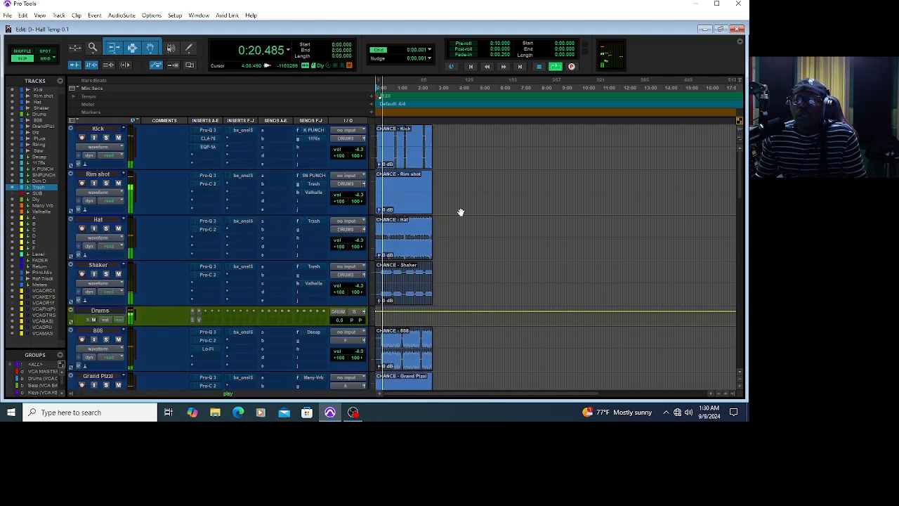
scroll(471, 221, down, 20)
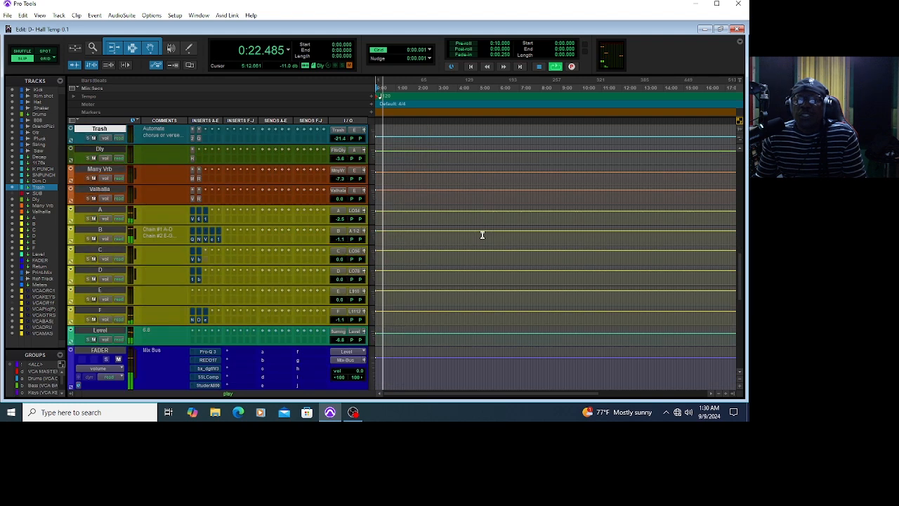
scroll(489, 255, down, 8)
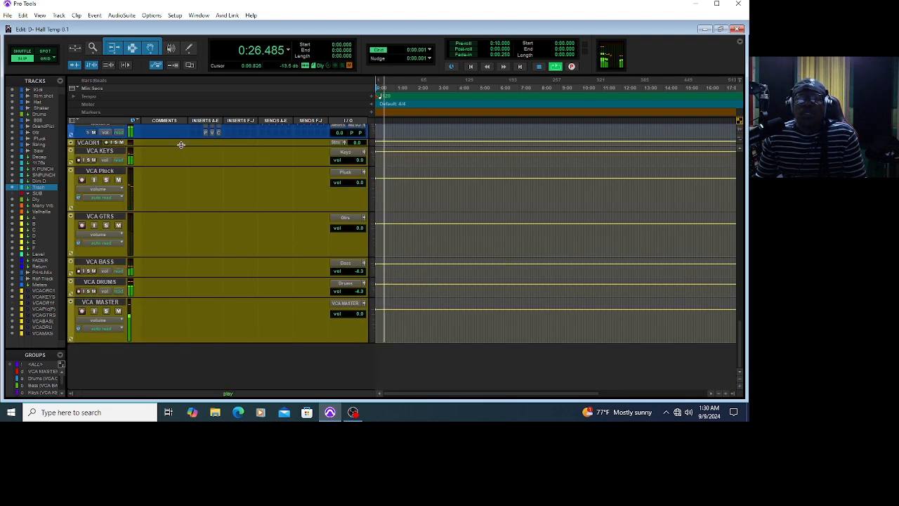
scroll(411, 241, up, 3)
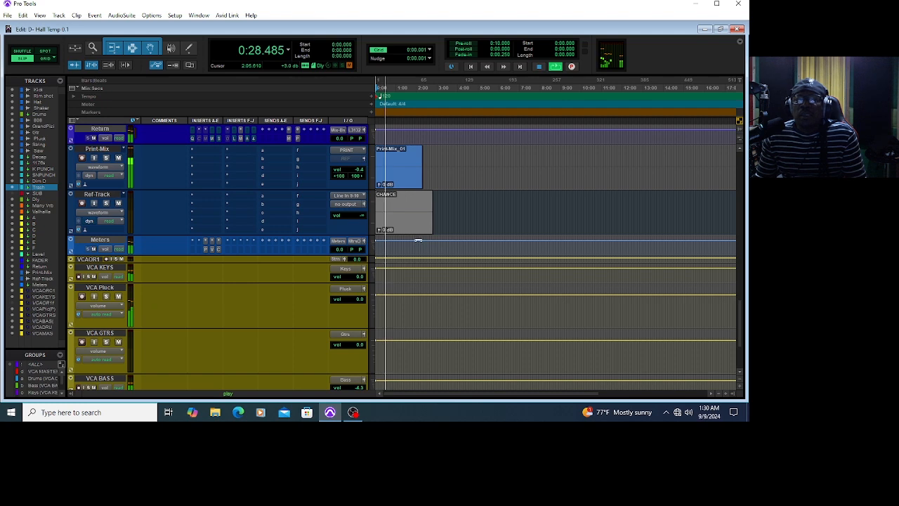
scroll(418, 240, up, 2)
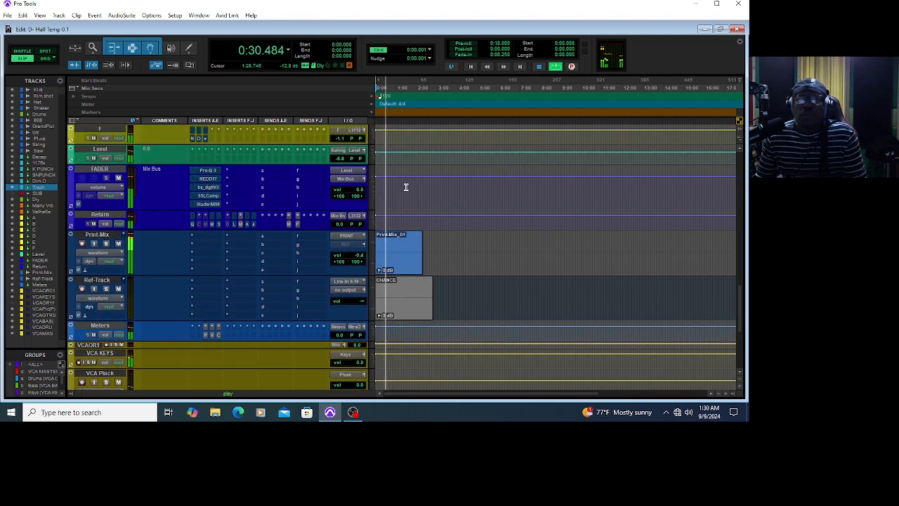
- Examine how the drum and instrument tracks relate to the parallel effects tracks and the lettered mix buses
scroll(406, 186, up, 5)
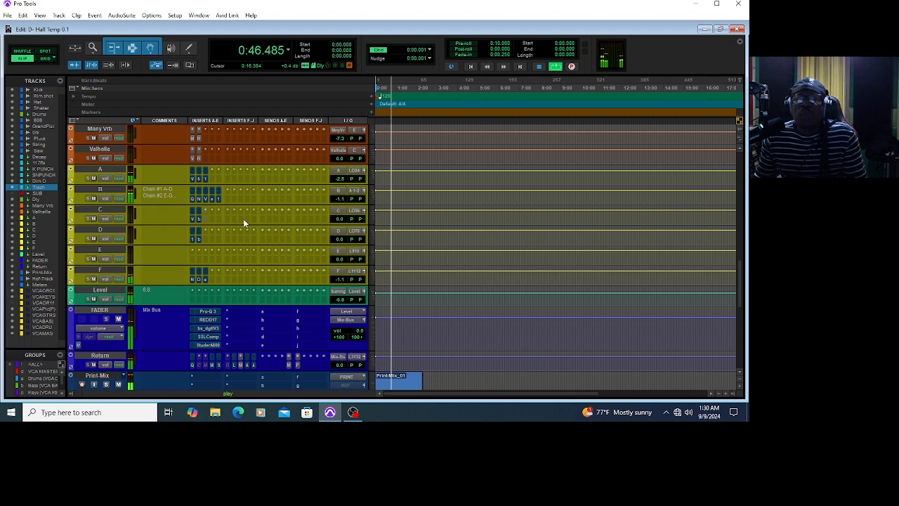
scroll(245, 219, up, 6)
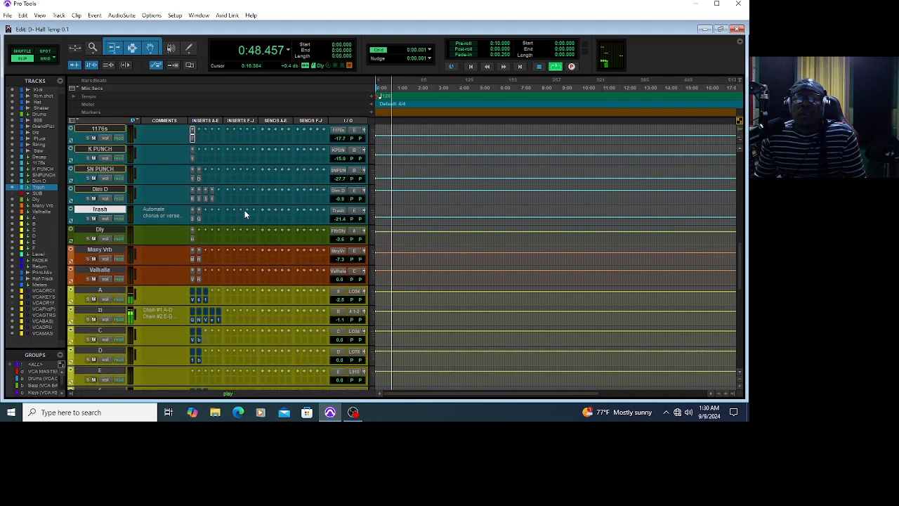
scroll(245, 214, up, 5)
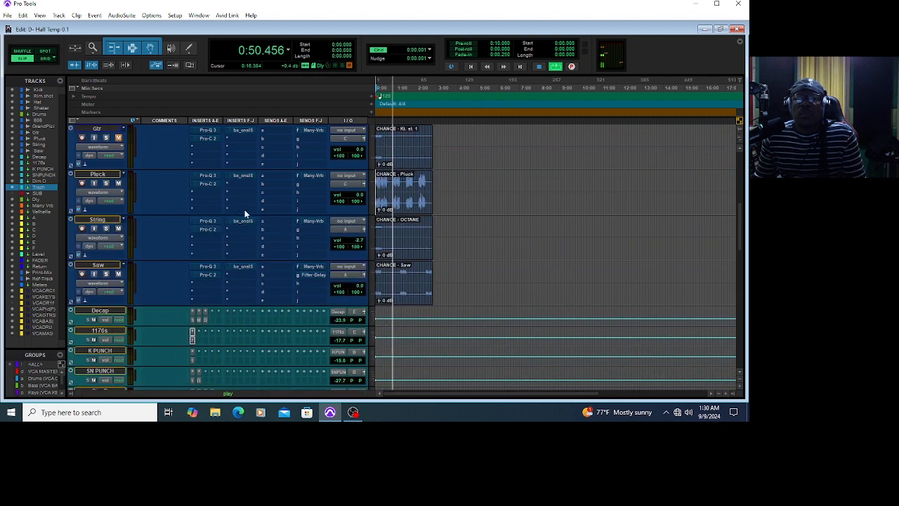
scroll(246, 211, down, 5)
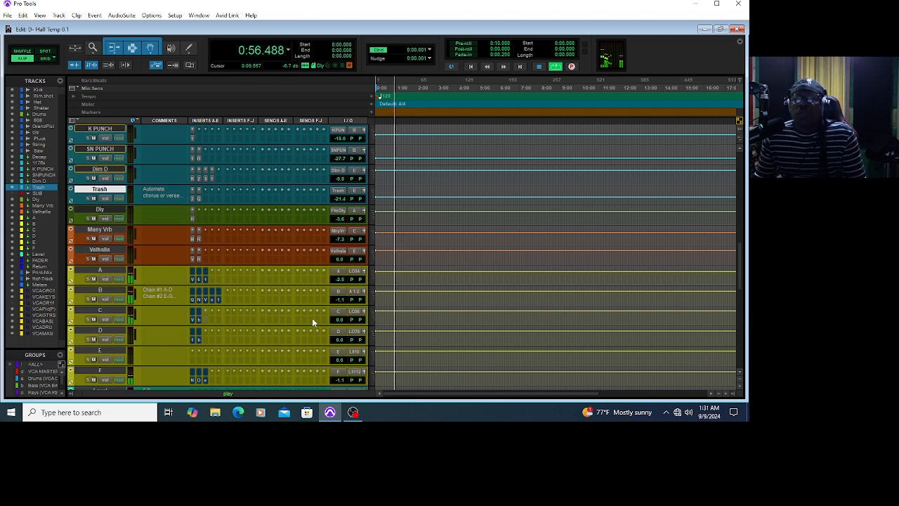
scroll(312, 318, up, 3)
scroll(312, 317, down, 3)
scroll(312, 317, up, 3)
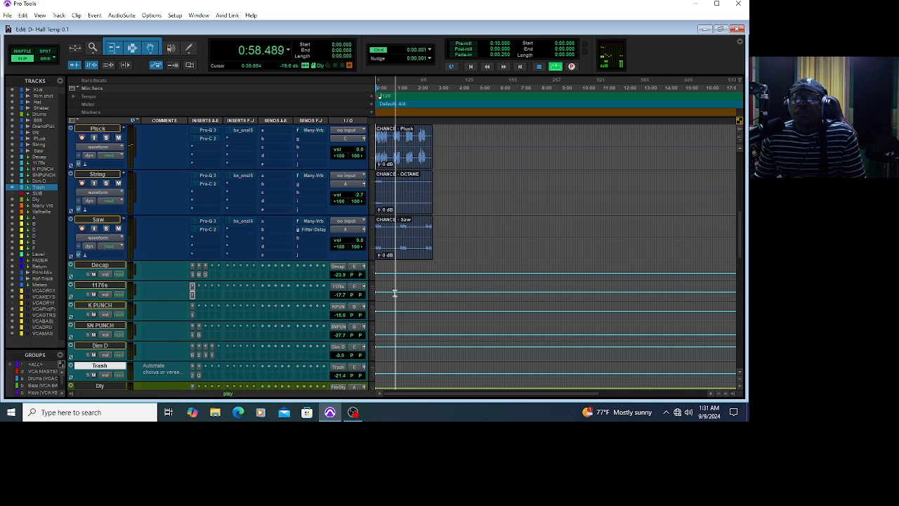
scroll(440, 307, down, 3)
scroll(461, 297, up, 3)
scroll(464, 272, up, 3)
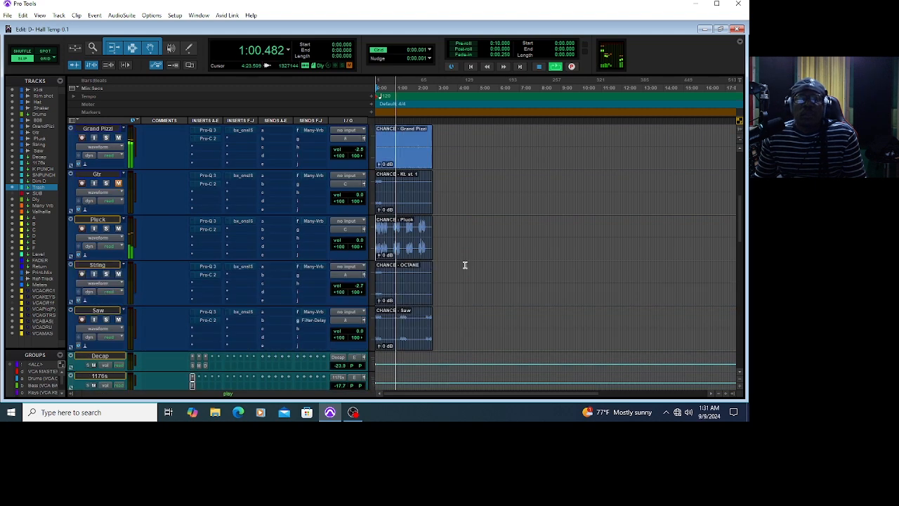
scroll(438, 283, up, 3)
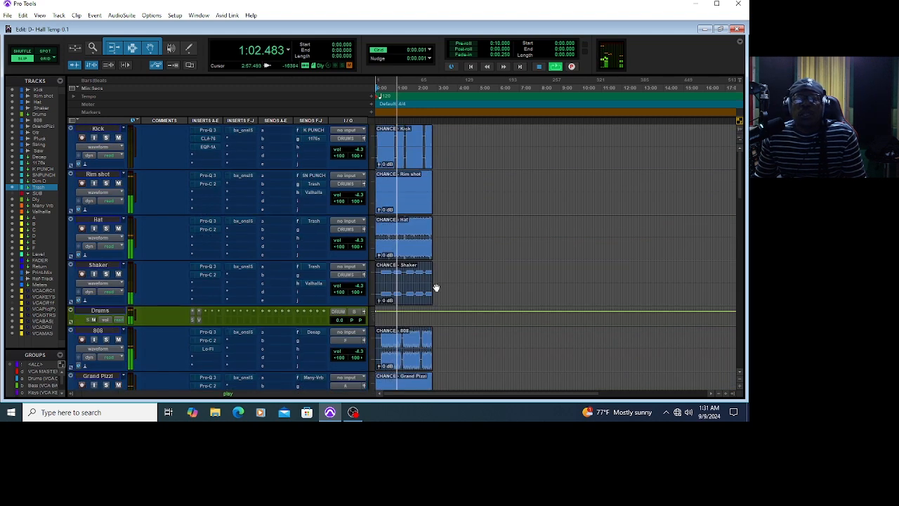
scroll(485, 229, down, 10)
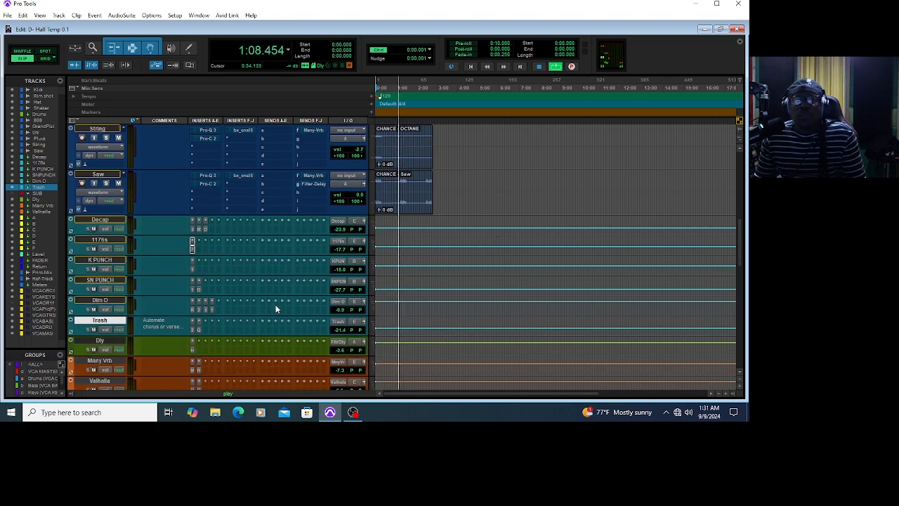
scroll(217, 287, down, 4)
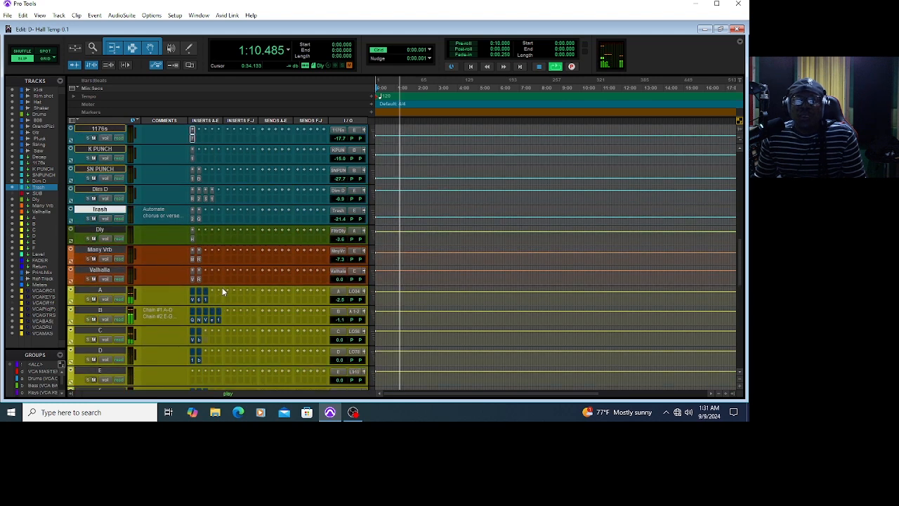
- Mute the 808, Grand Pizzi, Pluck, String and Saw tracks to leave only the drums audible
scroll(220, 284, up, 8)
scroll(220, 284, up, 6)
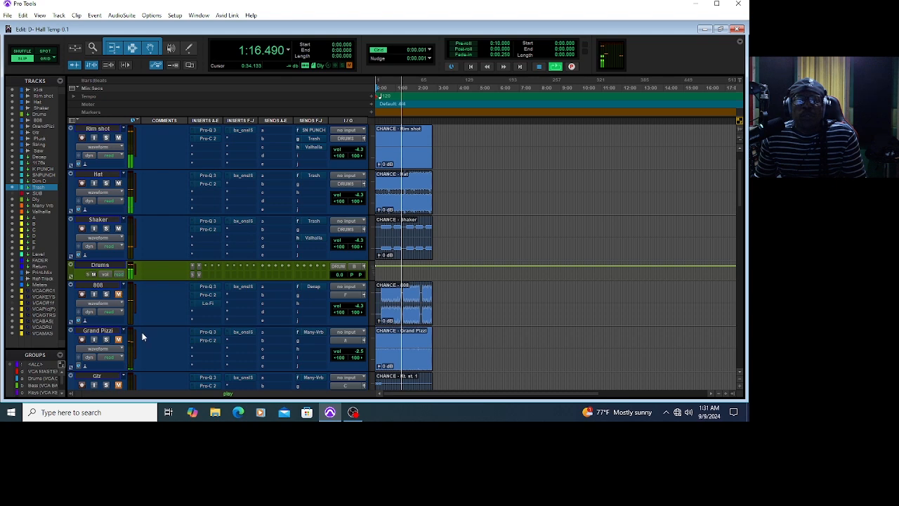
scroll(144, 336, down, 4)
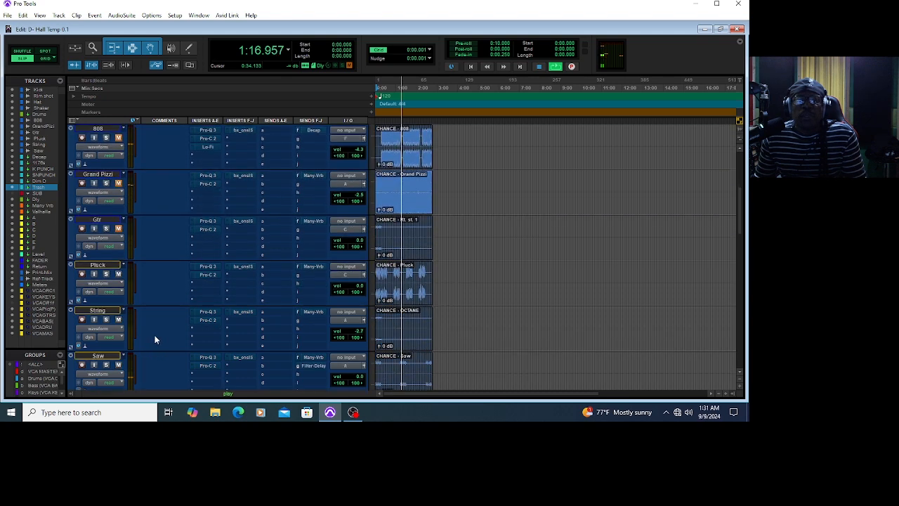
click(118, 319)
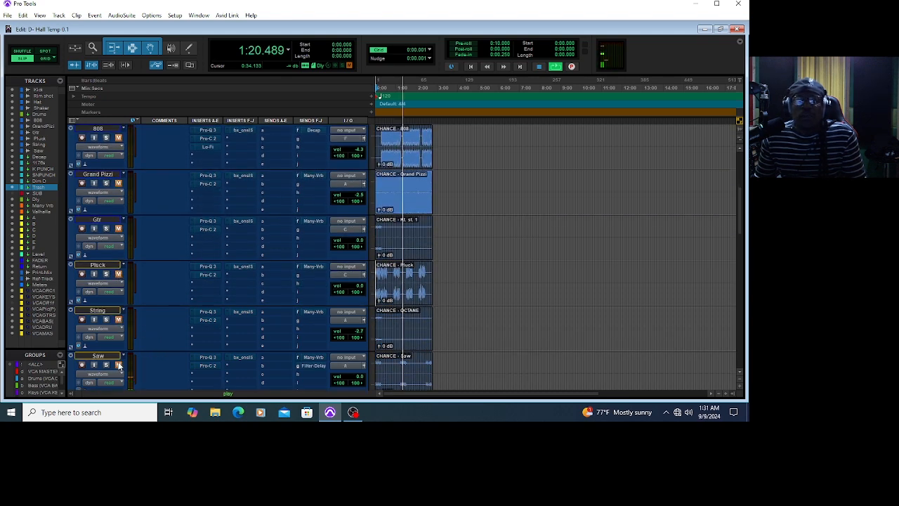
scroll(161, 325, down, 3)
scroll(201, 245, up, 3)
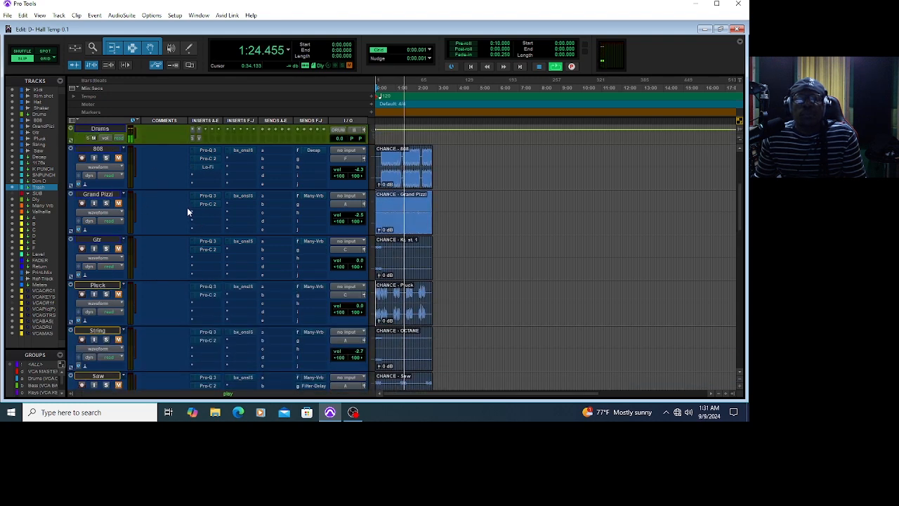
- Open the FabFilter Pro-Q 3 equalizer inserted on the Kick track
scroll(189, 212, up, 5)
scroll(189, 221, down, 3)
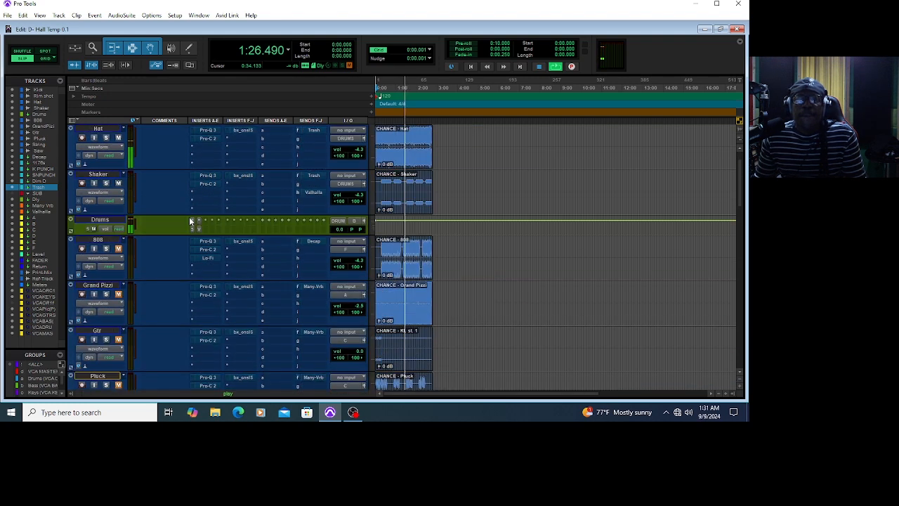
scroll(195, 248, down, 12)
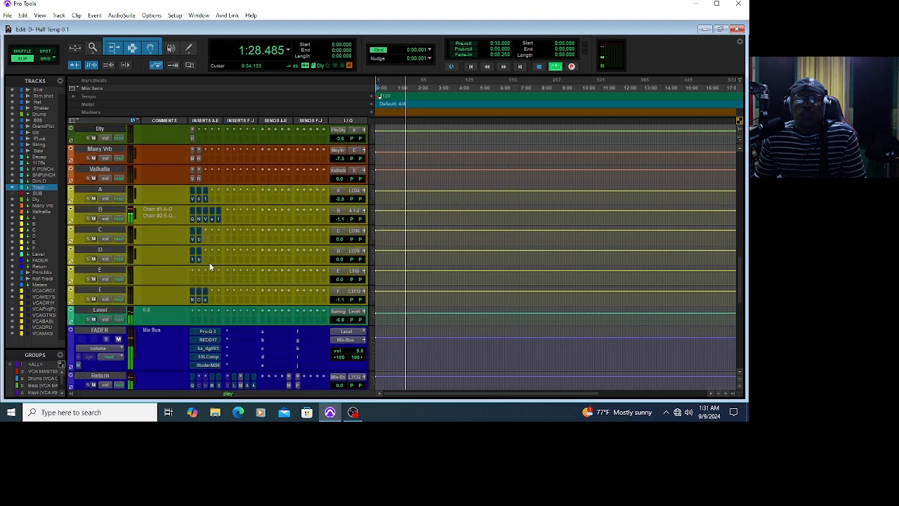
scroll(210, 266, down, 2)
scroll(220, 242, up, 10)
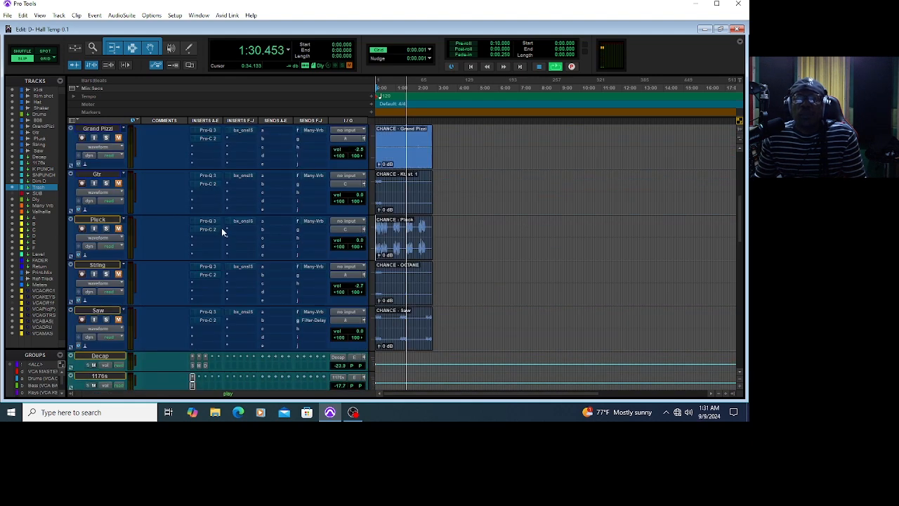
scroll(223, 228, up, 6)
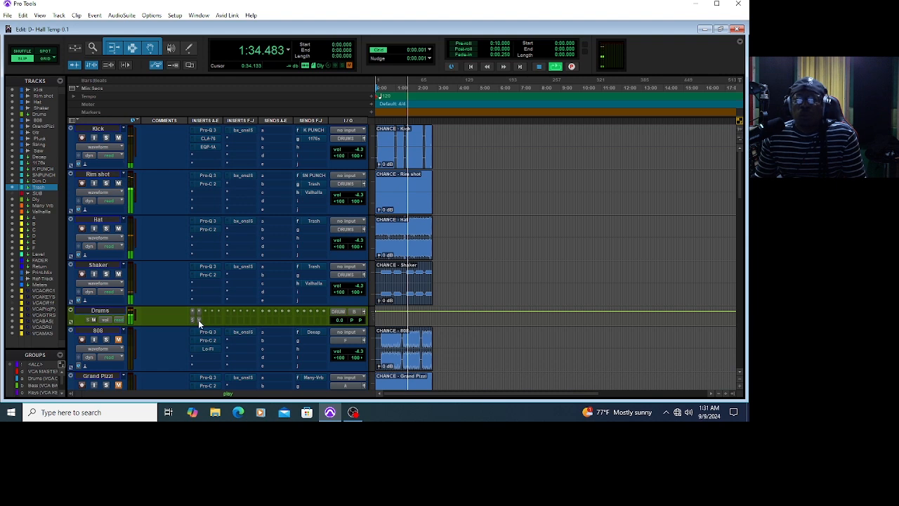
click(206, 132)
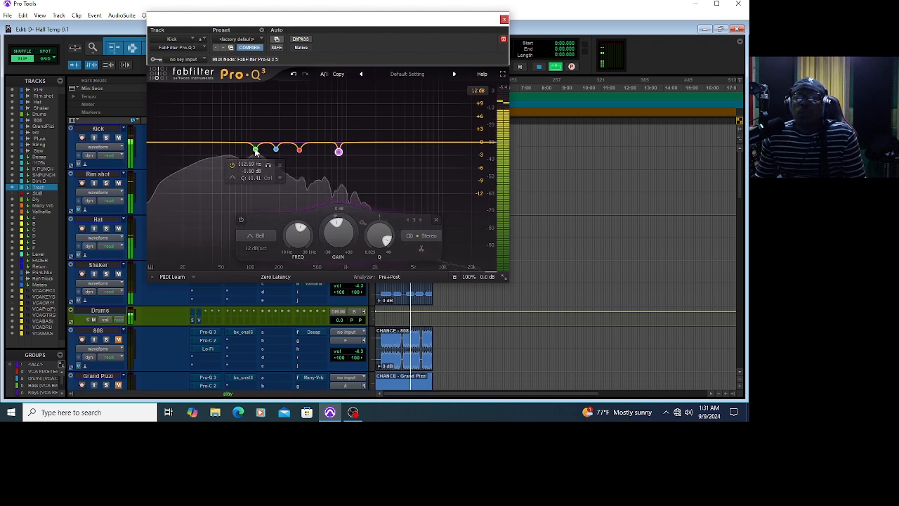
- Fine-tune the gain of the narrow cuts at bands 1 and 2 in the Kick equalizer
click(256, 149)
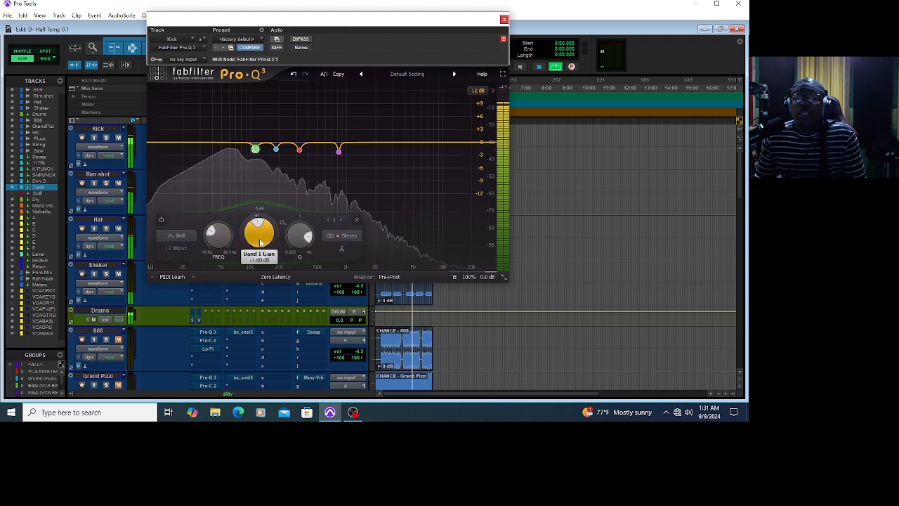
mouse_move(260, 243)
mouse_down()
mouse_move(255, 186)
mouse_move(267, 240)
mouse_up()
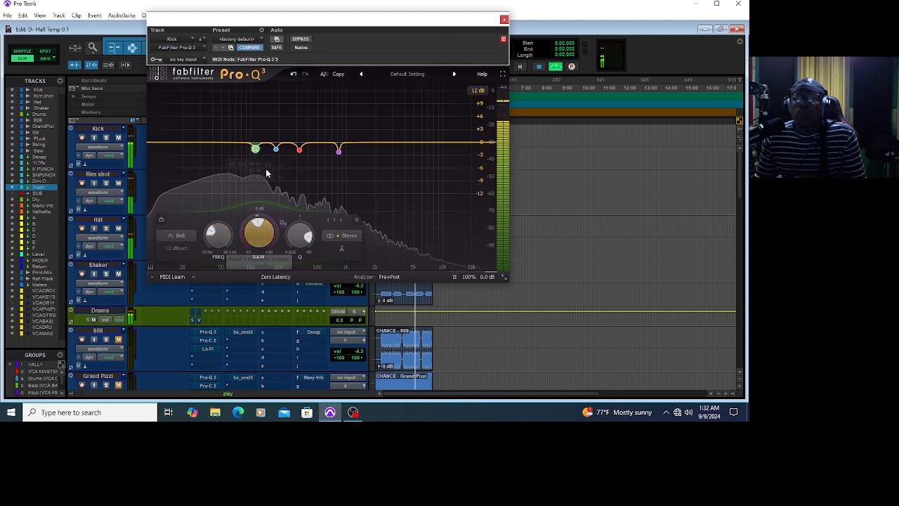
click(276, 149)
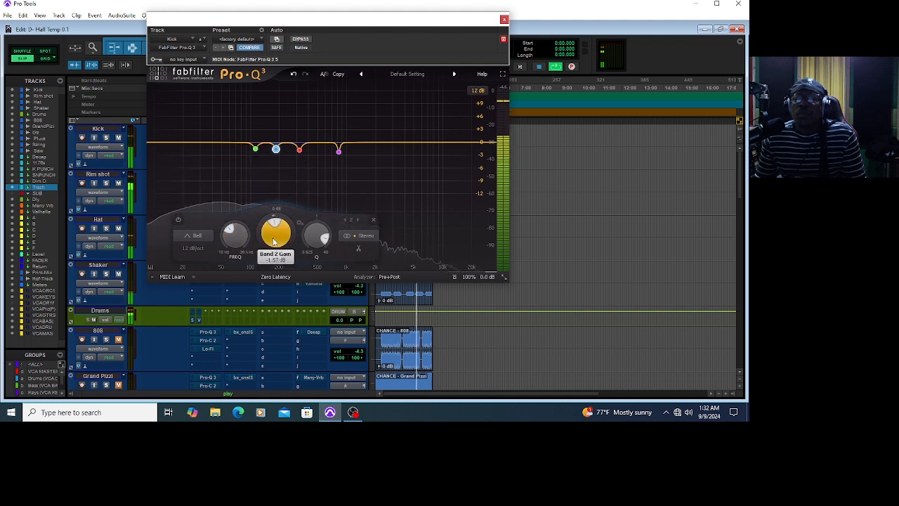
mouse_move(274, 243)
mouse_down()
mouse_move(274, 184)
mouse_move(278, 242)
mouse_up()
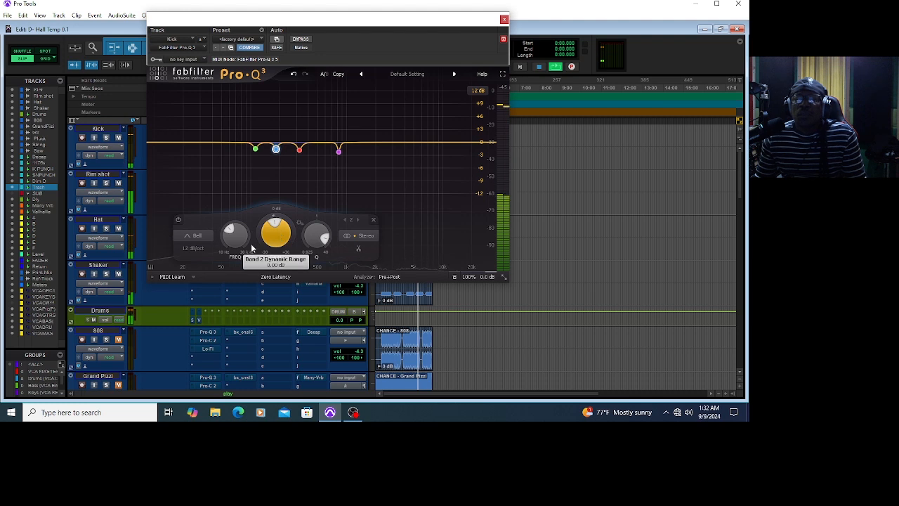
- Fine-tune the gain of the band 4 cut in the Kick equalizer and set band 3's gain to -1.70 dB
click(299, 150)
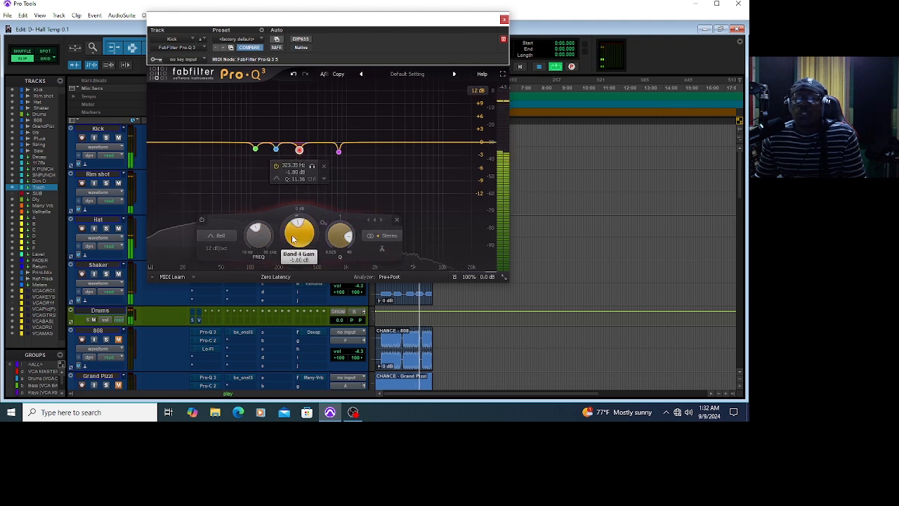
mouse_move(293, 239)
mouse_down()
mouse_move(296, 188)
mouse_move(299, 242)
mouse_move(300, 234)
mouse_up()
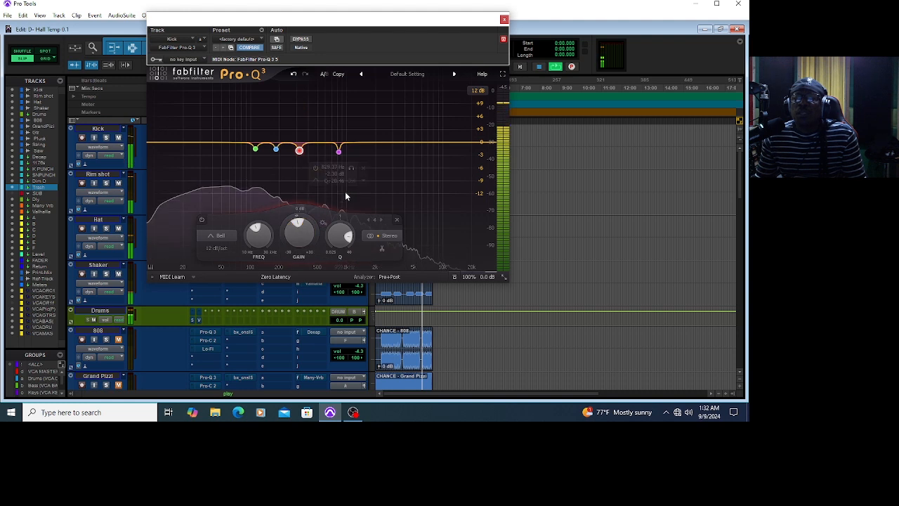
click(338, 150)
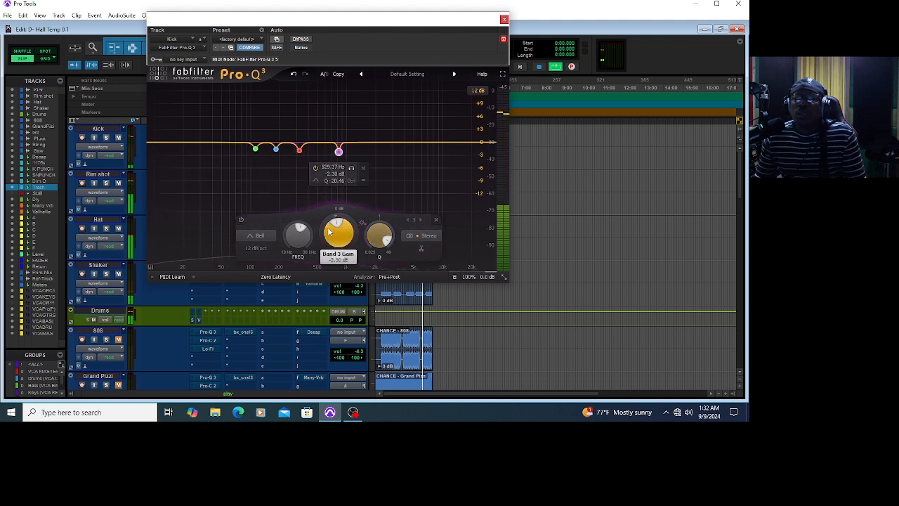
mouse_move(328, 232)
mouse_down()
mouse_move(330, 182)
mouse_move(335, 247)
mouse_up()
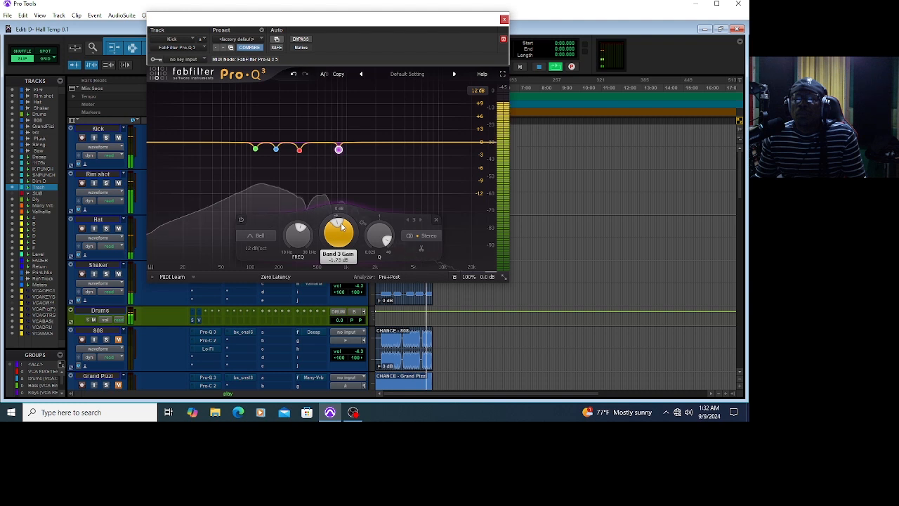
- Set band 3's gain to about -2.3 dB in the Kick equalizer and close the plug-in window
mouse_move(342, 232)
mouse_down()
mouse_move(338, 181)
mouse_move(342, 240)
mouse_up()
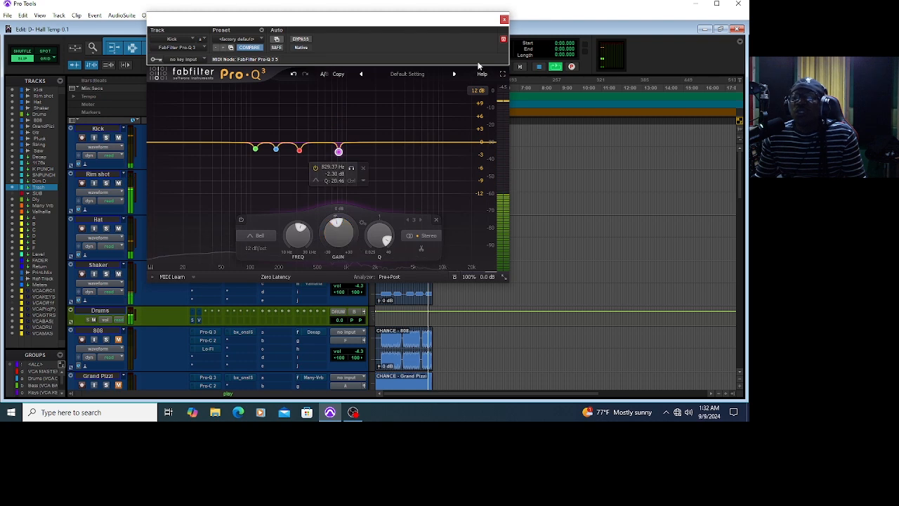
click(504, 19)
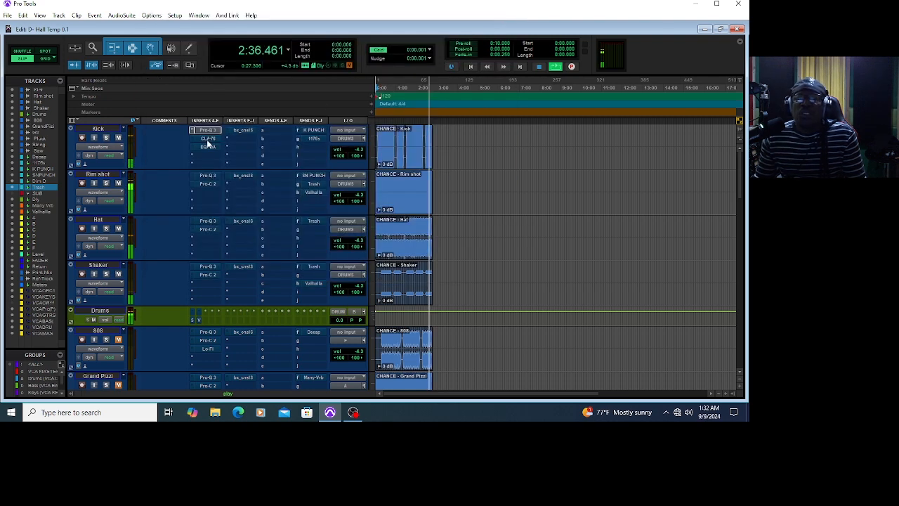
- Inspect the CLA-76 compressor inserted on the Kick track, including its attack, release and ratio settings
click(208, 138)
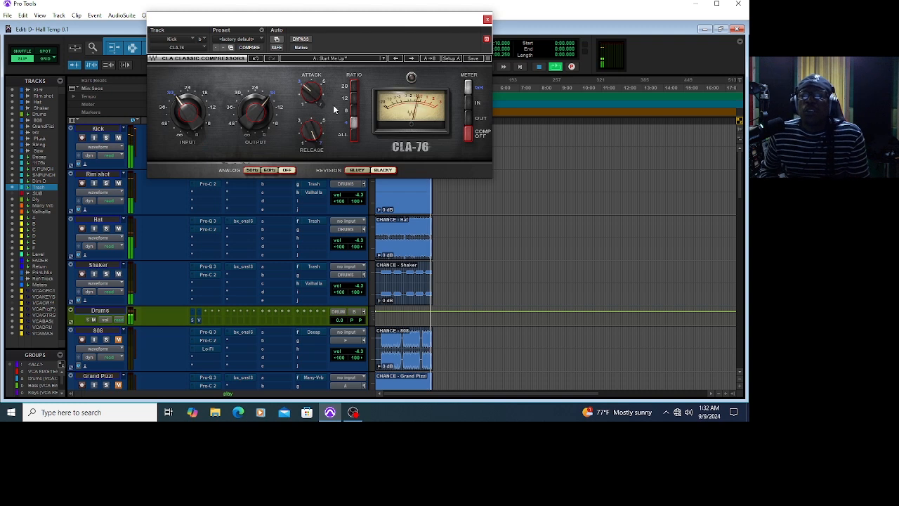
click(487, 20)
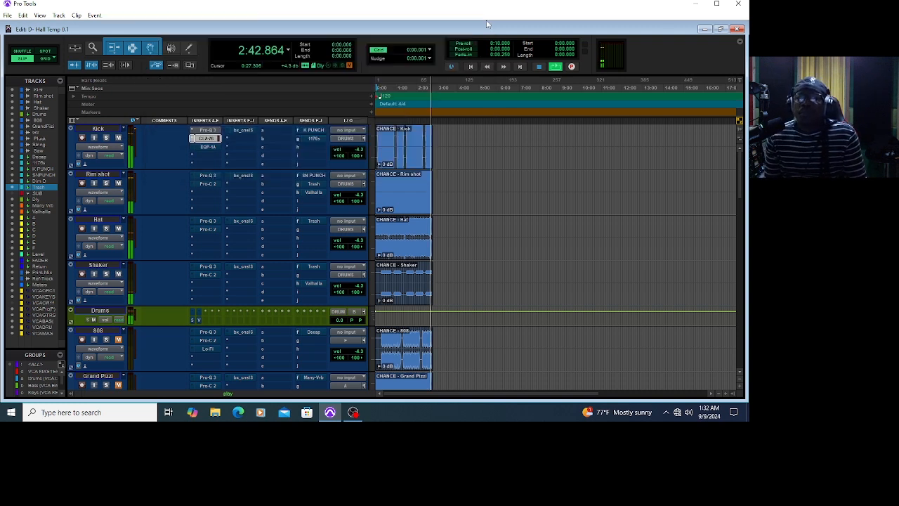
- Select 0:16.384 to 0:49.152 on the Shaker track for loop playback and take the Kick's Pultec EQP-1A out of bypass
click(208, 147)
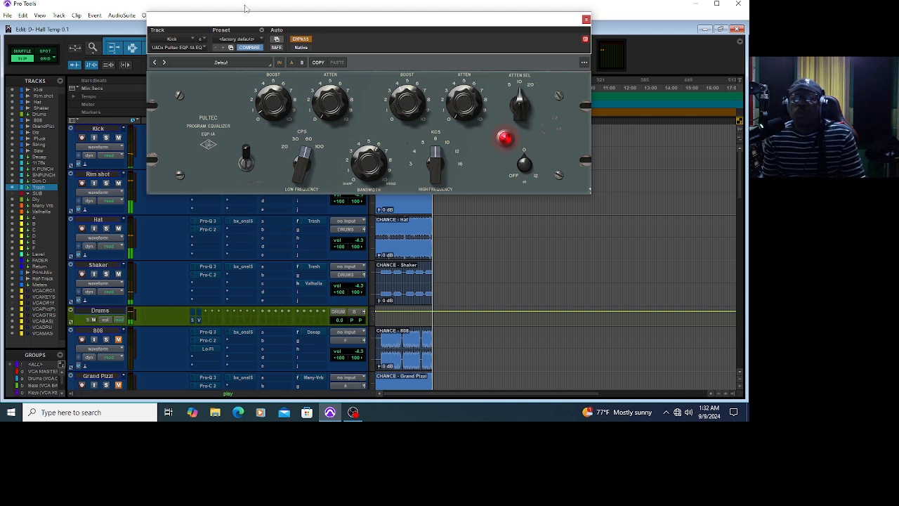
click(399, 255)
key(space)
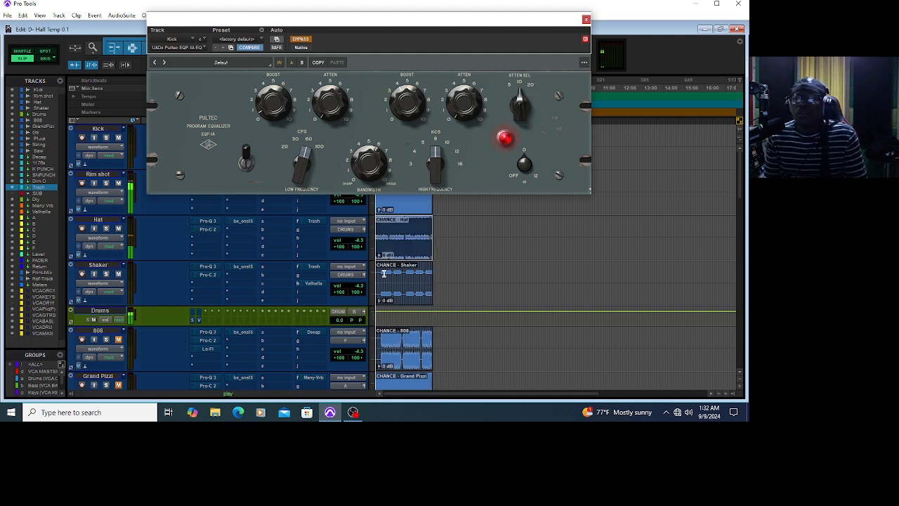
drag(384, 272, 391, 286)
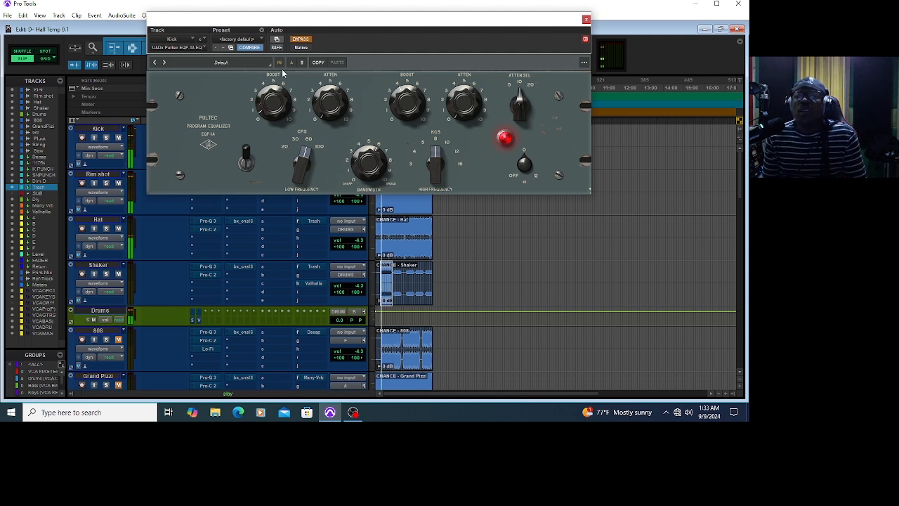
click(300, 42)
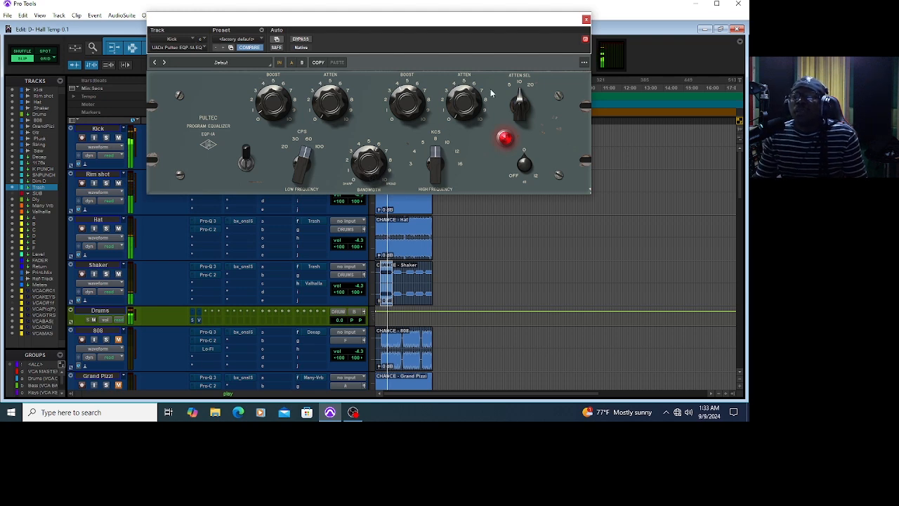
click(588, 20)
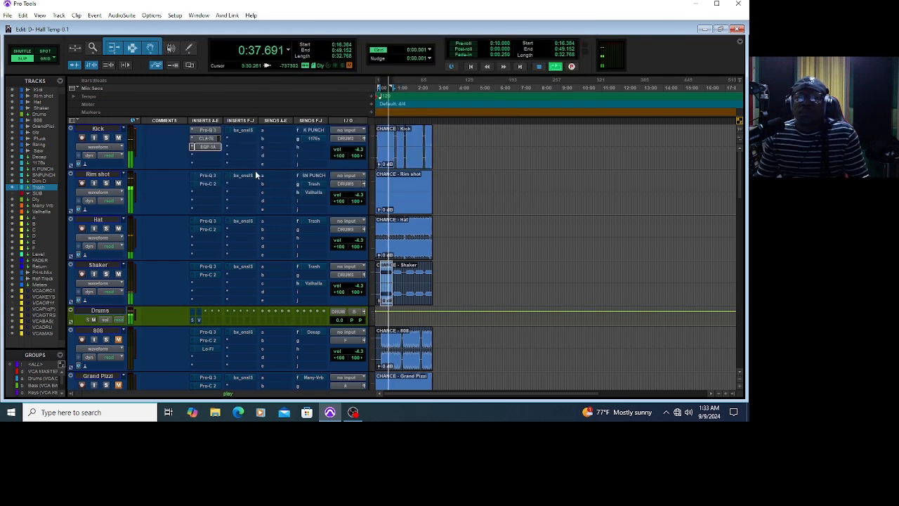
- Take the bx_console SSL 9000 J channel strip on the Kick track out of bypass, then close it
click(245, 130)
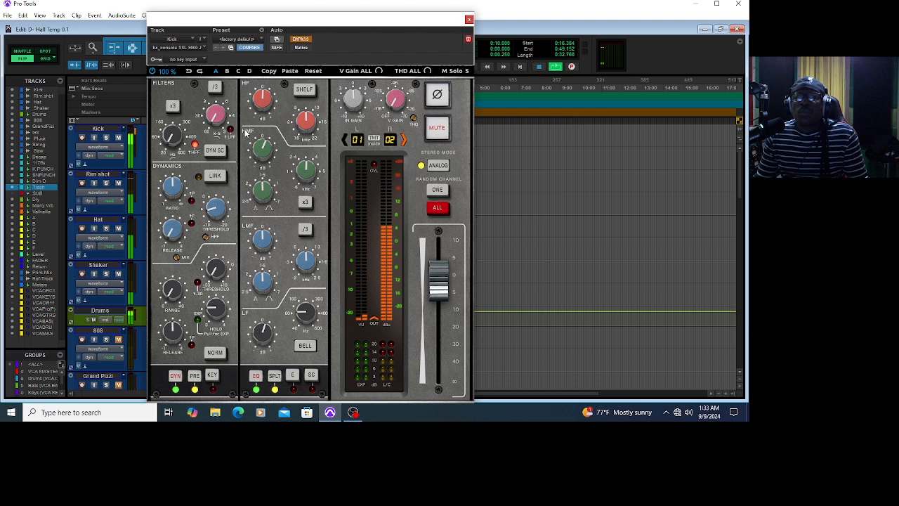
click(306, 40)
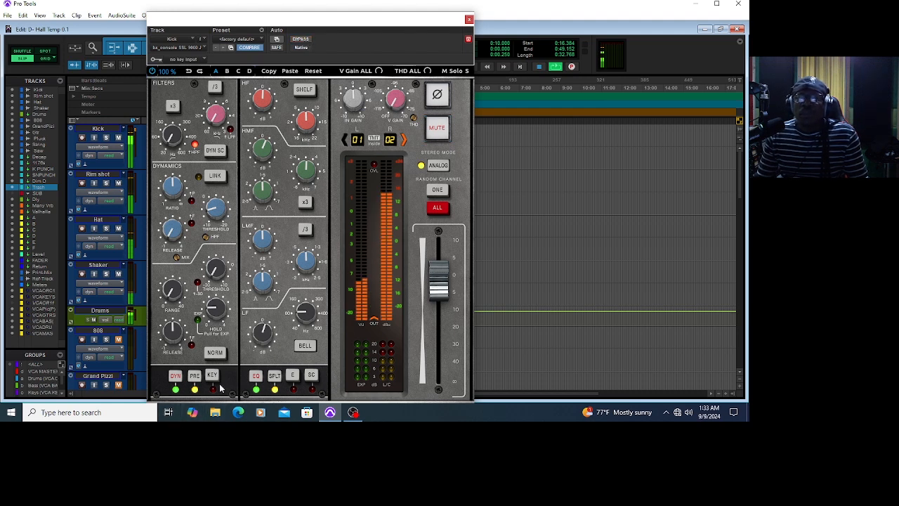
drag(321, 23, 328, 15)
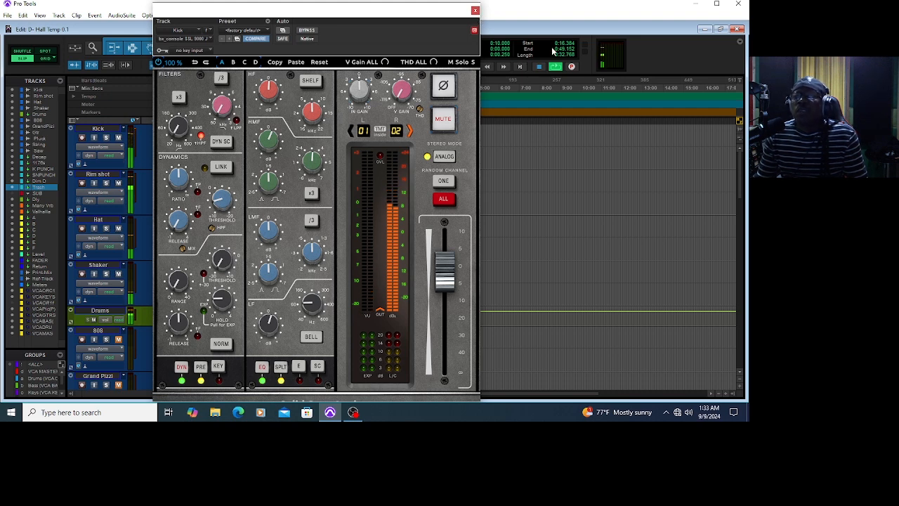
click(475, 10)
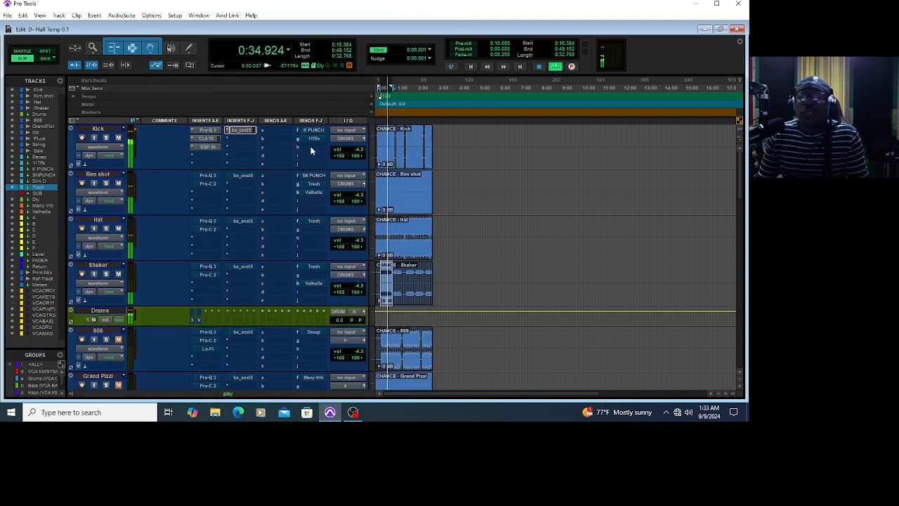
- Unmute the Kick track's K PUNCH send and move its send window clear of the track clips
click(315, 132)
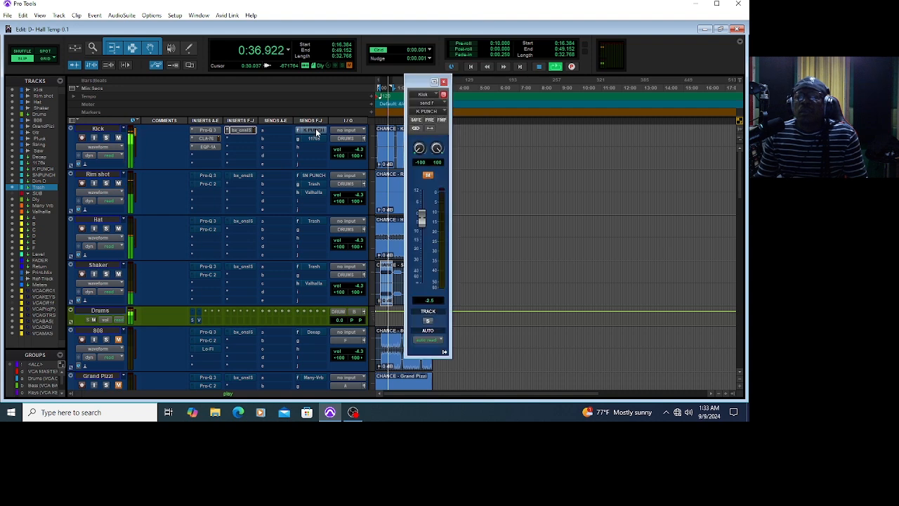
click(428, 175)
drag(423, 84, 524, 68)
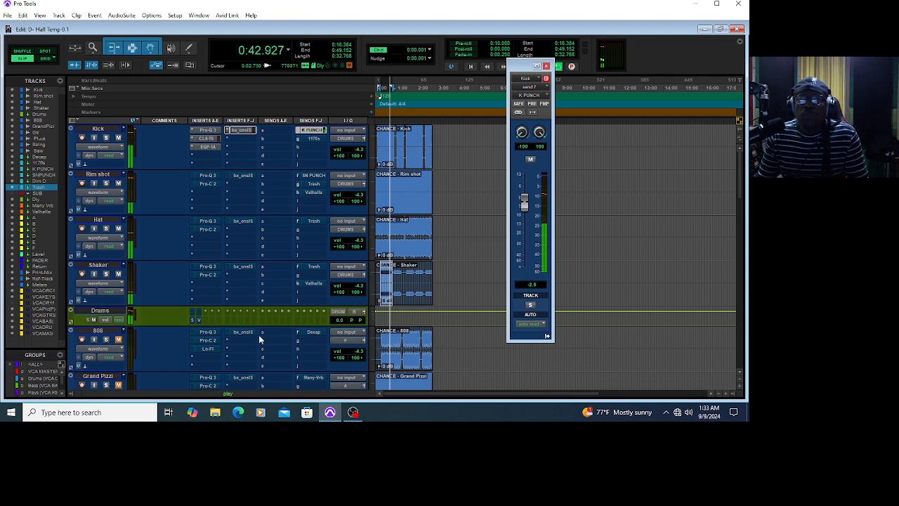
- Inspect the dbx-160 compressor on the K PUNCH bus that receives the Kick send
scroll(259, 339, down, 10)
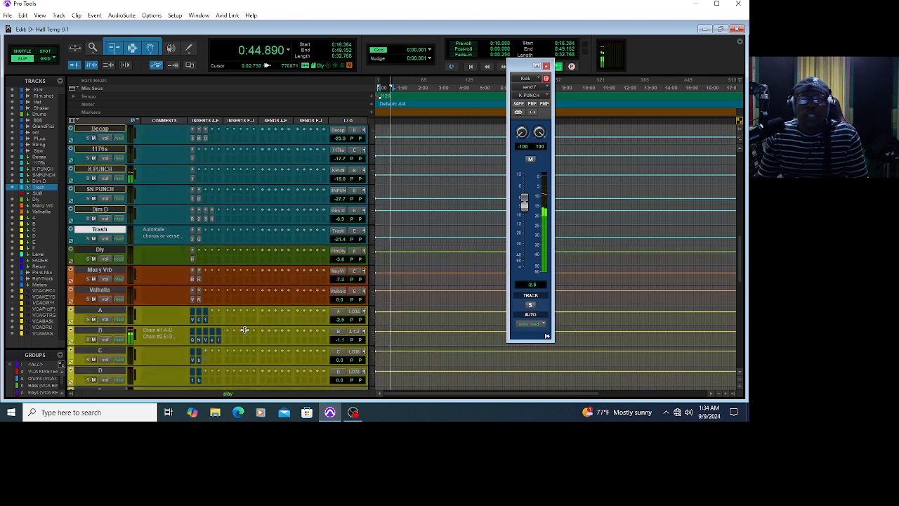
scroll(245, 330, down, 6)
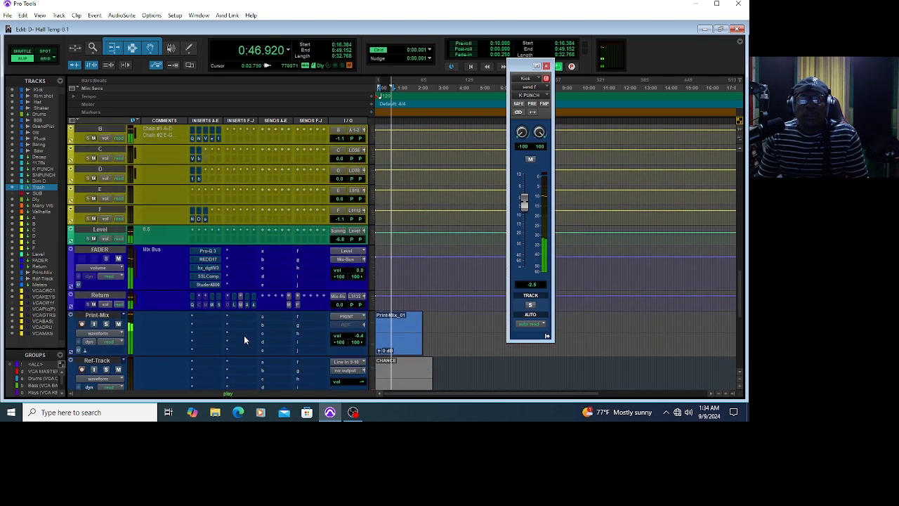
scroll(245, 340, down, 3)
scroll(243, 322, up, 7)
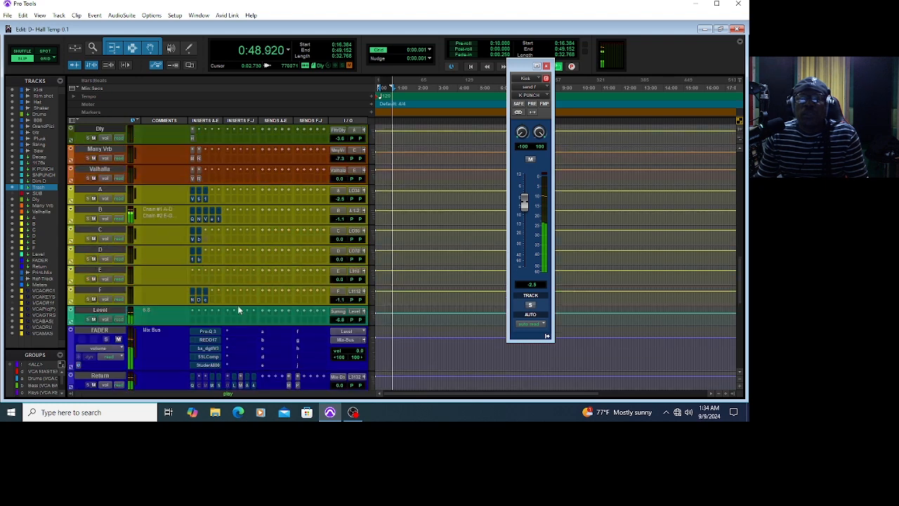
scroll(239, 310, up, 3)
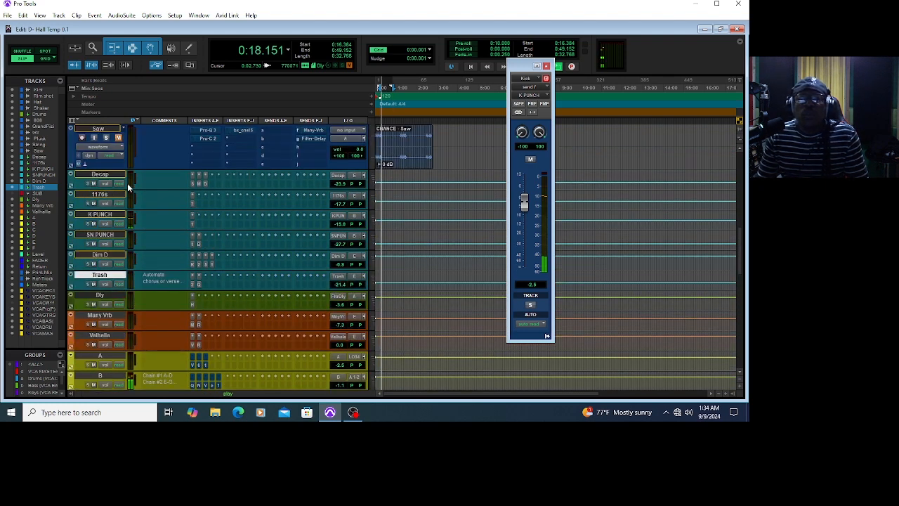
click(192, 222)
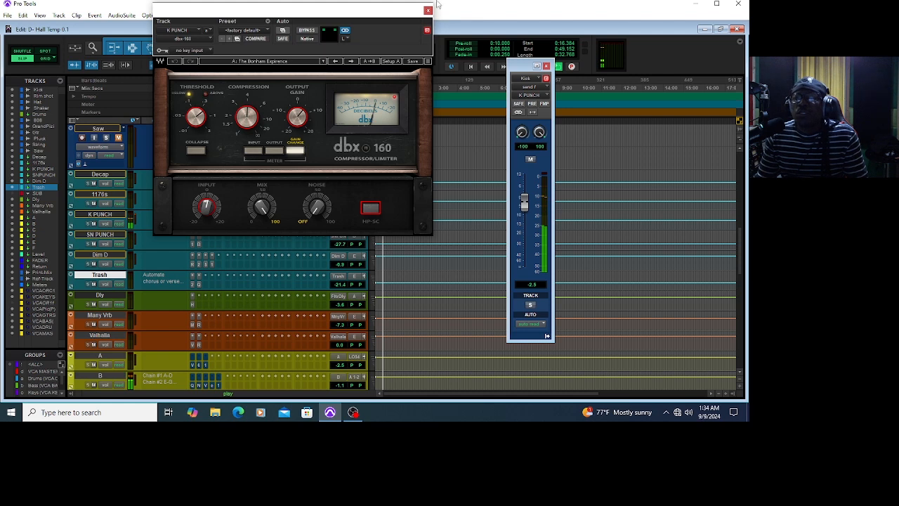
click(428, 11)
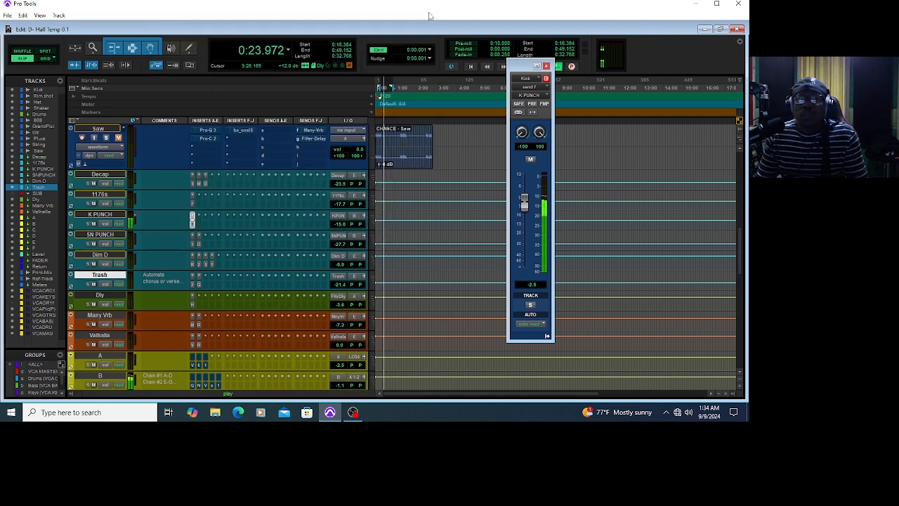
- Unmute the Kick track's 1176s send
scroll(268, 247, up, 10)
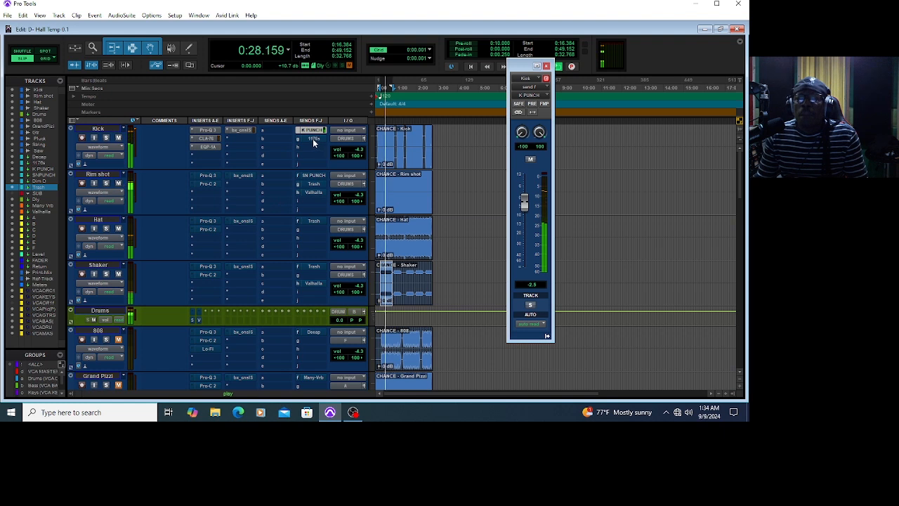
click(315, 140)
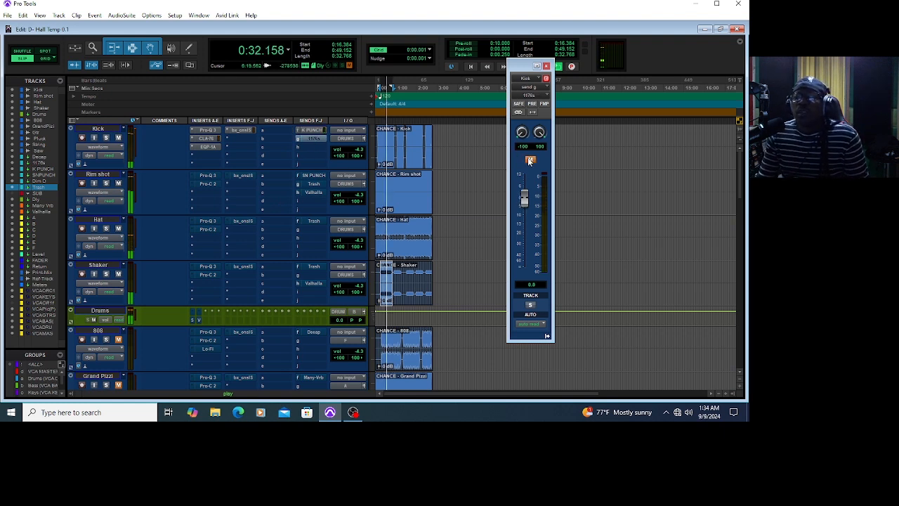
click(530, 161)
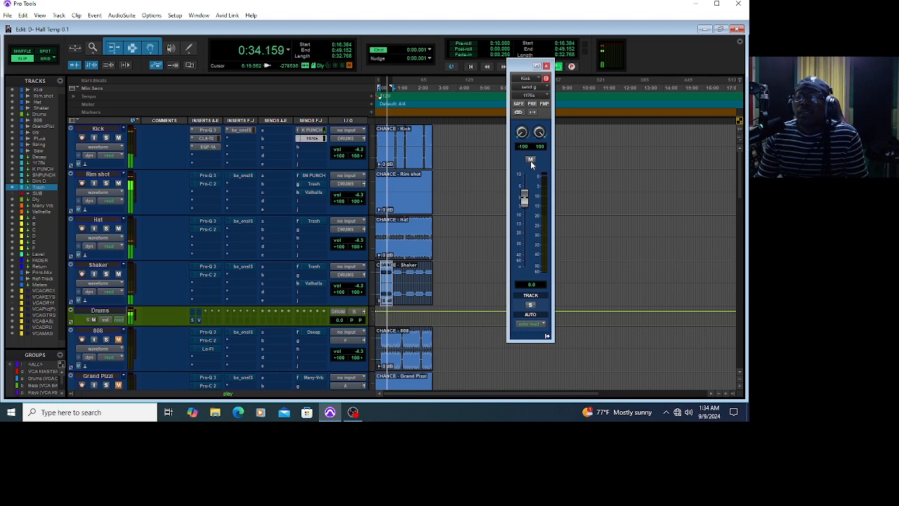
- Inspect the CLA-76 compressor on the 1176s bus, including its attack setting
scroll(317, 242, down, 1)
scroll(314, 253, down, 6)
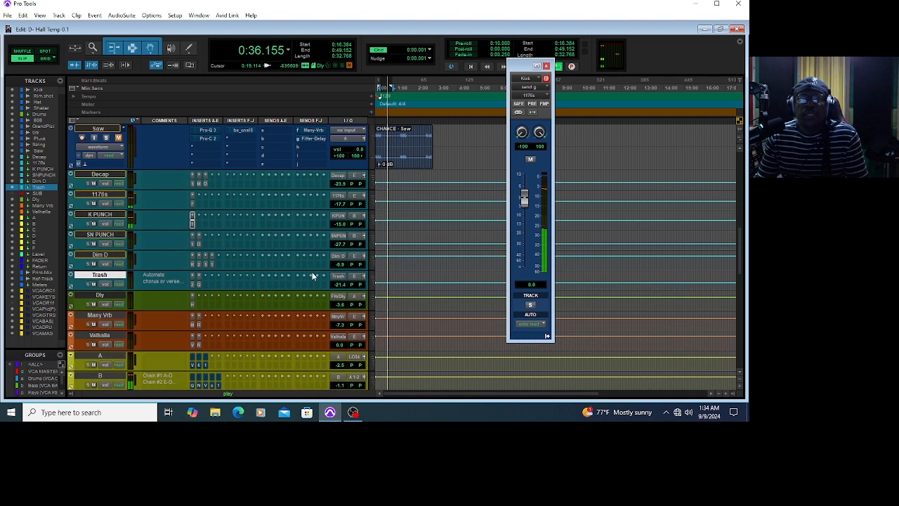
click(192, 201)
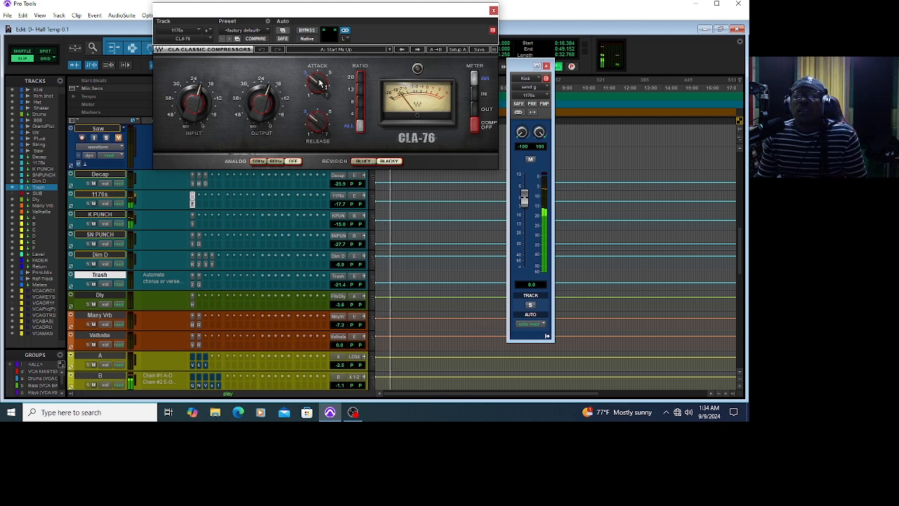
mouse_move(319, 83)
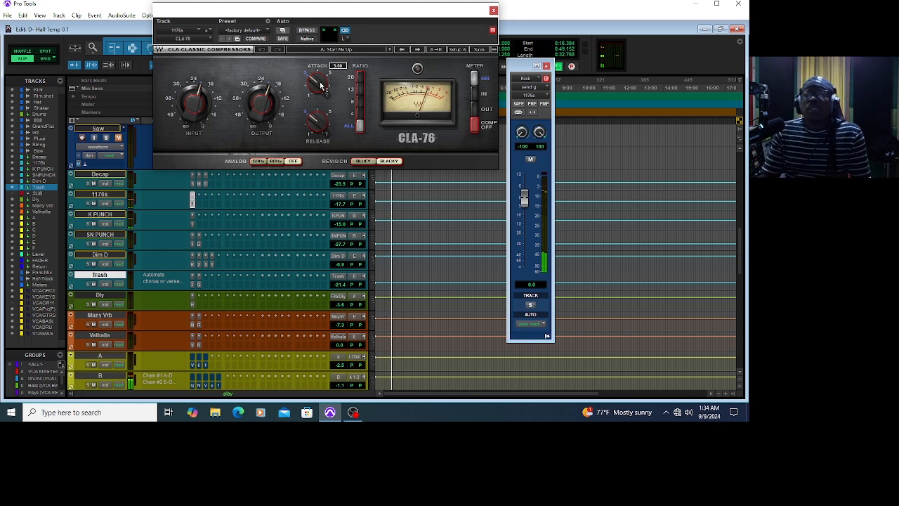
click(493, 12)
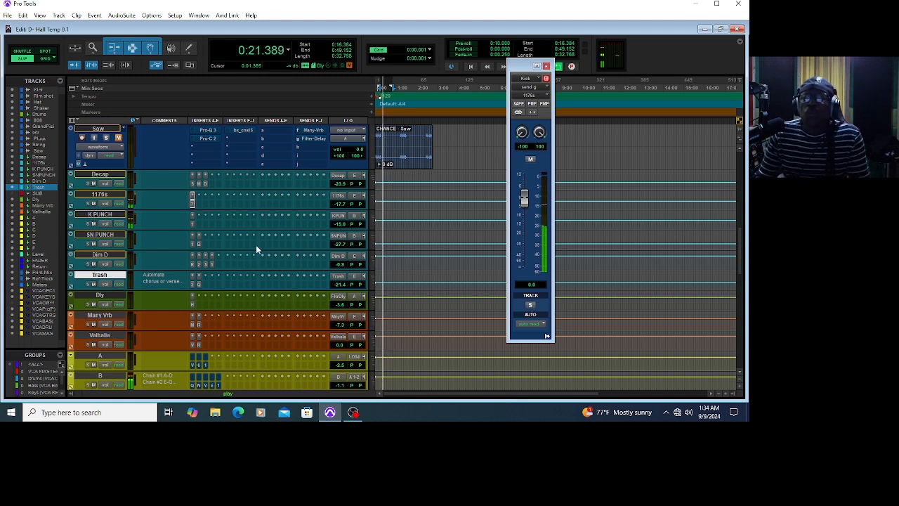
- Open the Pro-Q 3 equalizer on the Rim shot track and deepen the band 1 cut slightly
scroll(256, 244, up, 6)
scroll(261, 248, up, 2)
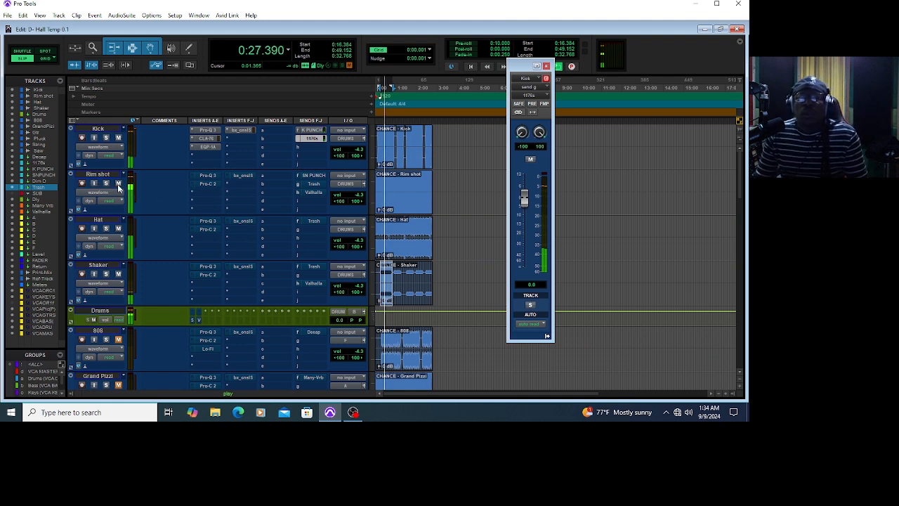
click(203, 175)
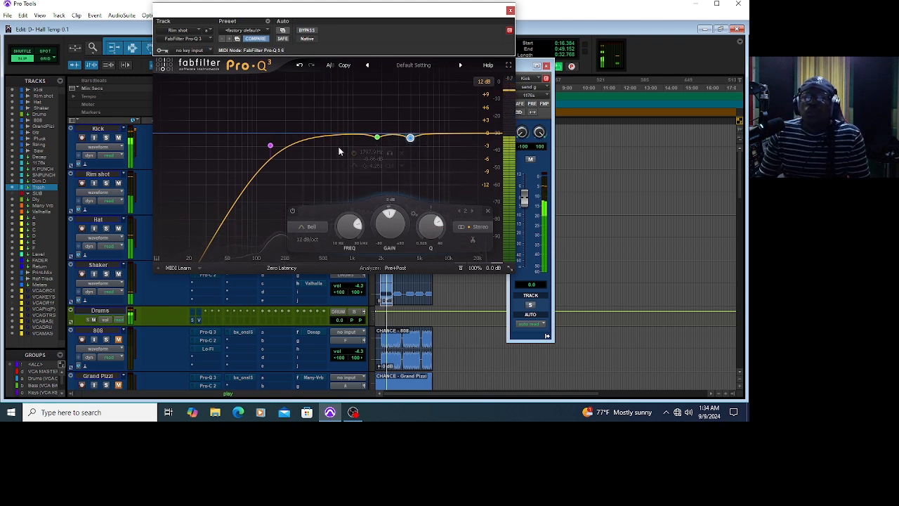
click(378, 137)
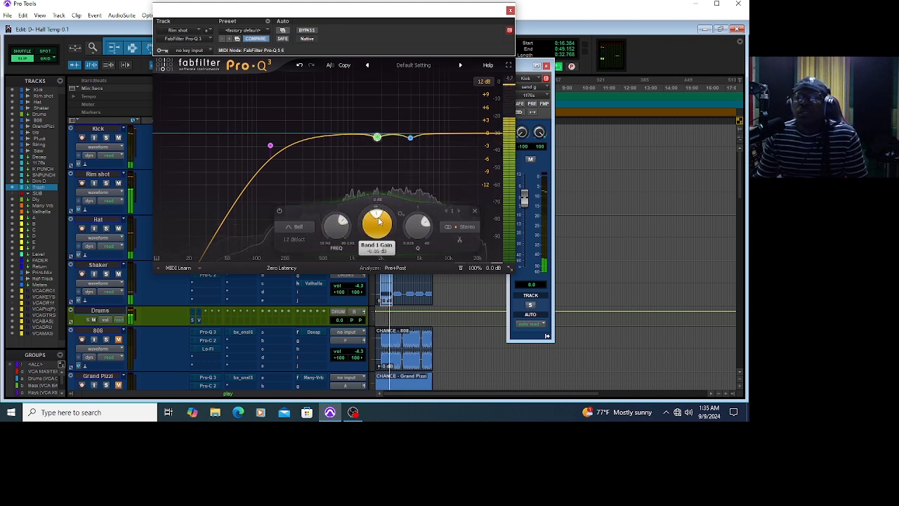
mouse_move(379, 220)
mouse_down()
mouse_move(373, 237)
mouse_move(372, 178)
mouse_move(375, 223)
mouse_up()
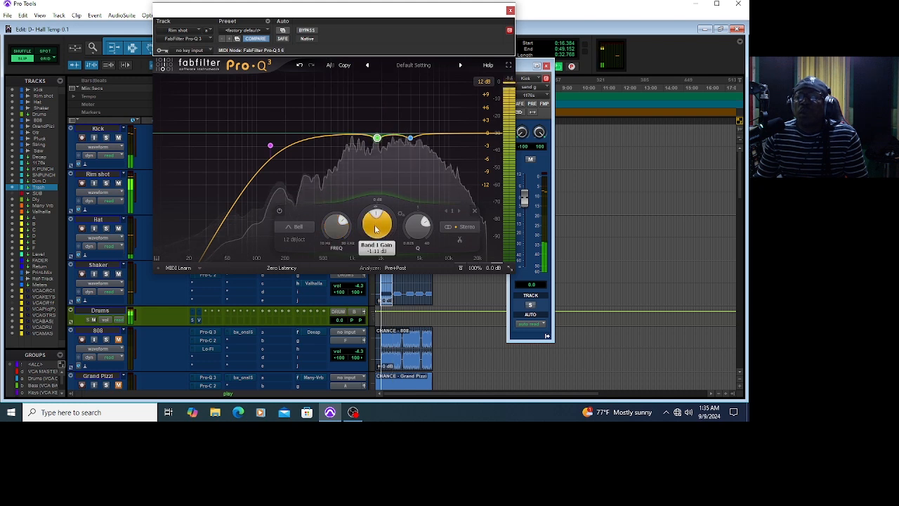
drag(373, 226, 374, 224)
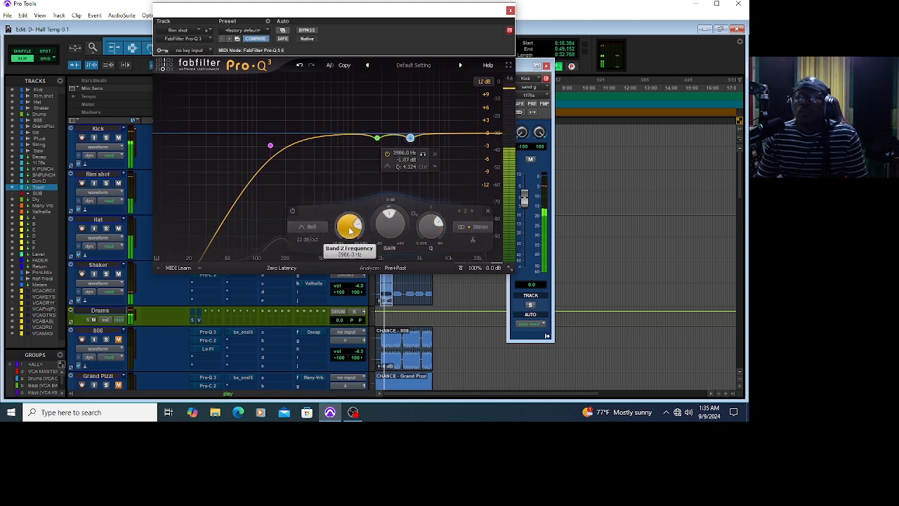
- Set band 2's gain to -1.31 dB in the Rim shot equalizer and close the plug-in window
mouse_move(389, 224)
mouse_down()
mouse_move(390, 185)
mouse_move(389, 228)
mouse_up()
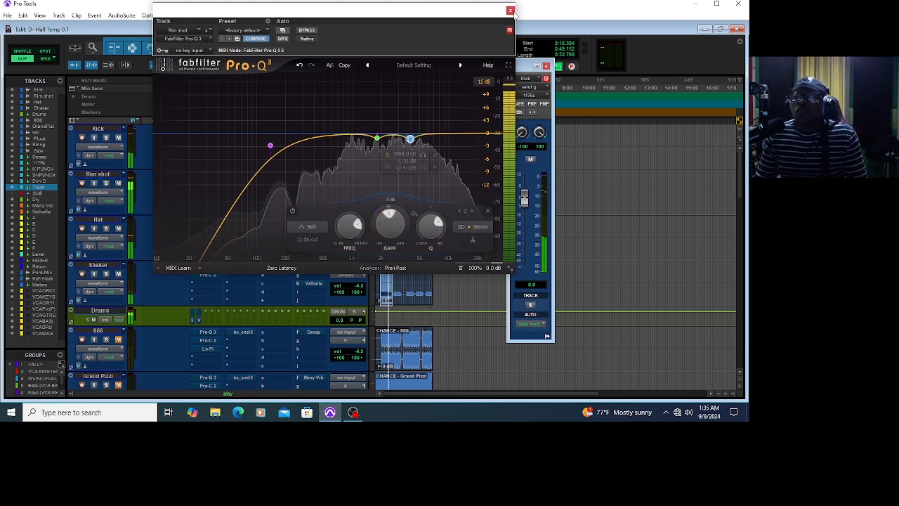
click(510, 10)
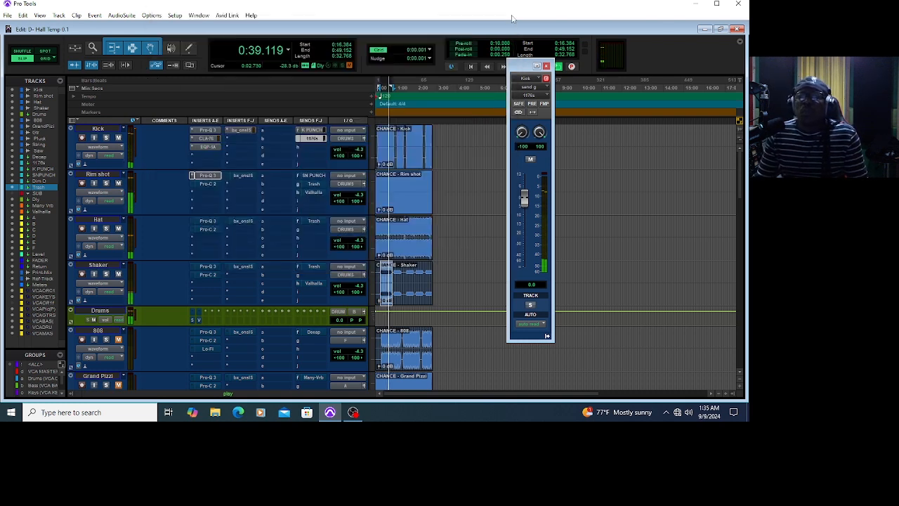
- Take the Pro-C 2 compressor on the Rim shot track out of bypass, check its release and attack settings, and close it
click(209, 183)
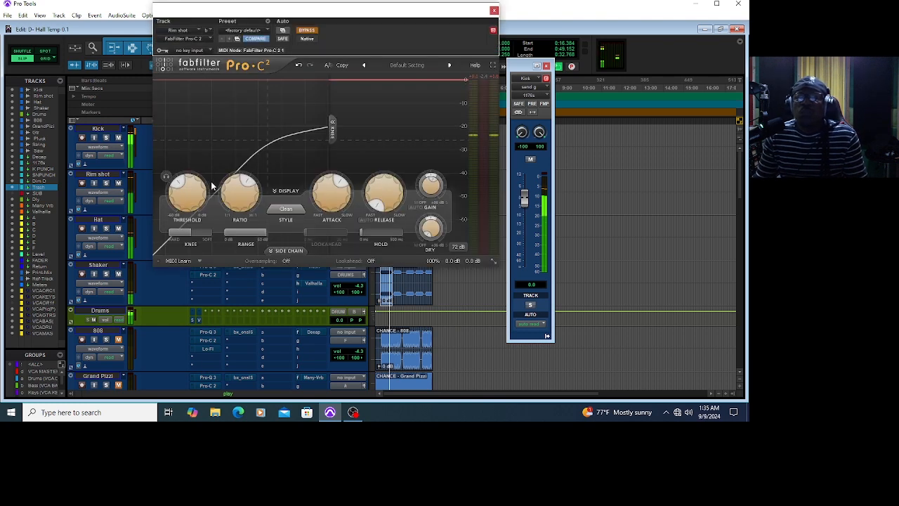
click(313, 32)
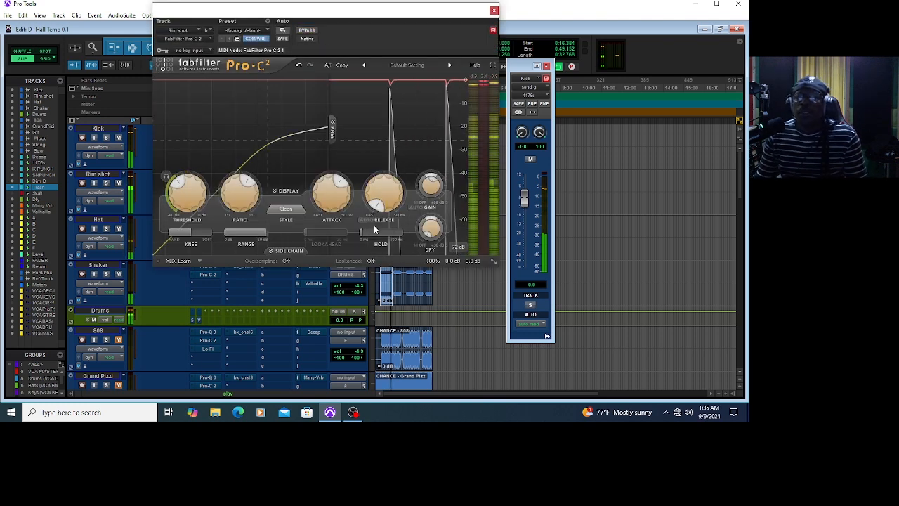
mouse_move(375, 205)
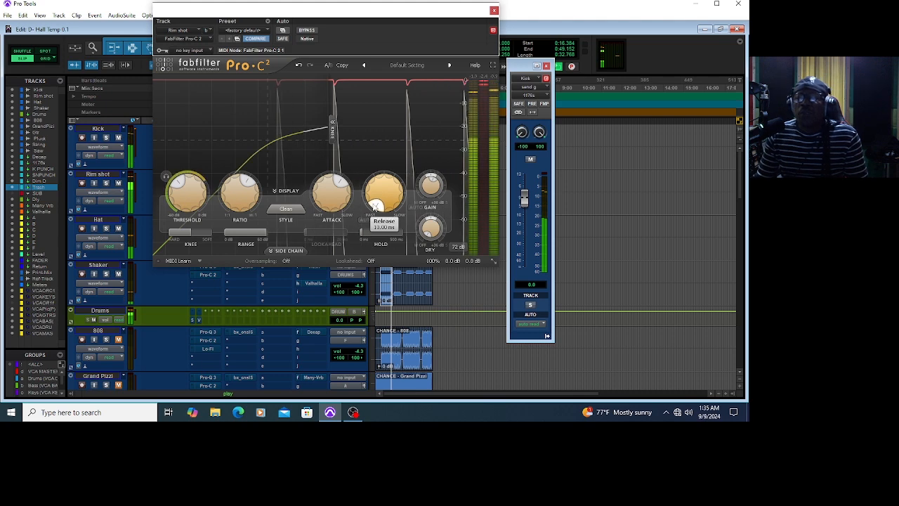
mouse_move(333, 202)
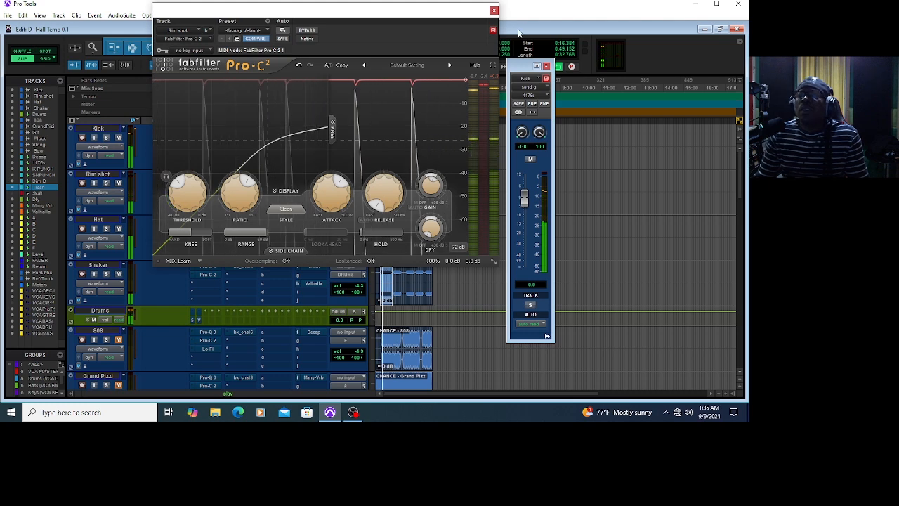
click(494, 10)
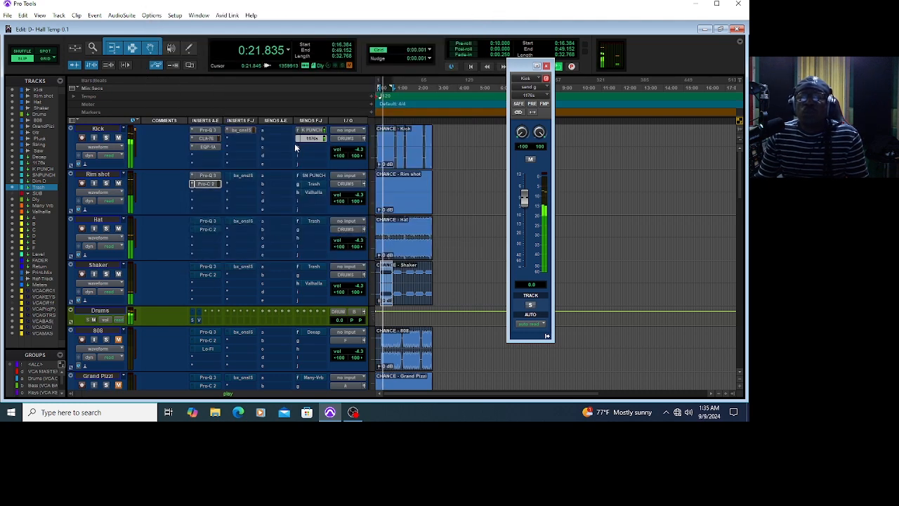
- Enable the bypassed bx_console SSL 9000 J channel strip on the Rim shot track and close its window
click(242, 177)
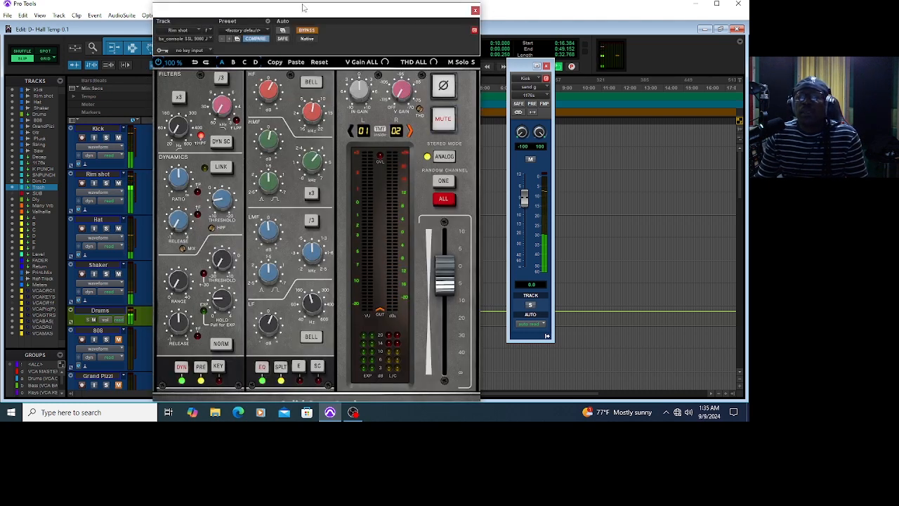
click(310, 31)
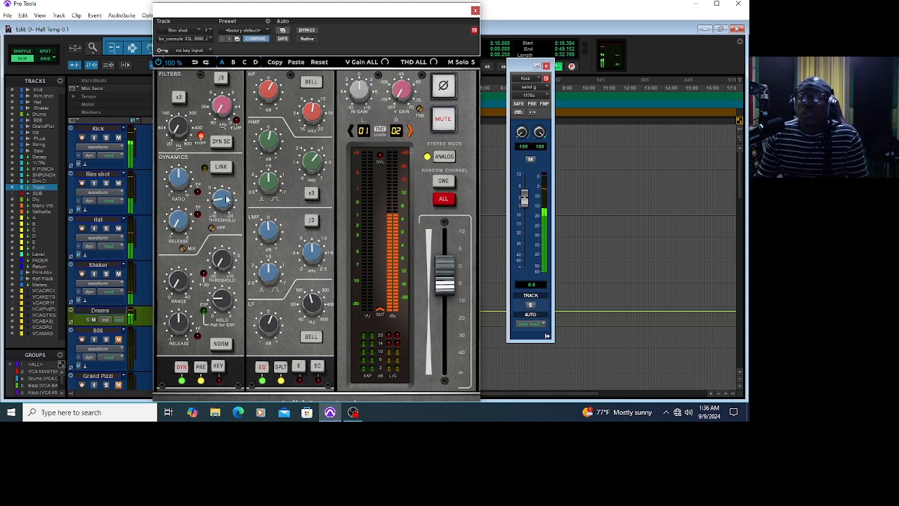
click(475, 11)
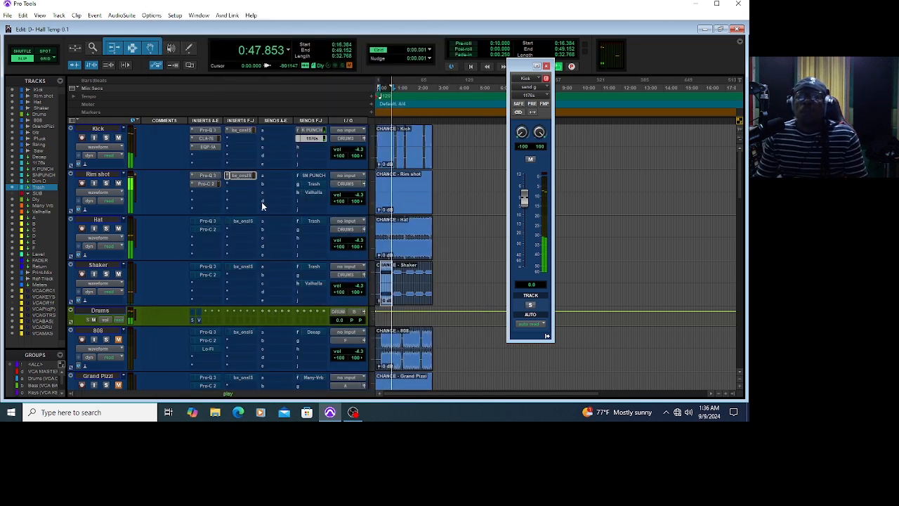
- Open the Rim shot track's SN PUNCH send and unmute it
click(315, 179)
click(313, 177)
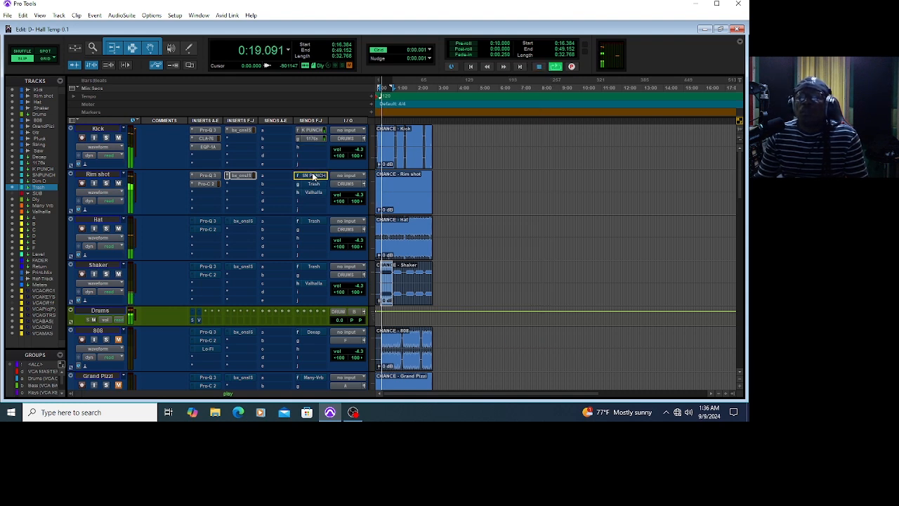
click(314, 177)
click(531, 160)
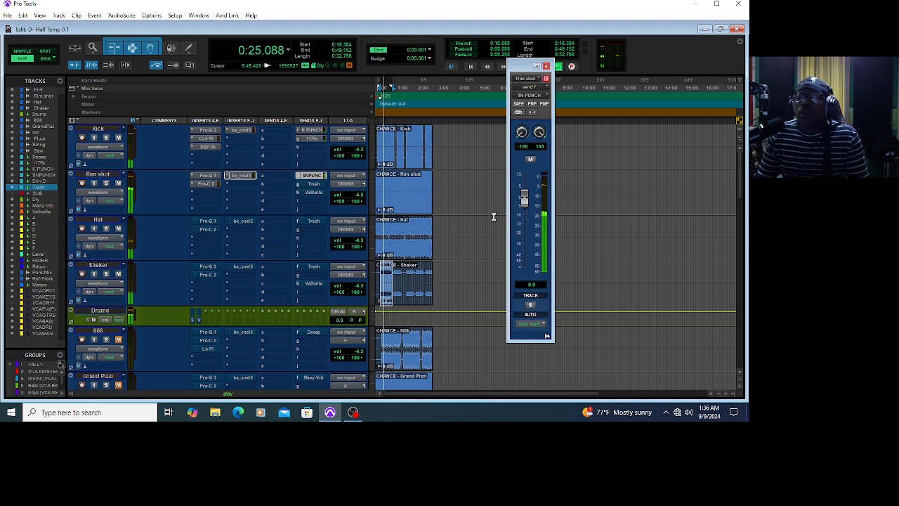
- Inspect the dbx-160 compressor and the Black Box HG-2 saturator on the SN PUNCH bus
scroll(281, 256, down, 10)
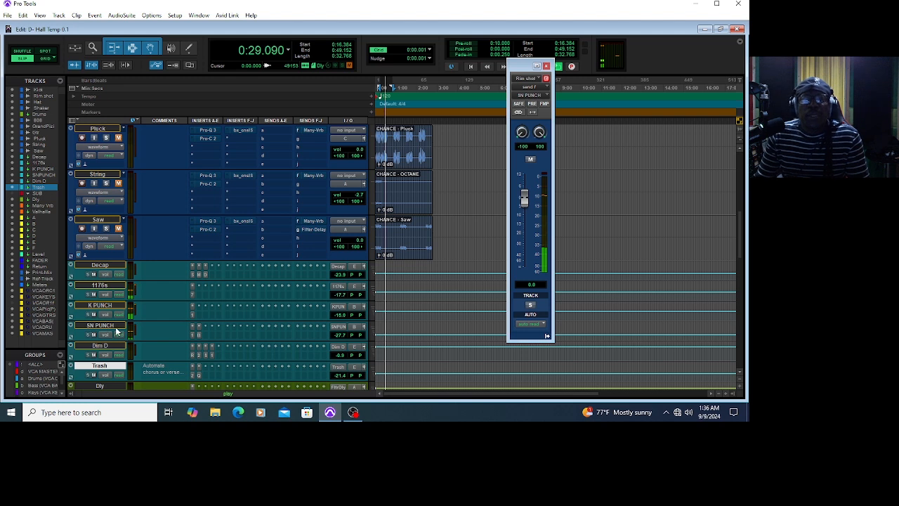
click(194, 336)
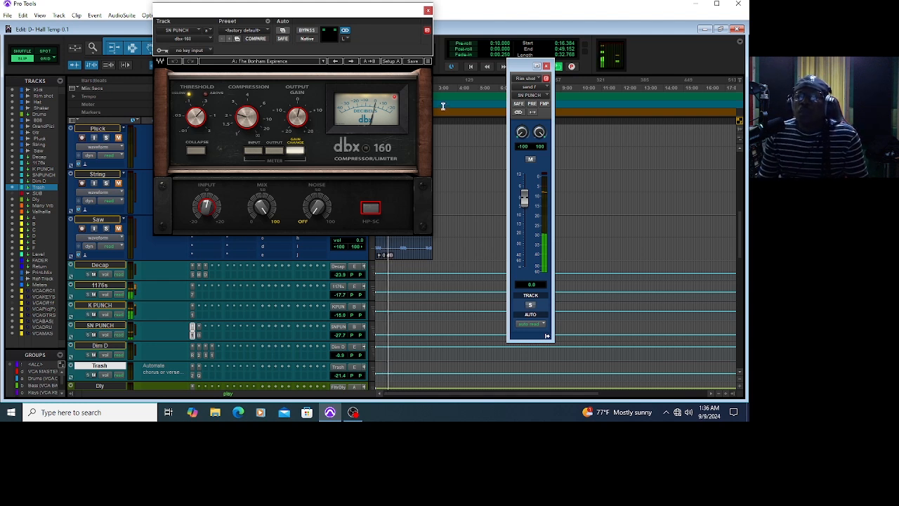
click(200, 333)
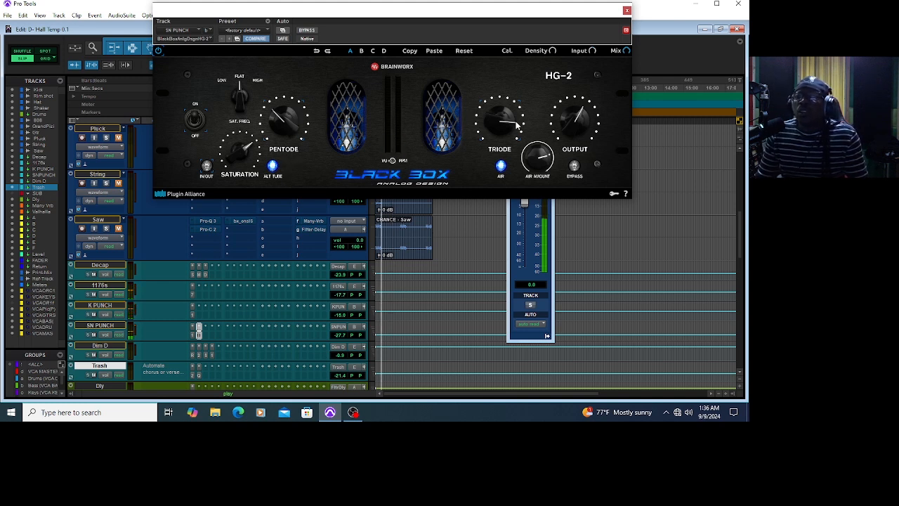
click(627, 11)
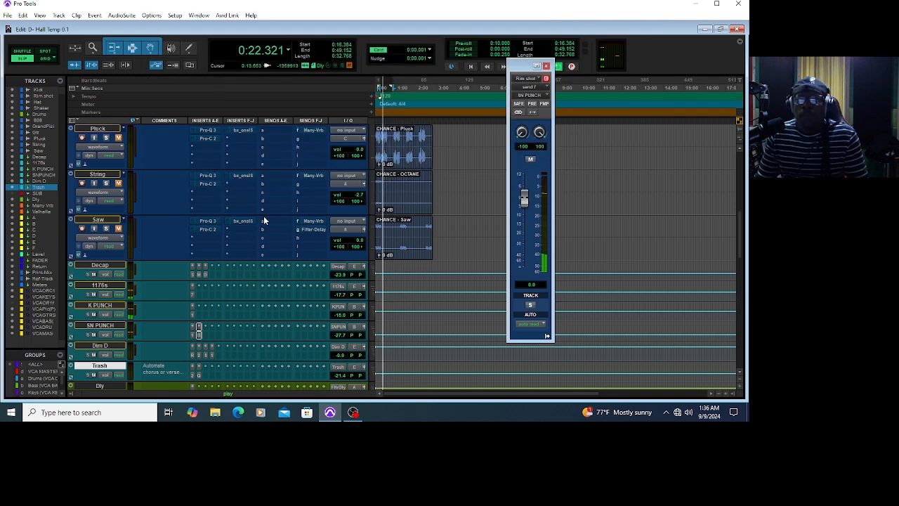
- Open the Rim shot's Trash send and inspect the Trash 2 and Pro-Q 3 plug-ins on the Trash bus
scroll(262, 219, up, 5)
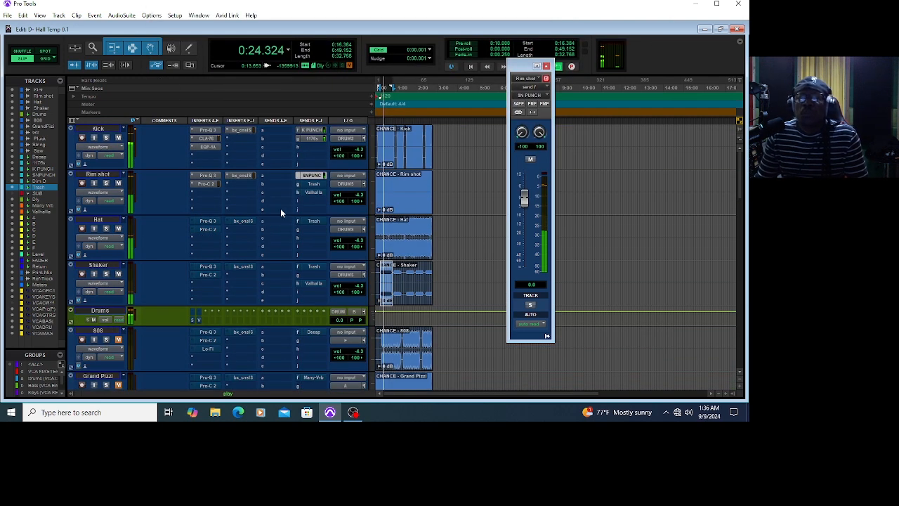
click(314, 184)
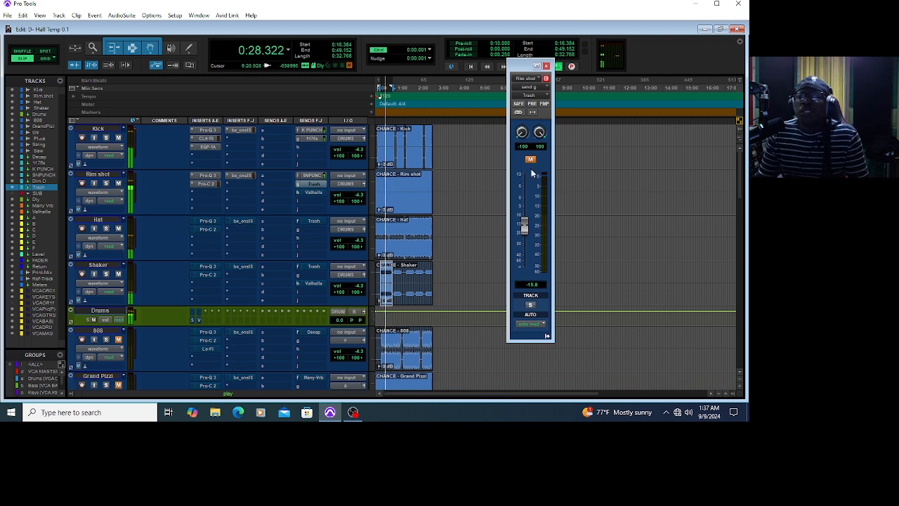
scroll(471, 249, down, 15)
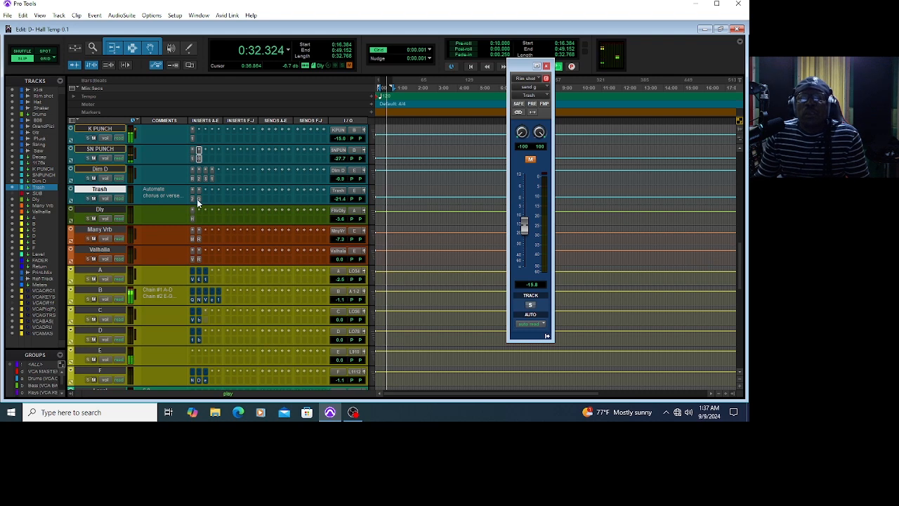
click(194, 200)
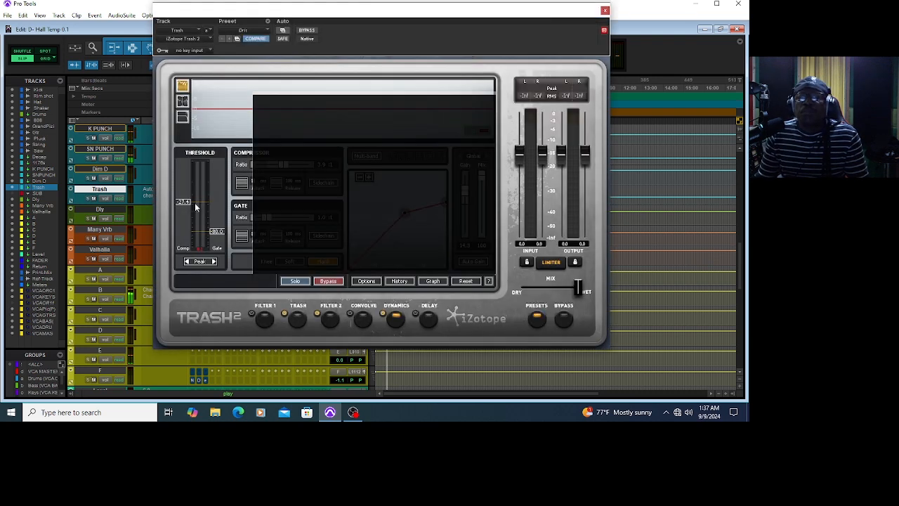
click(476, 267)
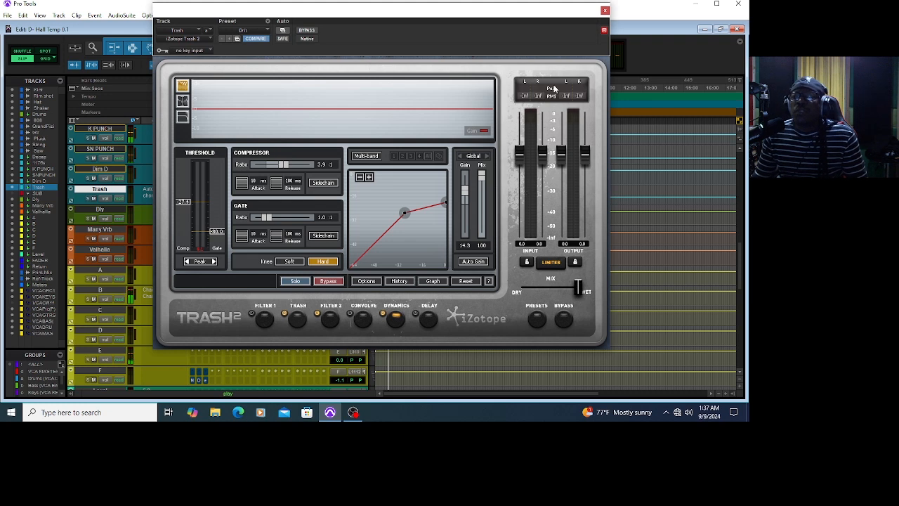
click(605, 11)
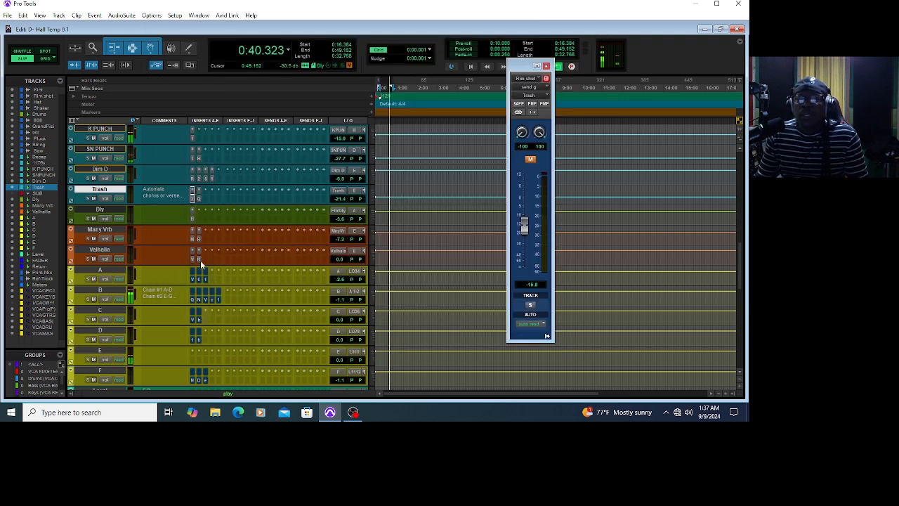
click(199, 199)
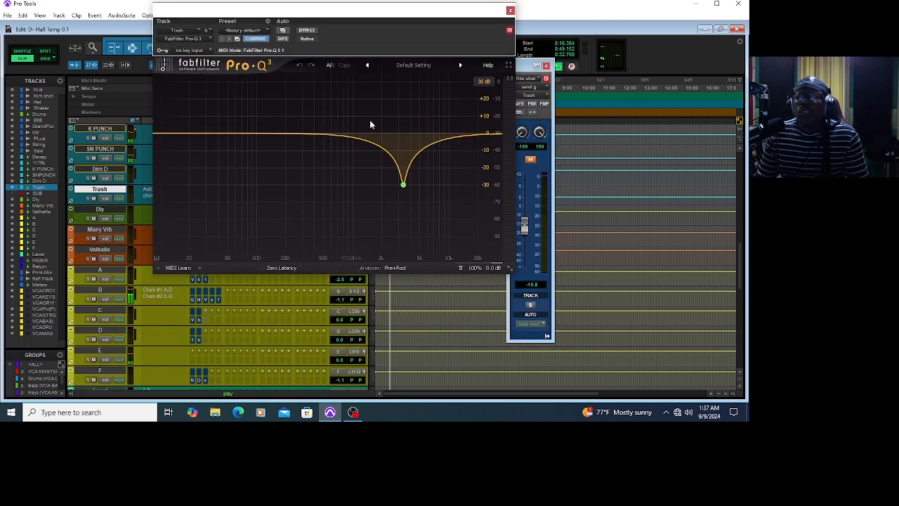
click(511, 10)
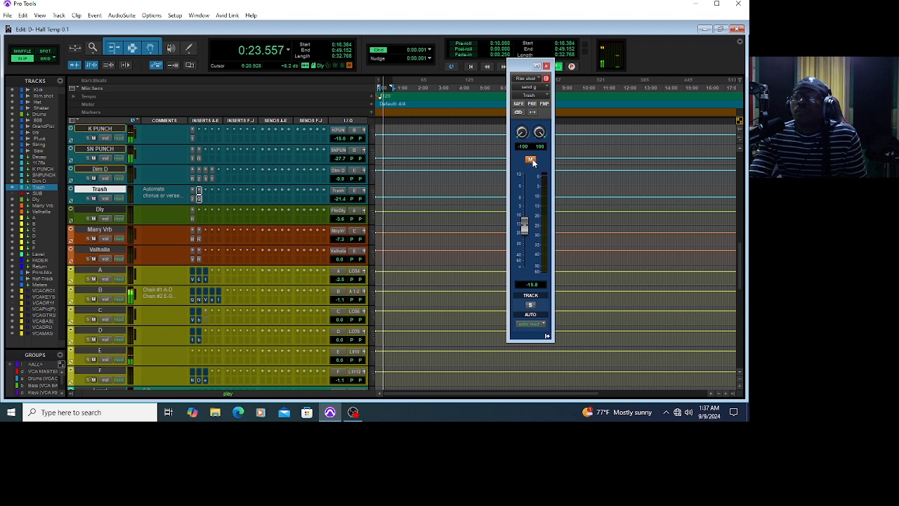
- Unmute the Rim shot track's Trash and Valhalla sends
scroll(306, 236, up, 6)
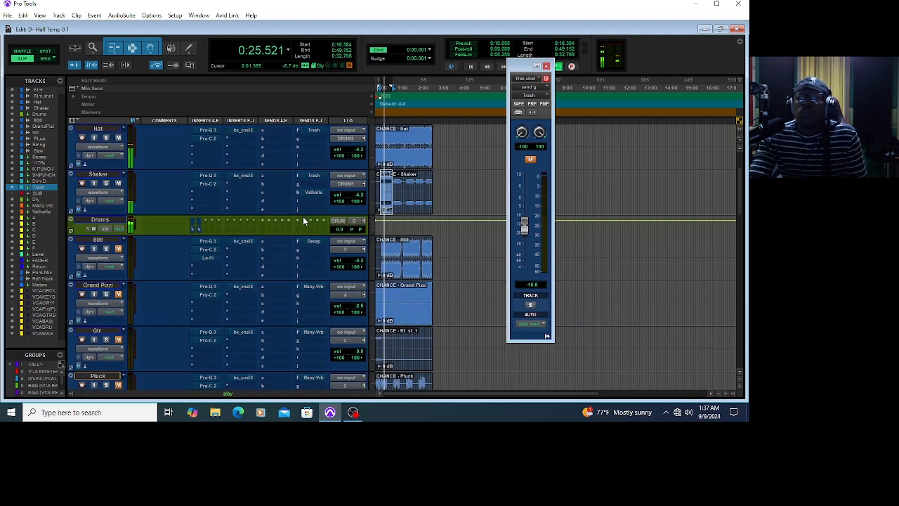
scroll(302, 218, up, 2)
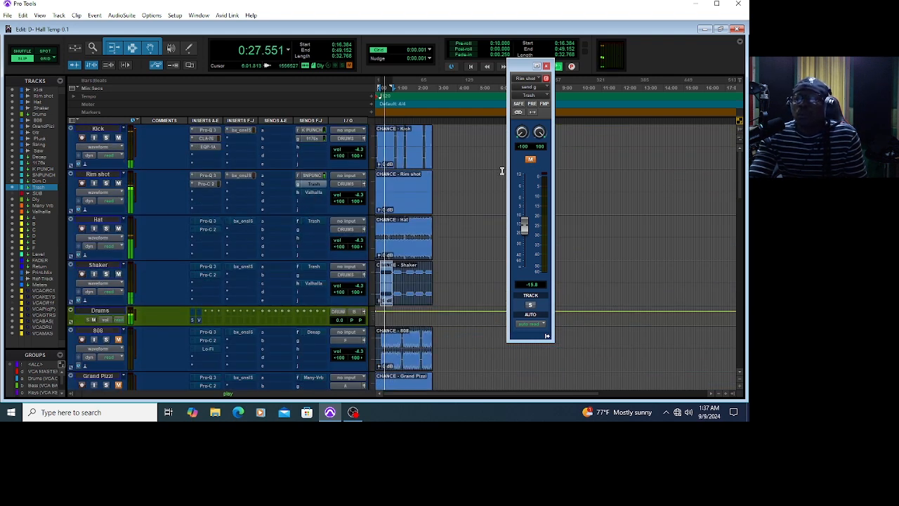
click(314, 194)
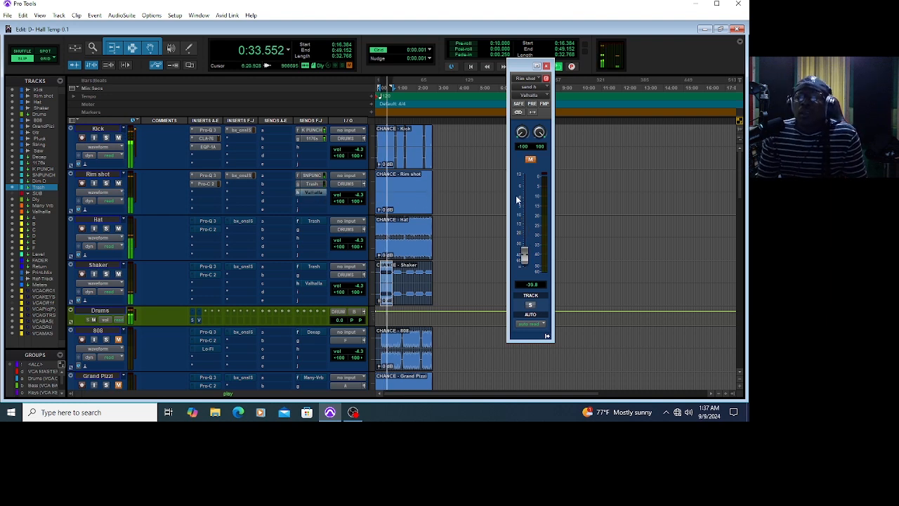
click(530, 160)
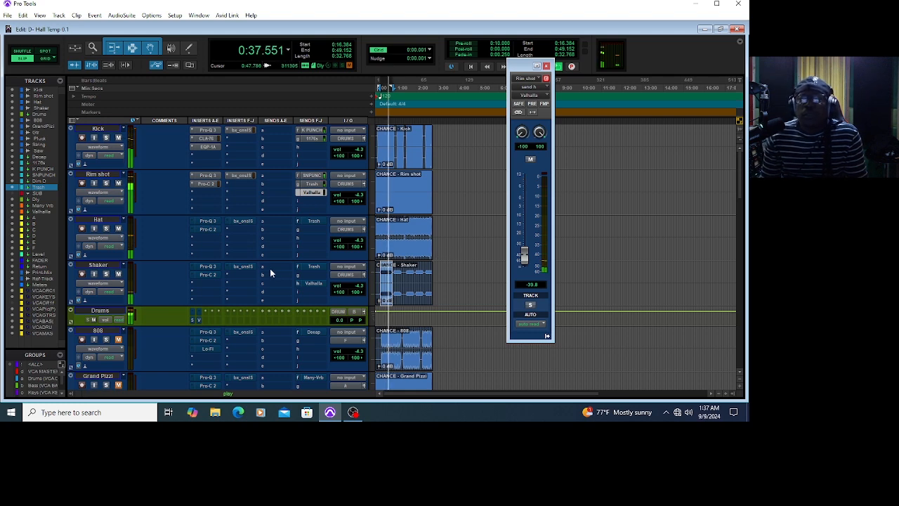
- Inspect the ValhallaVintageVerb reverb and the RVox compressor on the Valhalla bus, then return to the drum tracks
scroll(274, 288, down, 5)
scroll(281, 295, down, 8)
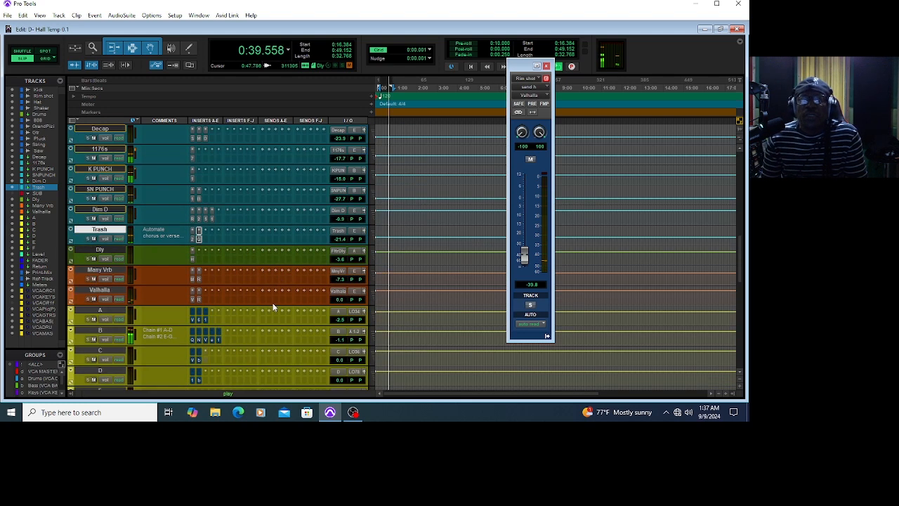
scroll(266, 306, up, 6)
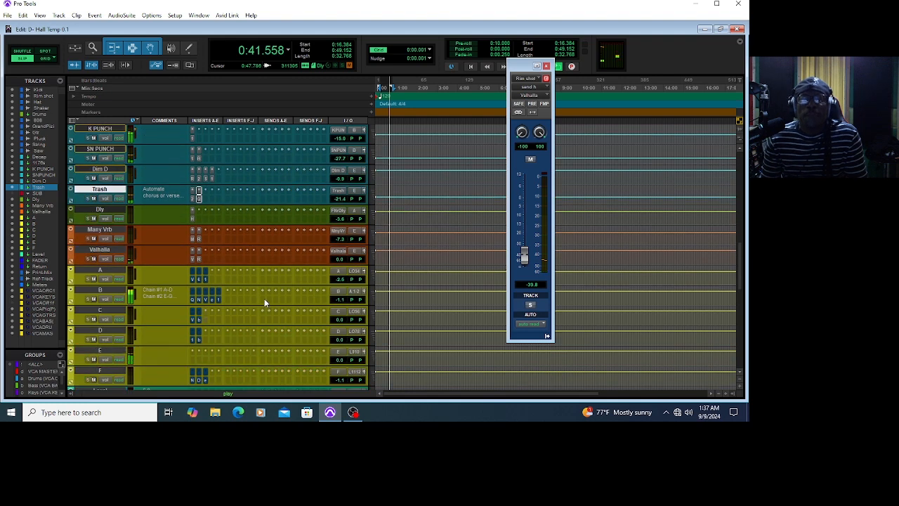
scroll(261, 301, up, 5)
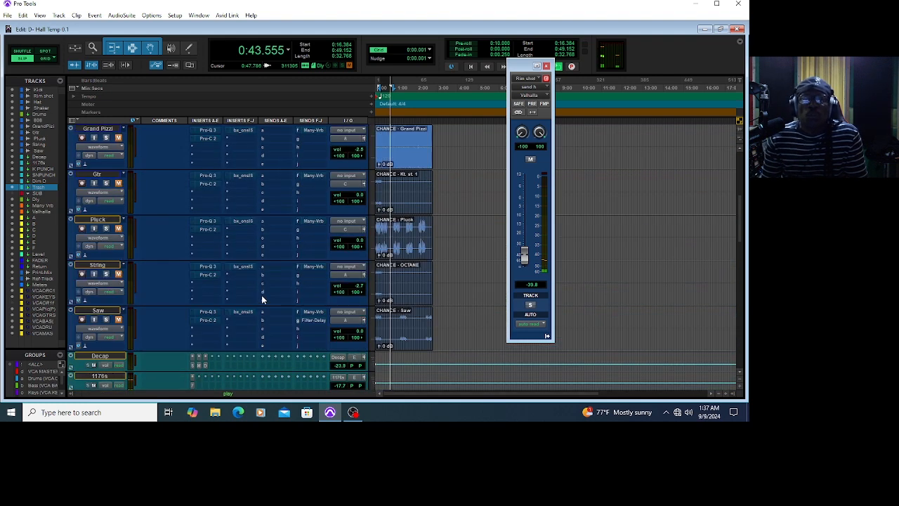
scroll(253, 320, down, 6)
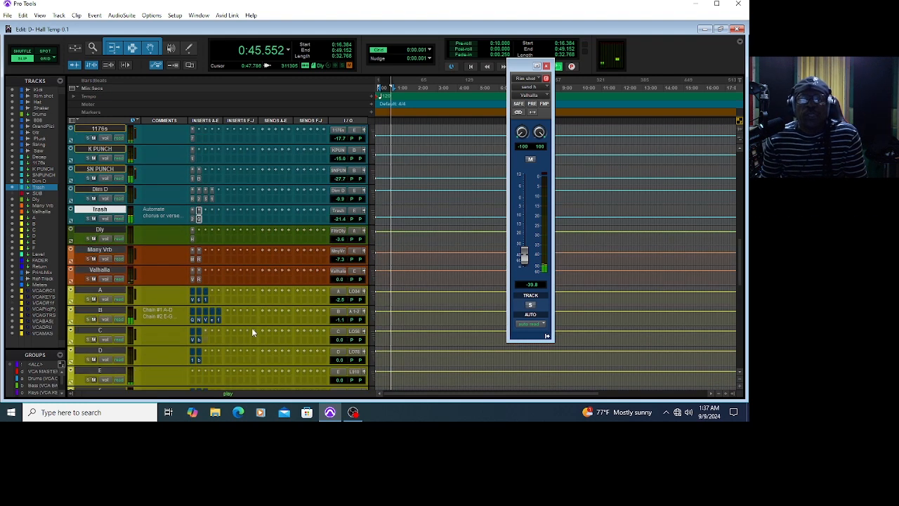
click(192, 279)
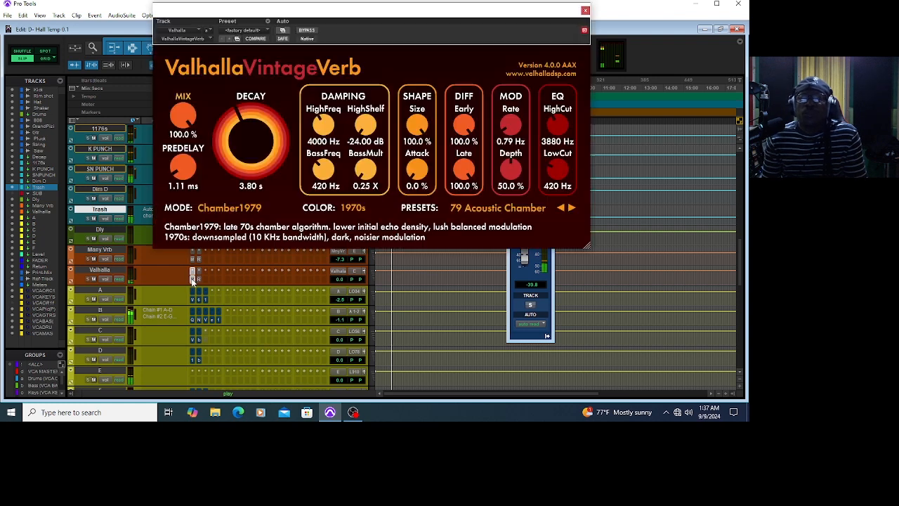
click(585, 10)
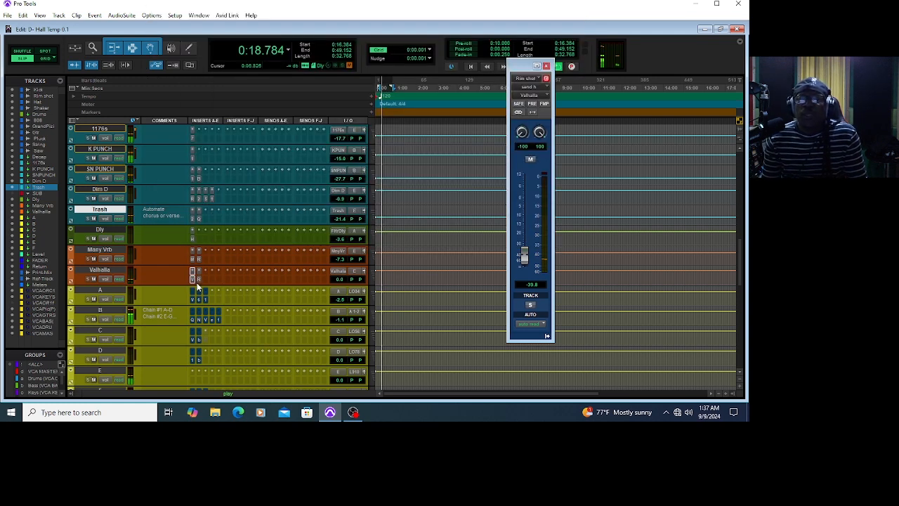
click(198, 277)
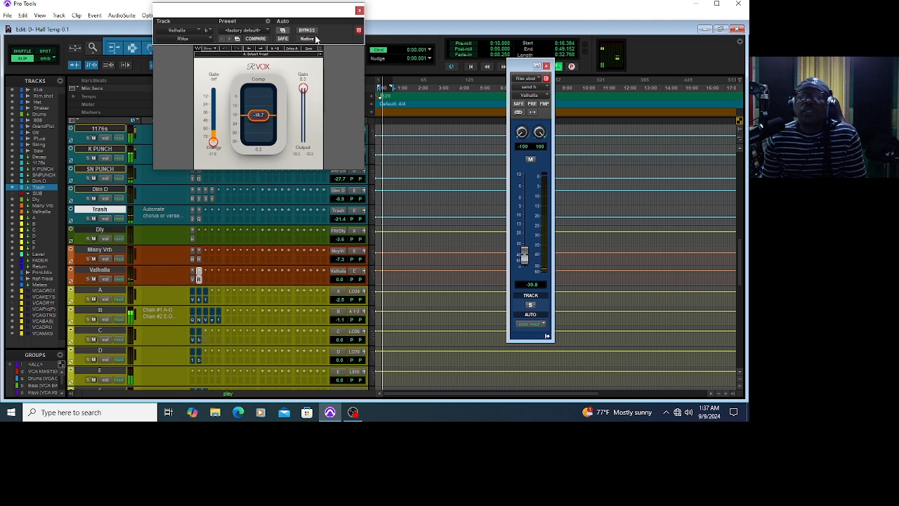
click(359, 10)
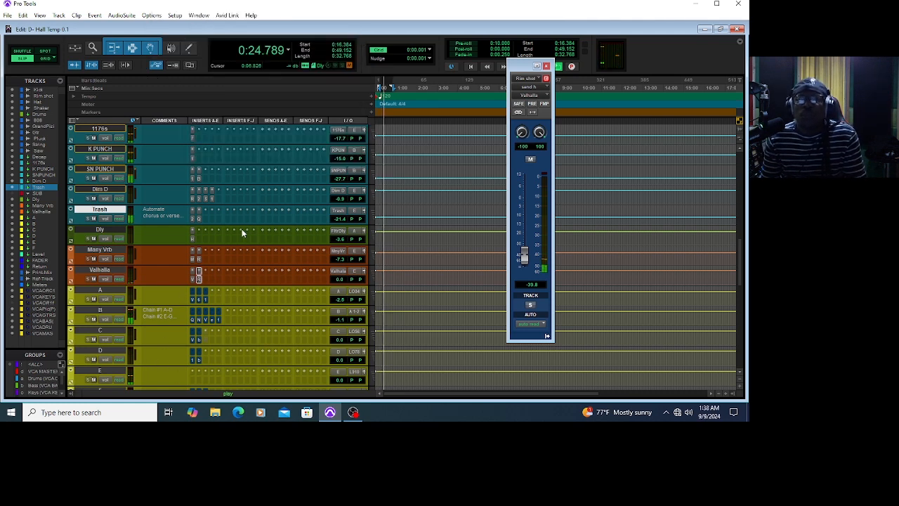
scroll(246, 234, up, 10)
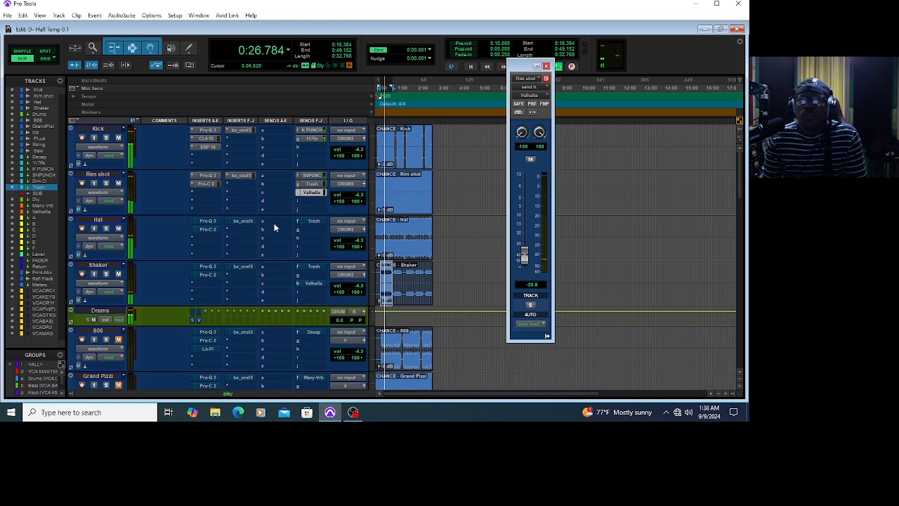
- Enable the FabFilter Pro-Q 3 equalizer and the Pro-C 2 compressor on the Hat track
click(211, 223)
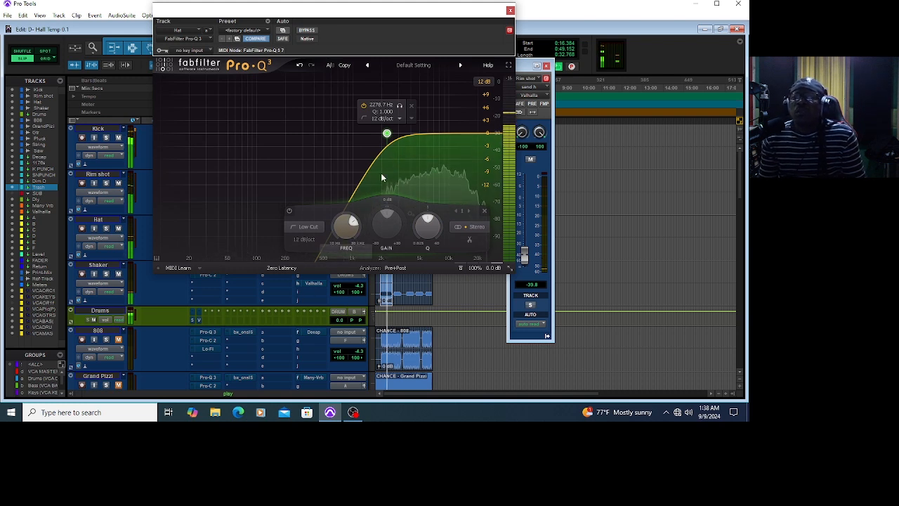
click(511, 11)
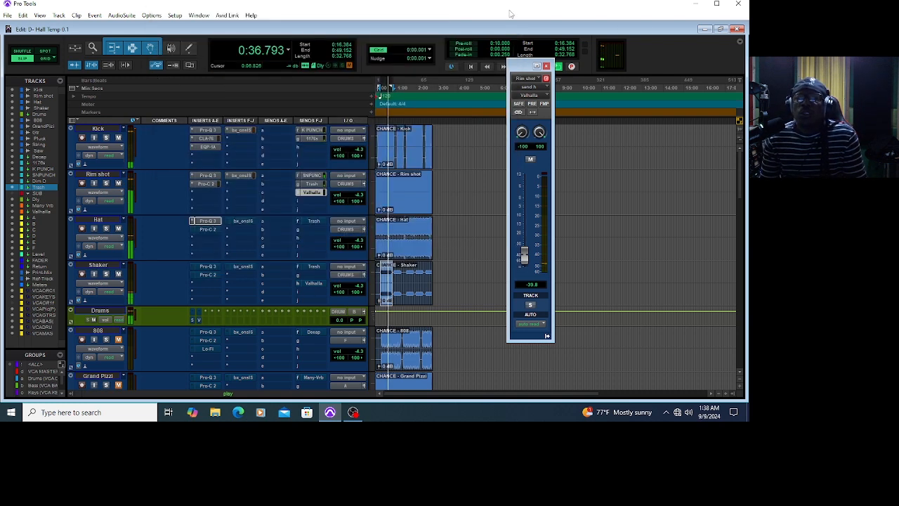
click(208, 231)
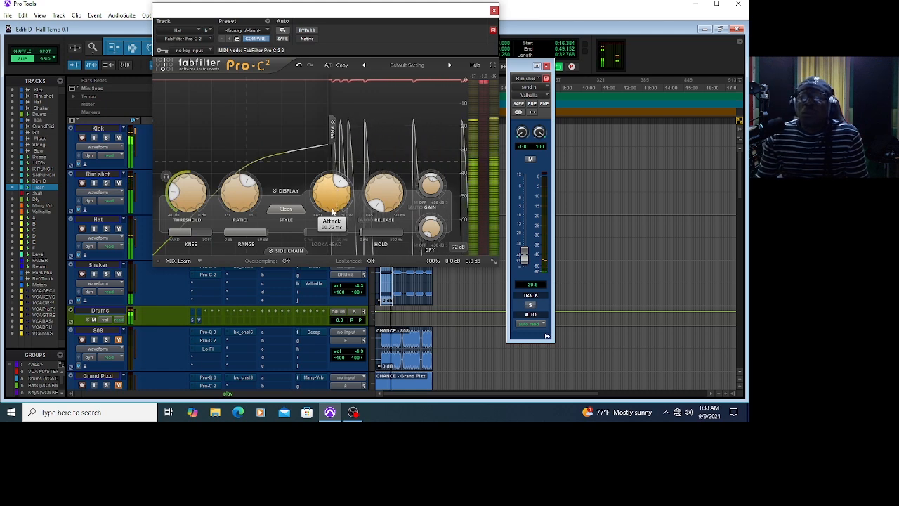
click(494, 10)
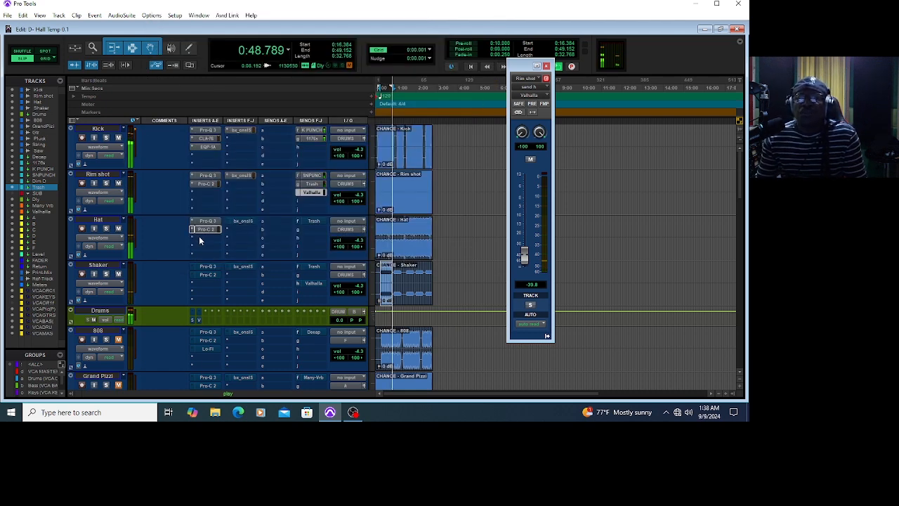
- Enable the bx_console SSL 9000 J strip on the Hat track and unmute its Trash send
click(244, 222)
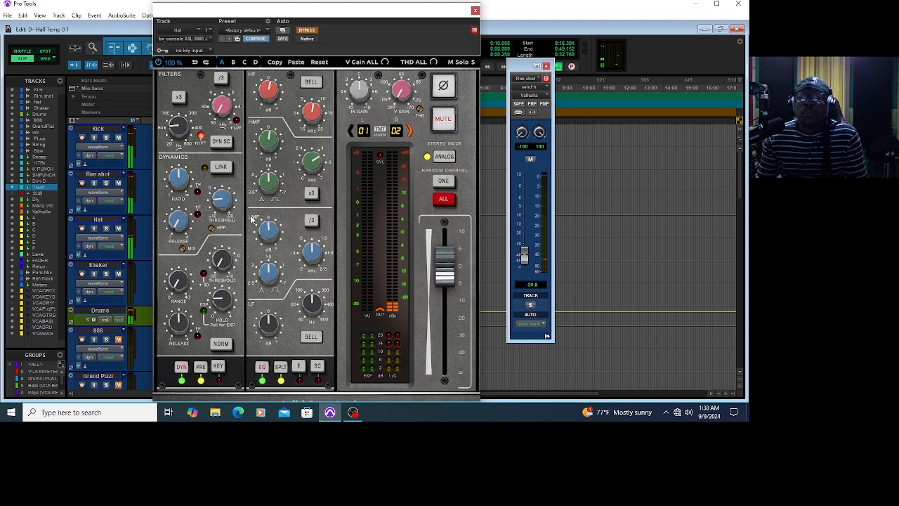
click(307, 31)
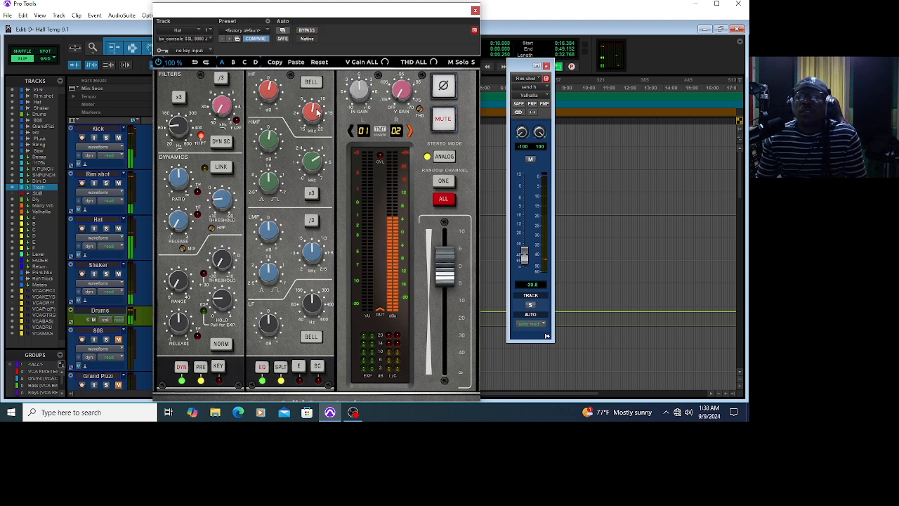
click(475, 11)
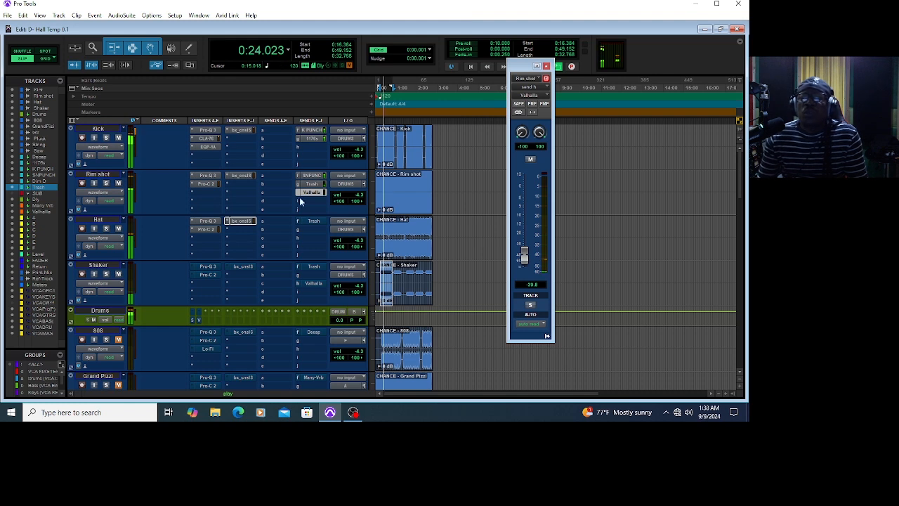
click(313, 221)
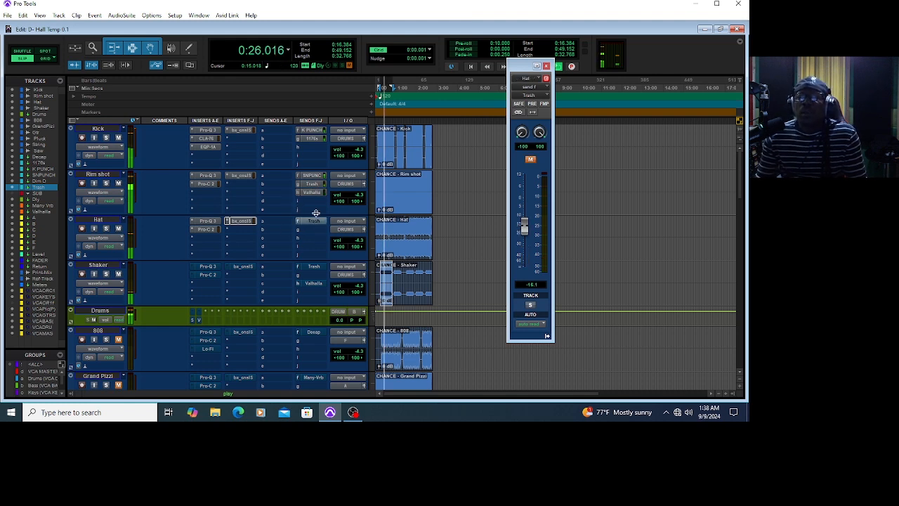
click(531, 161)
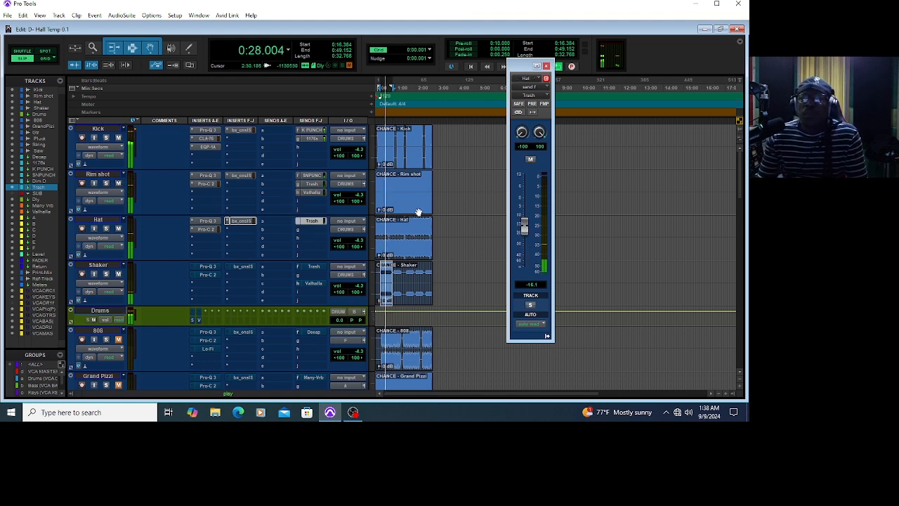
click(546, 67)
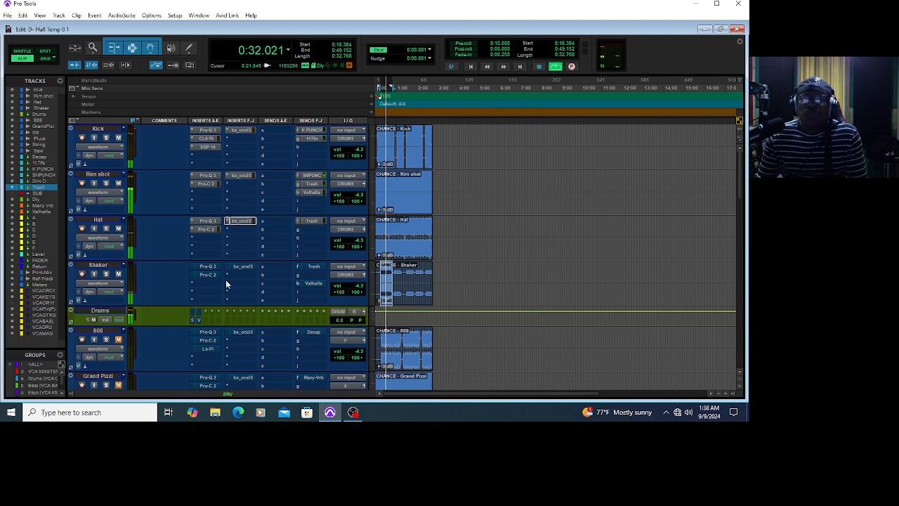
- Enable the FabFilter Pro-Q 3 equalizer and the Pro-C 2 compressor on the Shaker track
click(209, 267)
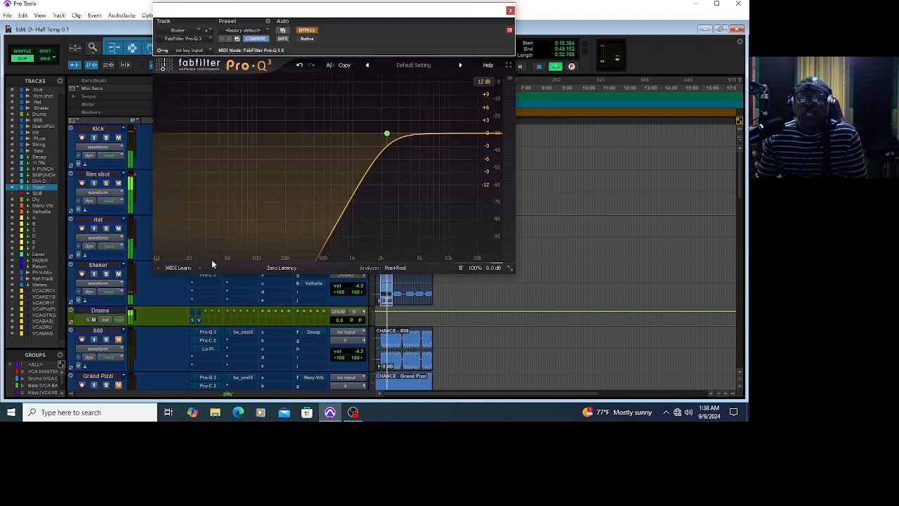
click(307, 32)
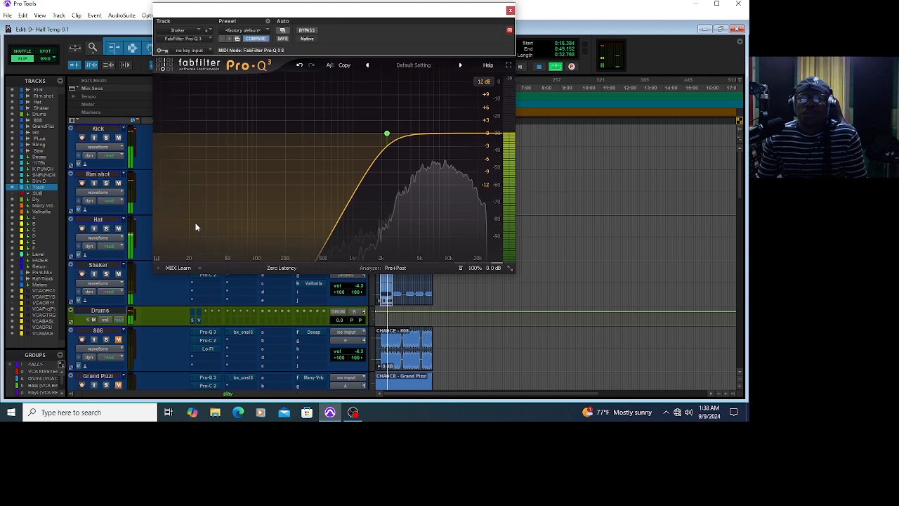
drag(393, 10, 522, 36)
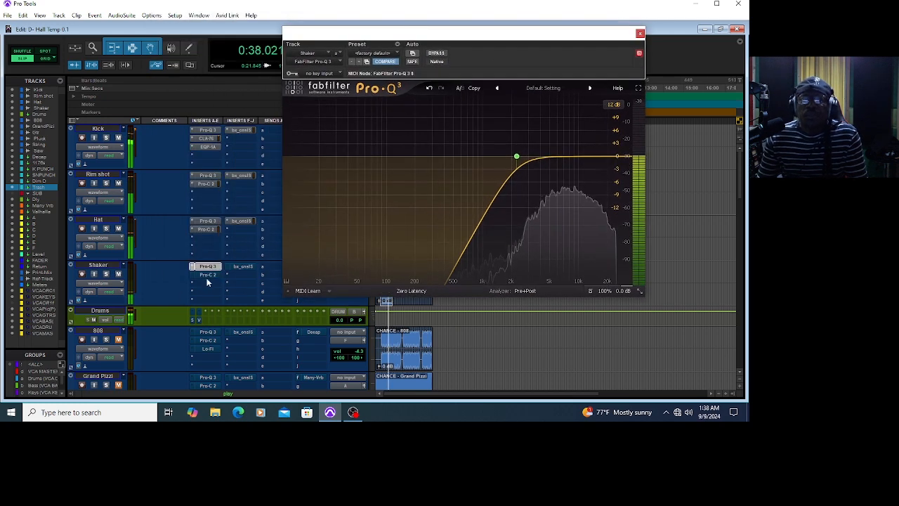
click(206, 274)
click(437, 54)
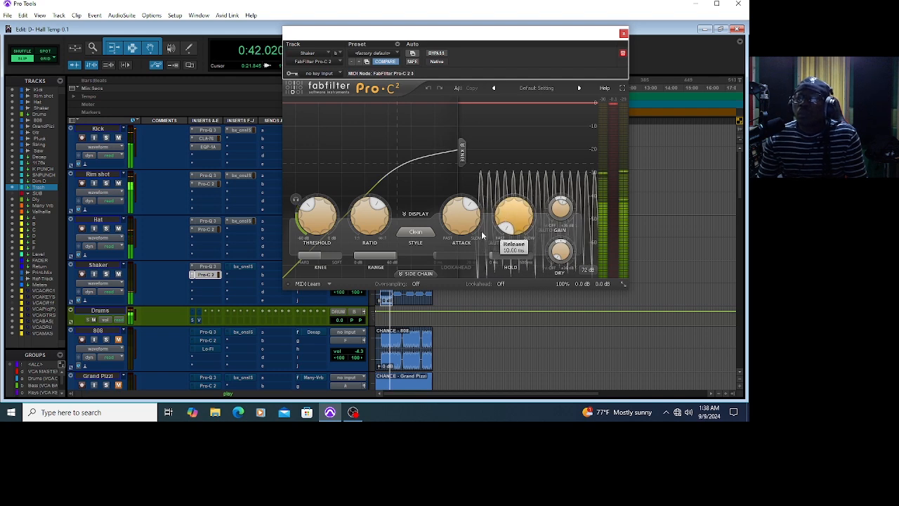
- Set the Shaker compressor's attack to about 13.5 ms and lower its threshold for more gain reduction
mouse_move(446, 214)
drag(447, 214, 458, 234)
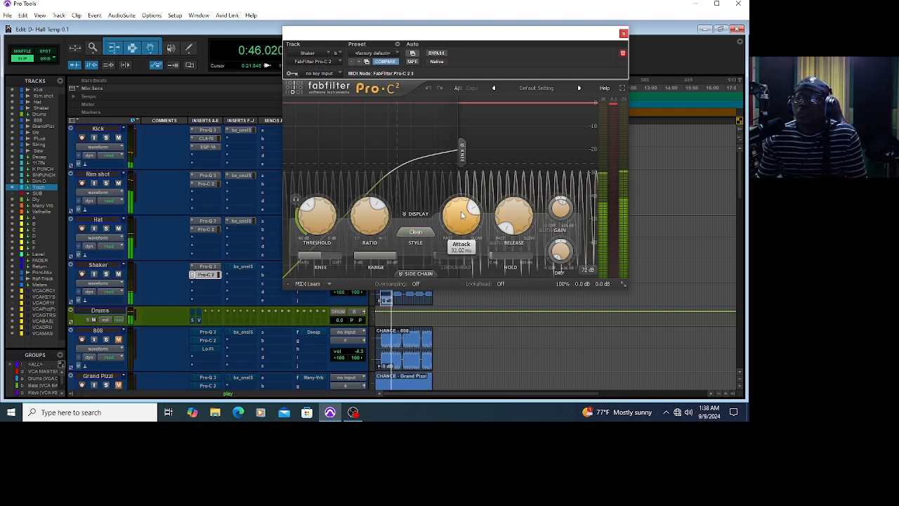
mouse_move(317, 230)
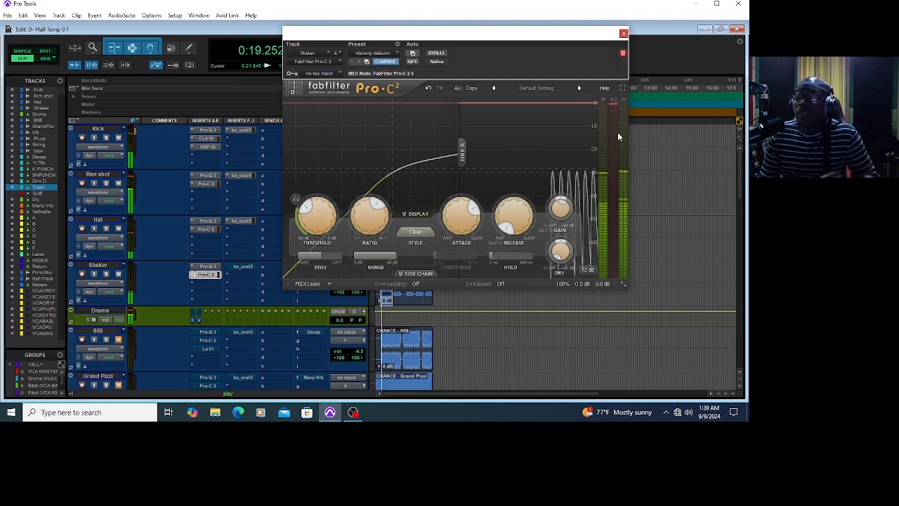
mouse_move(334, 212)
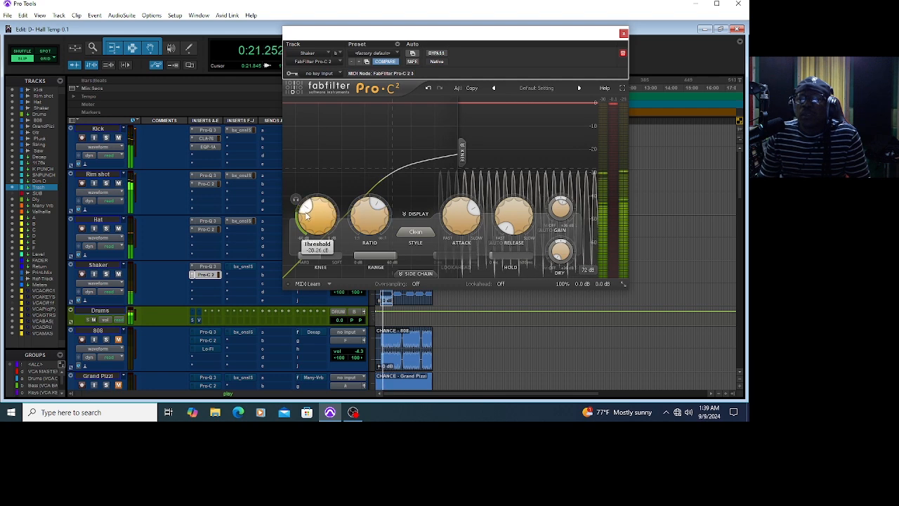
mouse_move(518, 264)
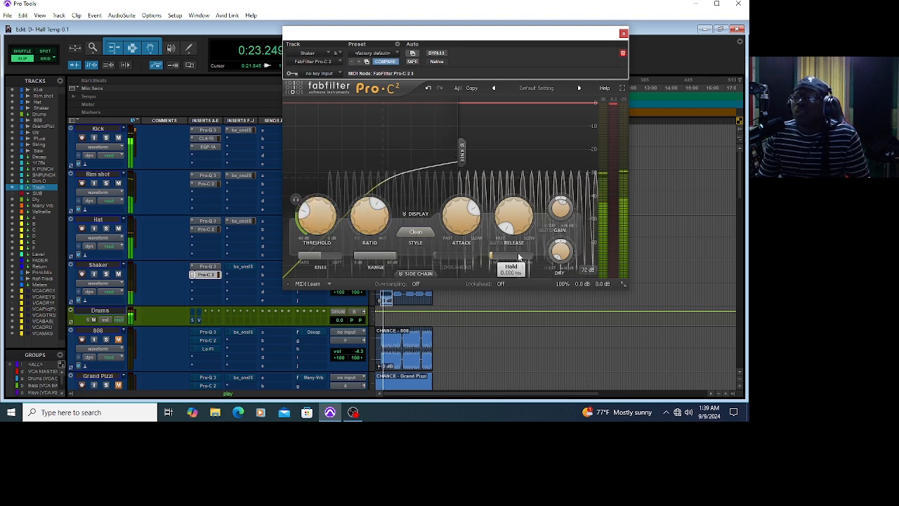
mouse_move(460, 220)
drag(460, 220, 458, 300)
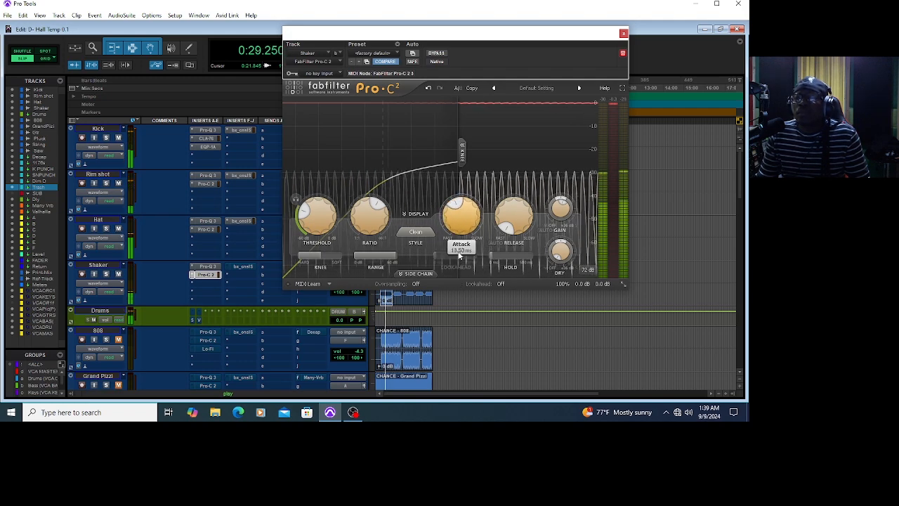
mouse_move(313, 222)
mouse_down()
mouse_move(306, 253)
mouse_move(302, 233)
mouse_up()
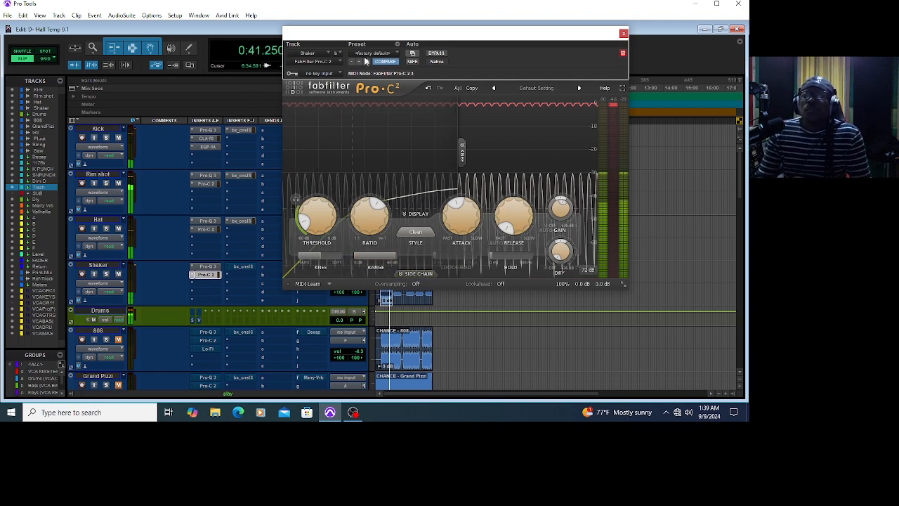
- Raise the Shaker compressor's wet gain to match levels, comparing against bypass, and leave the compressor enabled
click(437, 54)
click(437, 53)
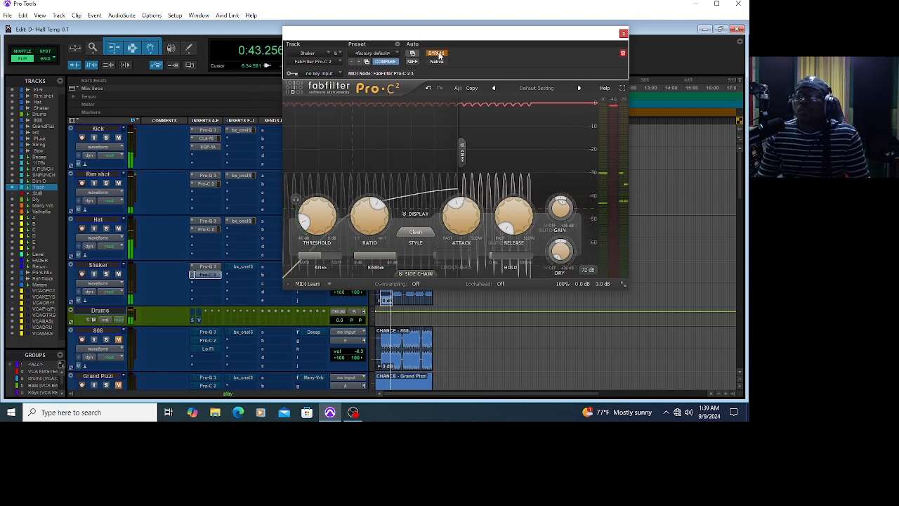
mouse_move(562, 208)
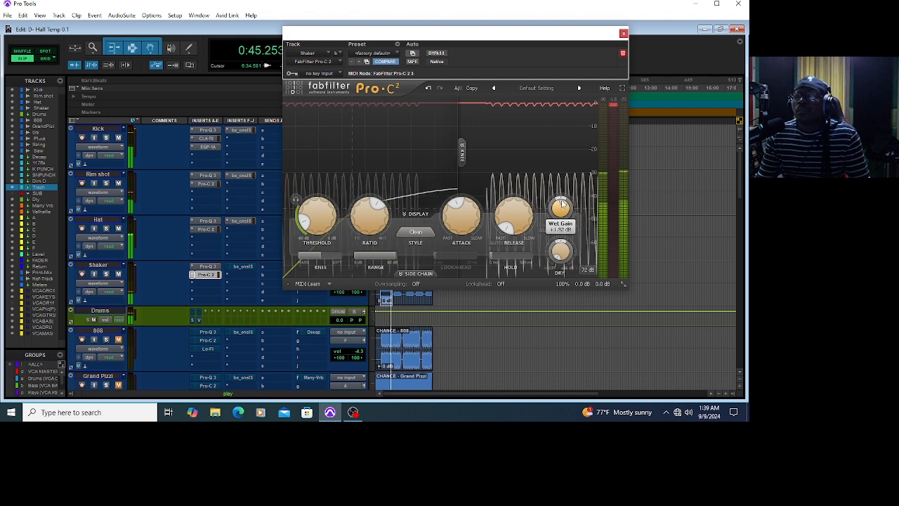
click(437, 54)
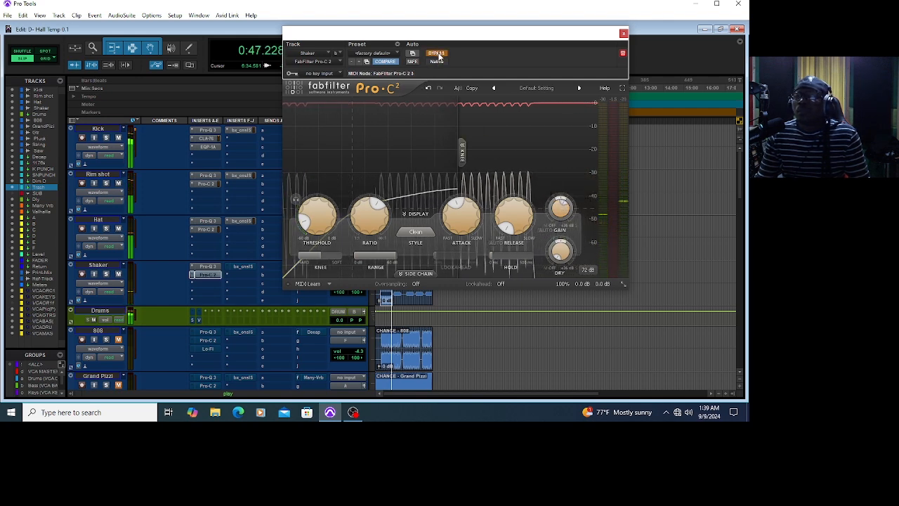
click(436, 53)
mouse_move(550, 219)
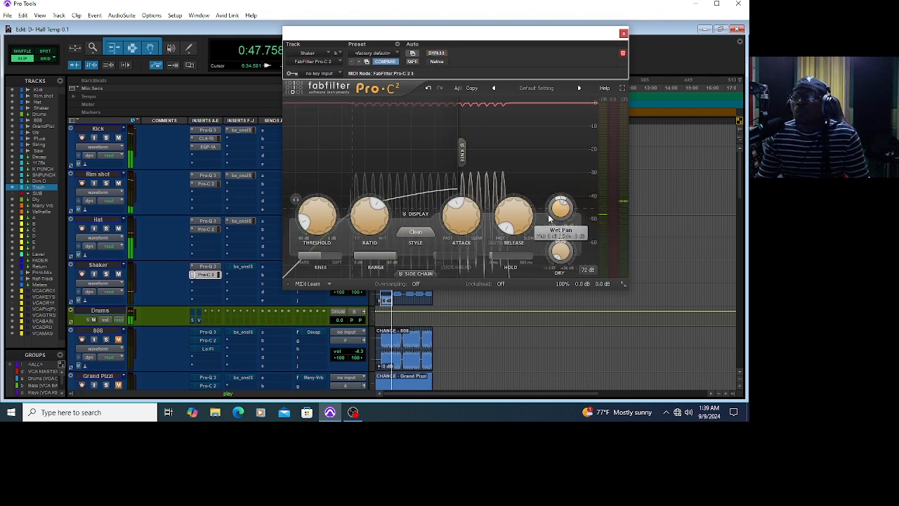
click(436, 53)
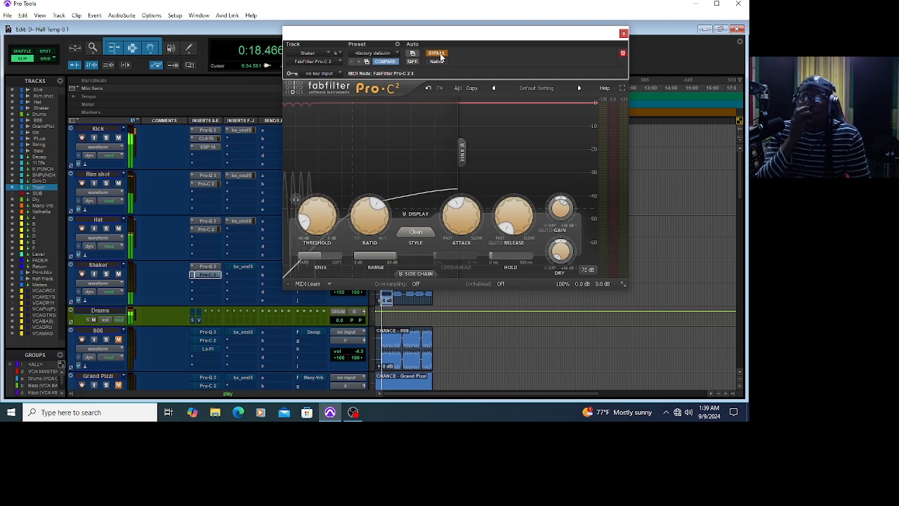
click(438, 55)
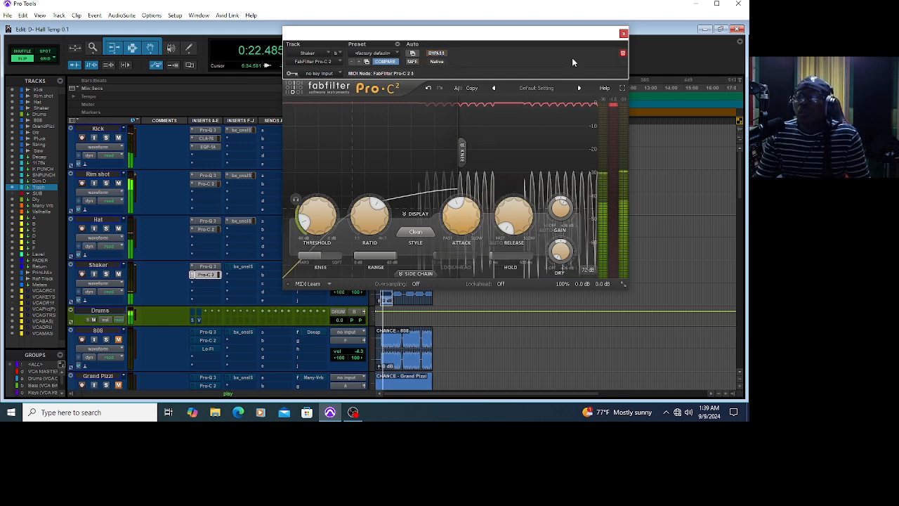
click(624, 33)
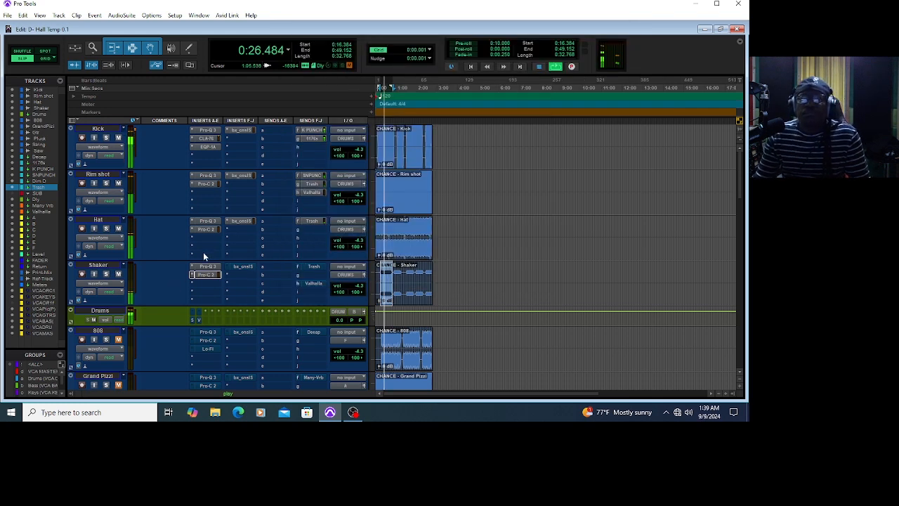
- Enable the bx_console SSL 9000 J strip on the Shaker track and unmute its Trash and Valhalla sends
click(242, 266)
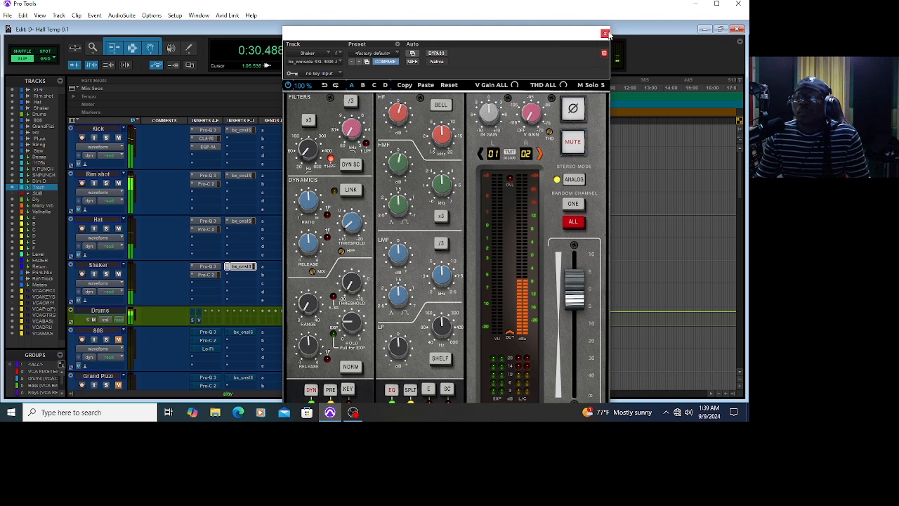
click(605, 34)
click(314, 266)
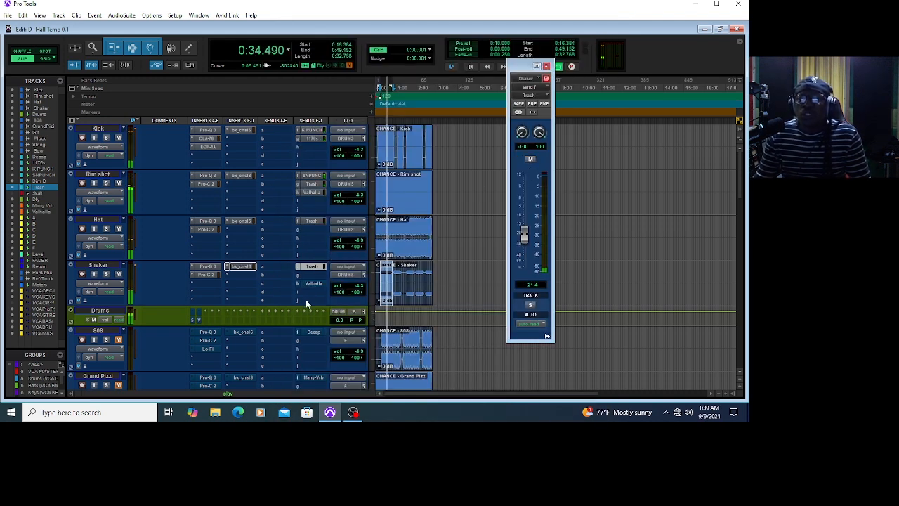
click(314, 283)
click(530, 160)
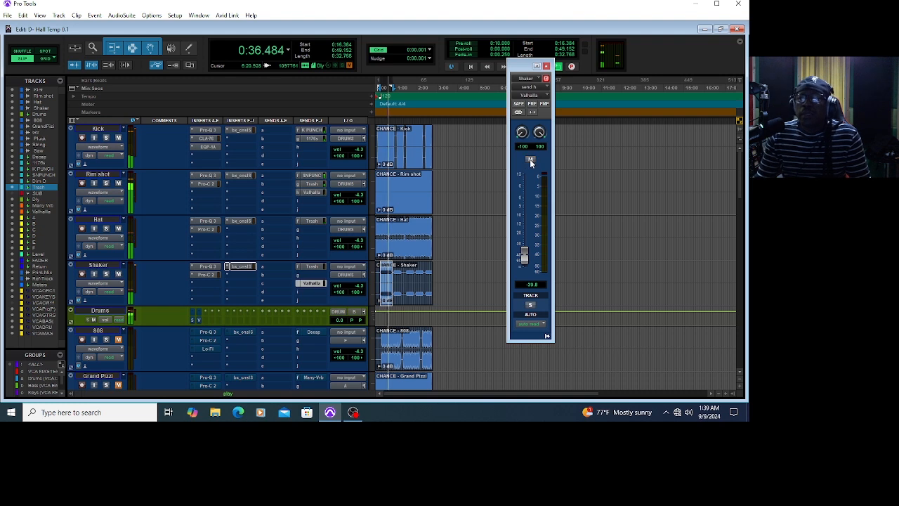
- Enable the RS56 Universal Tone Control equalizer and the Vertigo VSC-2 compressor on the Drums bus
scroll(267, 293, down, 1)
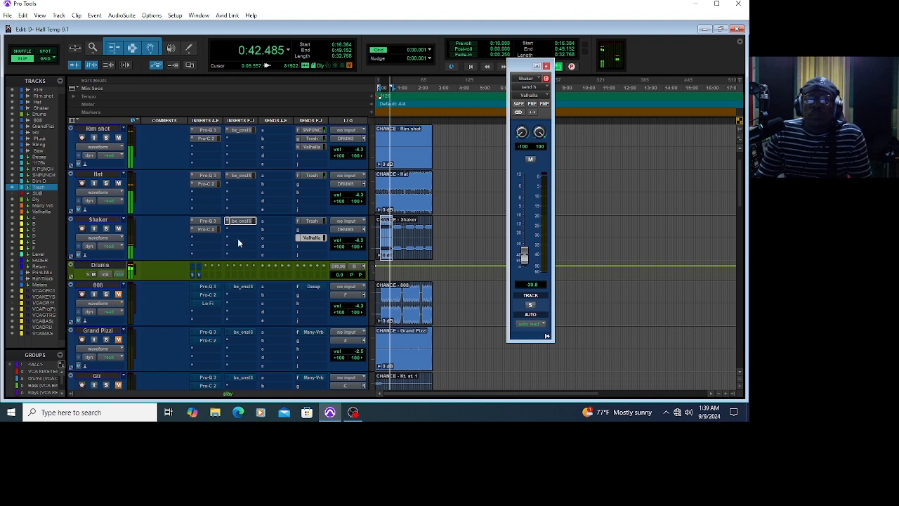
click(190, 273)
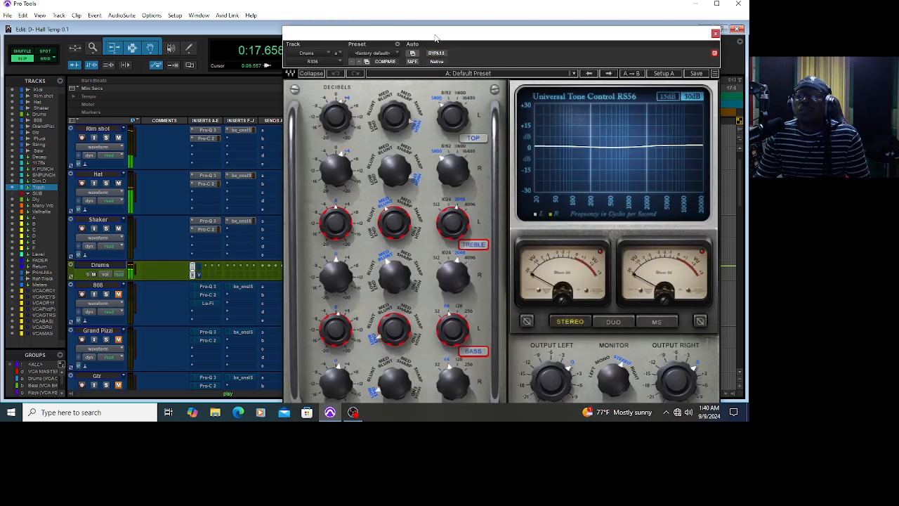
drag(436, 40, 367, 23)
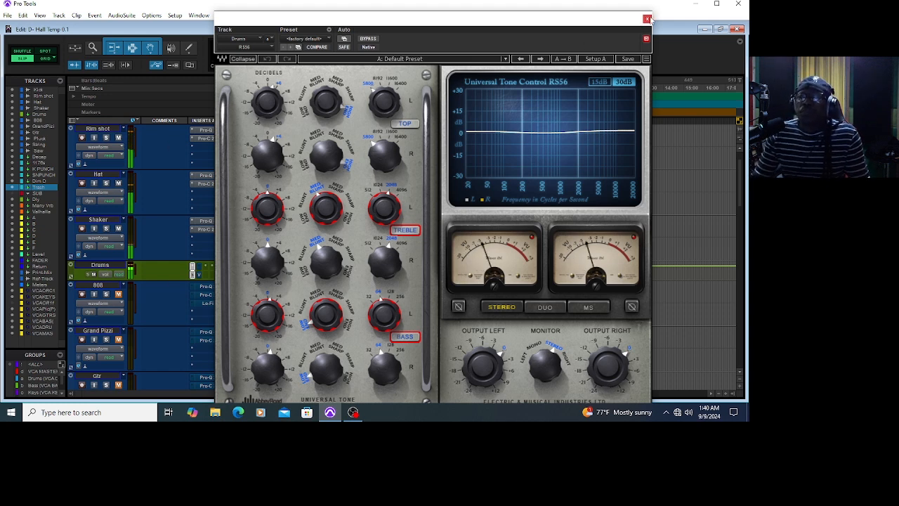
click(647, 19)
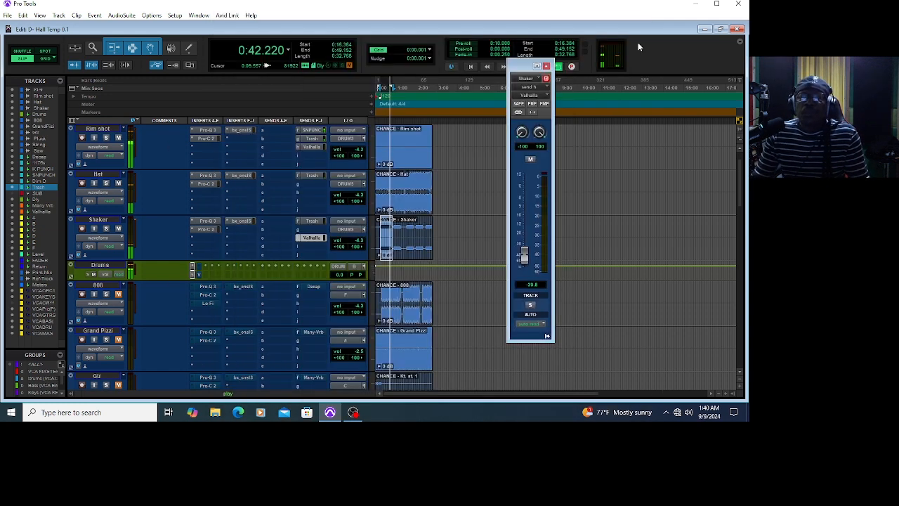
click(198, 274)
click(366, 39)
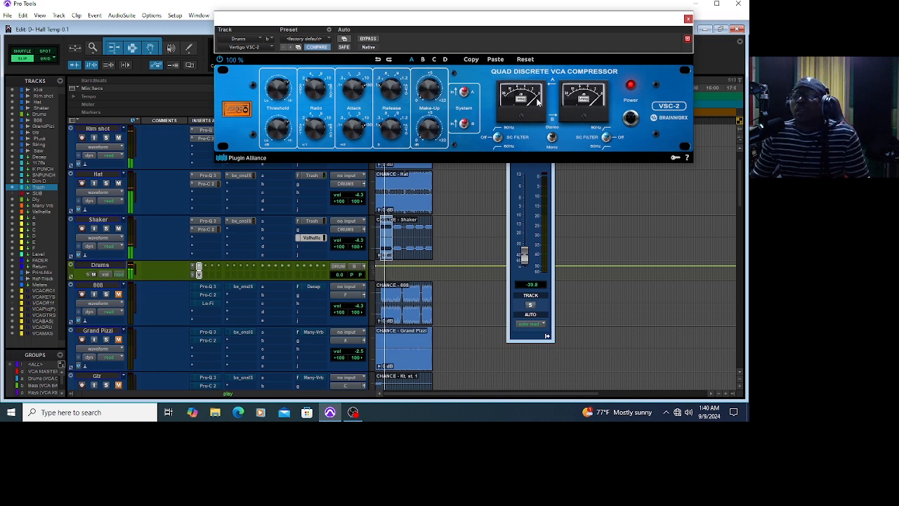
- Close the Vertigo VSC-2 compressor and look over the drum, instrument, effect and bus tracks during playback
click(688, 19)
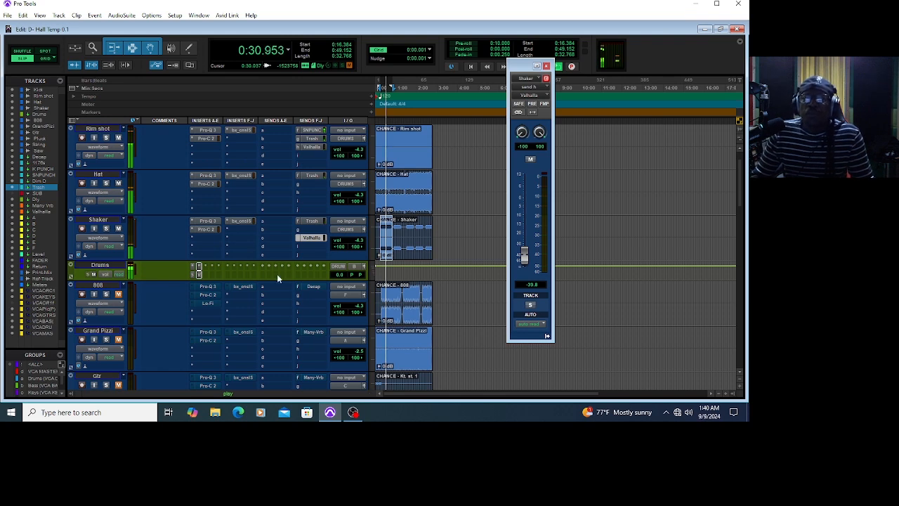
scroll(254, 225, up, 1)
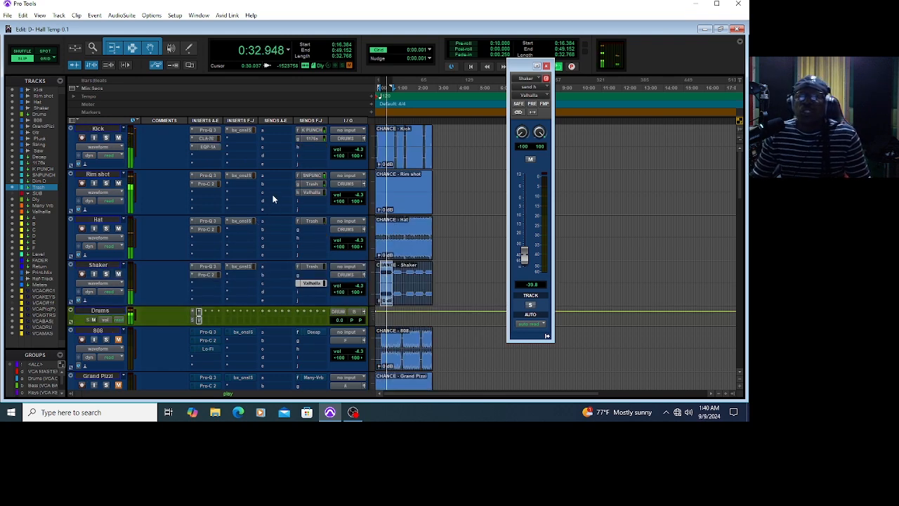
scroll(278, 197, down, 4)
scroll(281, 197, up, 4)
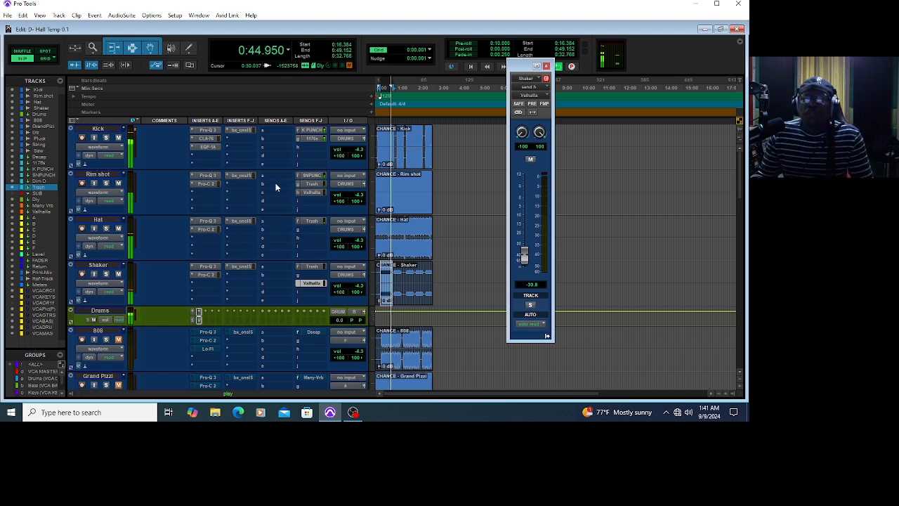
scroll(282, 196, down, 1)
scroll(281, 196, down, 3)
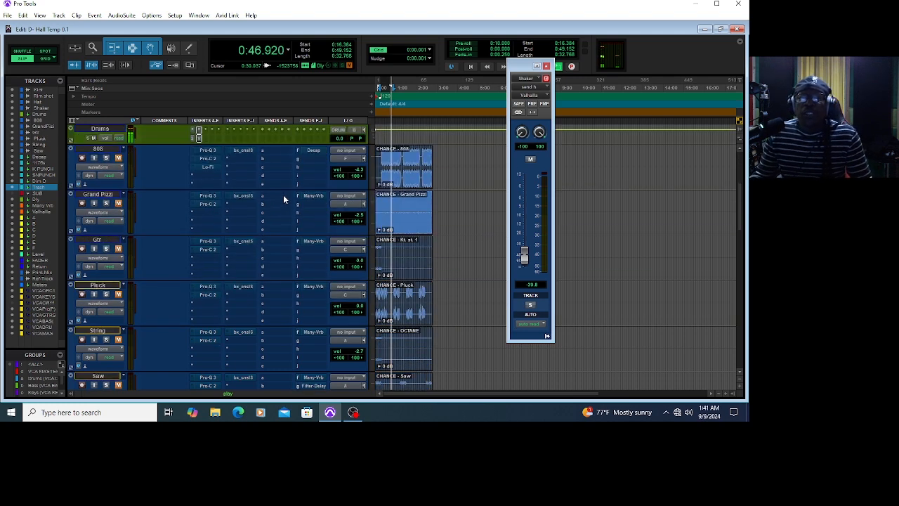
scroll(282, 195, up, 1)
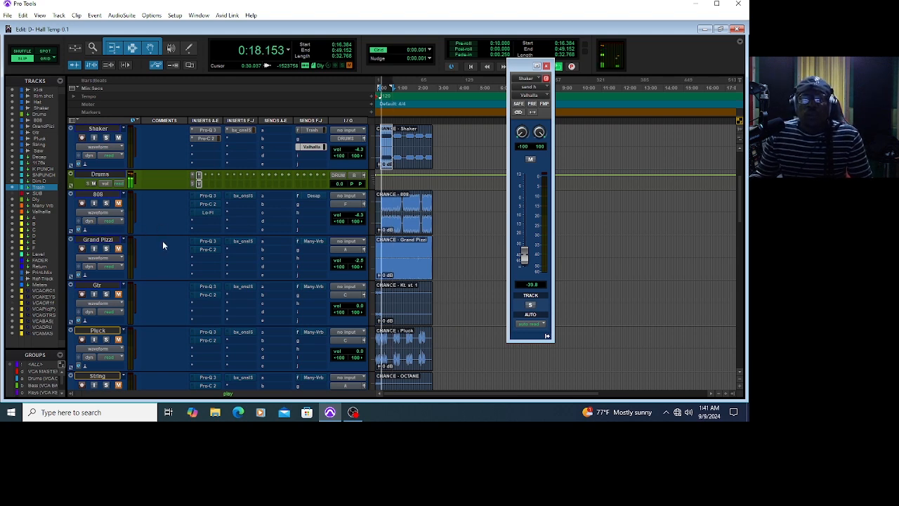
scroll(171, 255, down, 8)
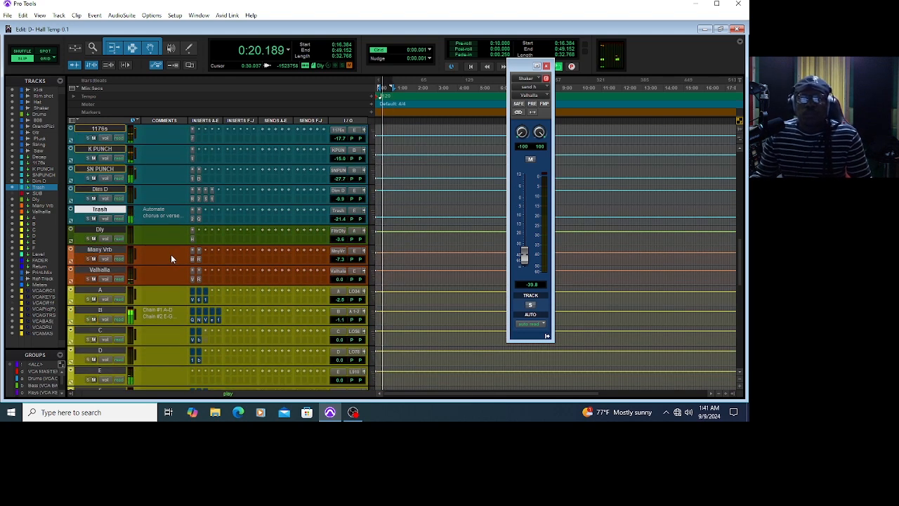
scroll(181, 211, up, 8)
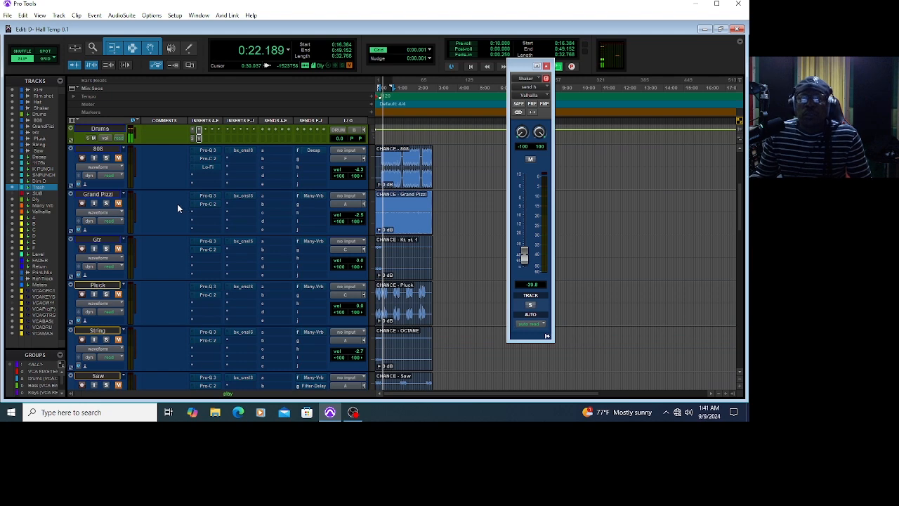
scroll(176, 205, up, 2)
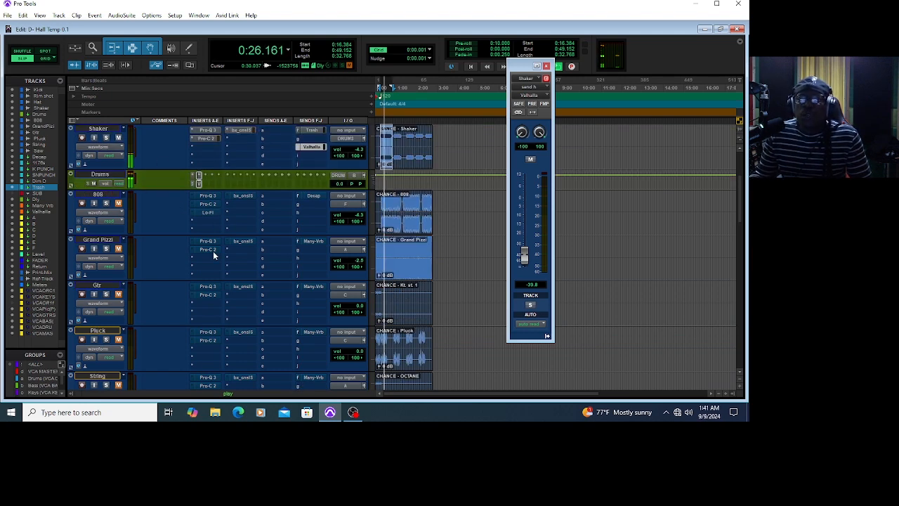
- Enable the FabFilter Pro-Q 3 equalizer on the B bus
scroll(183, 330, down, 10)
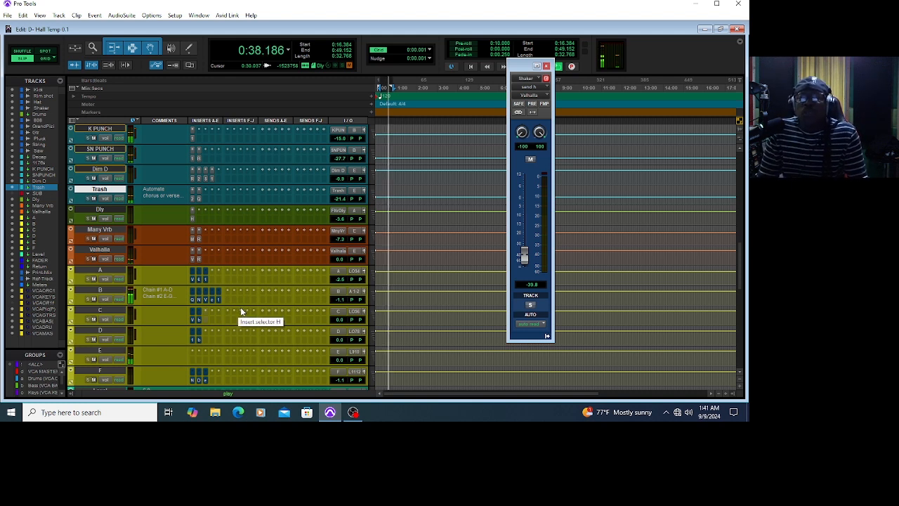
click(192, 300)
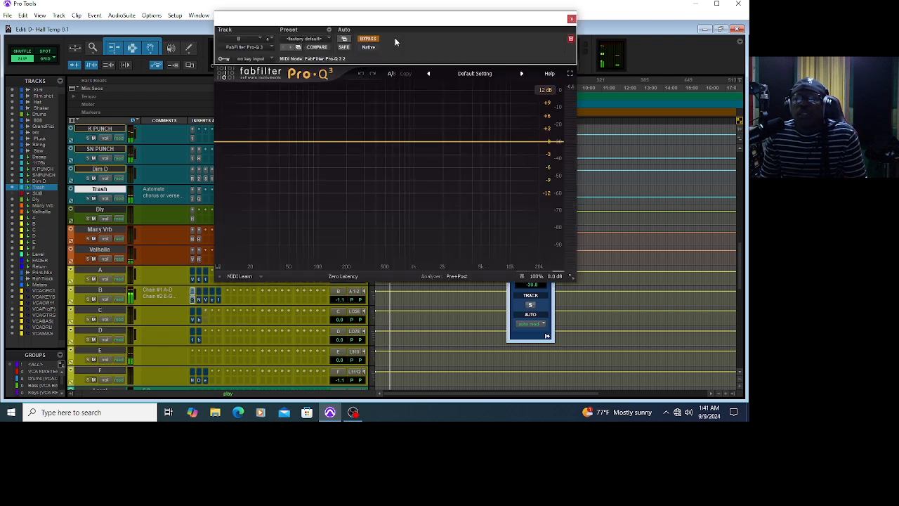
click(368, 39)
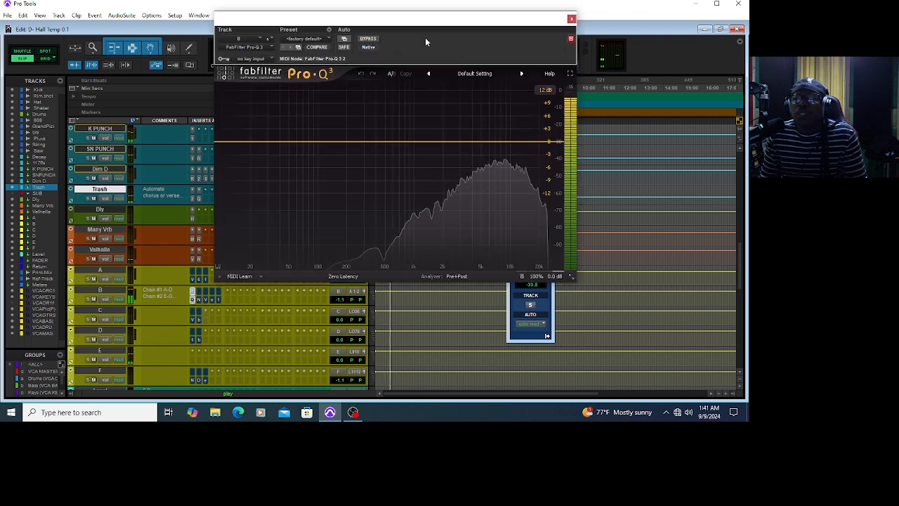
click(572, 19)
- Enable the NLS Channel on the B bus and compare the Spike console with Nevo, keeping Nevo
click(200, 300)
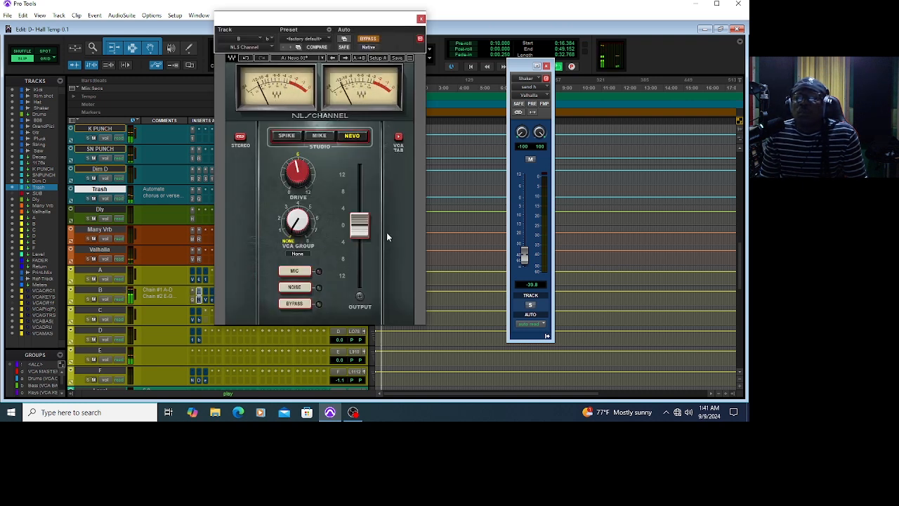
click(373, 40)
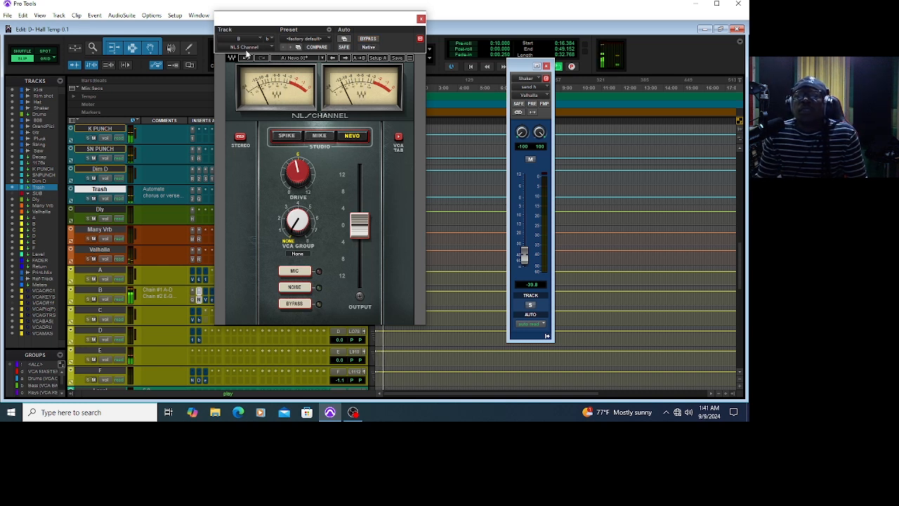
click(286, 135)
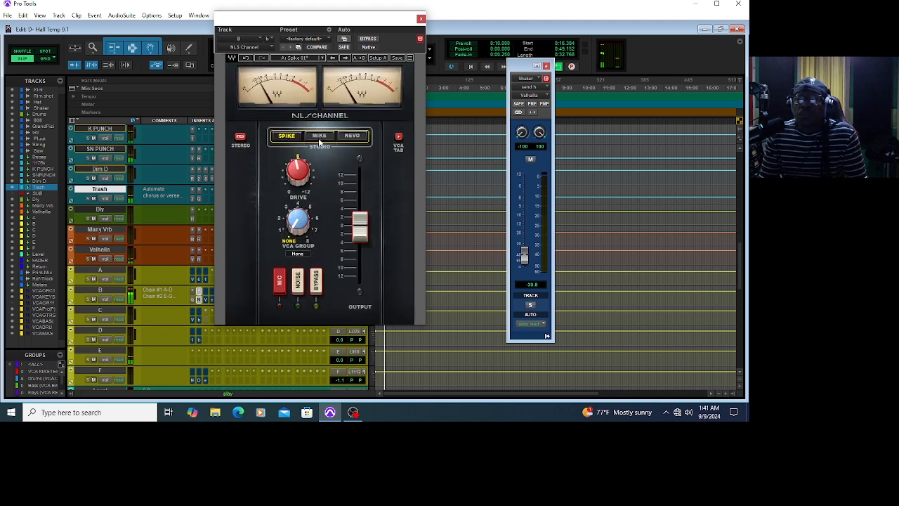
click(352, 136)
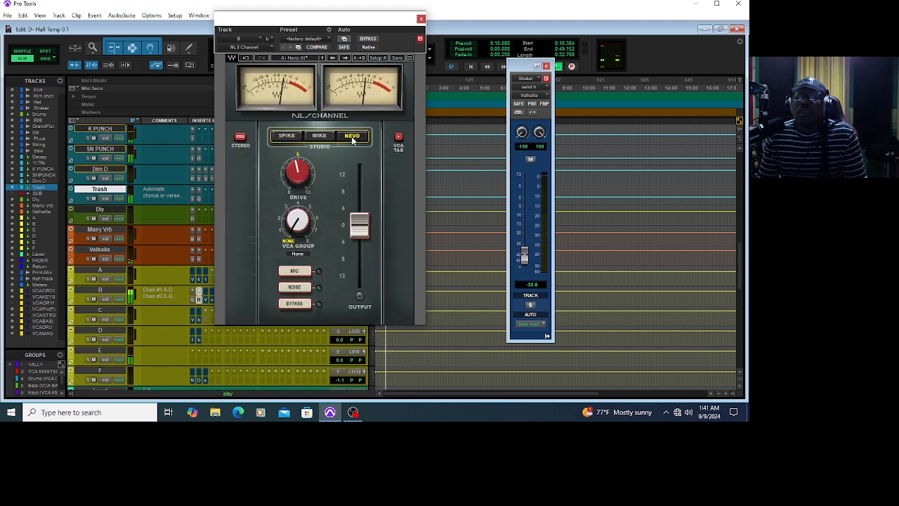
click(296, 175)
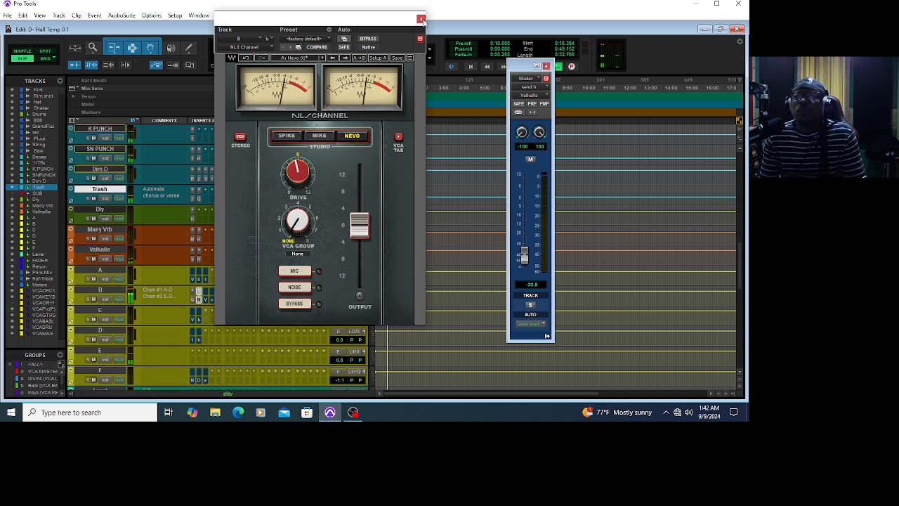
click(421, 18)
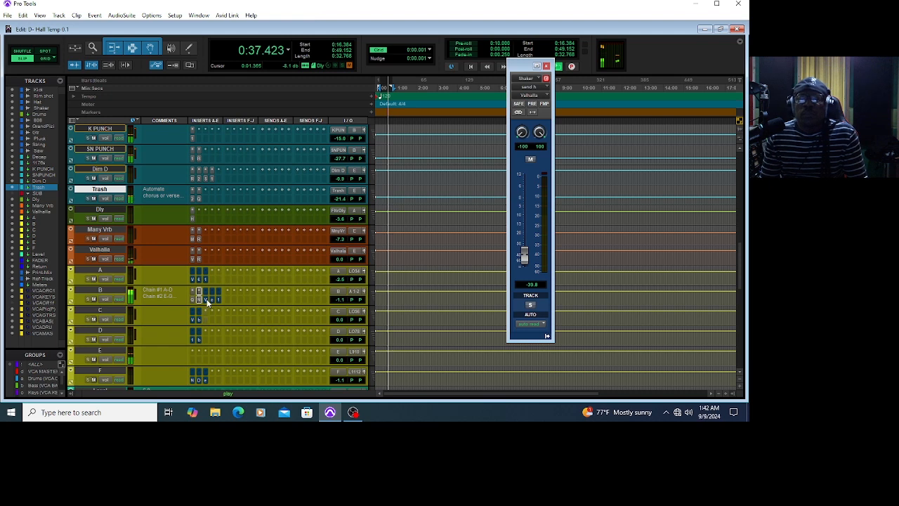
- Enable the Virtual Mix Rack with its FG-Stress compressor on the B bus
click(207, 300)
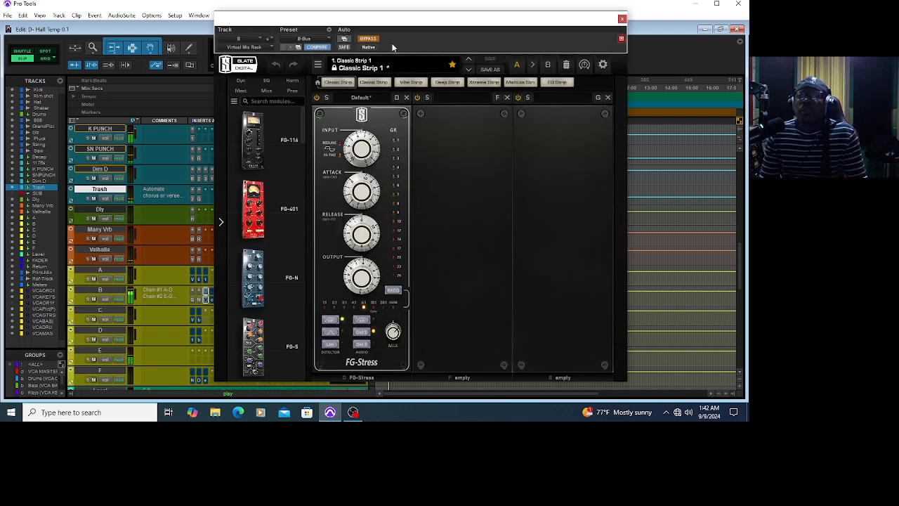
click(370, 40)
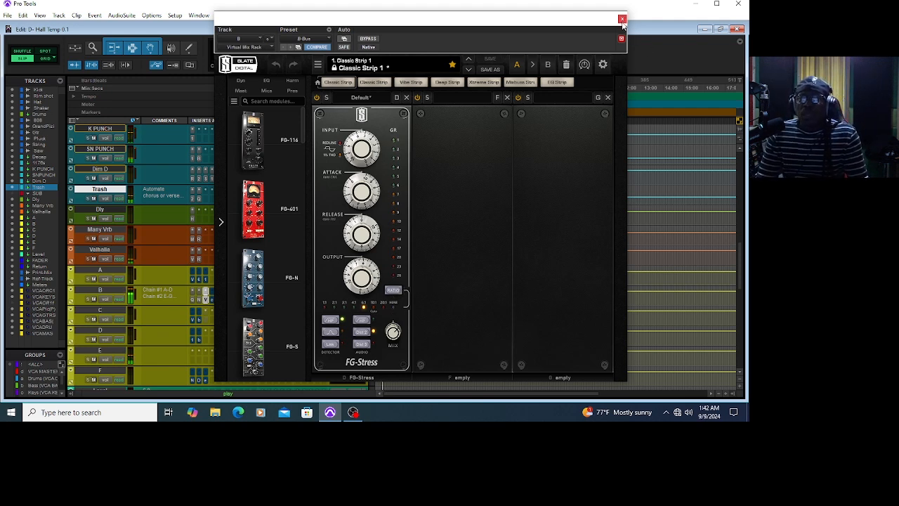
mouse_move(356, 224)
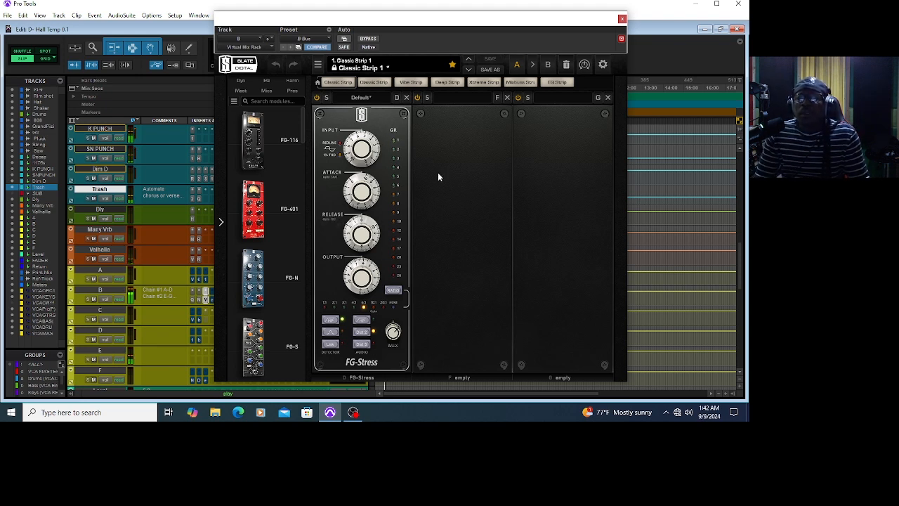
click(622, 19)
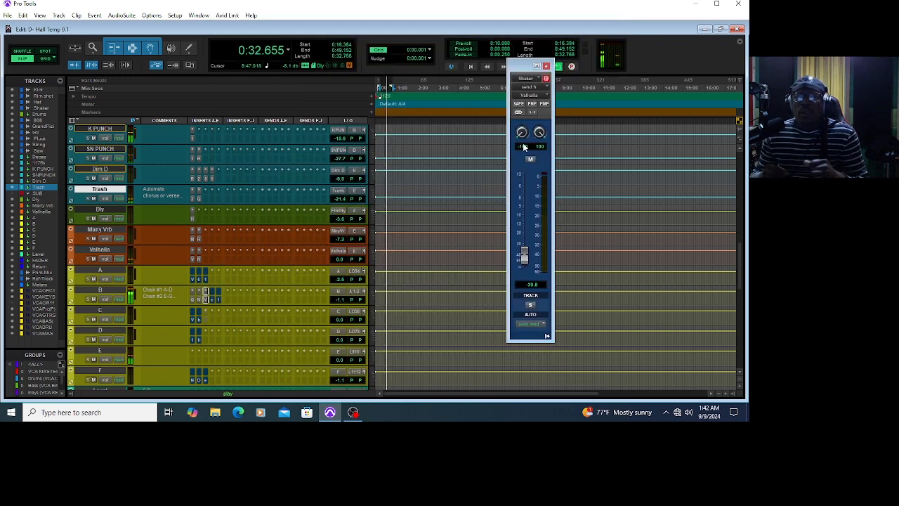
- Enable the elysia museq equalizer and the L1 limiter on the B bus
click(212, 298)
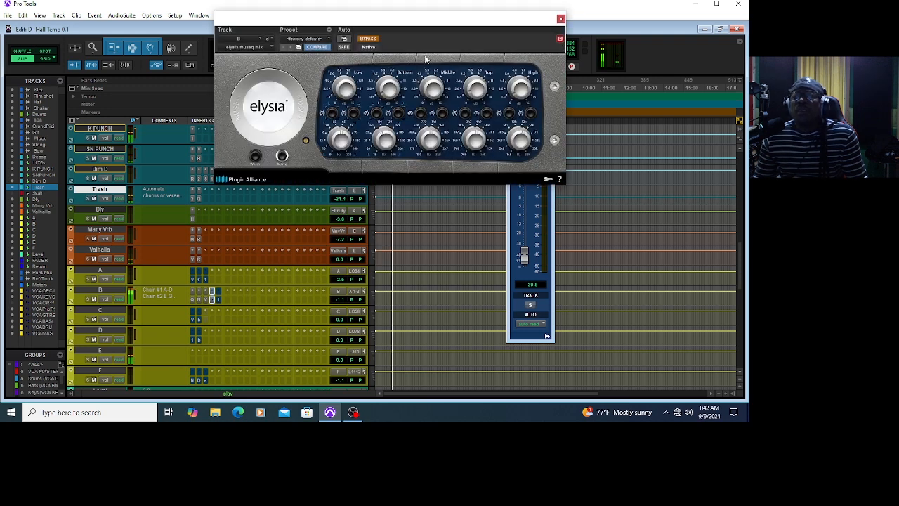
click(375, 39)
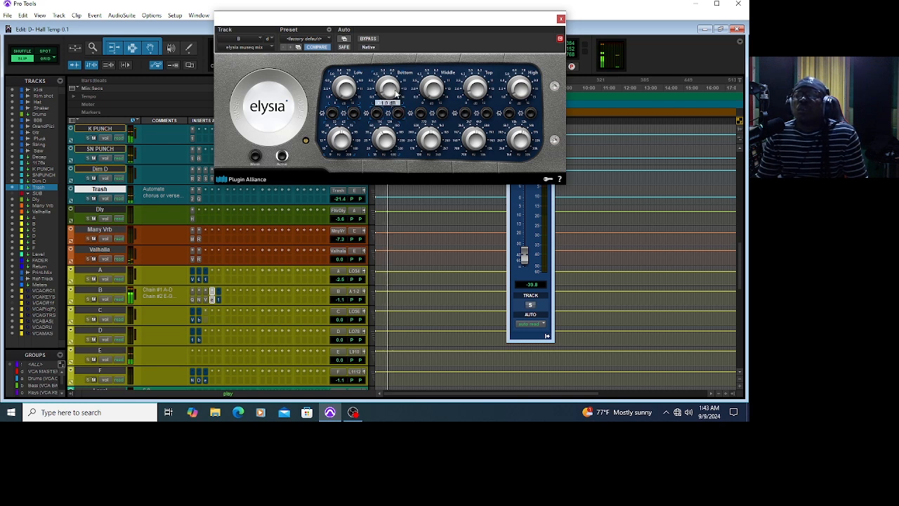
click(561, 18)
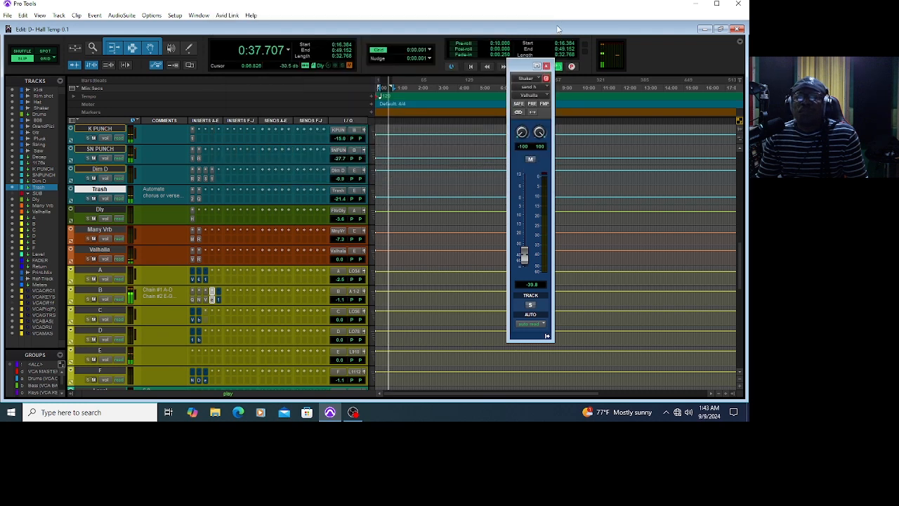
click(219, 300)
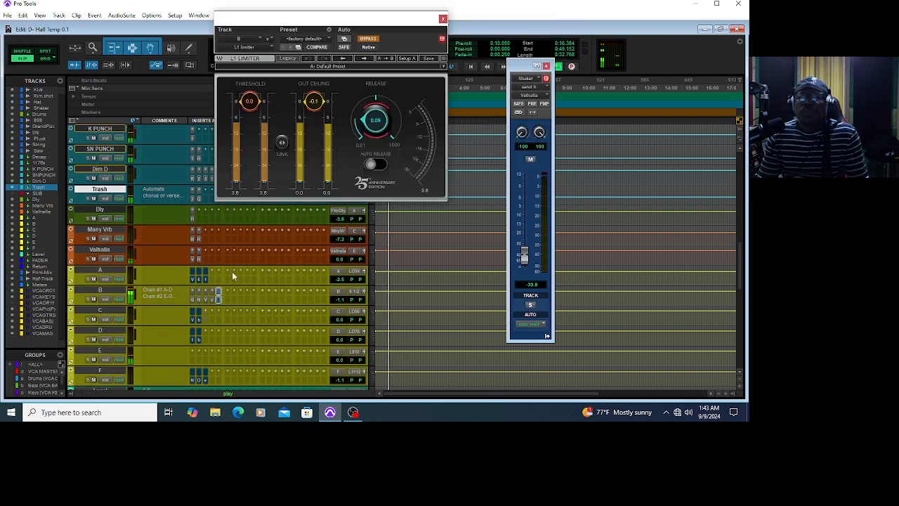
click(443, 18)
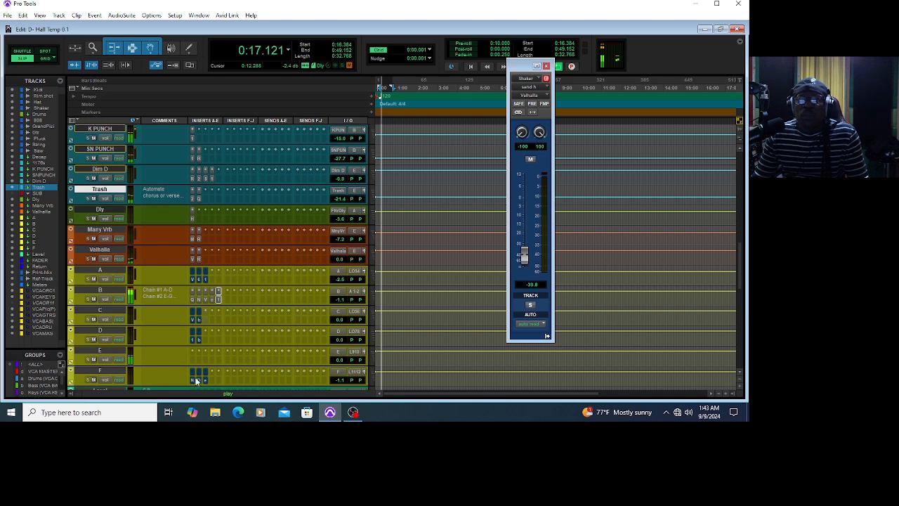
- Unmute the 808 track and enable its FabFilter Pro-Q 3 equalizer
scroll(211, 236, up, 3)
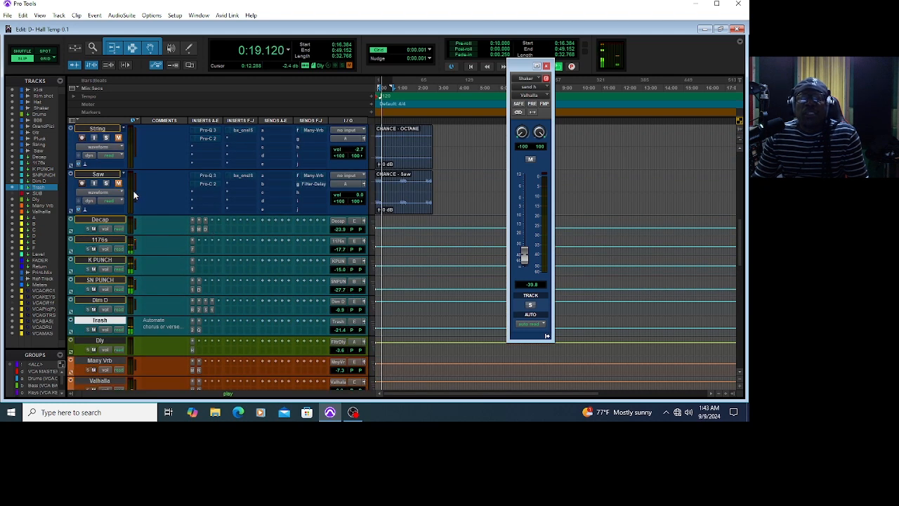
scroll(176, 224, up, 3)
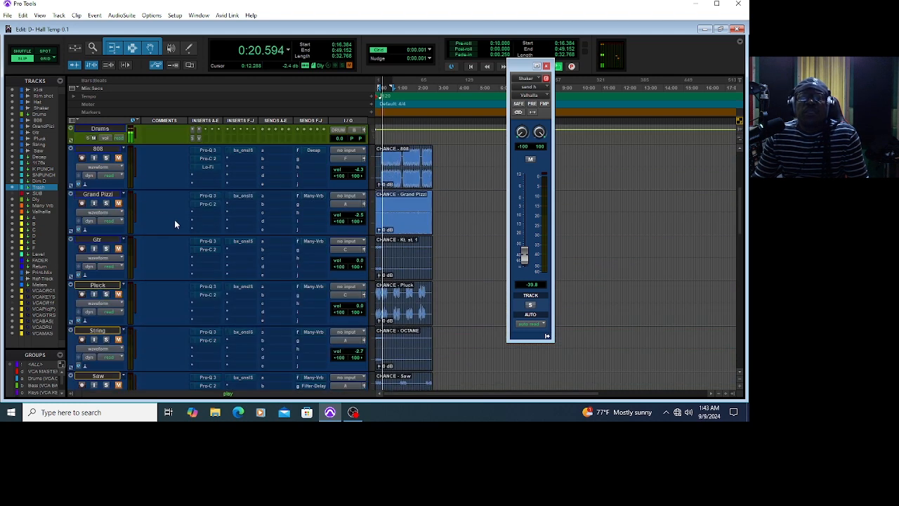
click(118, 158)
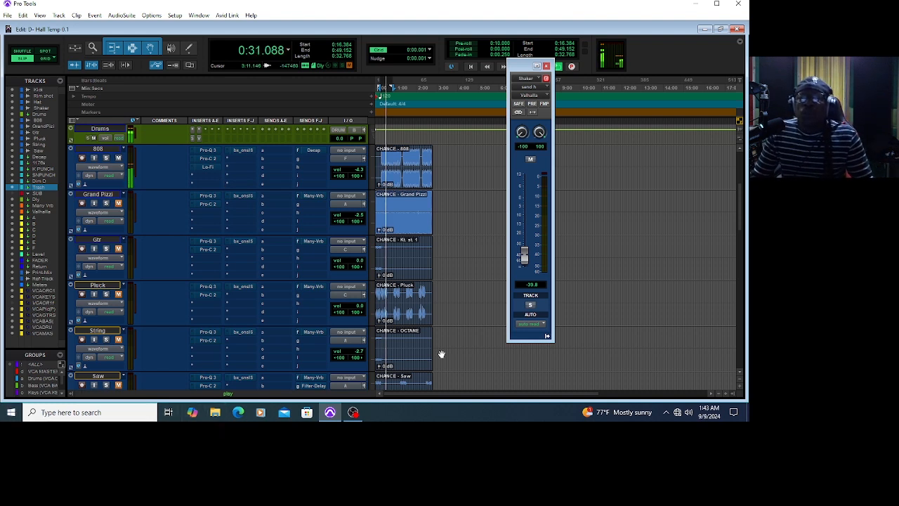
click(216, 151)
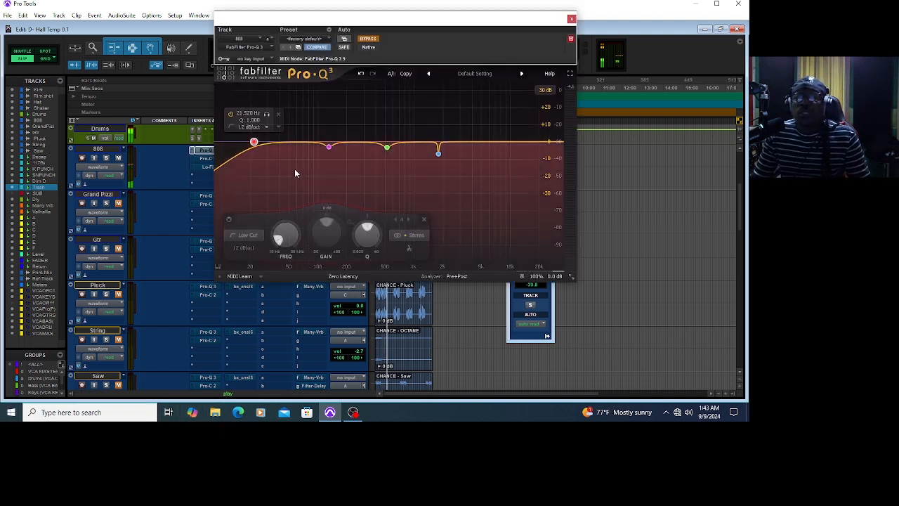
click(369, 40)
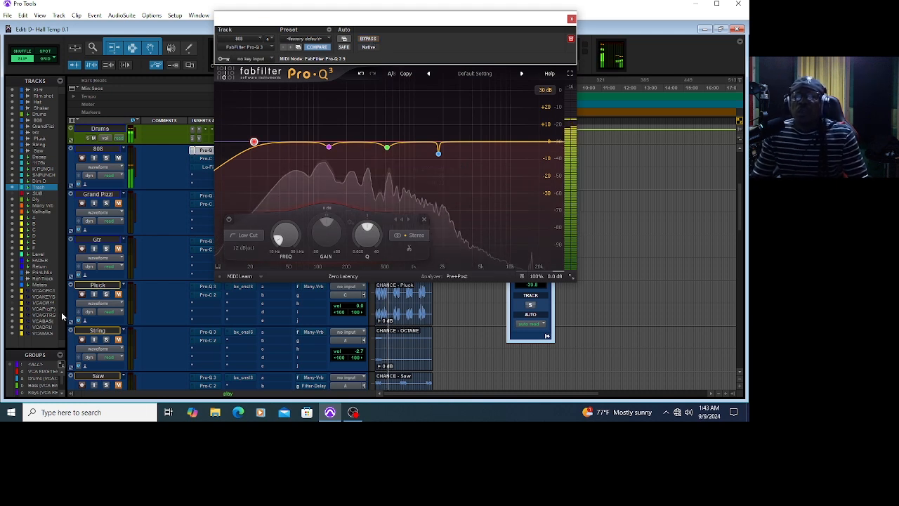
- Check the EQ bands in the 808's Pro-Q 3 and deepen the narrow cut near 1.8 kHz to about -10 dB
mouse_move(254, 144)
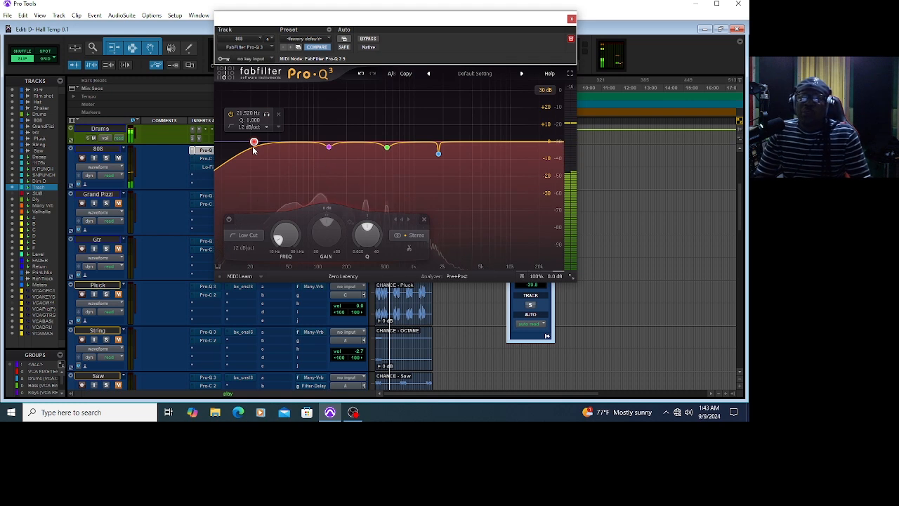
click(329, 147)
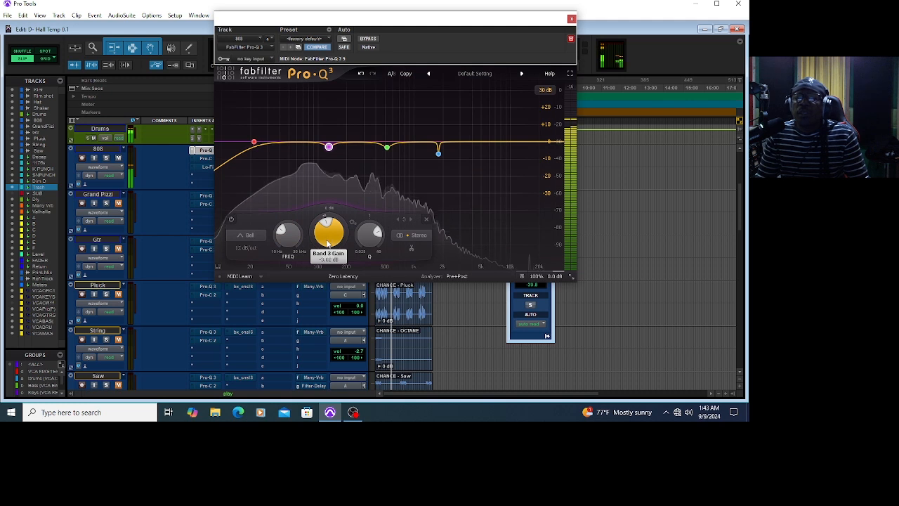
mouse_move(329, 243)
mouse_down()
mouse_move(325, 174)
mouse_move(328, 240)
mouse_up()
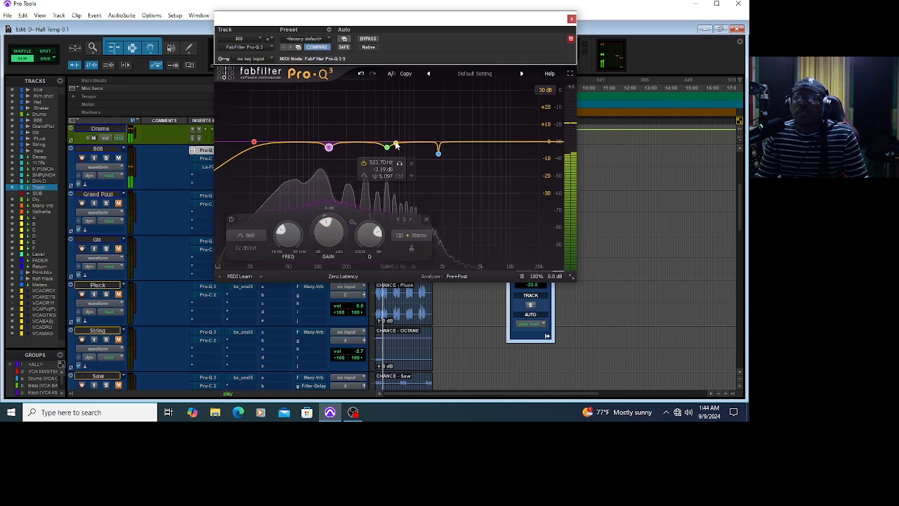
click(388, 146)
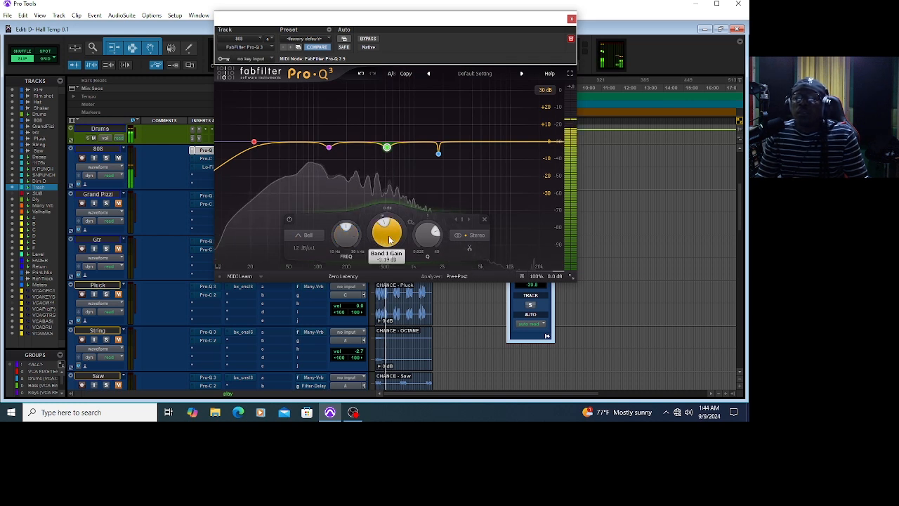
mouse_move(390, 239)
mouse_down()
mouse_move(386, 176)
mouse_move(388, 237)
mouse_up()
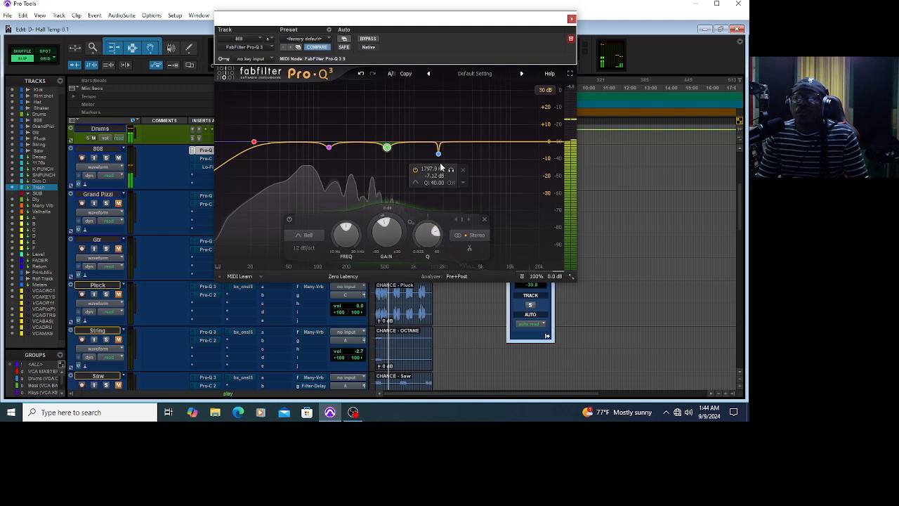
click(438, 153)
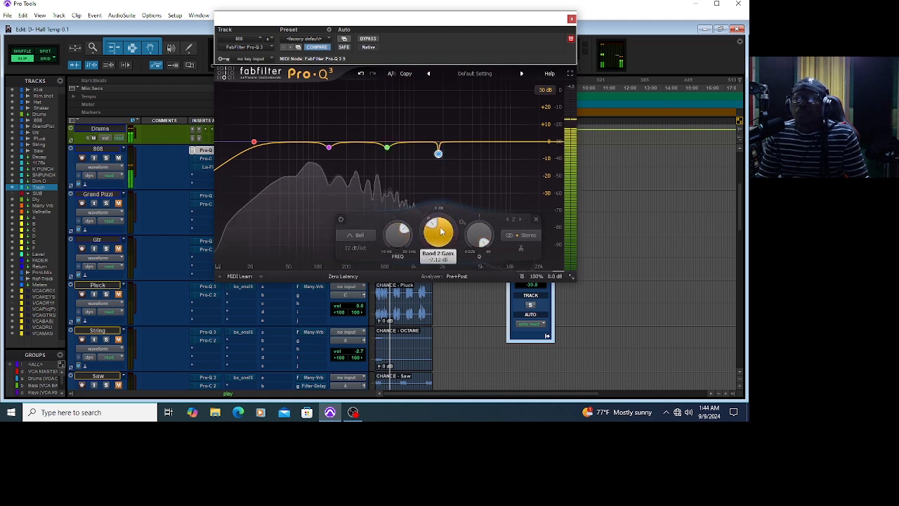
mouse_move(441, 231)
mouse_down()
mouse_move(435, 148)
mouse_move(448, 227)
mouse_up()
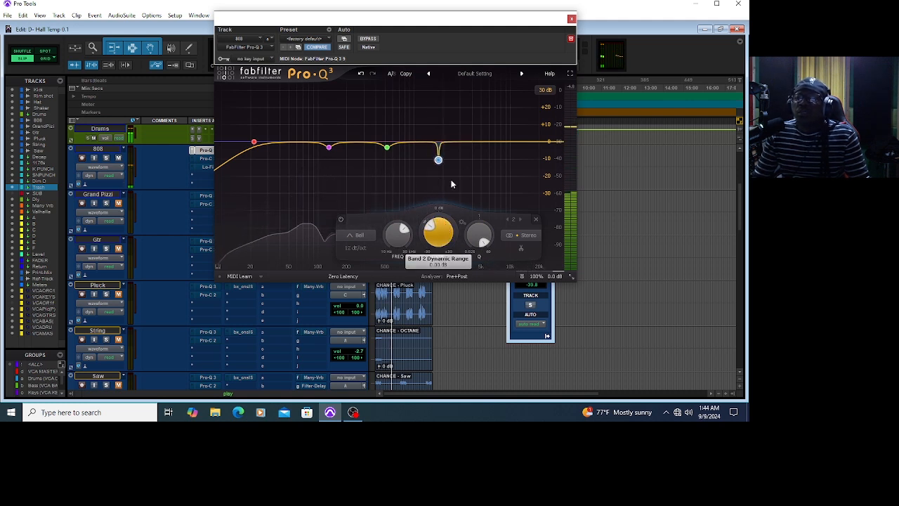
click(572, 19)
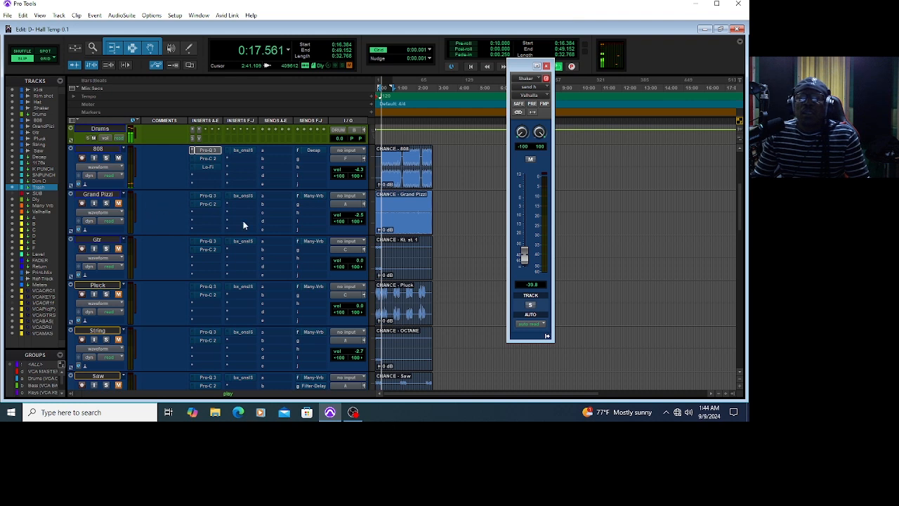
- Enable the FabFilter Pro-C 2 compressor and the Lo-Fi effect on the 808 track
click(207, 158)
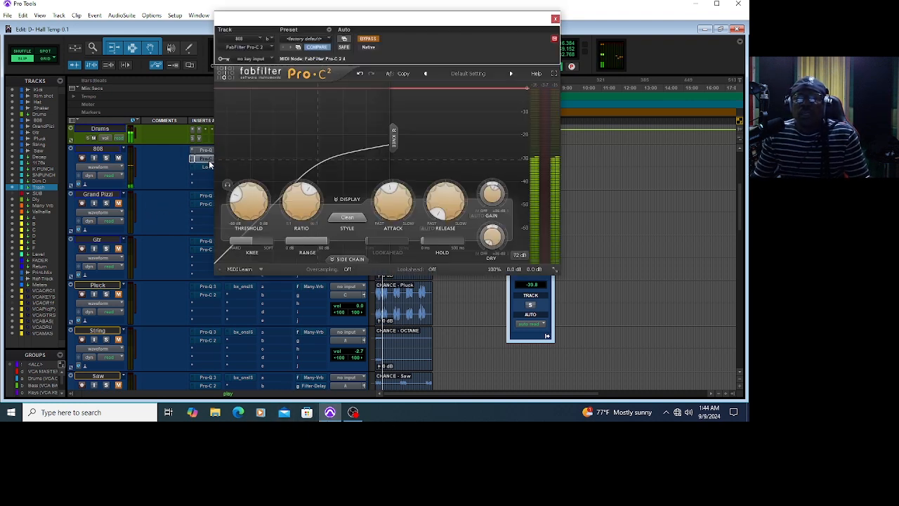
click(368, 40)
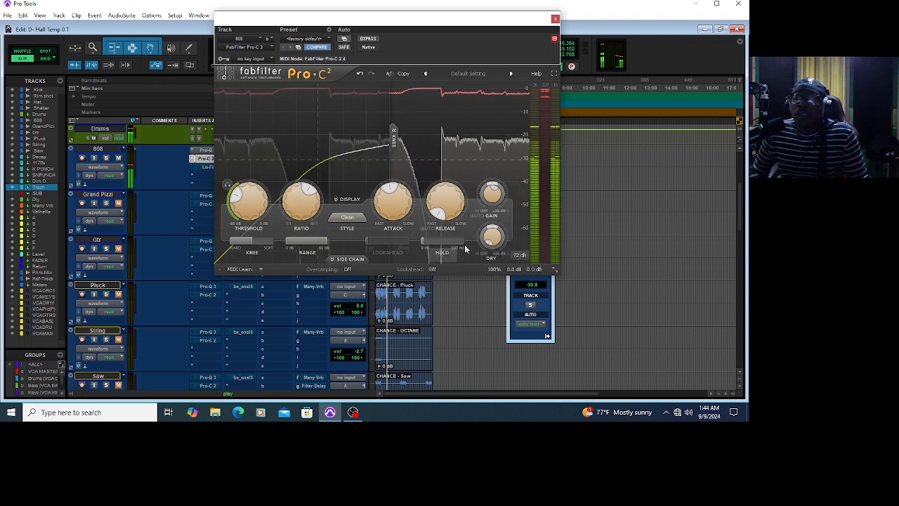
mouse_move(391, 207)
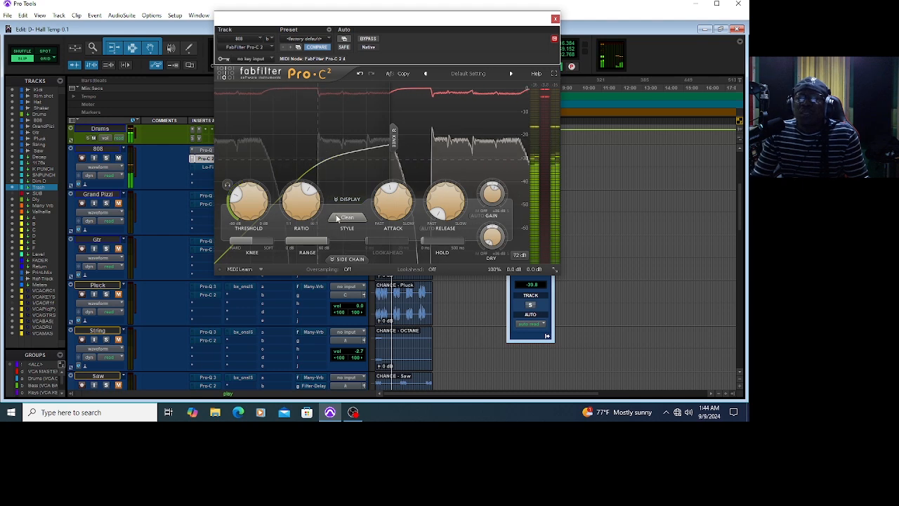
click(555, 19)
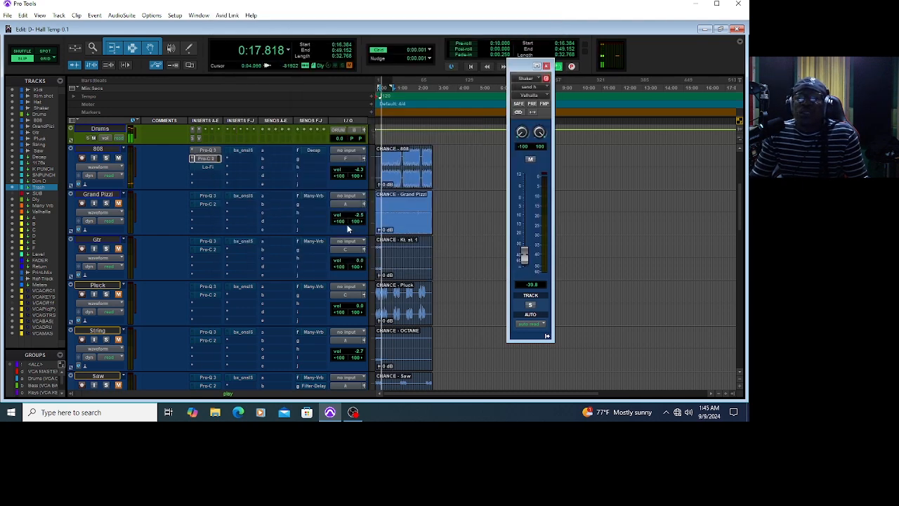
click(210, 167)
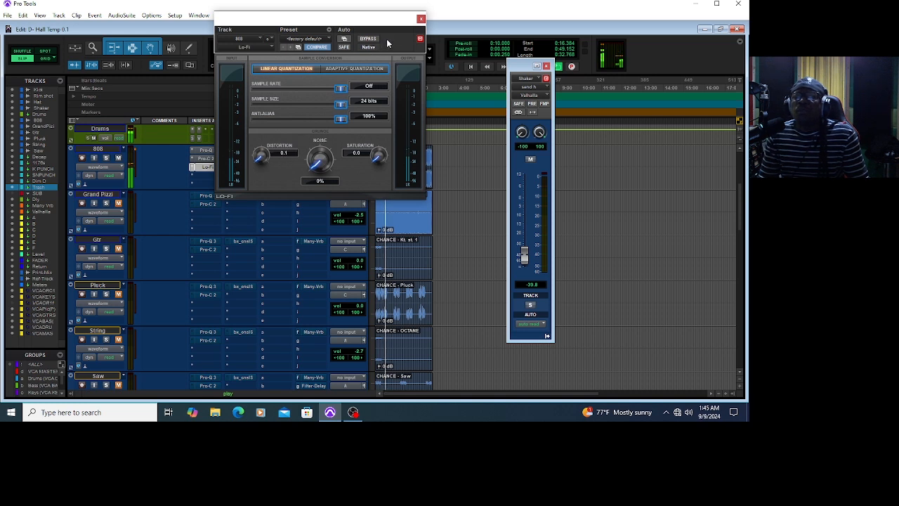
click(420, 18)
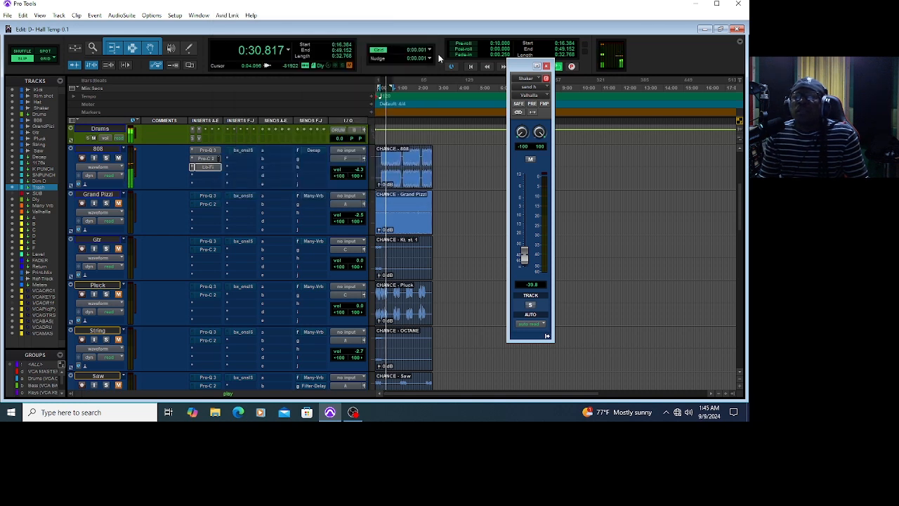
- Enable the bx_console SSL 9000 J channel strip on the 808 track and check its EQ settings
click(245, 151)
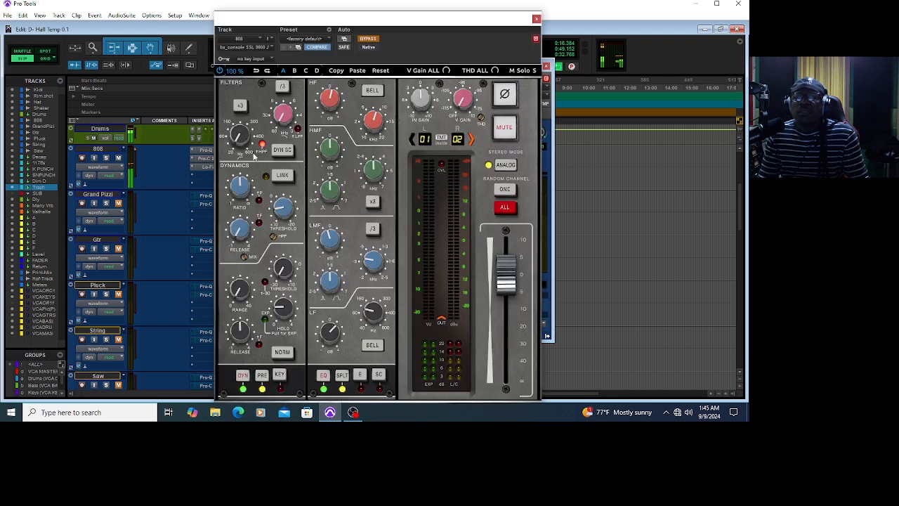
click(372, 40)
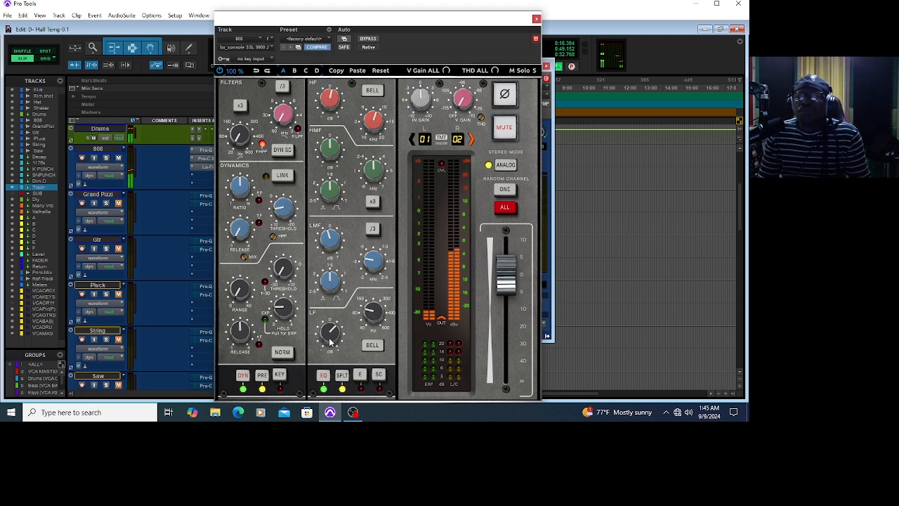
mouse_move(329, 330)
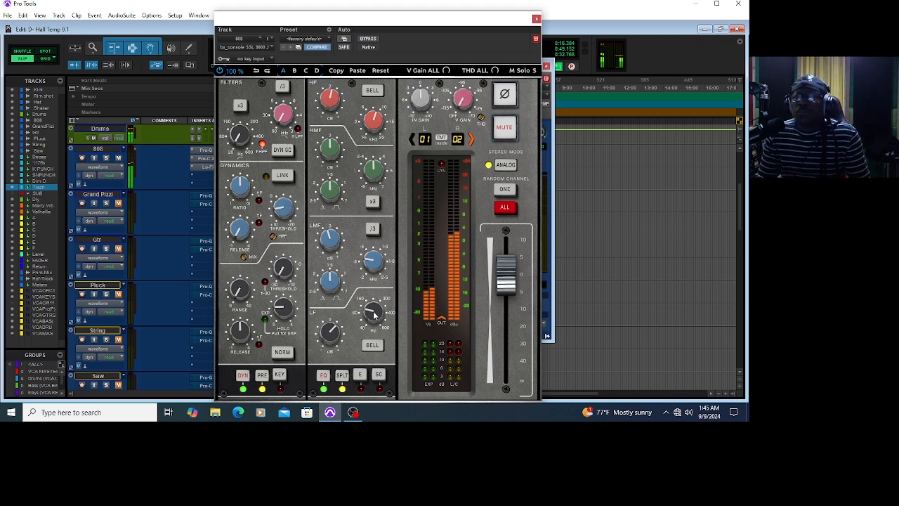
mouse_move(374, 316)
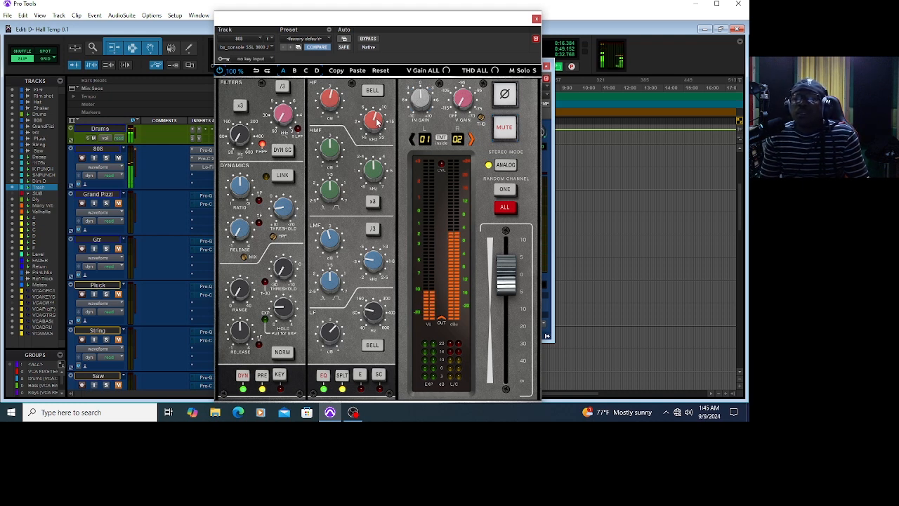
mouse_move(378, 123)
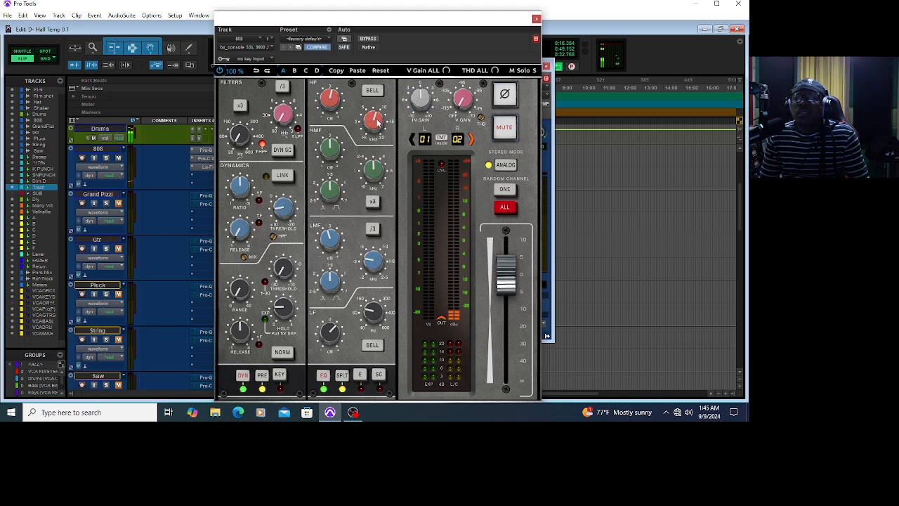
drag(376, 120, 377, 120)
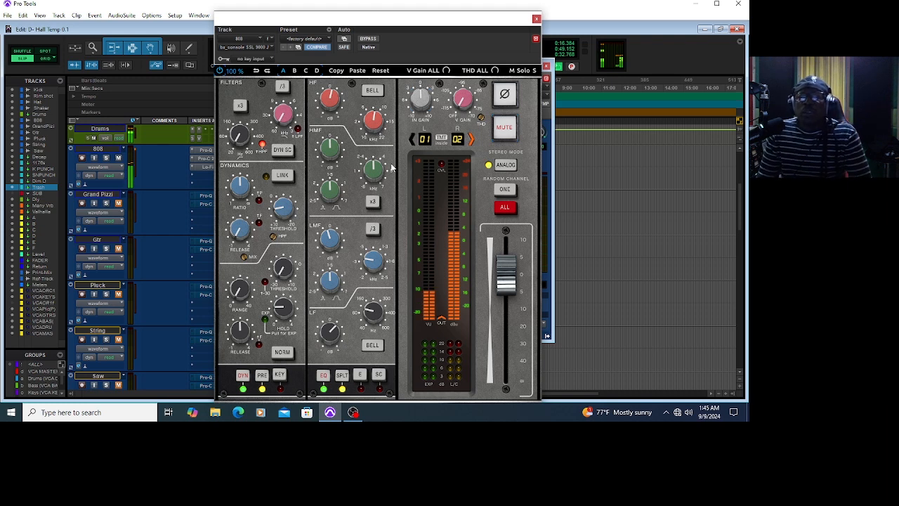
click(537, 19)
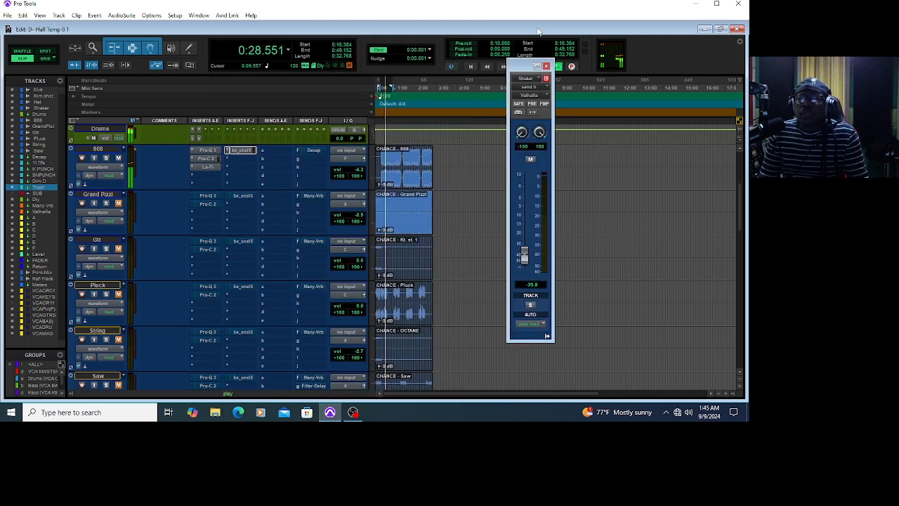
- Unmute the 808's Decap send and open the Decap track's Decapitator, keeping the send fader window clear of it
click(313, 151)
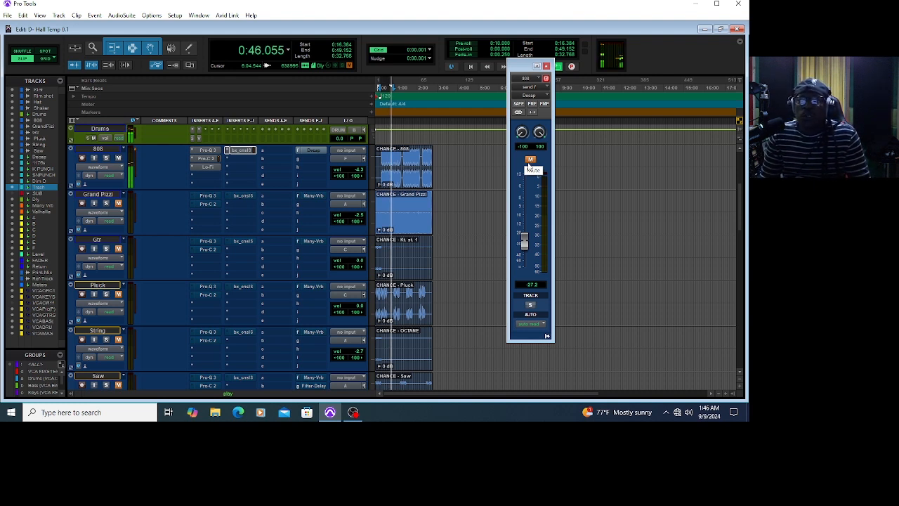
click(529, 162)
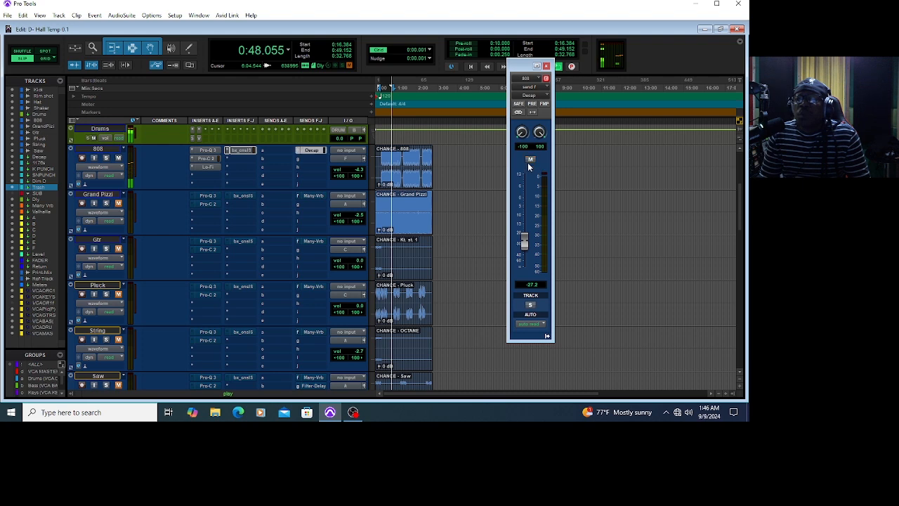
scroll(296, 309, down, 8)
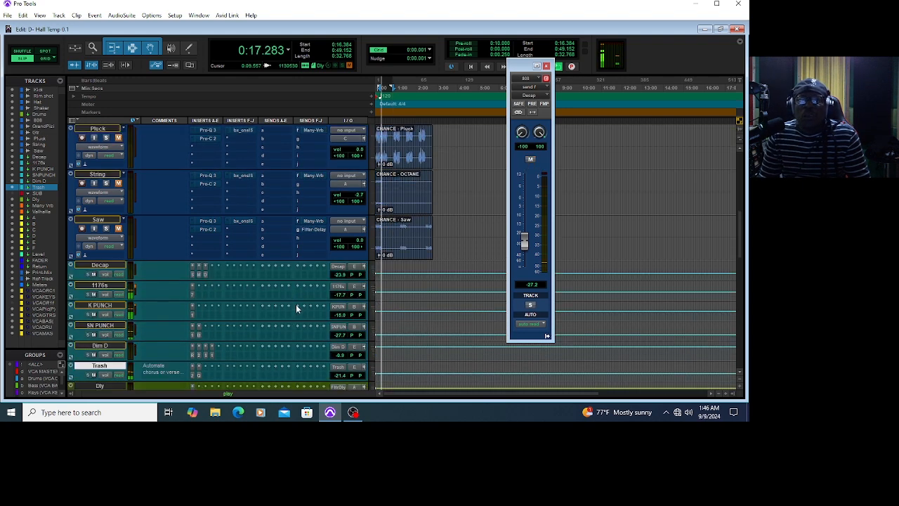
scroll(131, 194, up, 4)
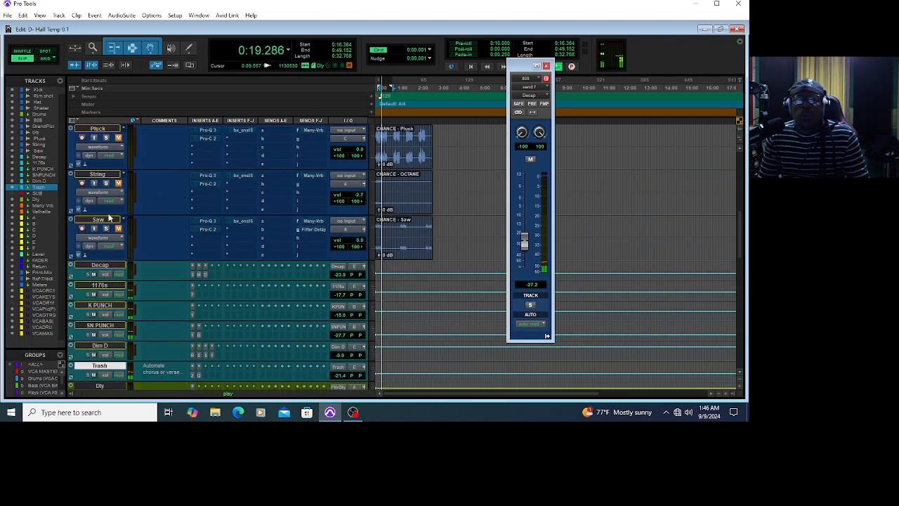
click(206, 275)
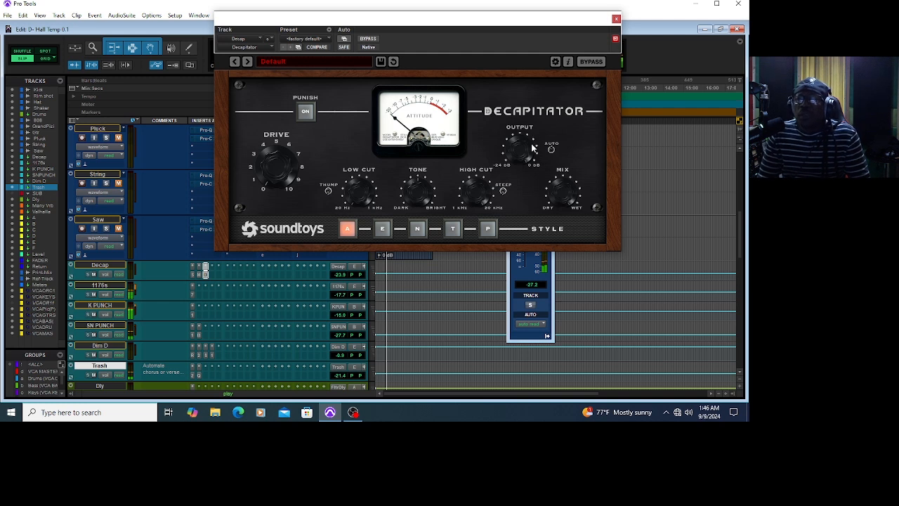
click(529, 276)
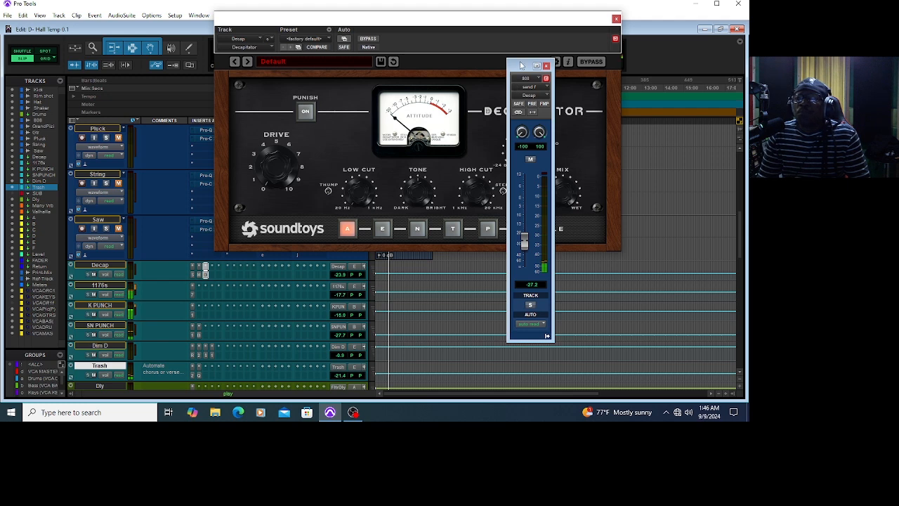
drag(524, 66, 644, 83)
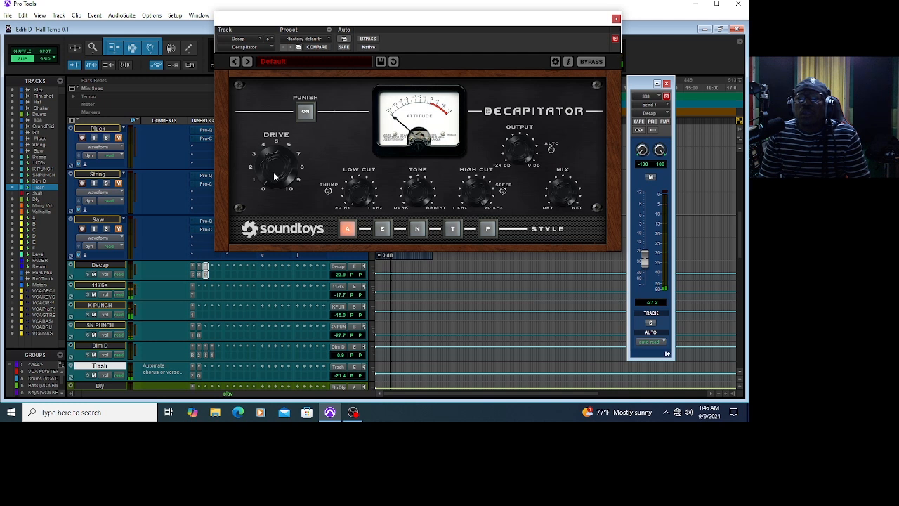
- Switch the Decapitator to style E and turn on Punish
drag(274, 177, 298, 51)
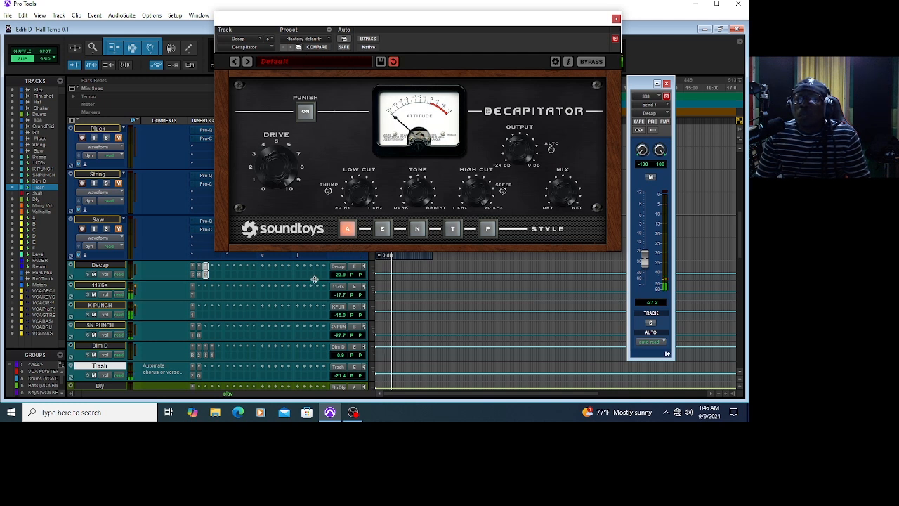
click(383, 229)
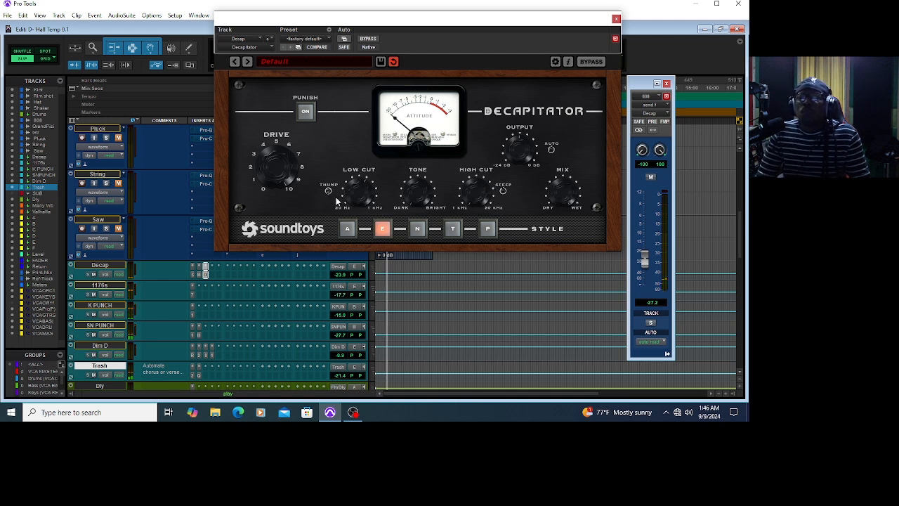
click(305, 114)
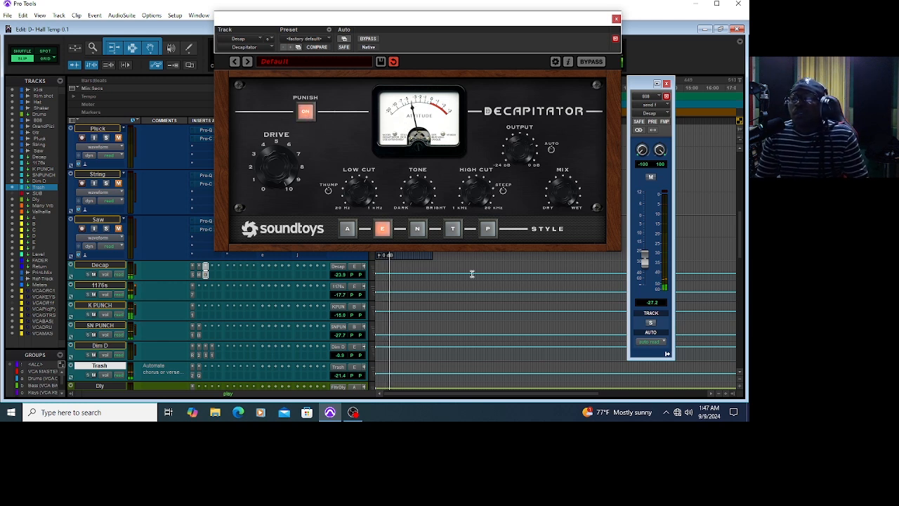
- Raise the 808's Decap send level to about -19 dB and close the Decapitator
drag(651, 264, 645, 231)
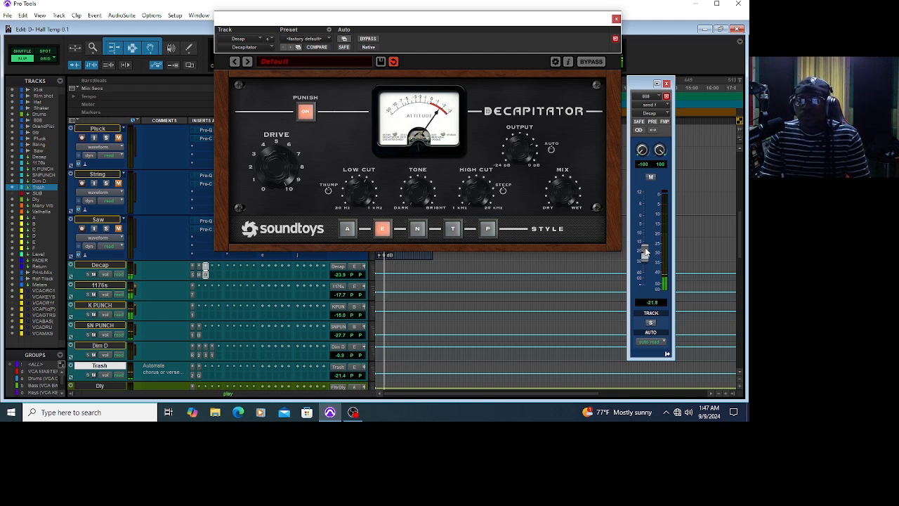
drag(645, 253, 646, 249)
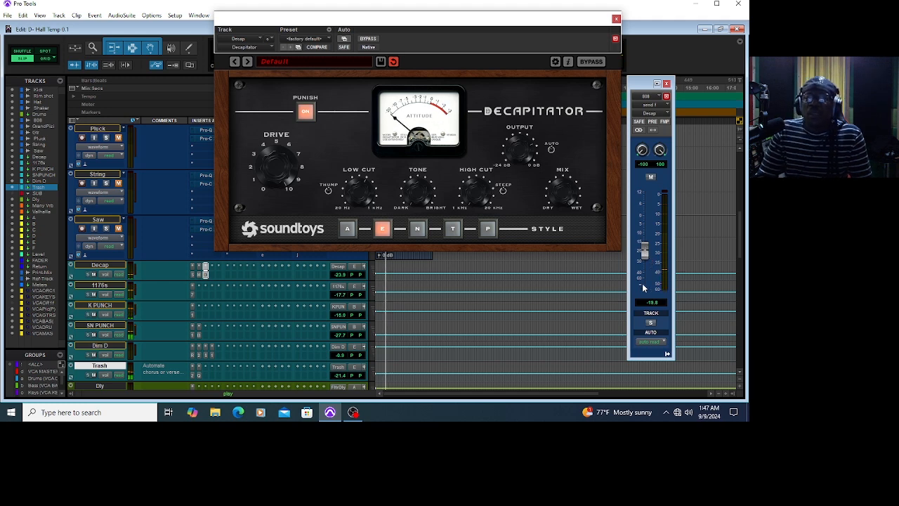
click(616, 19)
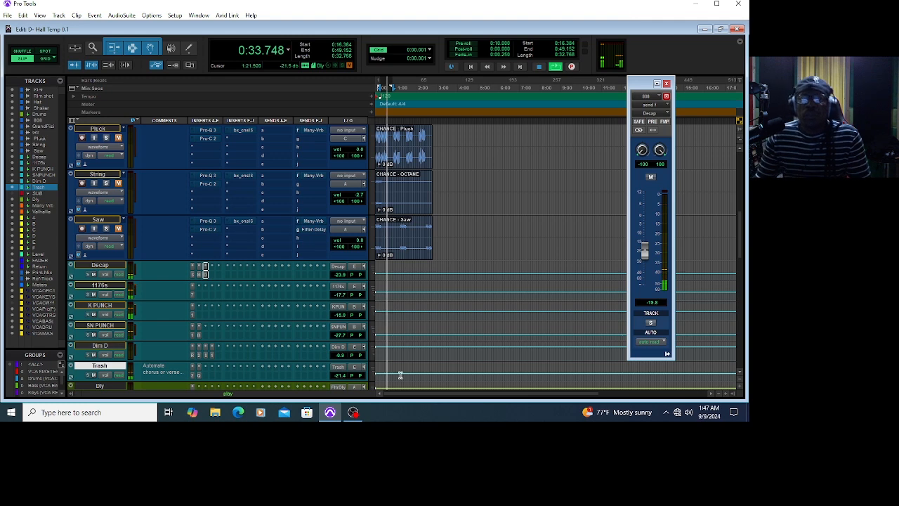
scroll(524, 274, up, 5)
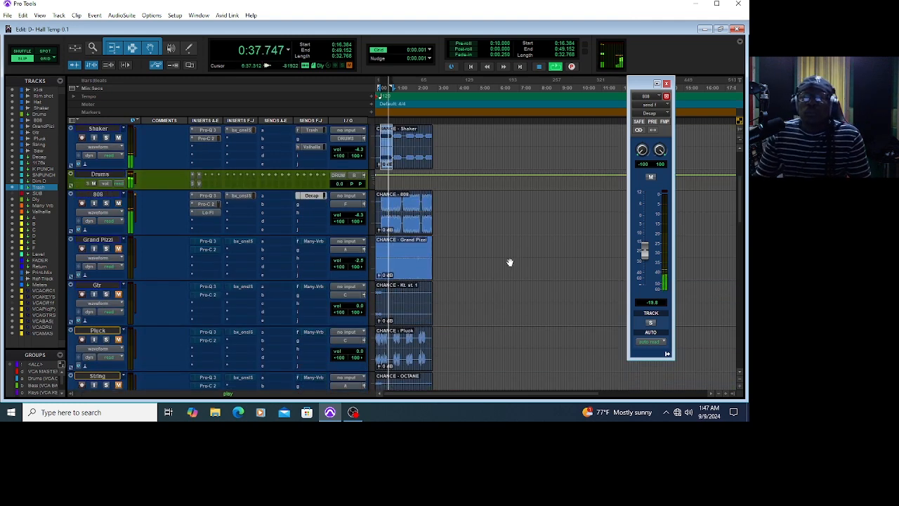
- Enable the NLS Channel insert on bus F, set to the Nevo console
scroll(501, 252, down, 10)
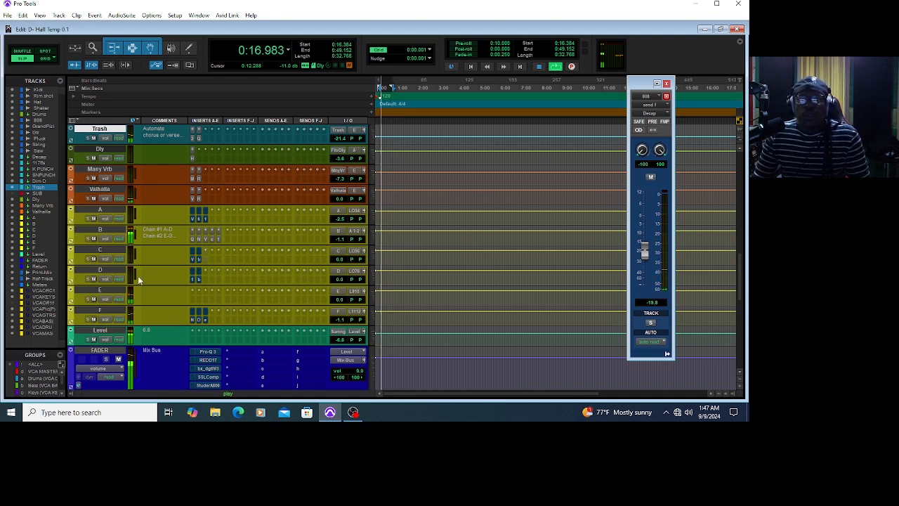
click(193, 320)
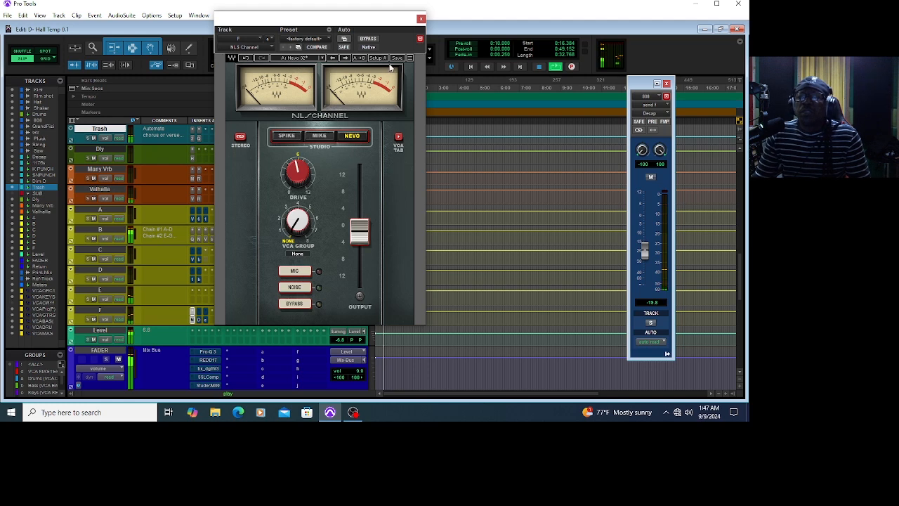
click(421, 18)
- Take the Distressor and the elysia museq EQ on bus F out of bypass, closing each plug-in window
click(196, 317)
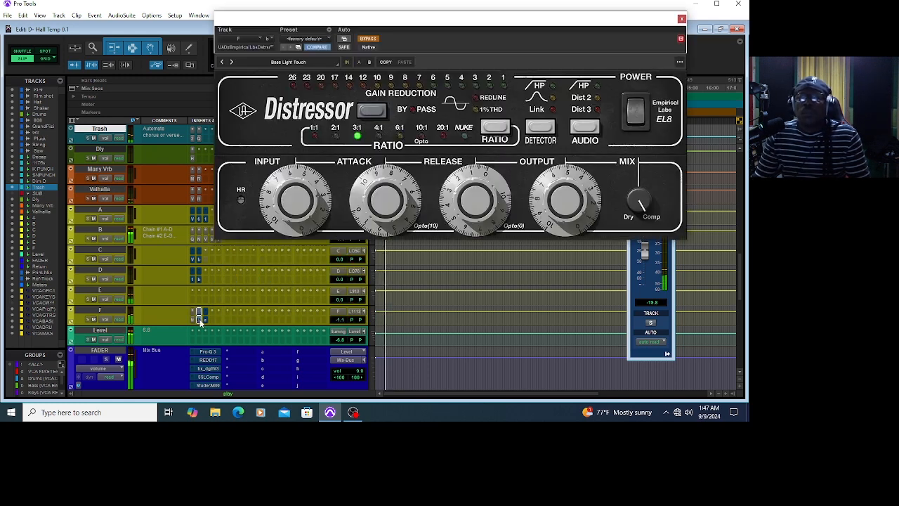
click(369, 39)
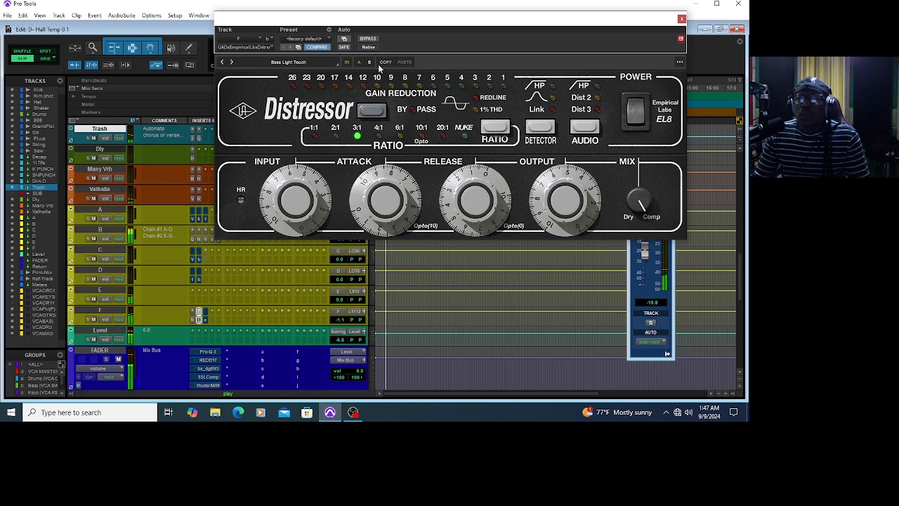
drag(397, 18, 333, 22)
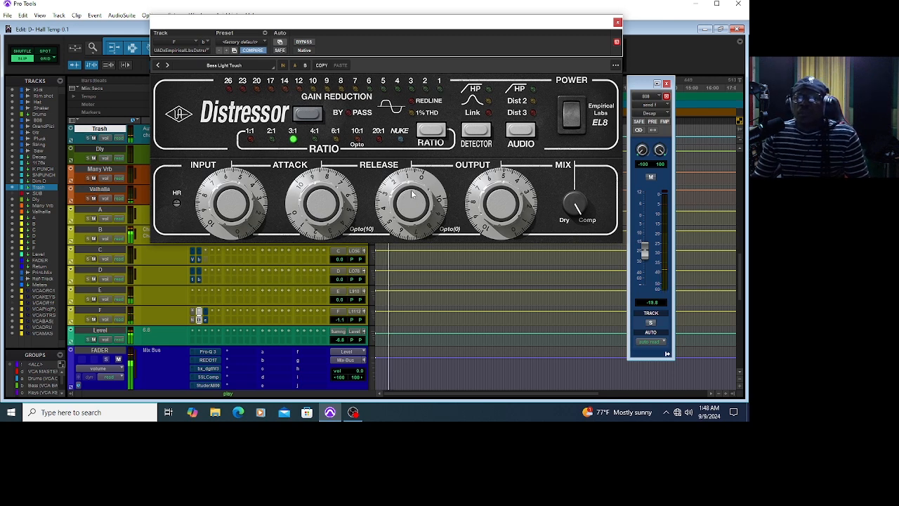
click(617, 22)
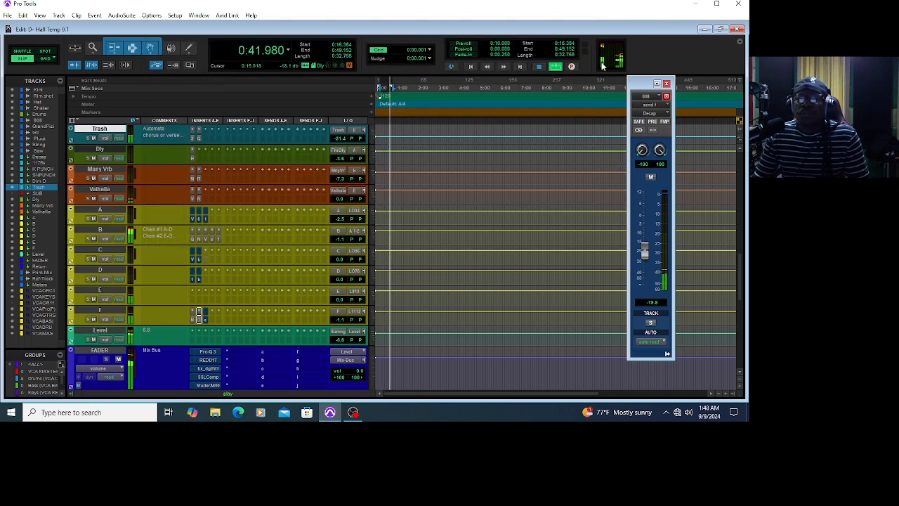
click(205, 320)
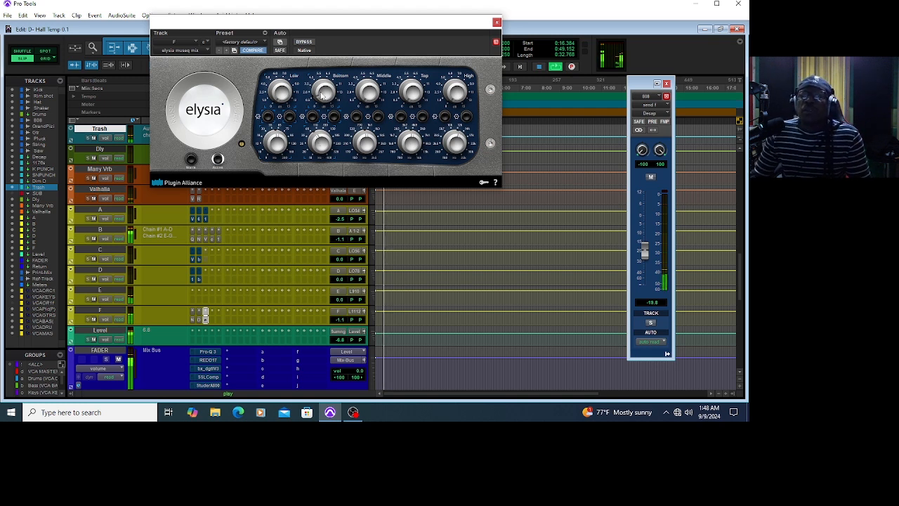
click(496, 24)
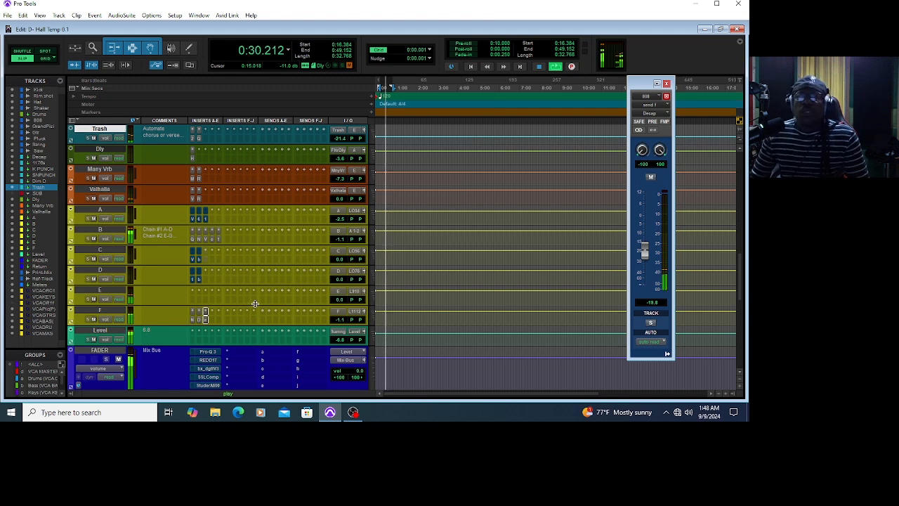
- Open the Pro-Q 3 on the FADER mix bus track and take it out of bypass
scroll(257, 299, up, 10)
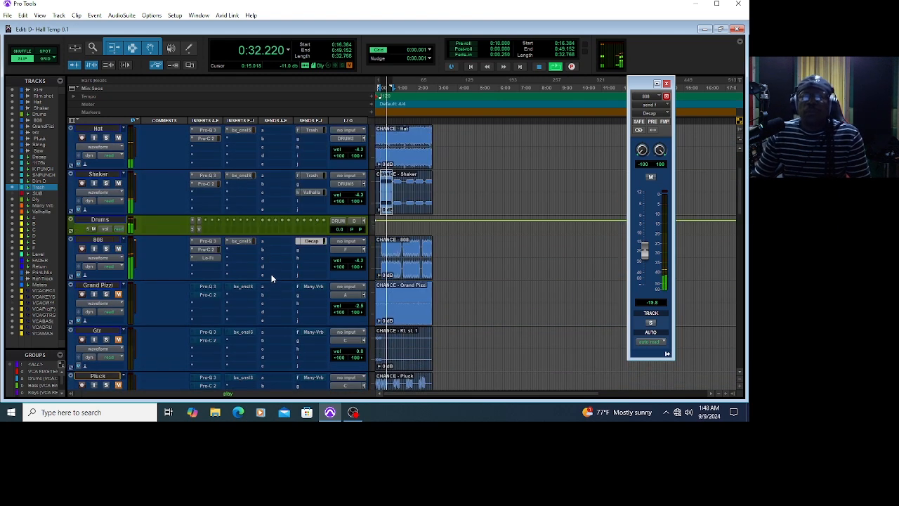
scroll(274, 277, down, 3)
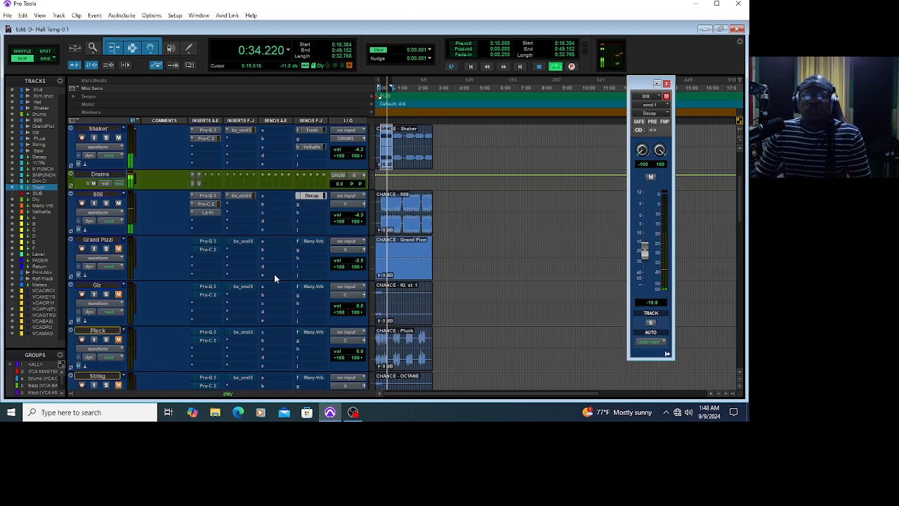
scroll(279, 279, down, 4)
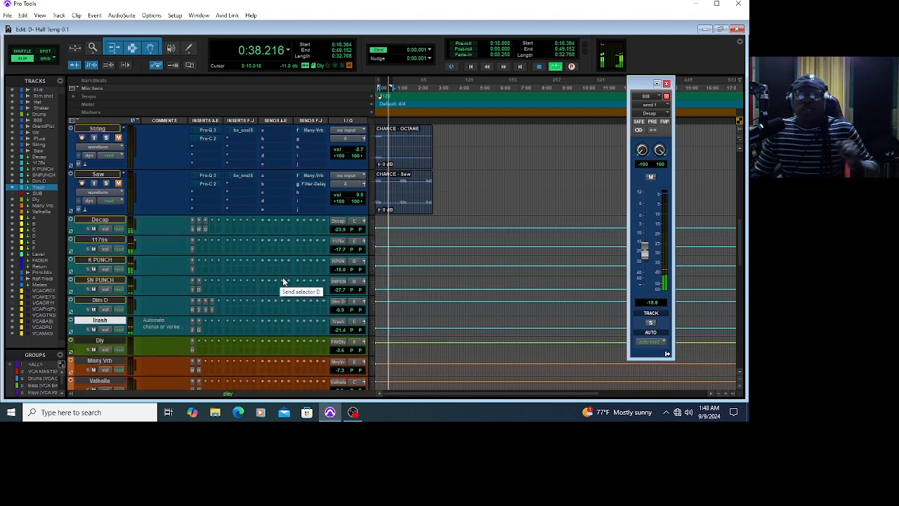
scroll(445, 321, down, 5)
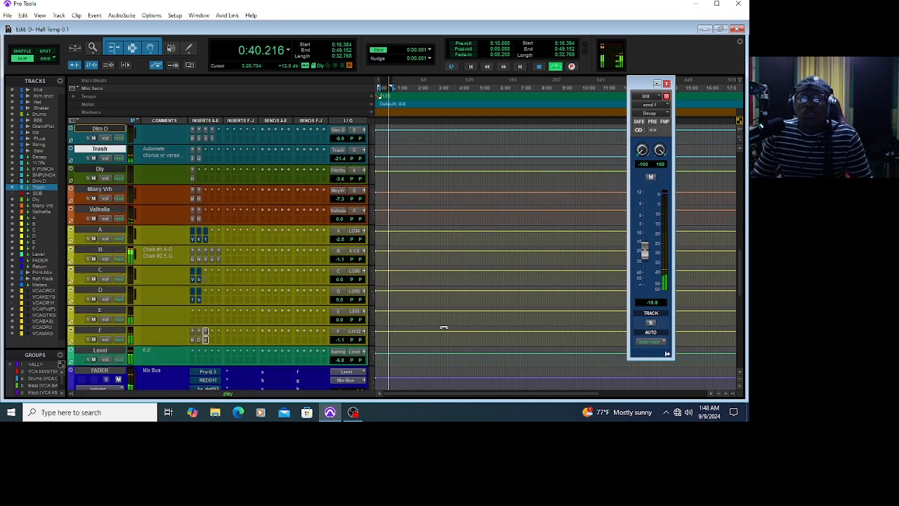
scroll(442, 326, down, 2)
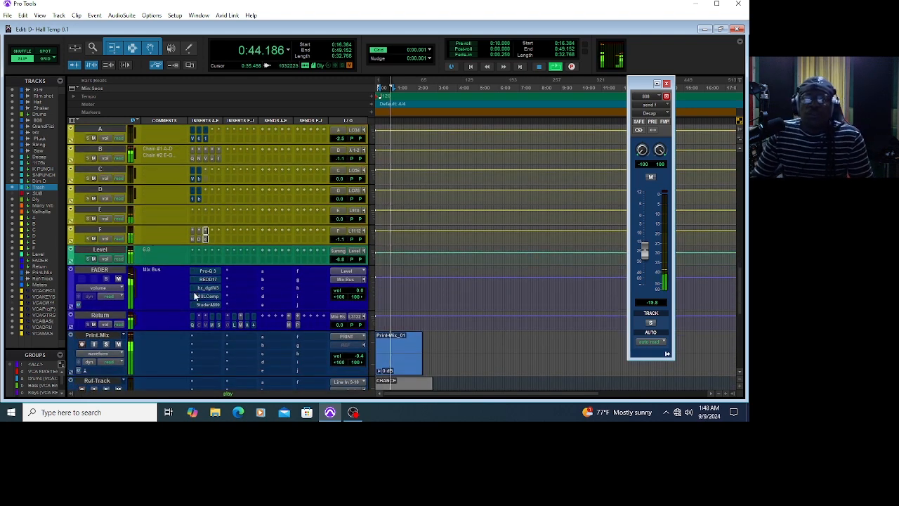
click(206, 272)
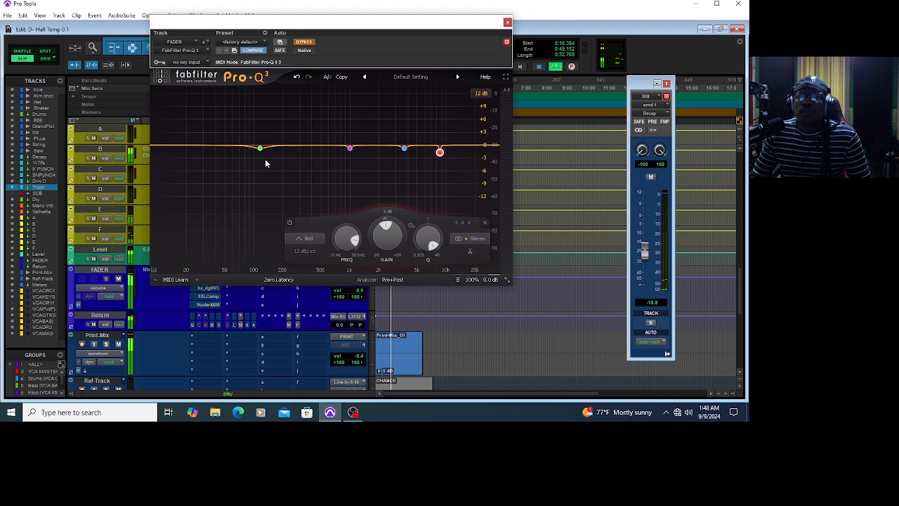
click(304, 42)
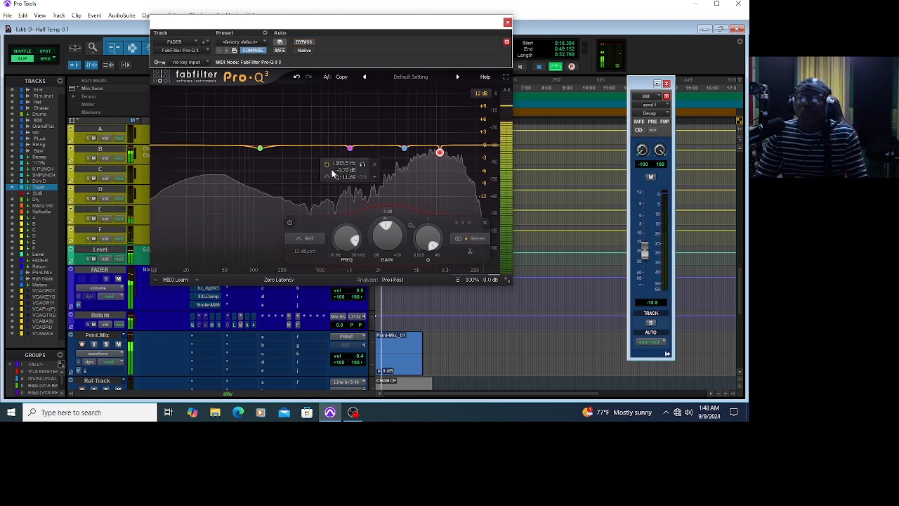
- Narrow Q of the Pro-Q 3 Band 1, audition the band with a boost, and set its gain to about -1 dB
click(260, 148)
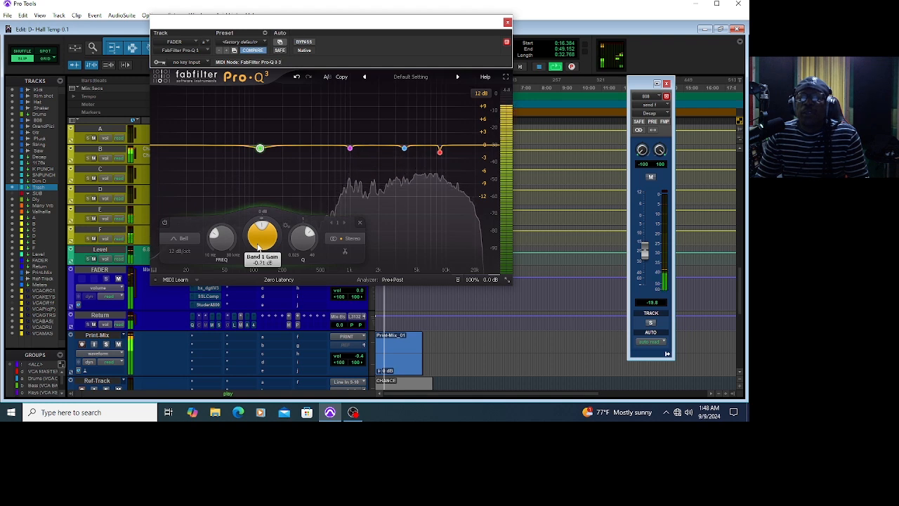
drag(260, 246, 257, 206)
drag(302, 236, 305, 210)
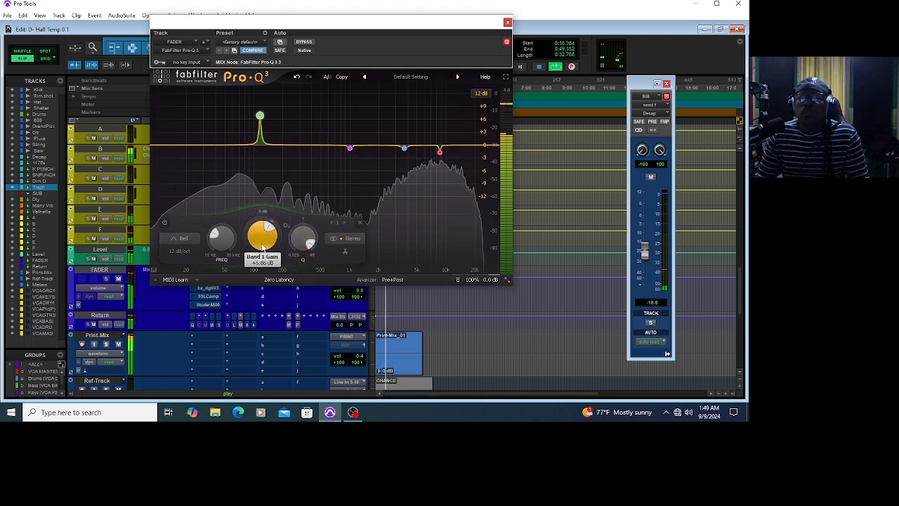
drag(261, 237, 264, 279)
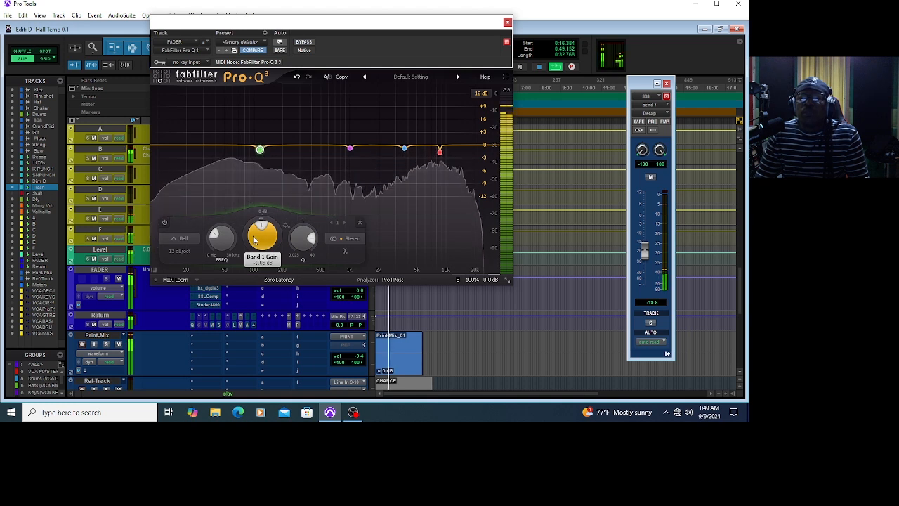
- Audition Pro-Q 3 Band 3 near 1 kHz with a boost of about 10 dB, leaving a shallow cut with a narrow Q
click(350, 149)
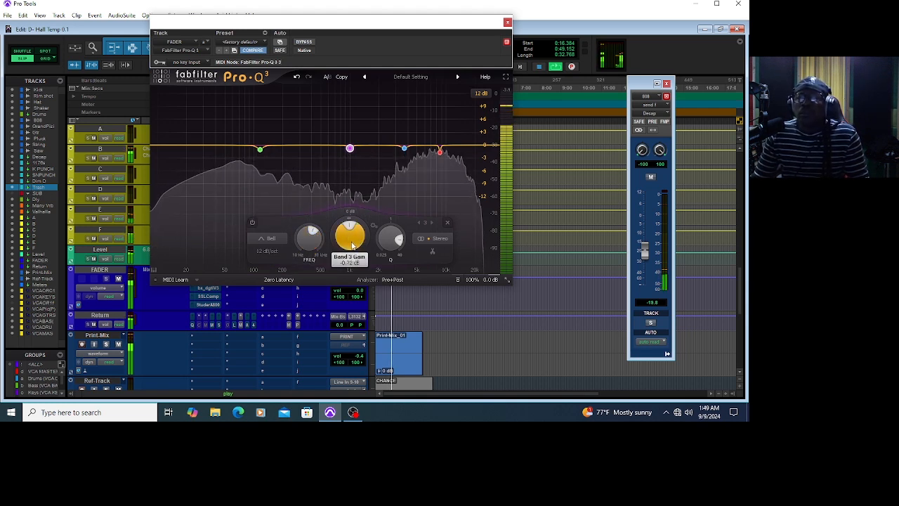
drag(354, 243, 348, 187)
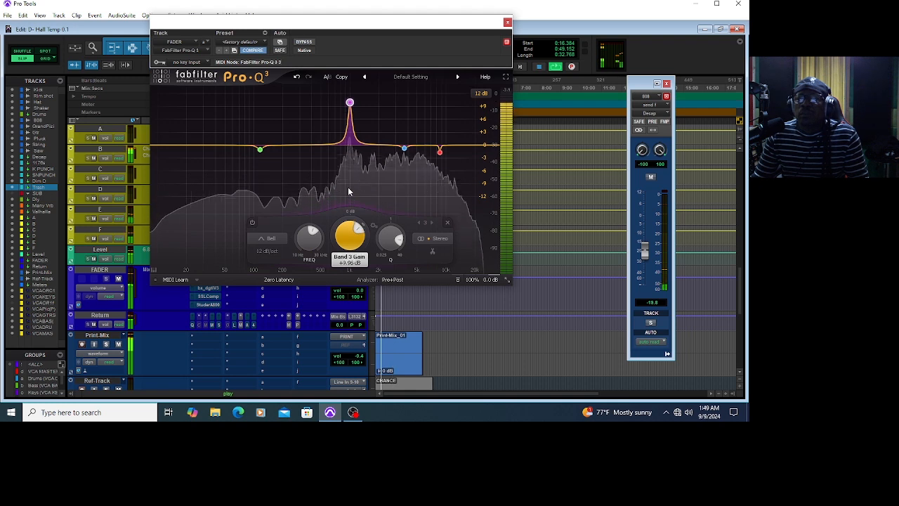
drag(396, 254, 352, 281)
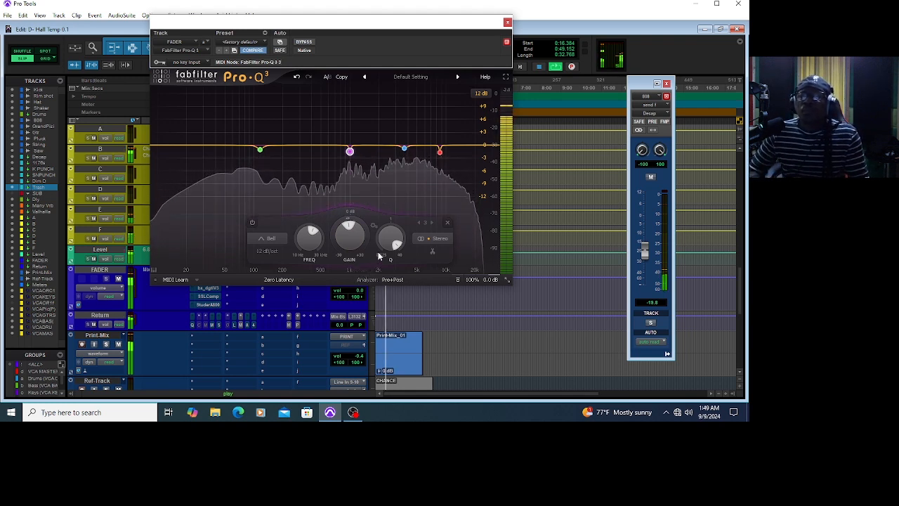
mouse_move(383, 241)
drag(383, 241, 388, 262)
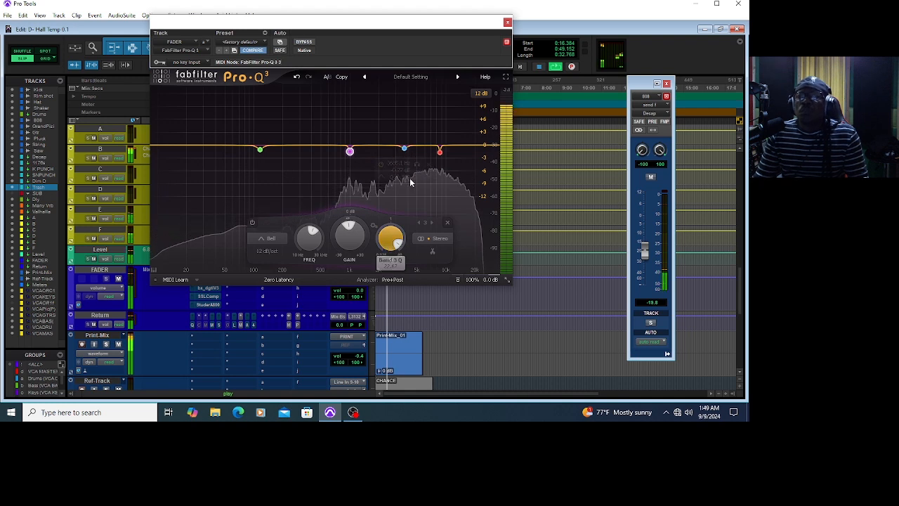
- Set the Pro-Q 3 Band 2 gain to about -1 dB and Band 4 gain to about -4.2 dB, and close the EQ
click(403, 150)
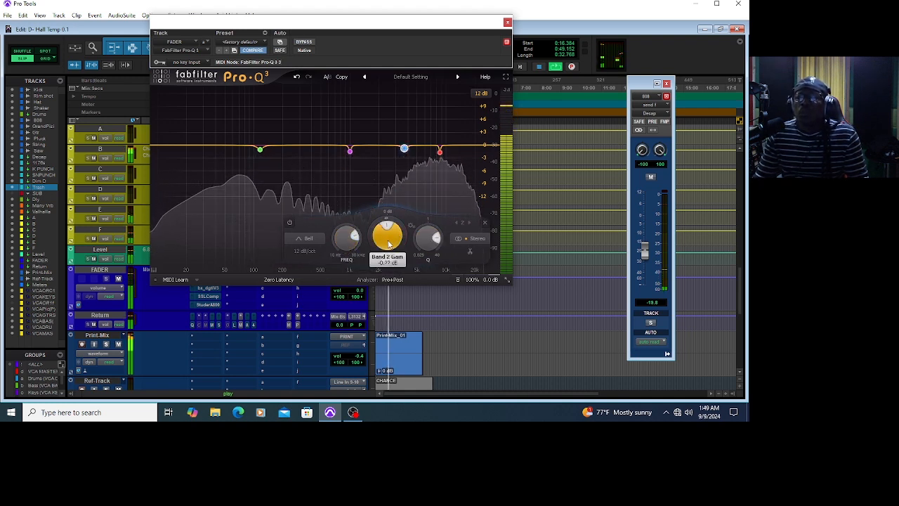
mouse_move(389, 244)
mouse_down()
mouse_move(388, 205)
mouse_move(385, 240)
mouse_up()
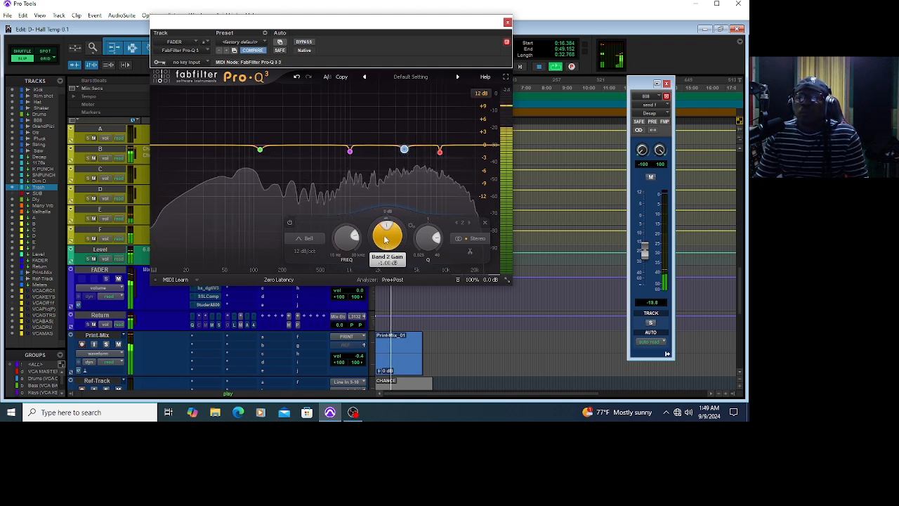
click(440, 152)
mouse_move(386, 241)
mouse_down()
mouse_move(383, 186)
mouse_move(386, 244)
mouse_up()
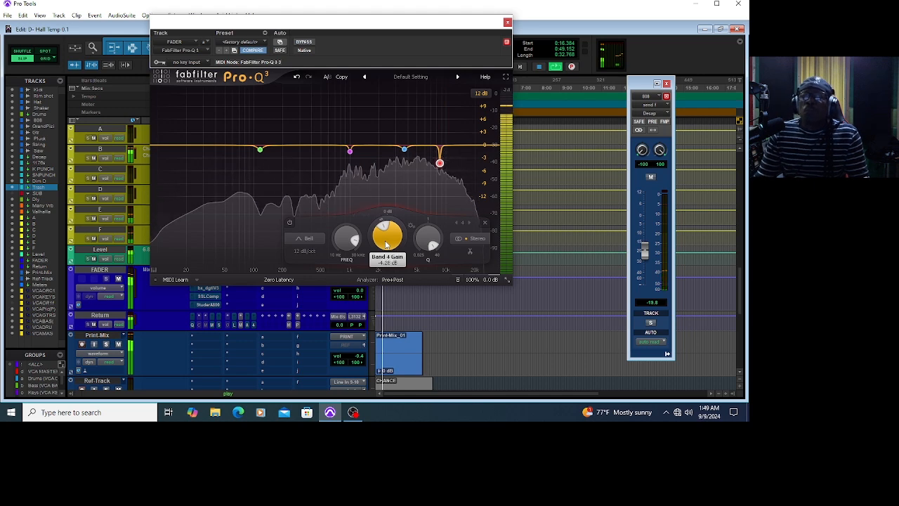
click(508, 22)
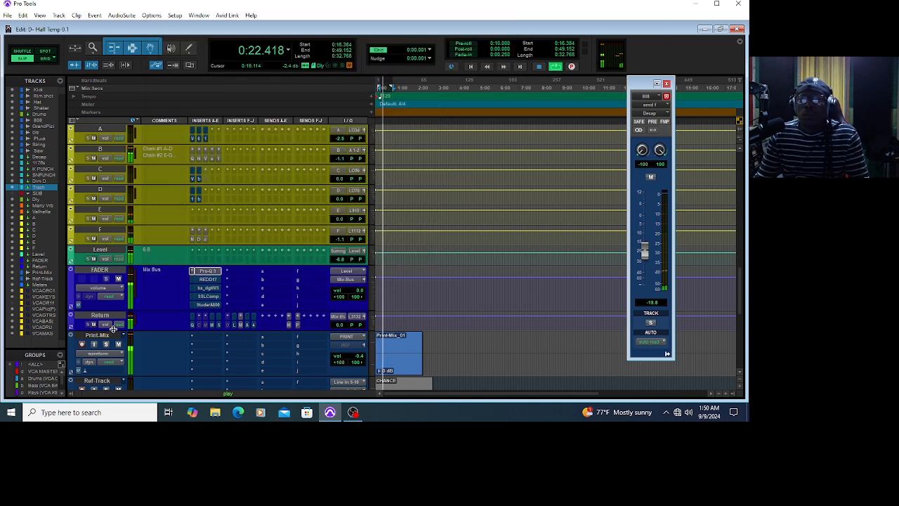
- Take the REDD17 insert on the FADER track out of bypass and close its window
click(207, 279)
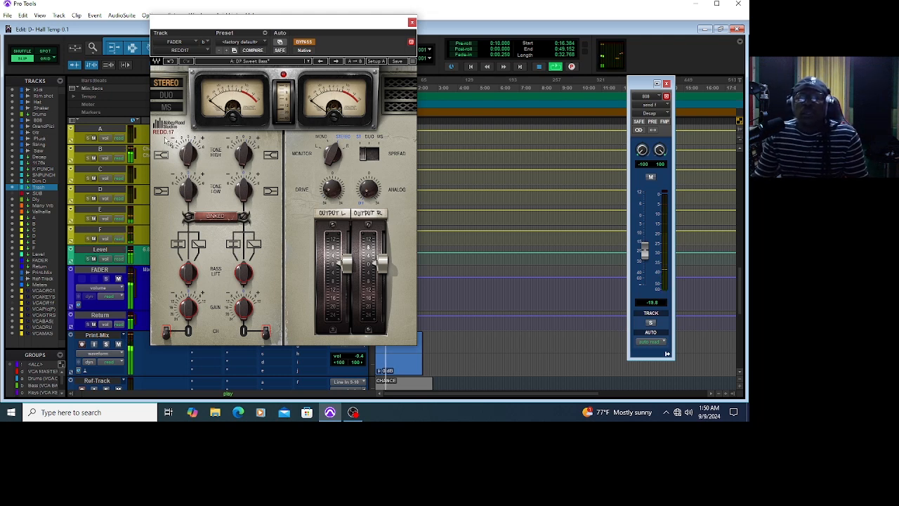
click(303, 42)
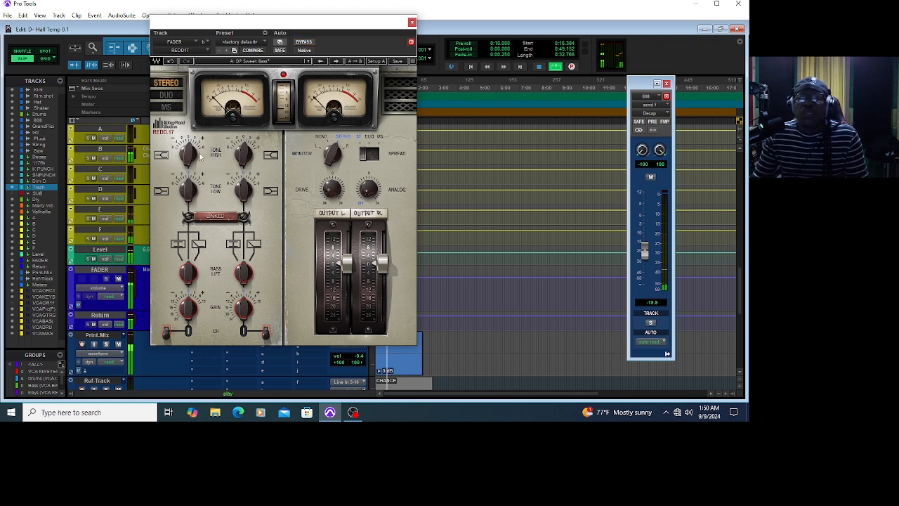
mouse_move(193, 157)
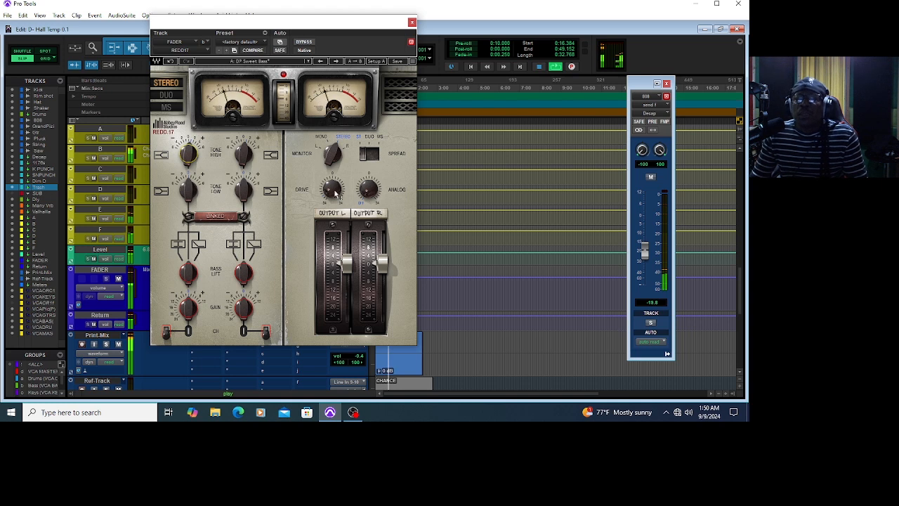
mouse_move(334, 199)
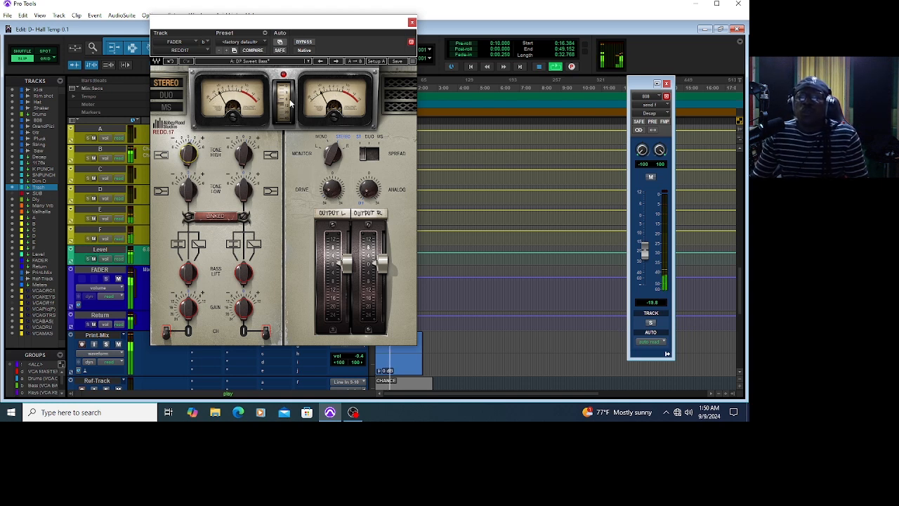
click(412, 23)
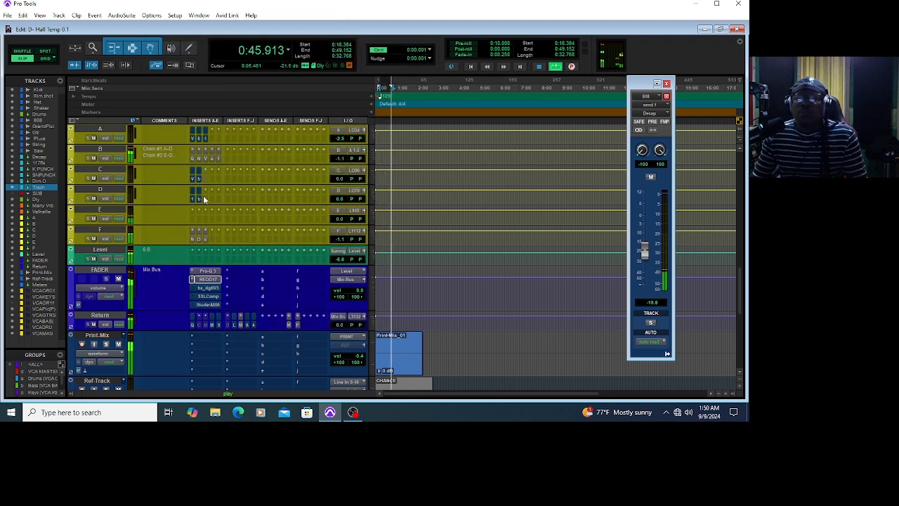
- Load the factory default preset in the FADER track's bx_digital V3 insert and take the plug-in out of bypass
click(211, 288)
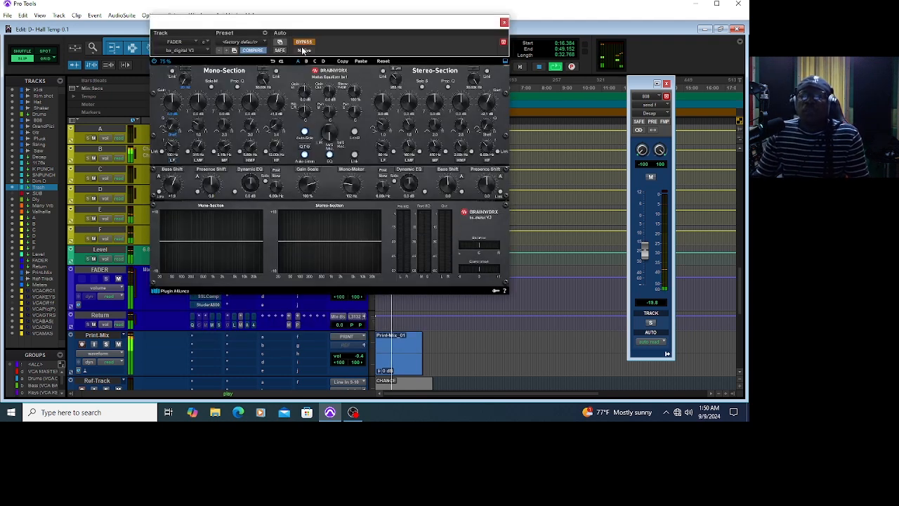
click(243, 44)
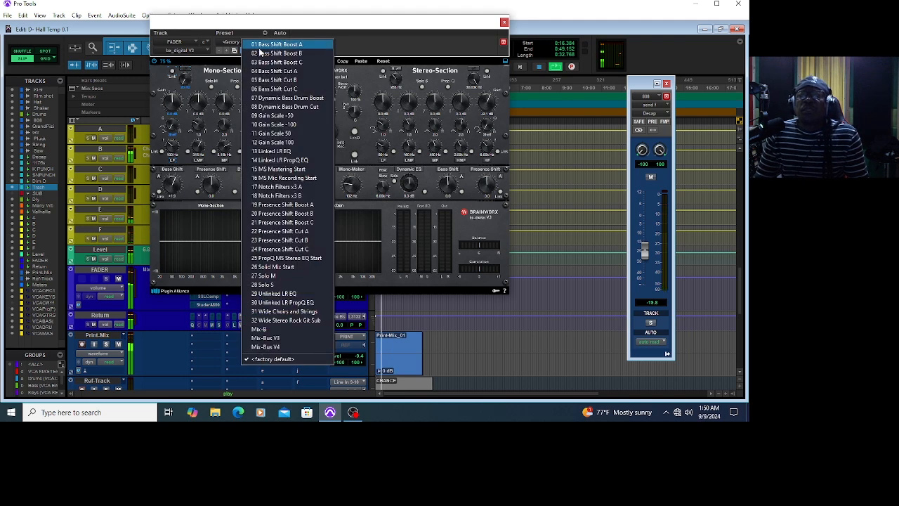
click(265, 360)
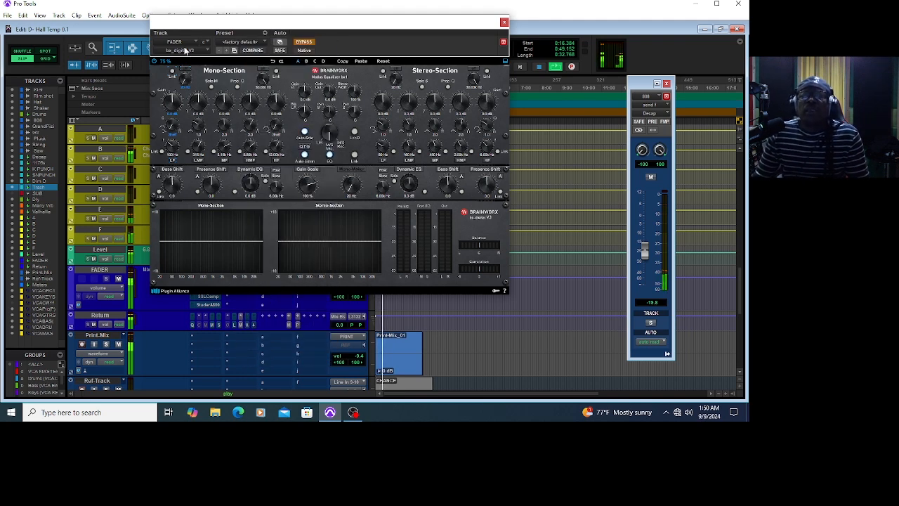
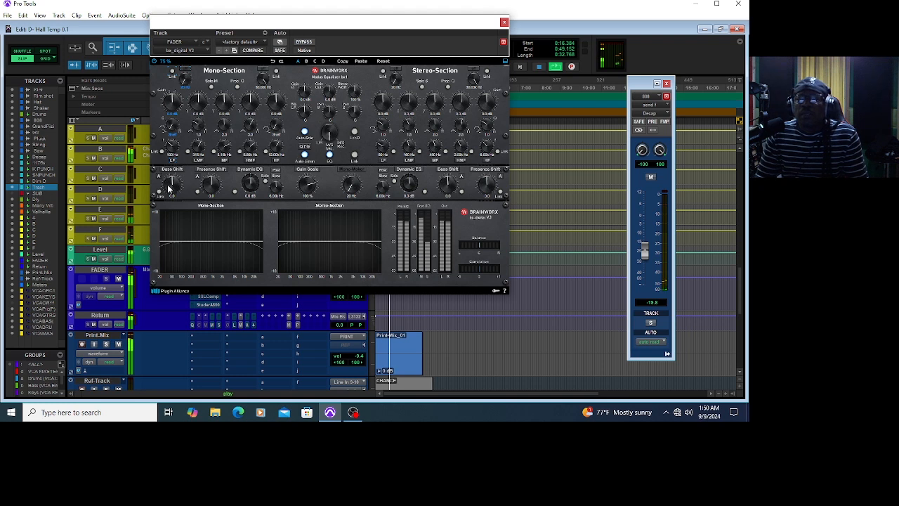
- In the bx_digital Mono-Section, raise Bass Shift to about +2.3 and boost the HF band gain by about 2 dB
drag(168, 188, 169, 182)
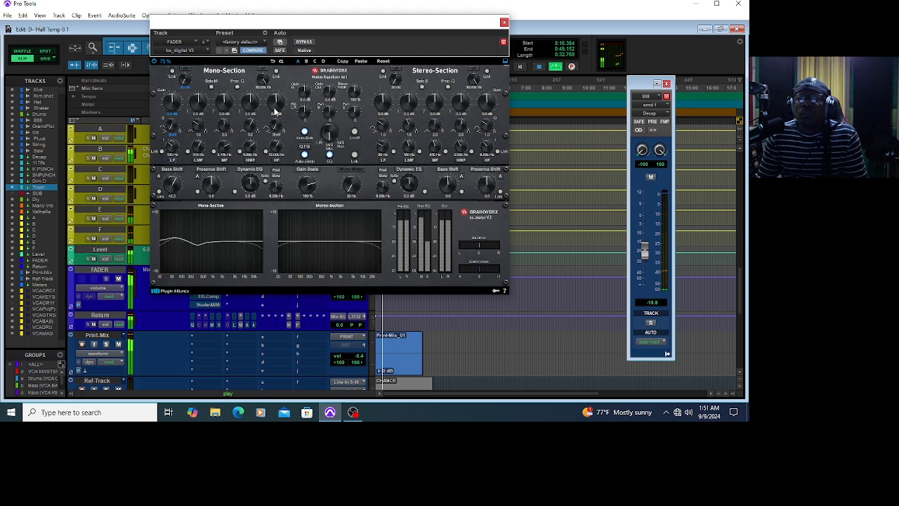
drag(276, 111, 273, 103)
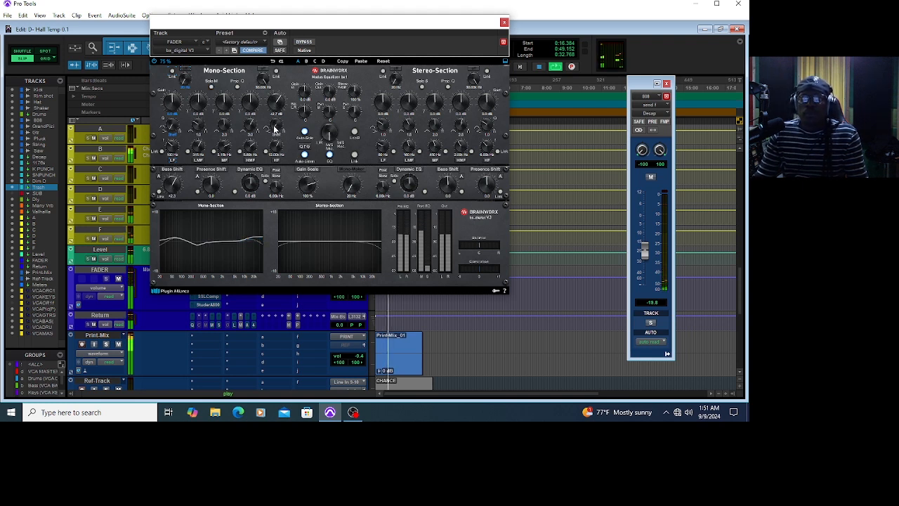
drag(275, 125, 274, 105)
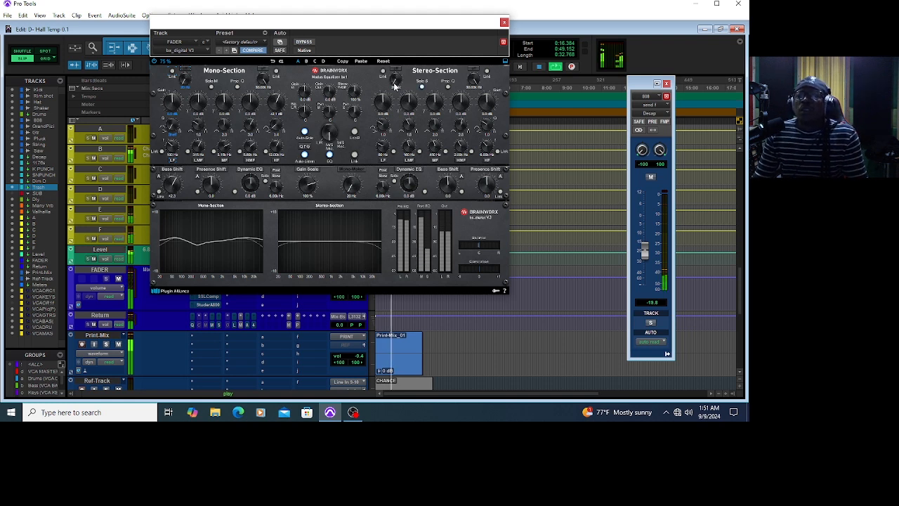
- Set the bx_digital Stereo-Section low-cut filter to about 100 Hz and Mono-Maker to about 102 Hz, and close the plug-in
drag(395, 85, 390, 63)
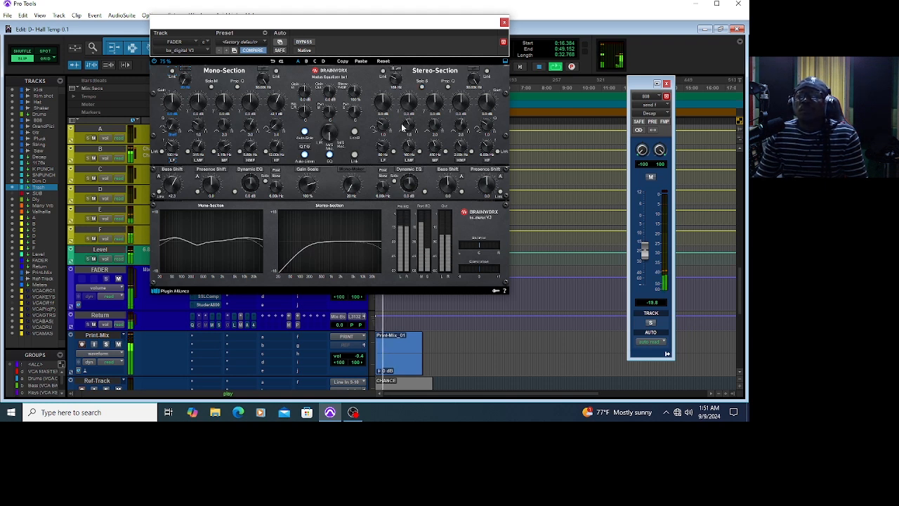
drag(353, 191, 351, 181)
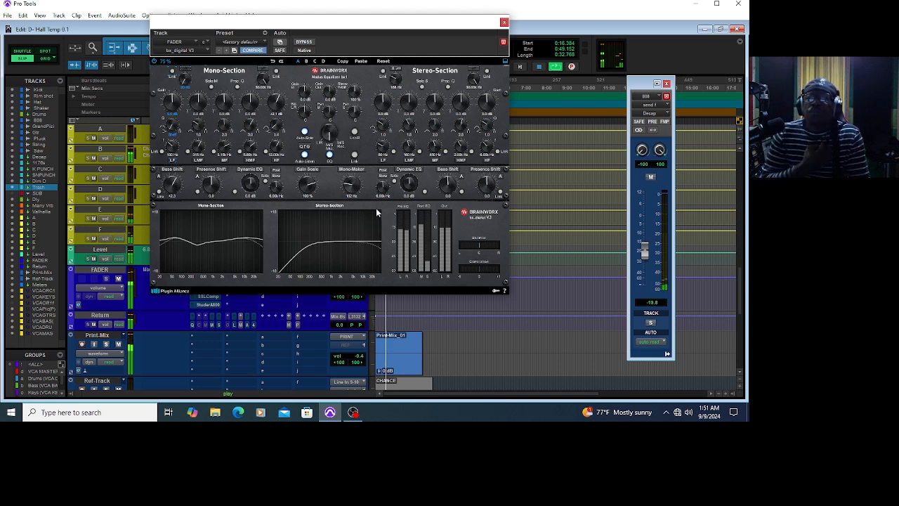
click(504, 22)
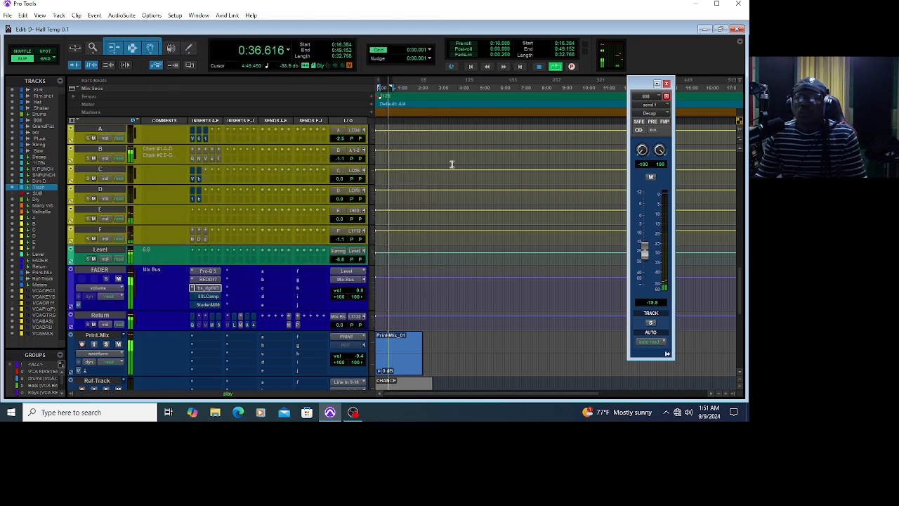
- Take the SSLComp insert on the FADER track out of bypass and close its window
click(208, 297)
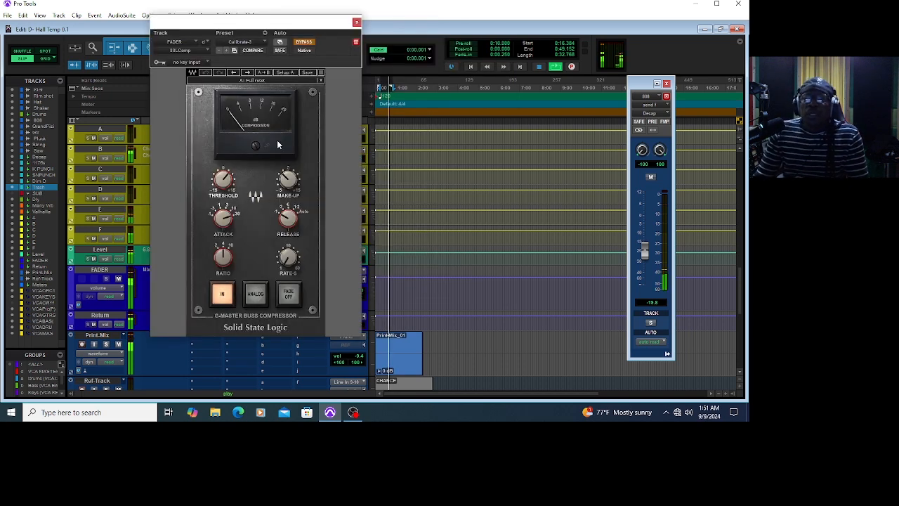
mouse_move(285, 185)
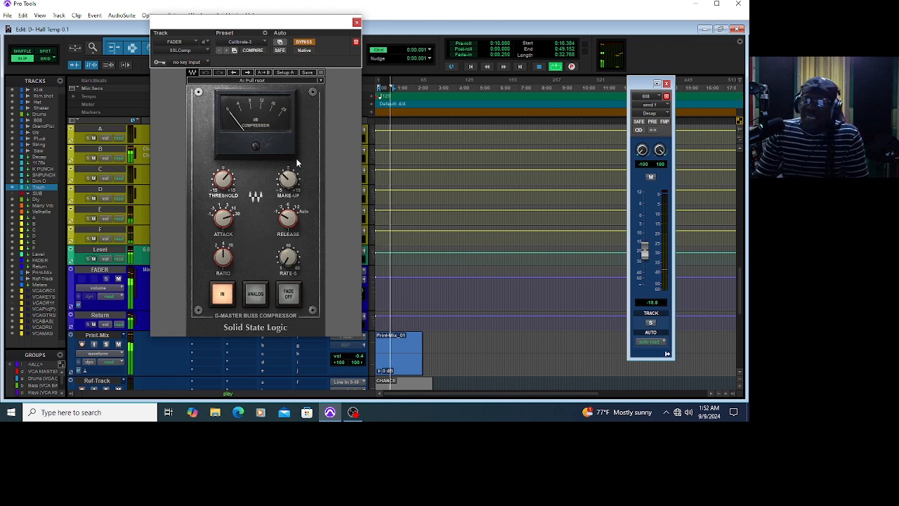
click(305, 43)
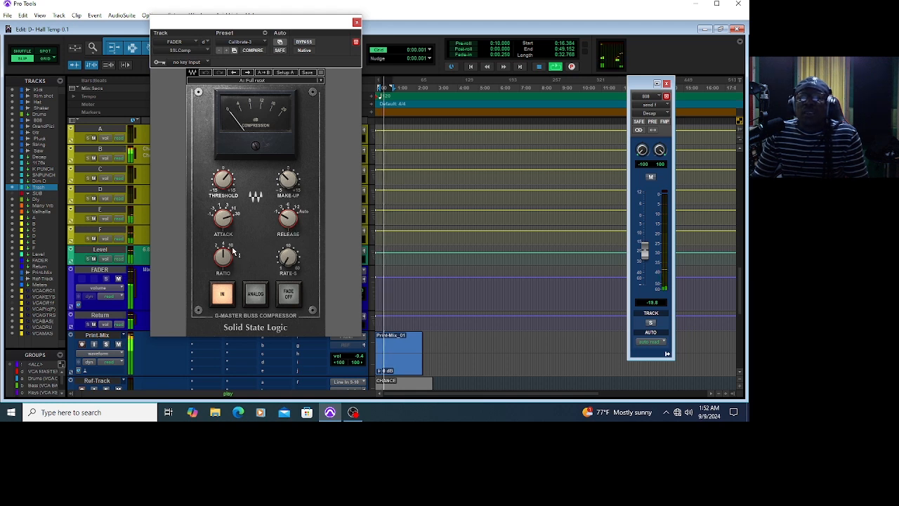
mouse_move(229, 222)
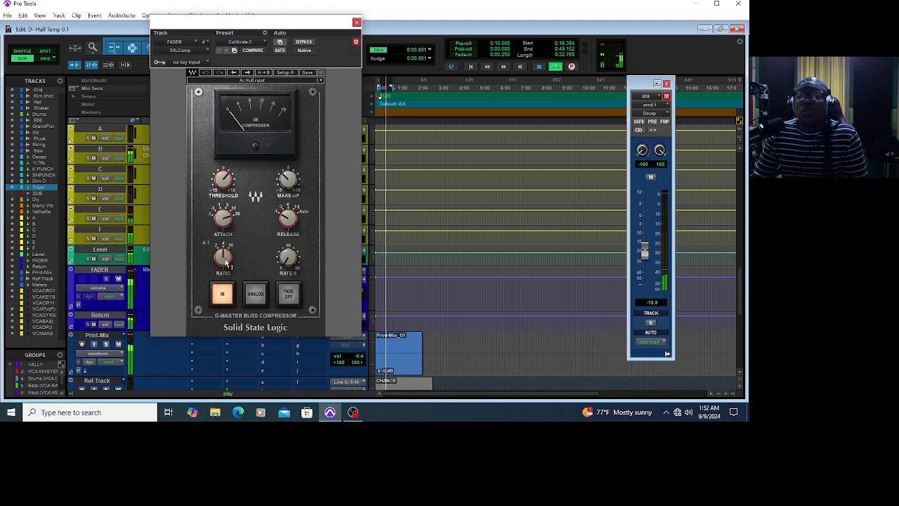
mouse_move(228, 263)
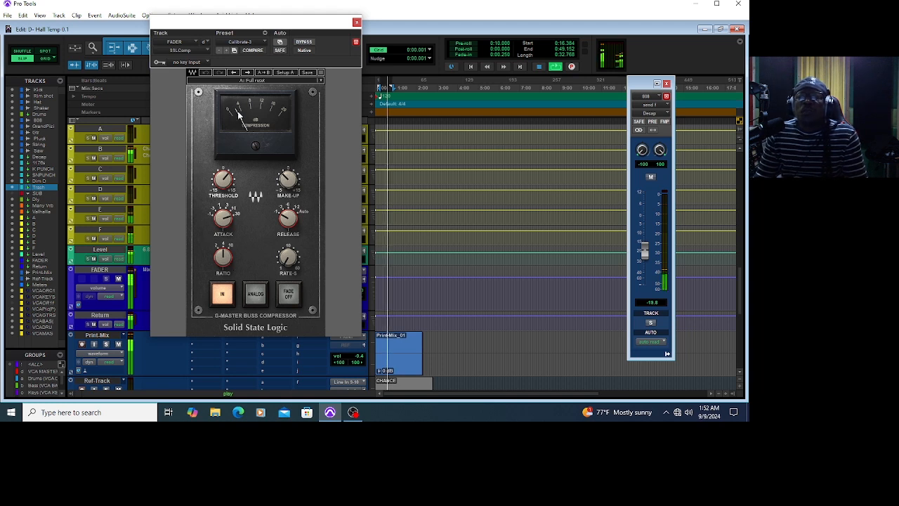
click(356, 23)
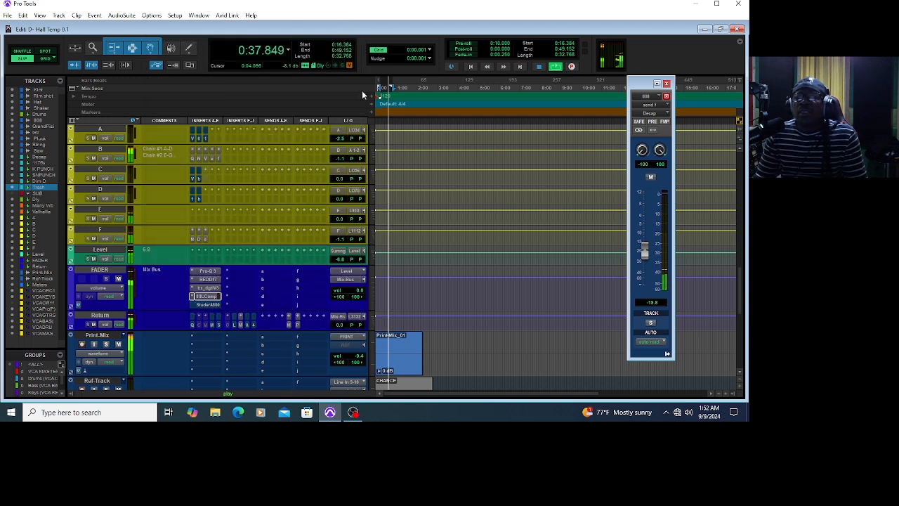
- Load the factory default preset in the FADER track's Studer A800, disable bypass, and adjust the tape speed (IPS)
click(208, 304)
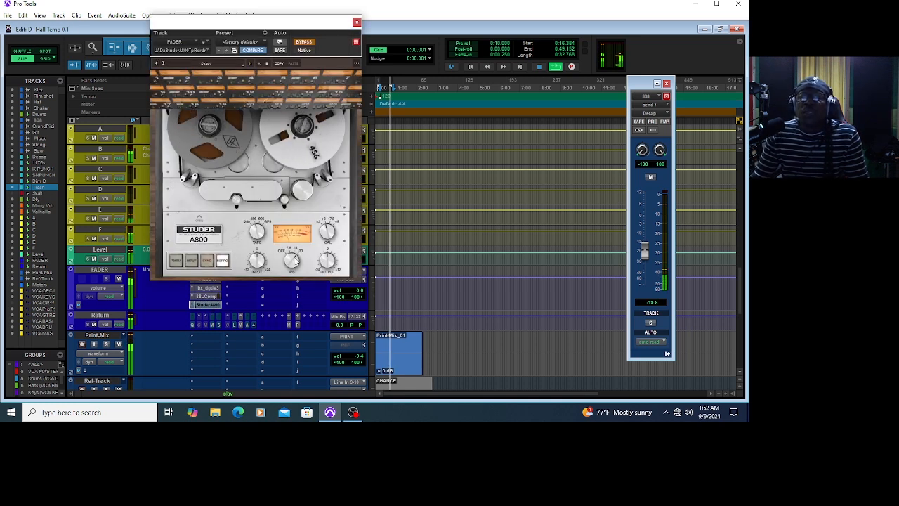
click(242, 42)
click(256, 55)
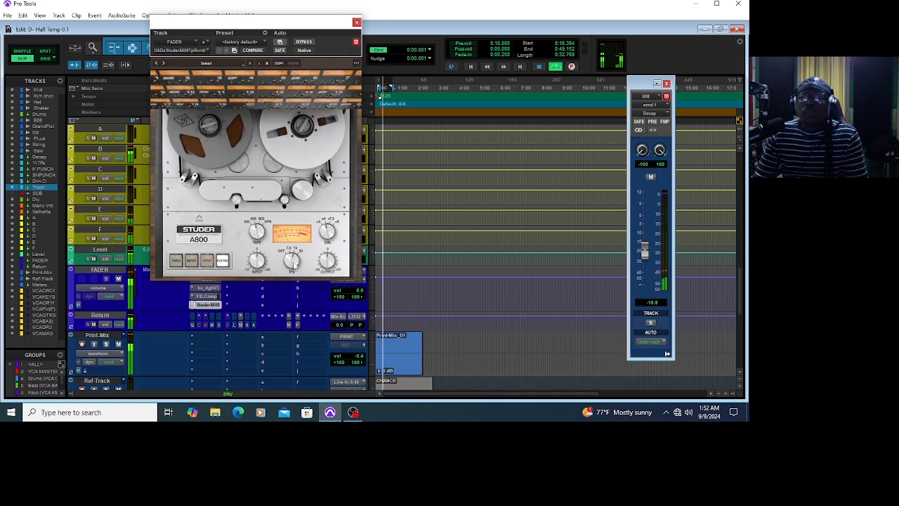
drag(293, 249, 291, 240)
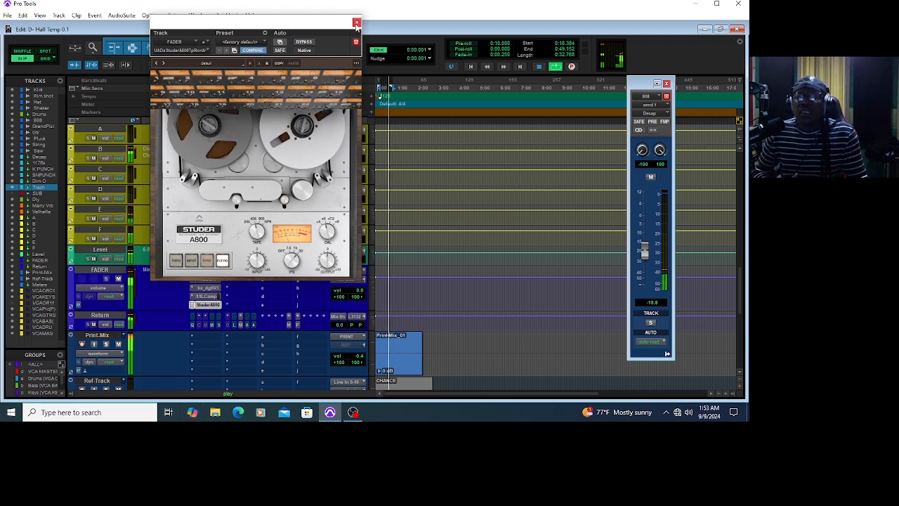
- Compare the mix with the FADER track's Studer A800 bypassed and active, leaving it active, and close the plug-in
click(304, 43)
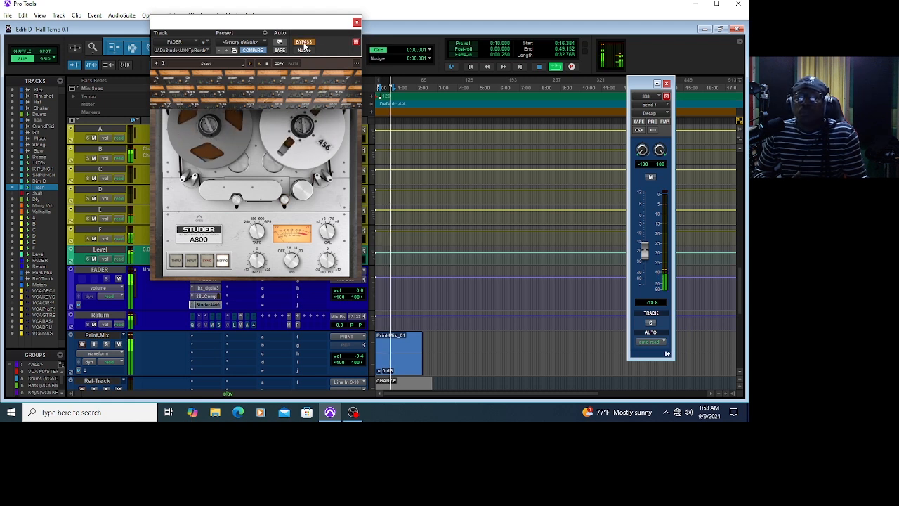
click(304, 43)
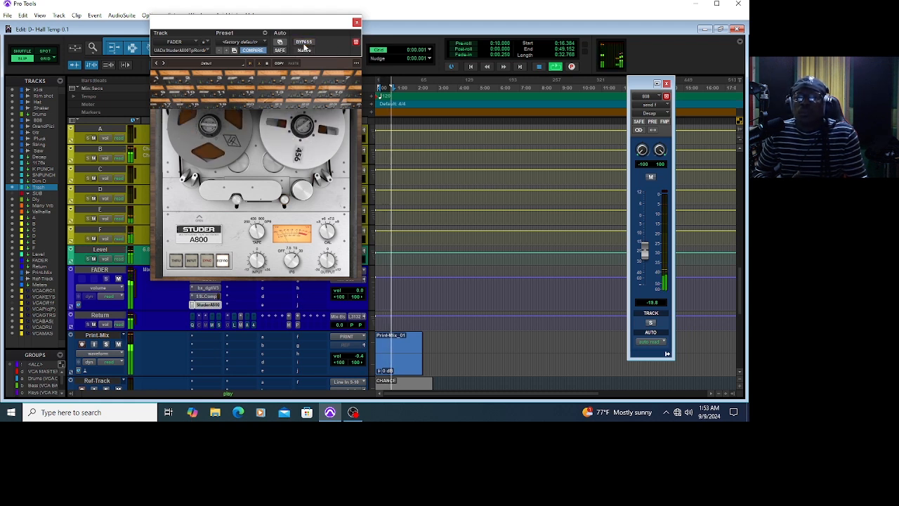
click(356, 23)
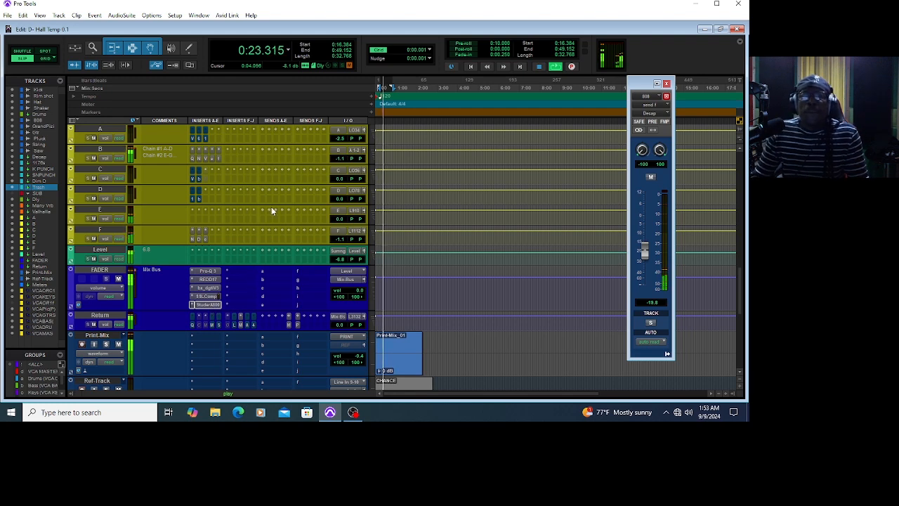
- Unmute the Grand Pizzi track, take its Pro-Q 3 insert out of bypass, and close the plug-in
scroll(254, 190, up, 10)
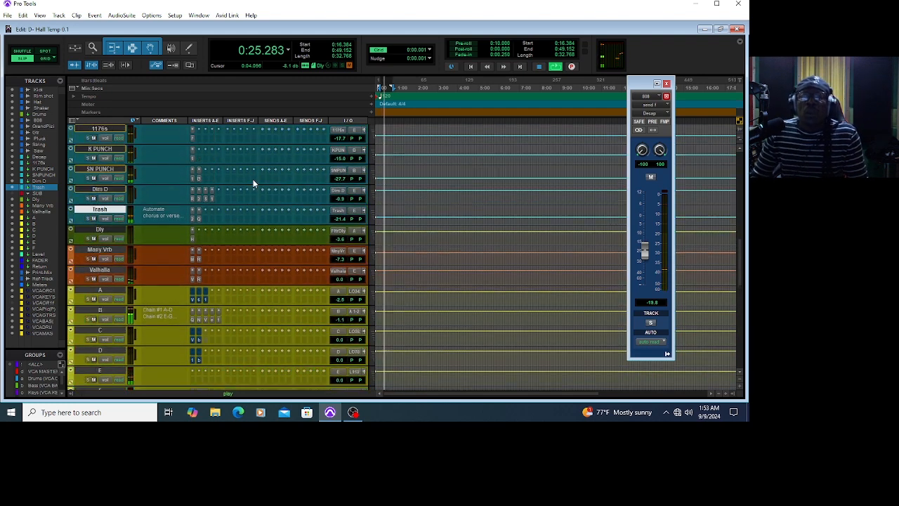
scroll(253, 179, up, 1)
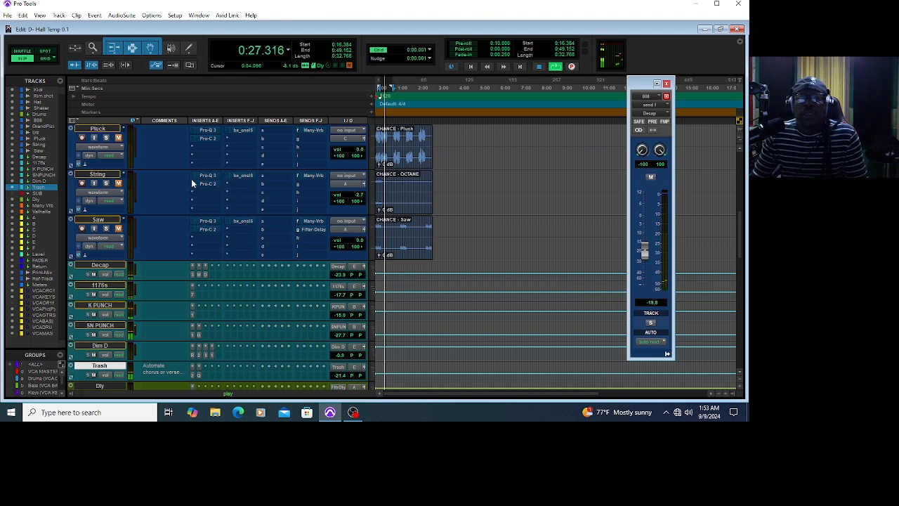
scroll(187, 176, up, 3)
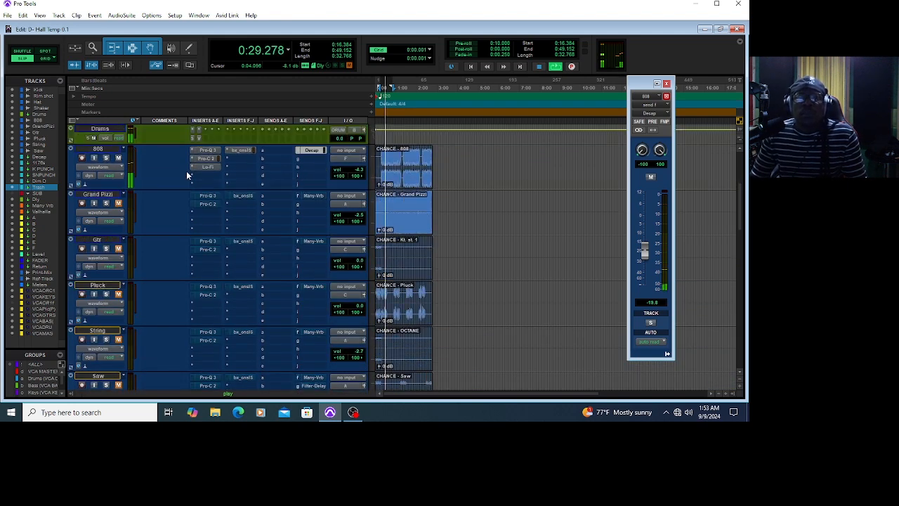
click(118, 184)
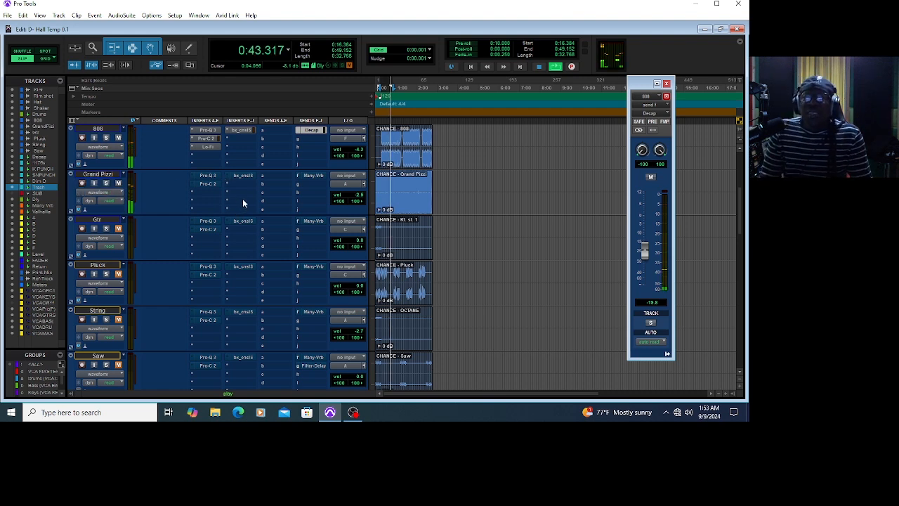
click(207, 177)
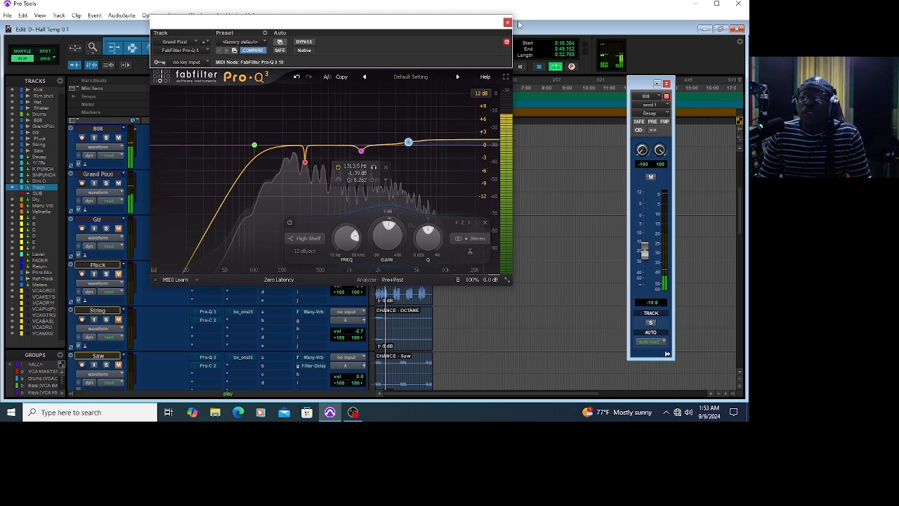
key(ctrl+w)
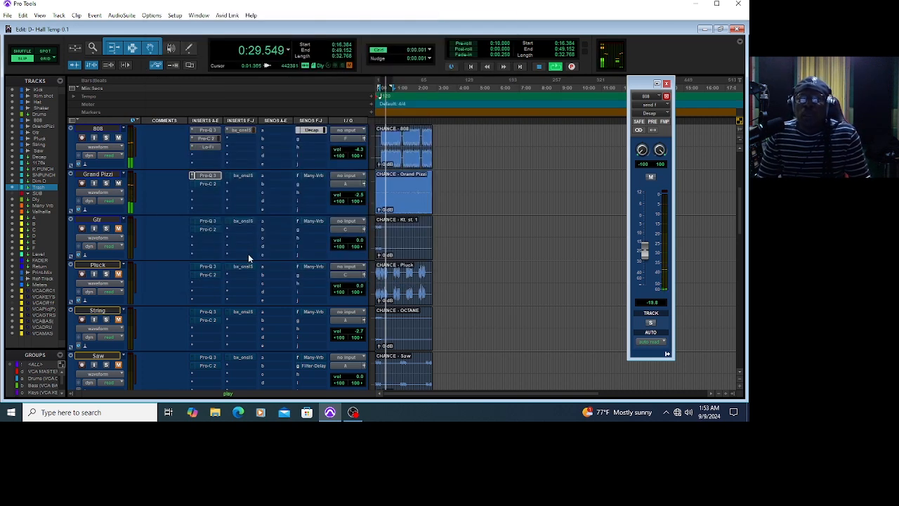
- Take the Grand Pizzi track's Pro-C 2 and bx_console SSL 9000 J inserts out of bypass and close their windows
click(206, 185)
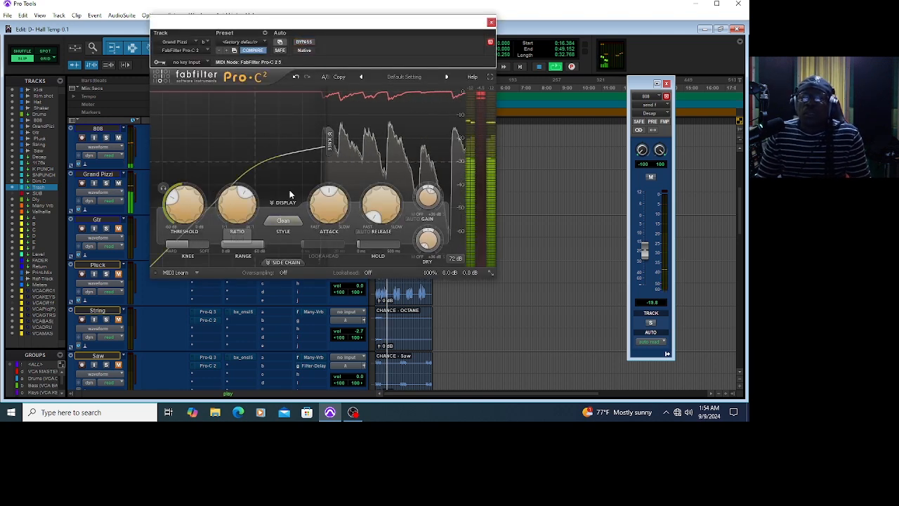
mouse_move(391, 218)
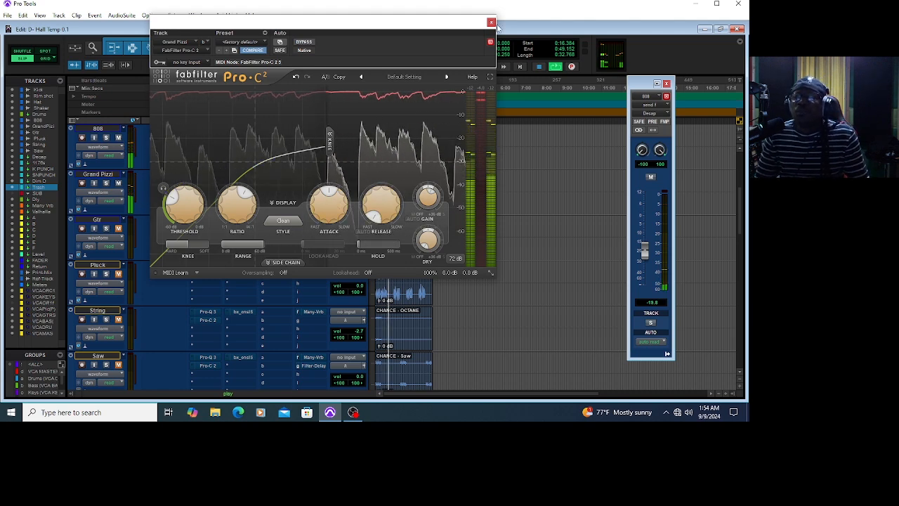
click(491, 22)
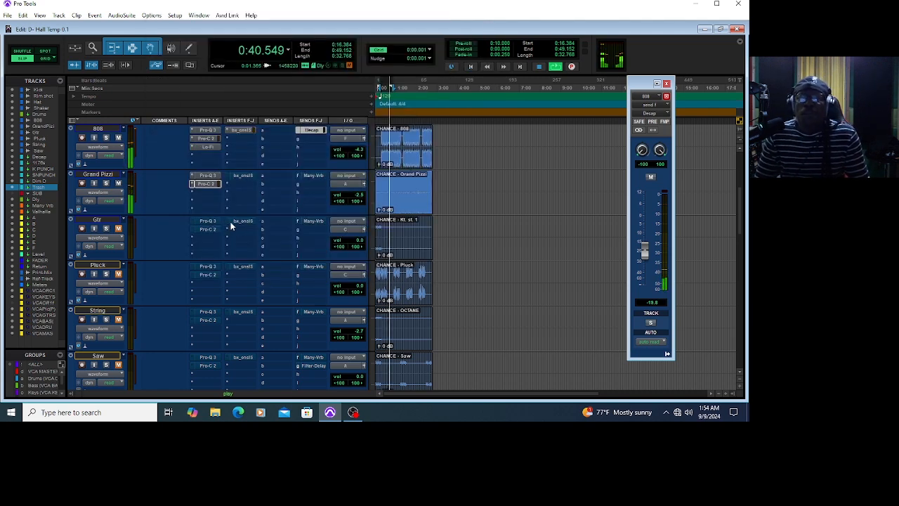
click(241, 176)
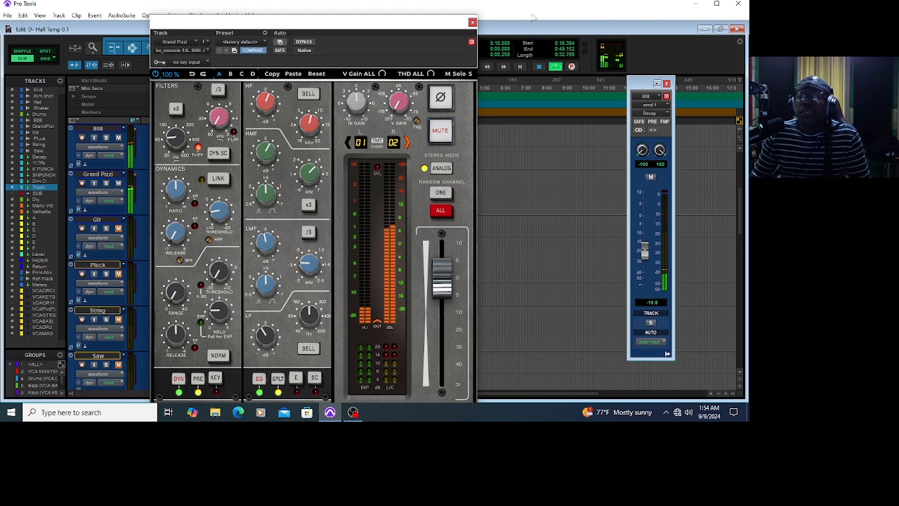
click(472, 22)
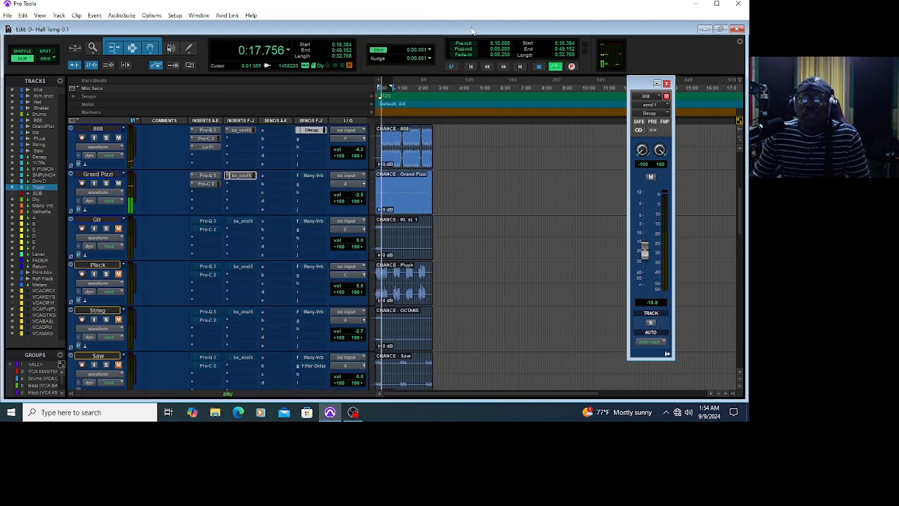
- Unmute the Grand Pizzi track's Many-Vrb send and check the Manny Marroquin Reverb on the Many Vrb track
click(312, 176)
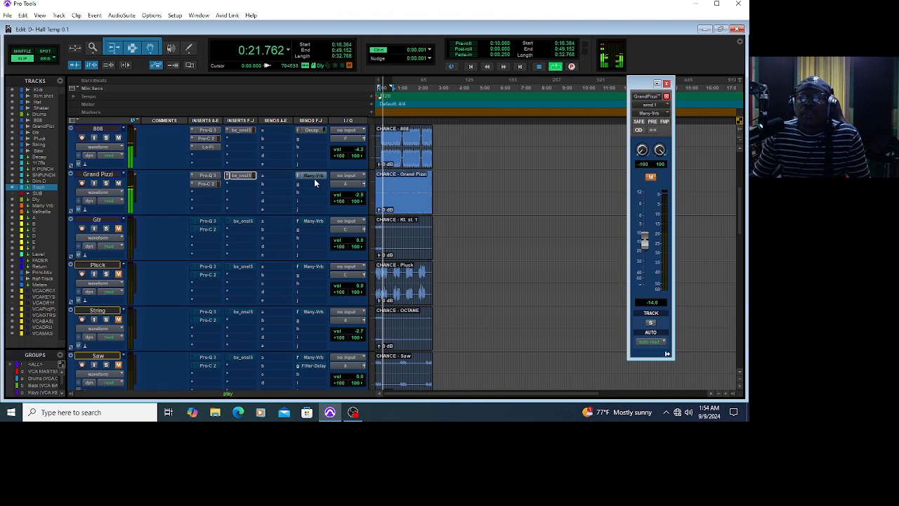
click(651, 177)
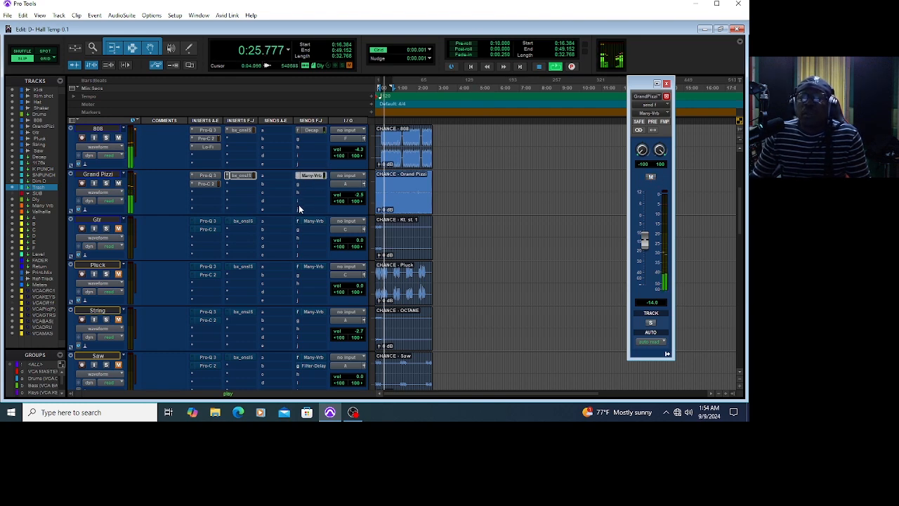
scroll(225, 329, down, 3)
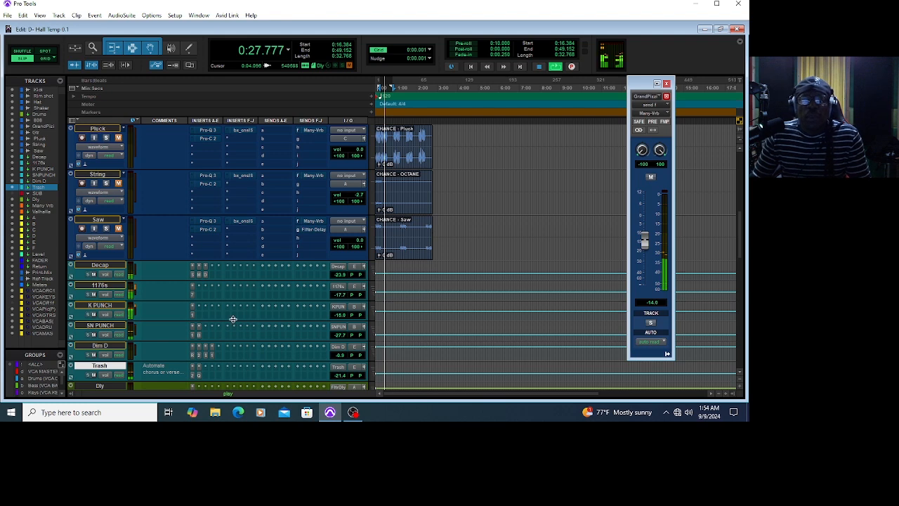
scroll(233, 323, down, 4)
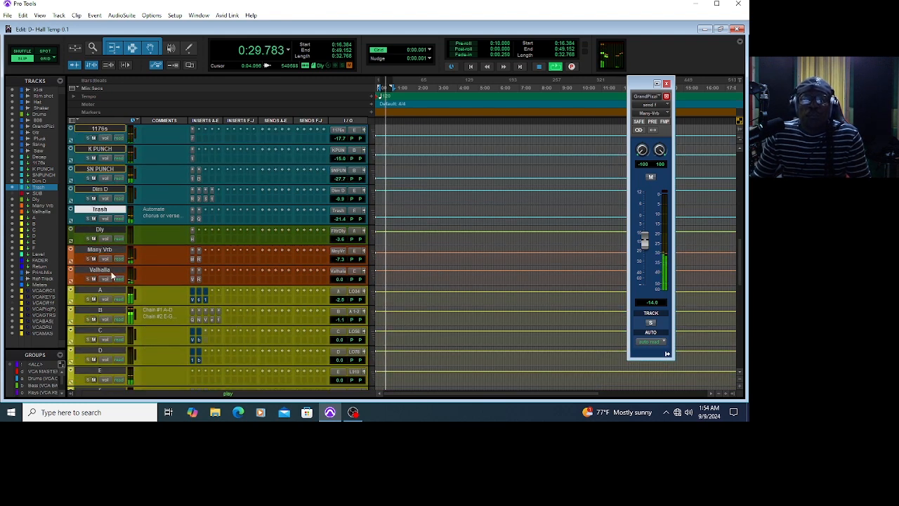
click(193, 259)
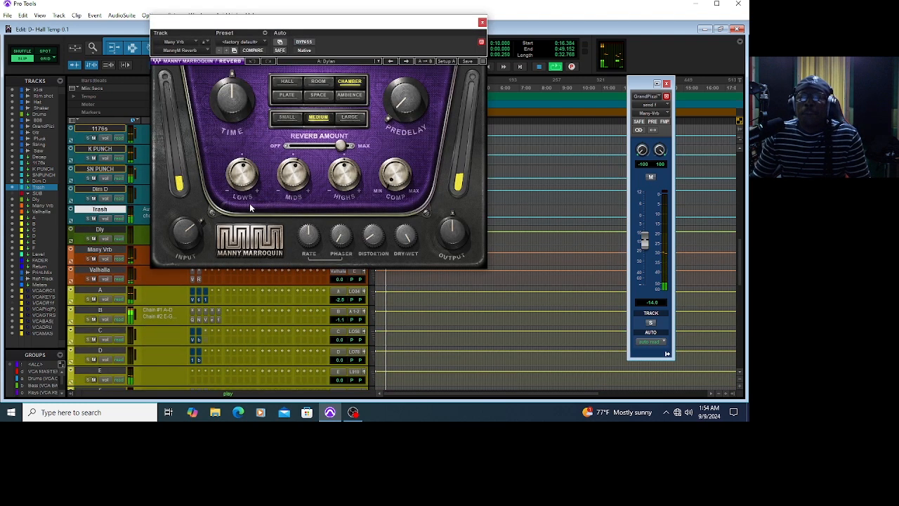
click(482, 21)
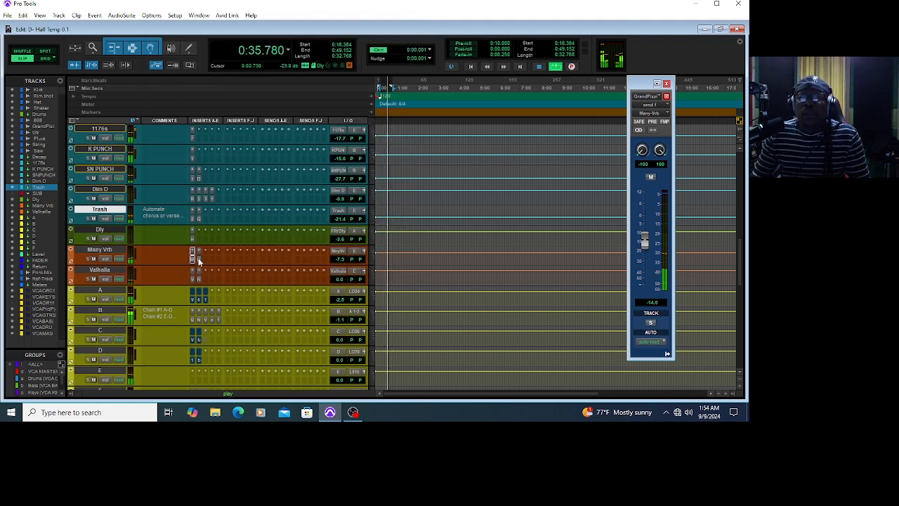
- Take the RVox insert on the Many Vrb track out of bypass, and close it and the Grand Pizzi send window
click(198, 258)
click(306, 43)
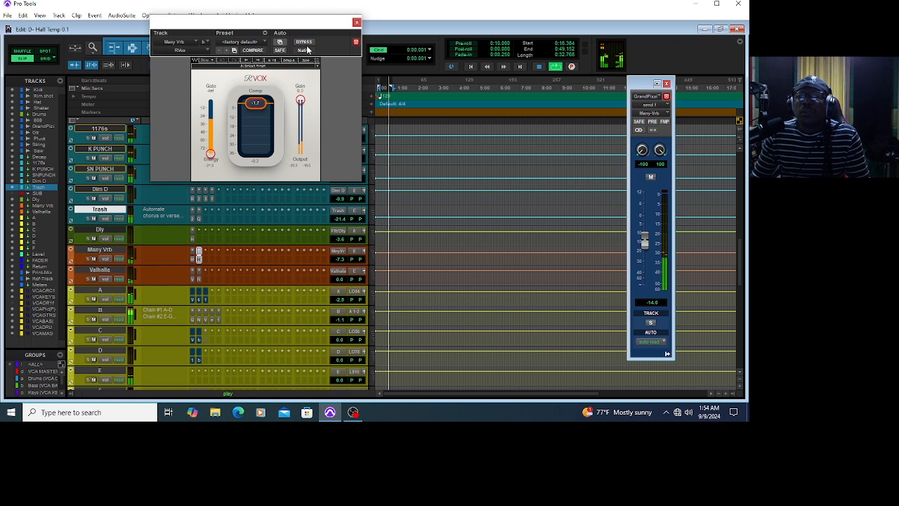
click(356, 23)
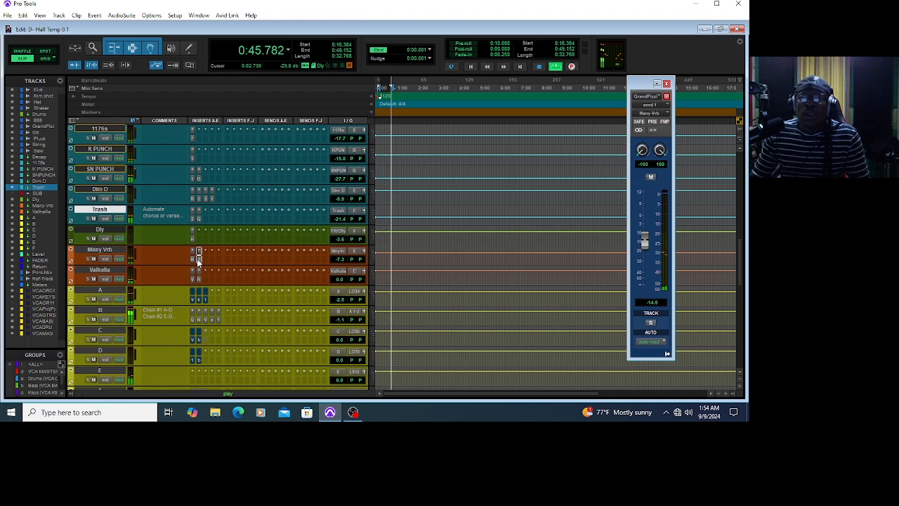
click(667, 84)
- Select the Gtr clip from the session start to 0:25.941 and restart loop playback over that range
scroll(310, 265, up, 5)
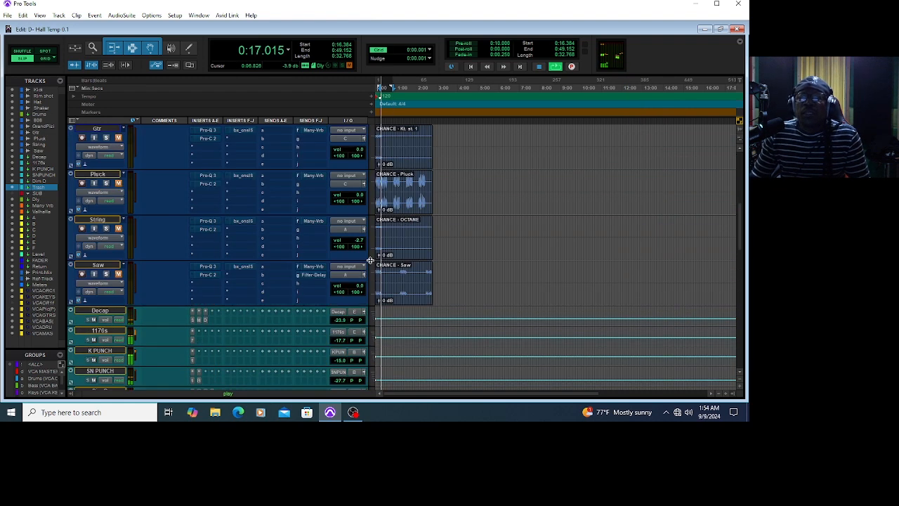
scroll(310, 265, up, 3)
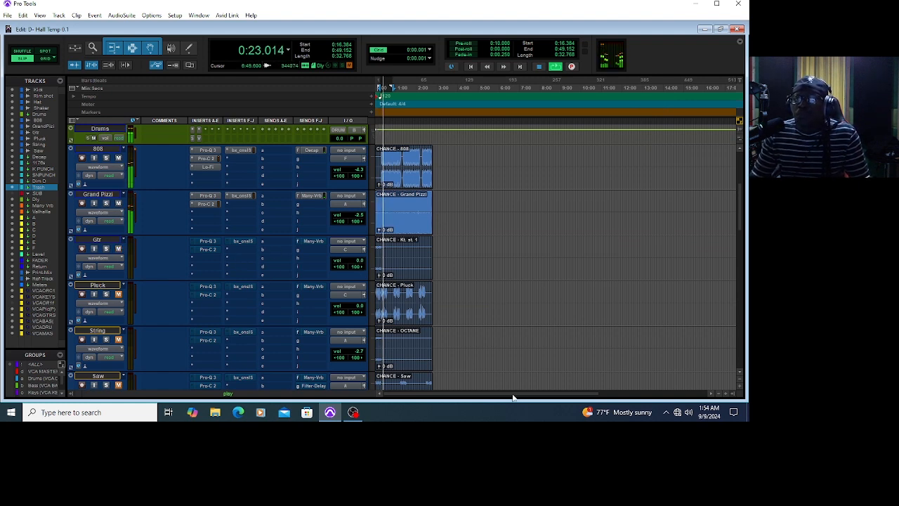
click(208, 241)
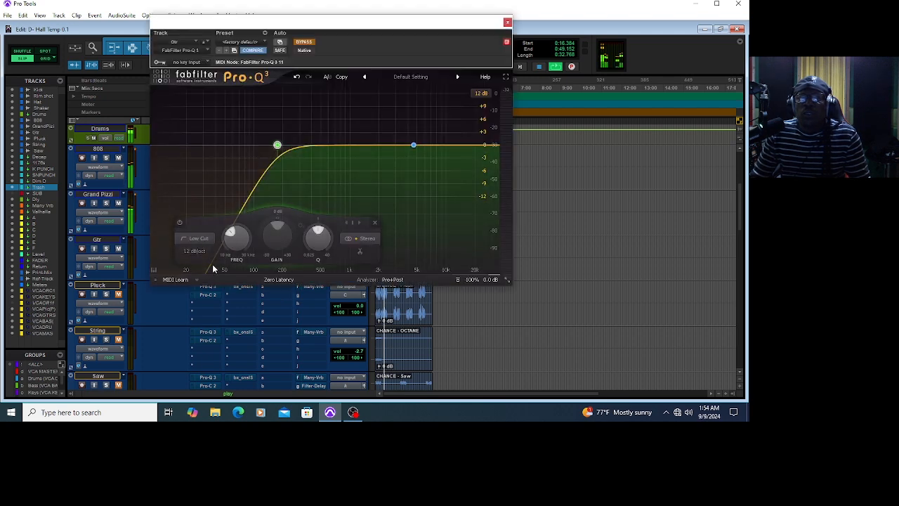
click(507, 23)
click(384, 249)
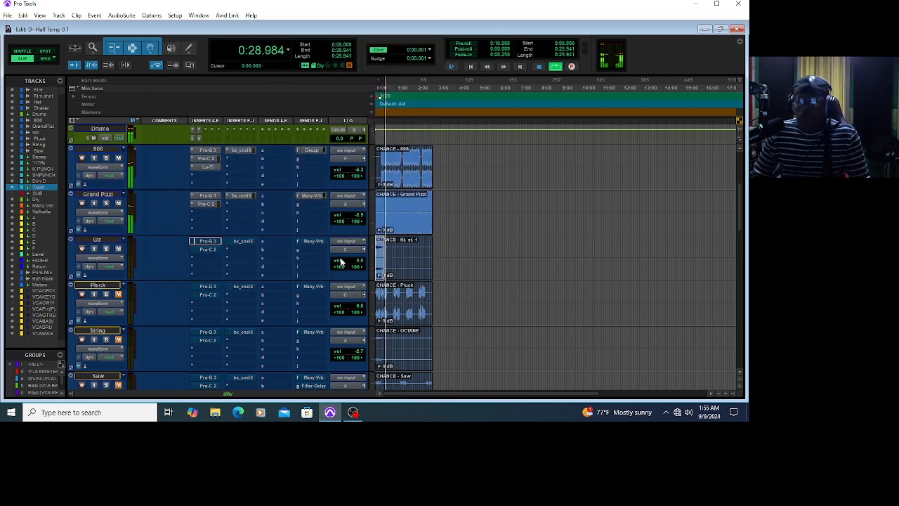
key(space)
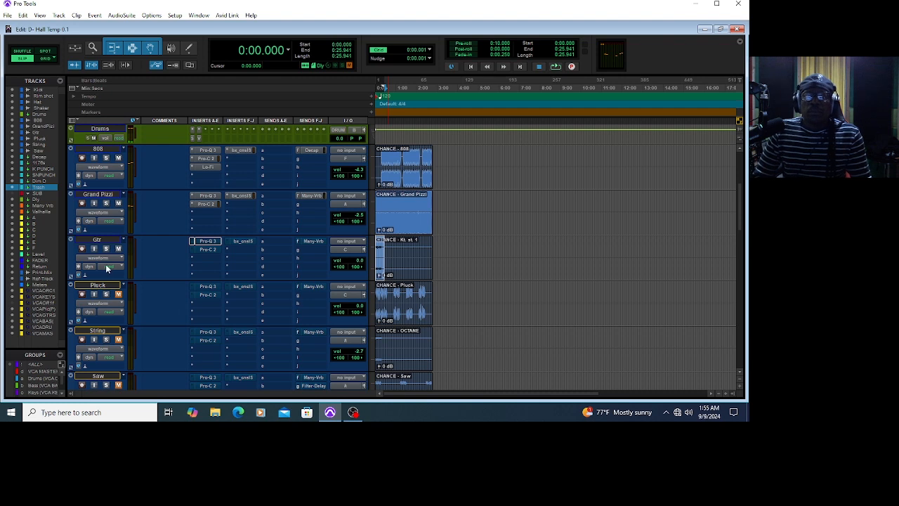
key(space)
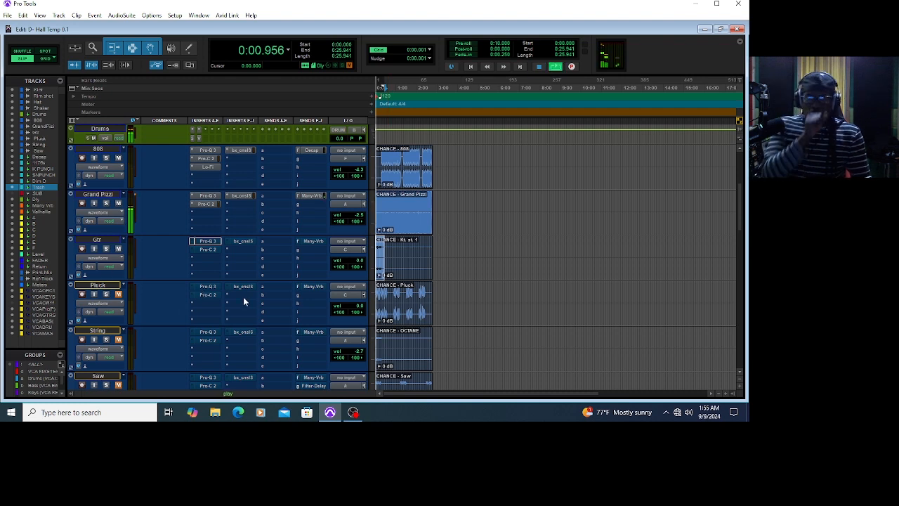
- Take the Gtr track's Pro-Q 3 and Pro-C 2 inserts out of bypass and close both plug-ins
click(209, 242)
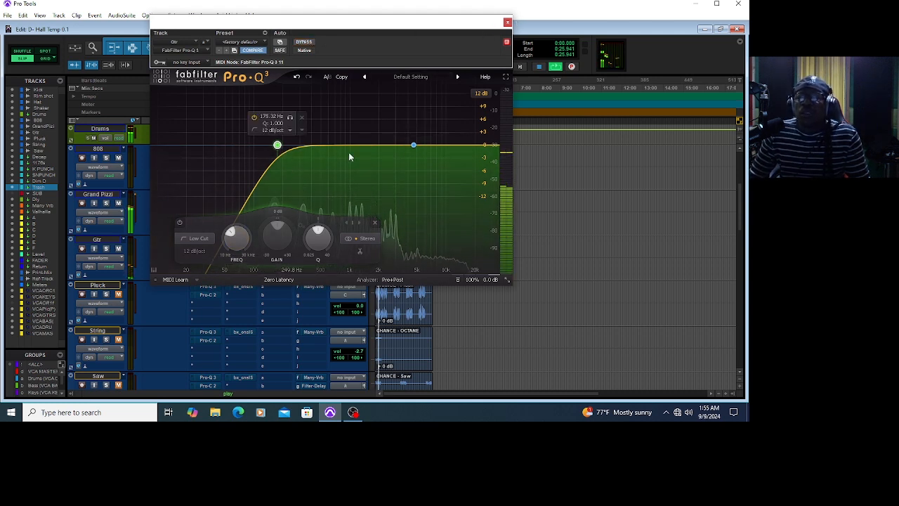
click(508, 22)
click(207, 249)
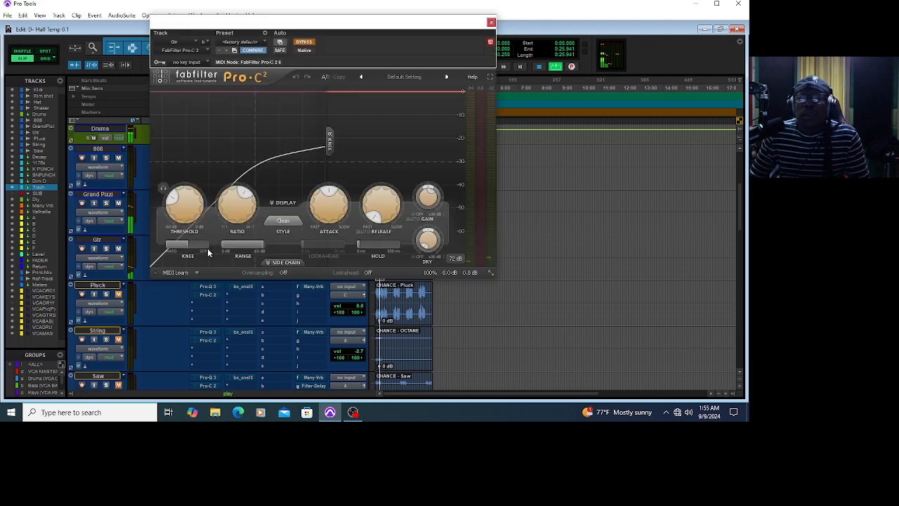
click(304, 42)
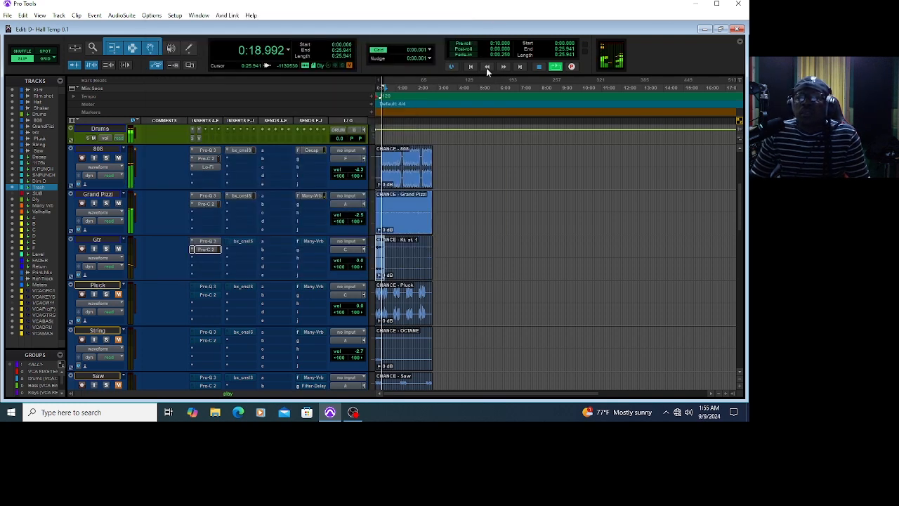
click(491, 22)
- Take the Gtr track's bx_console SSL 9000 J insert out of bypass and slightly boost its HF and HMF gain
click(241, 242)
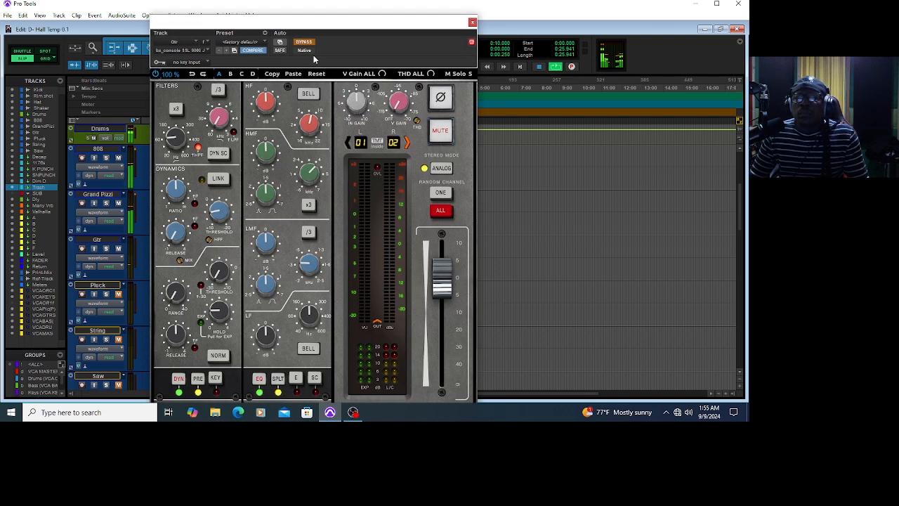
drag(406, 30, 407, 21)
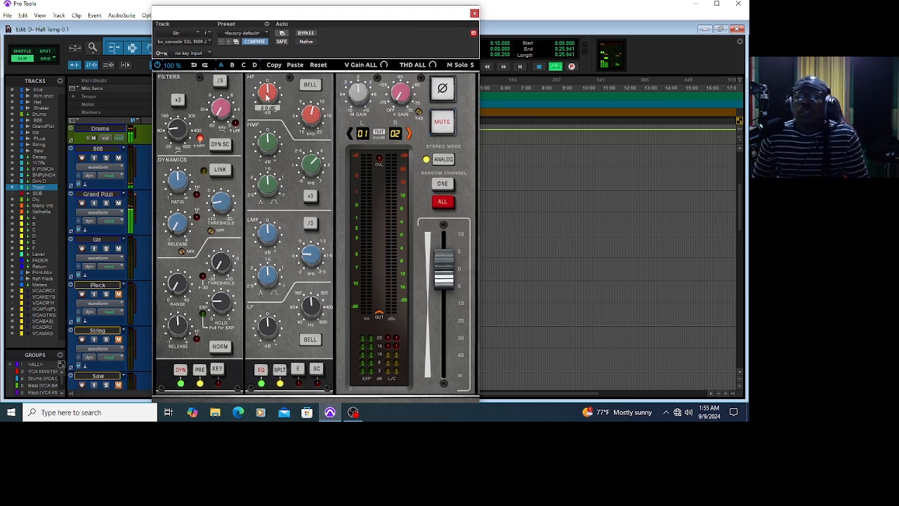
mouse_move(312, 111)
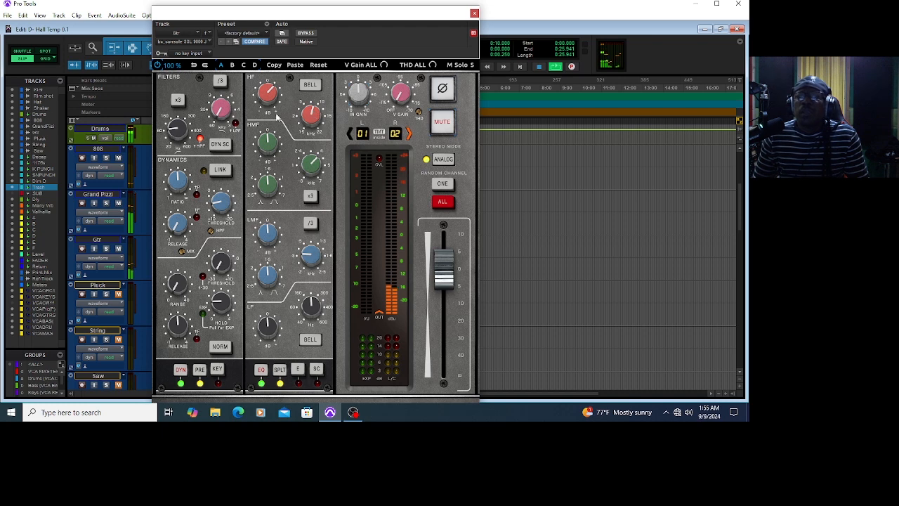
mouse_move(265, 101)
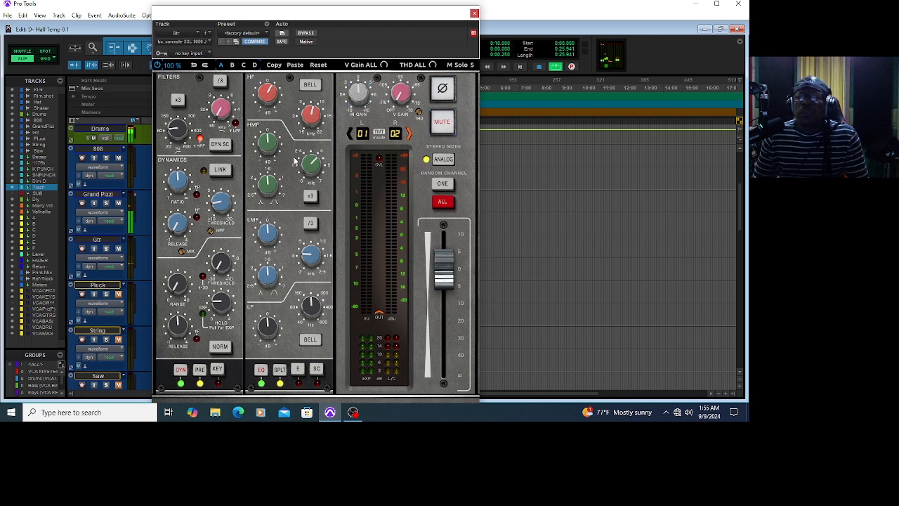
drag(268, 143, 267, 139)
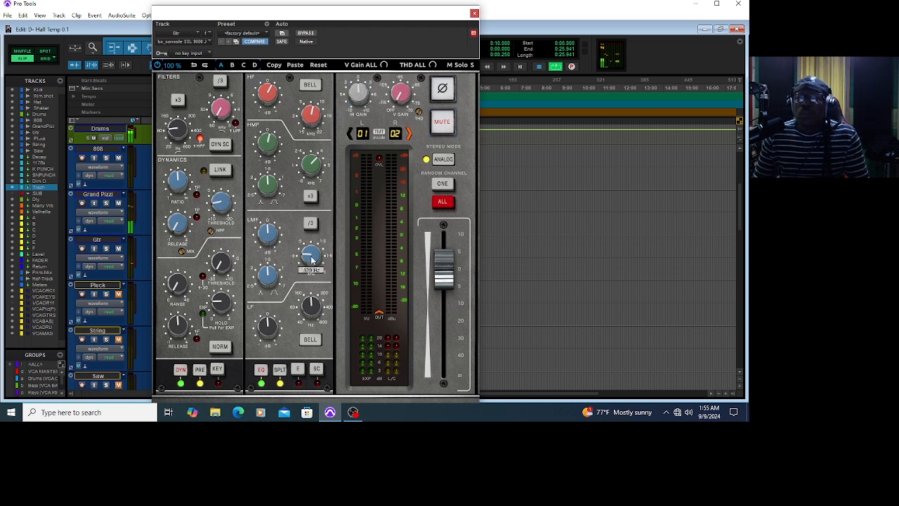
- Raise the LMF frequency and slightly cut the LF gain on the Gtr console, then close the plug-in
drag(311, 259, 317, 225)
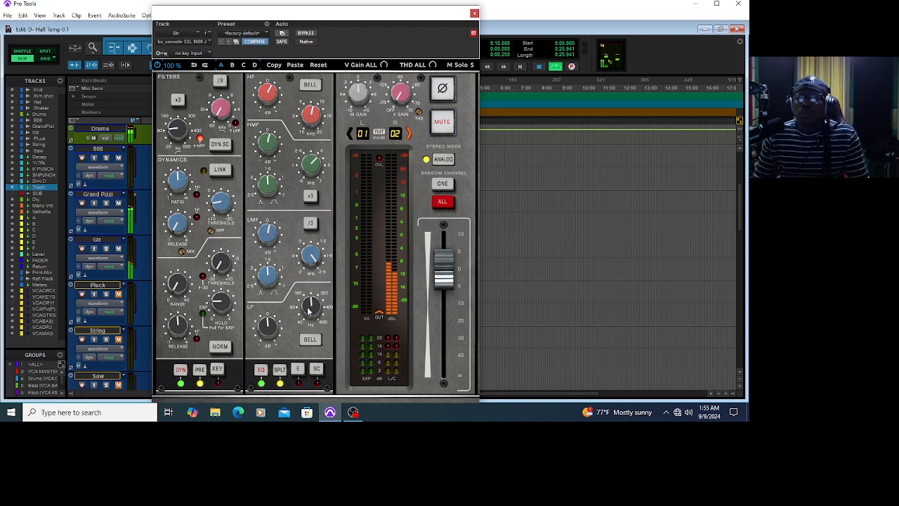
drag(264, 330, 262, 336)
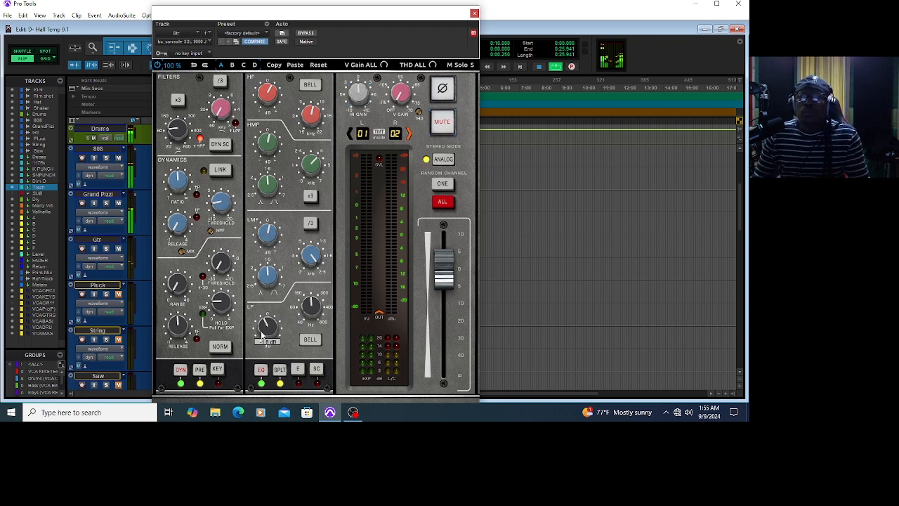
click(474, 14)
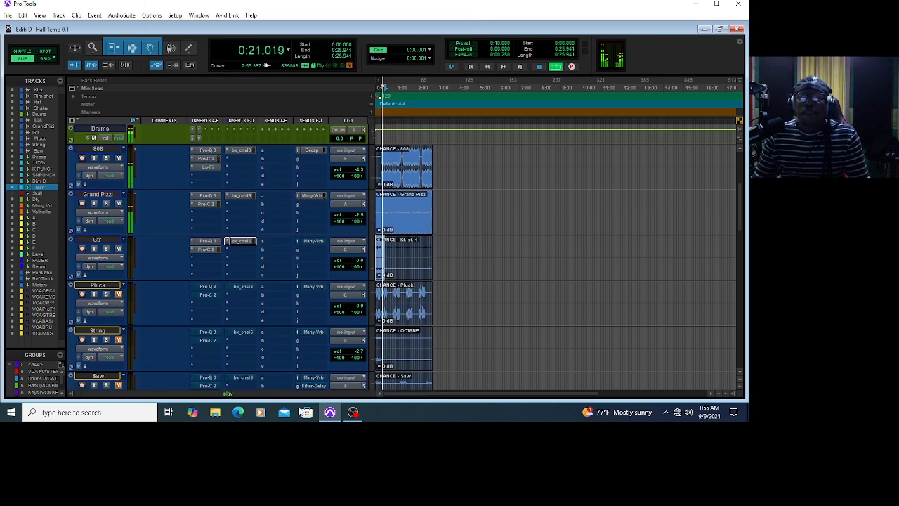
- Unmute the Gtr track's Many-Vrb send, restart loop playback and close the send window
click(318, 243)
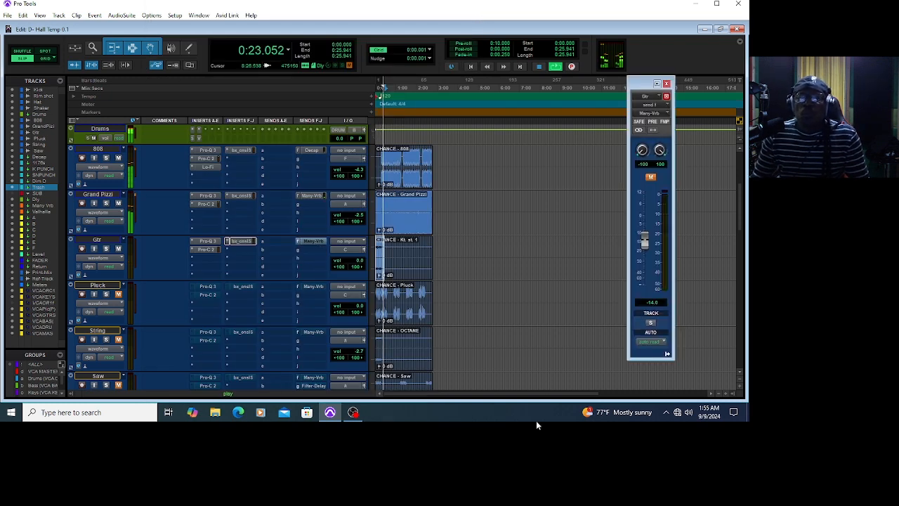
click(650, 177)
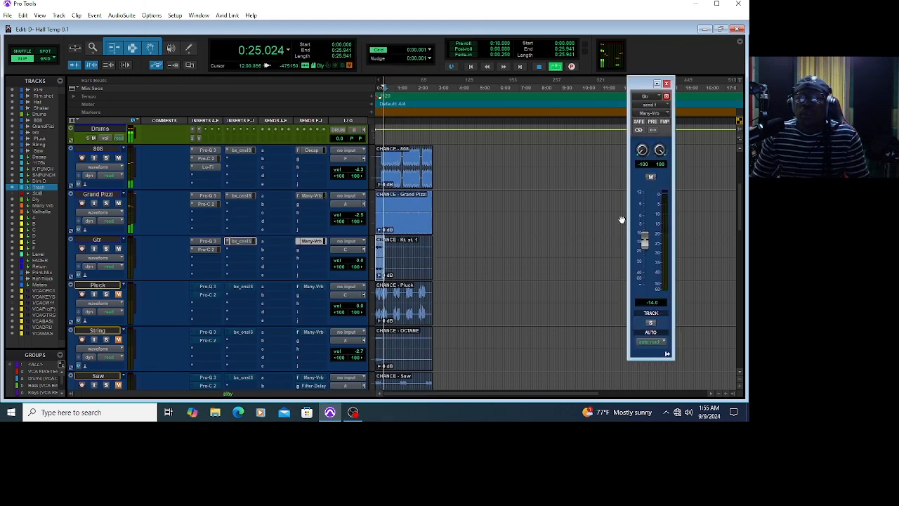
key(space)
key(space)
click(667, 84)
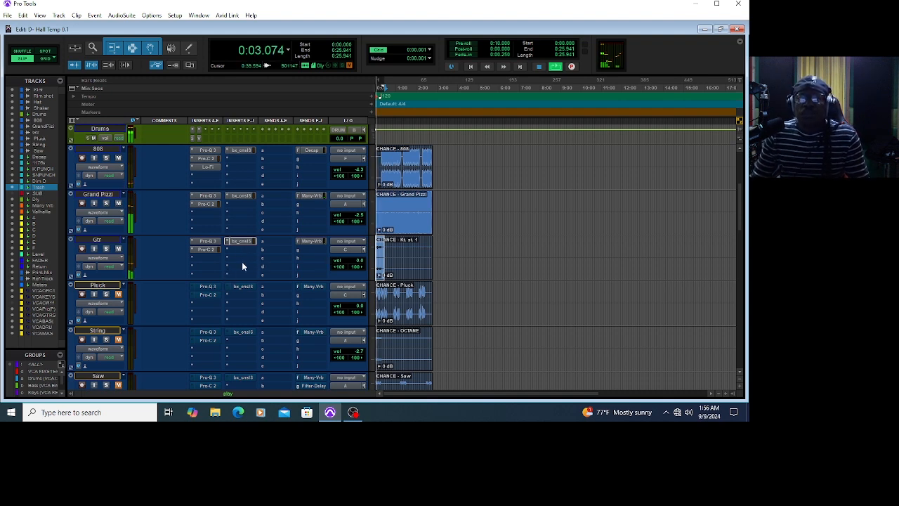
- Unmute the Pluck track, take its Pro-Q 3 insert out of bypass and set the 2424.5 Hz band's slope to 48 dB/oct
scroll(241, 261, down, 1)
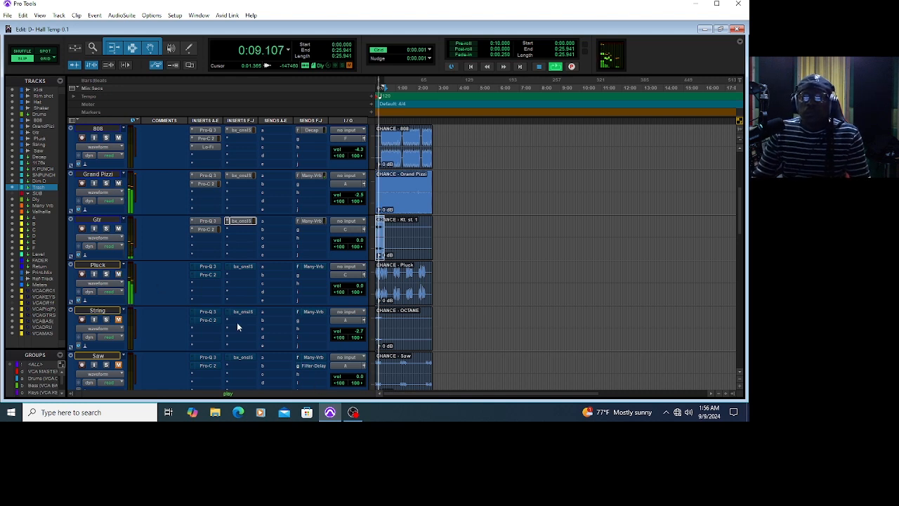
click(210, 267)
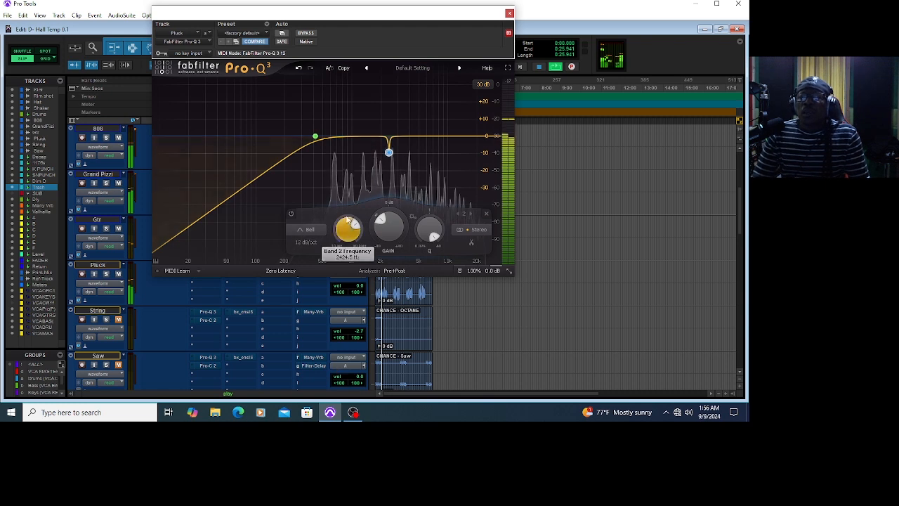
click(305, 247)
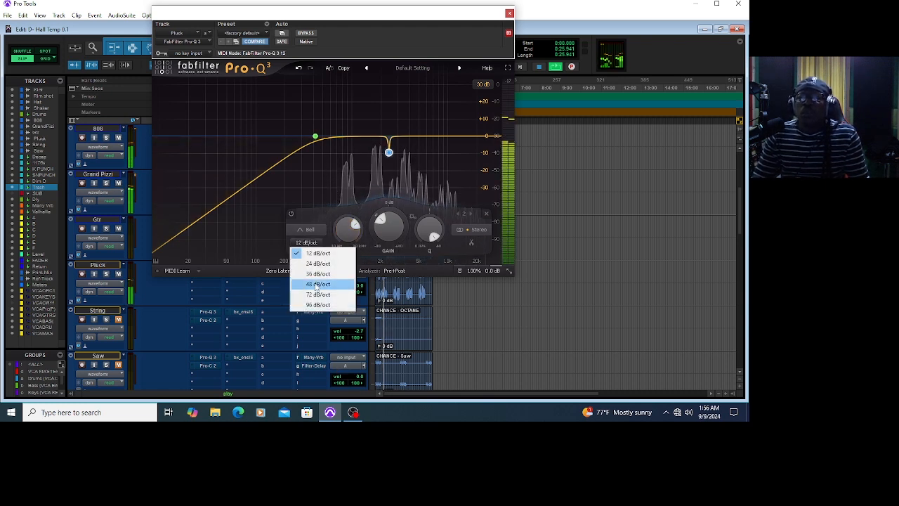
click(316, 285)
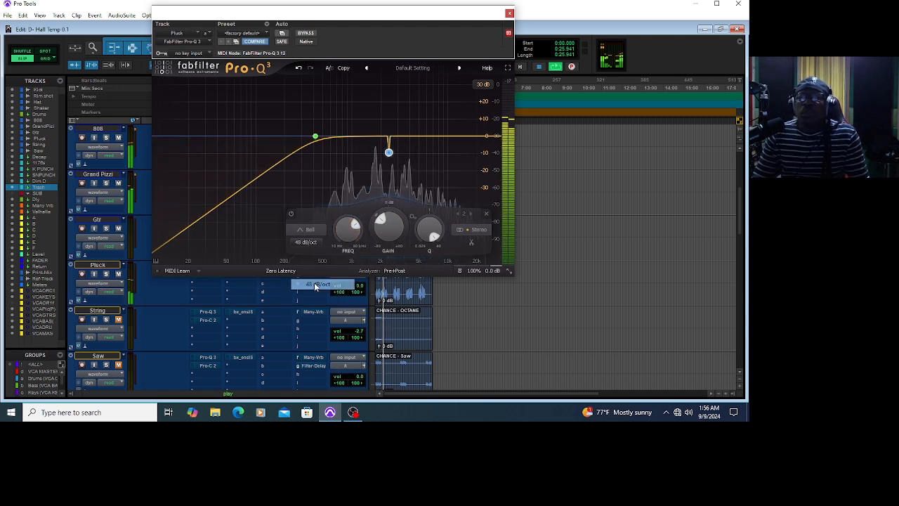
- Try the Pluck EQ's 2424.5 Hz band as a Low Cut, set its slope to 24 dB/oct and return its shape to Bell
click(302, 230)
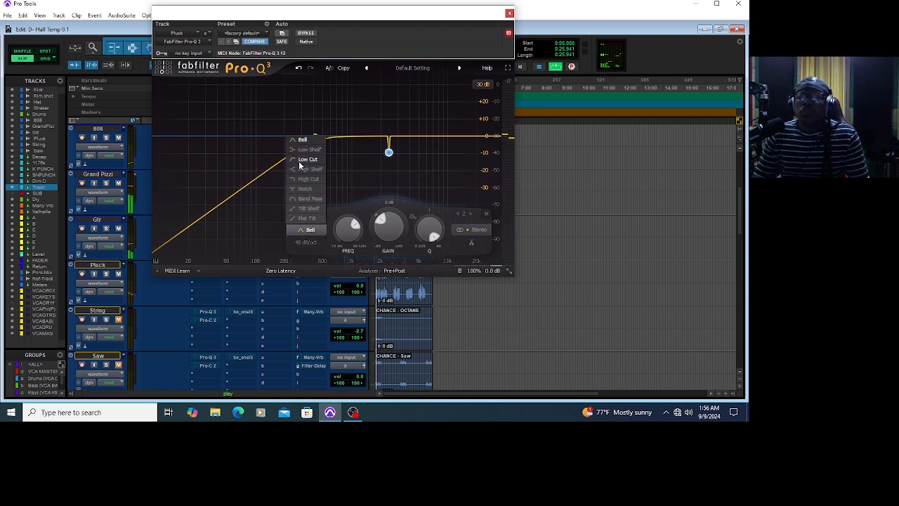
click(298, 161)
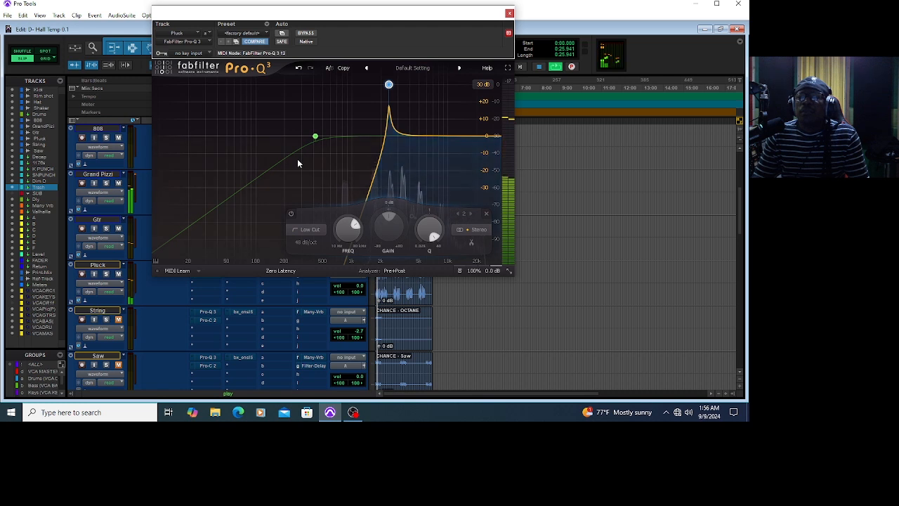
click(307, 242)
click(308, 283)
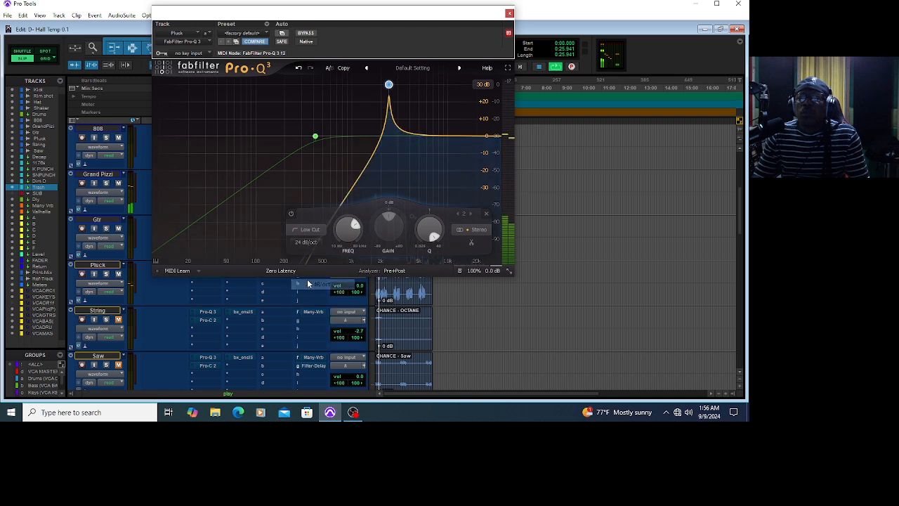
click(305, 232)
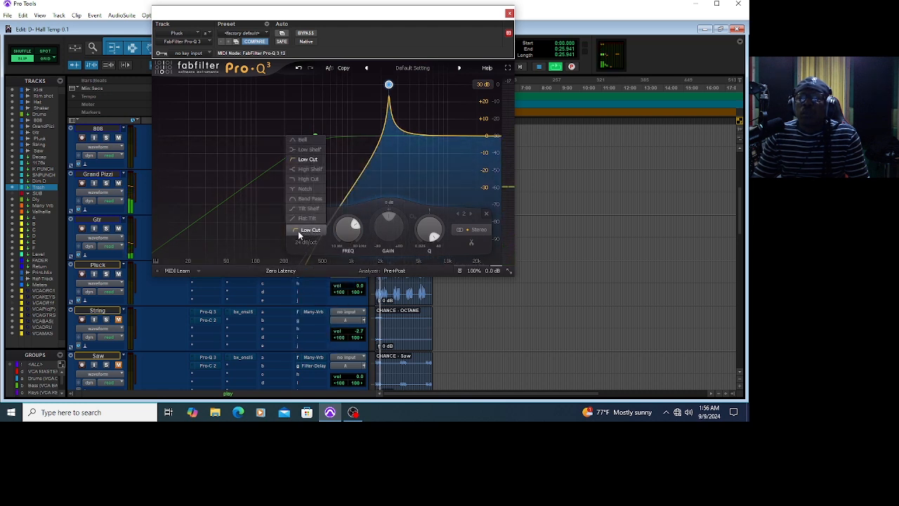
click(295, 160)
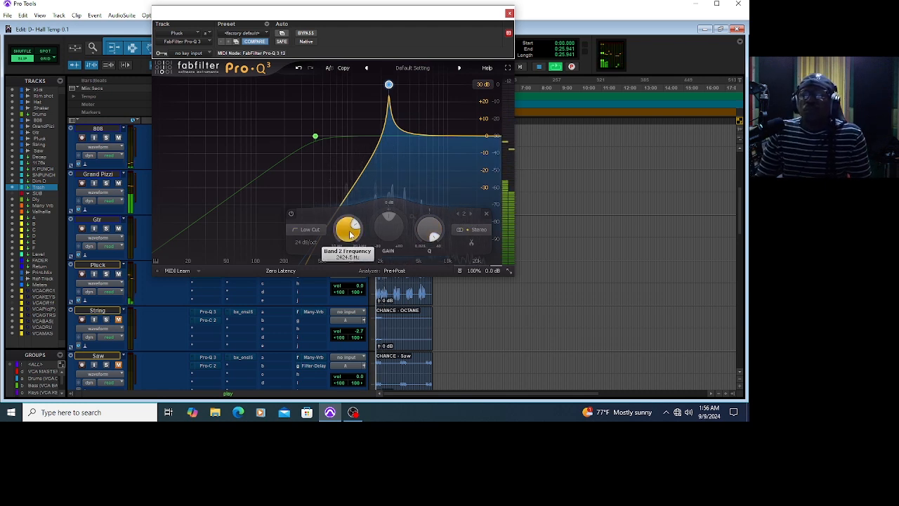
click(290, 229)
click(300, 141)
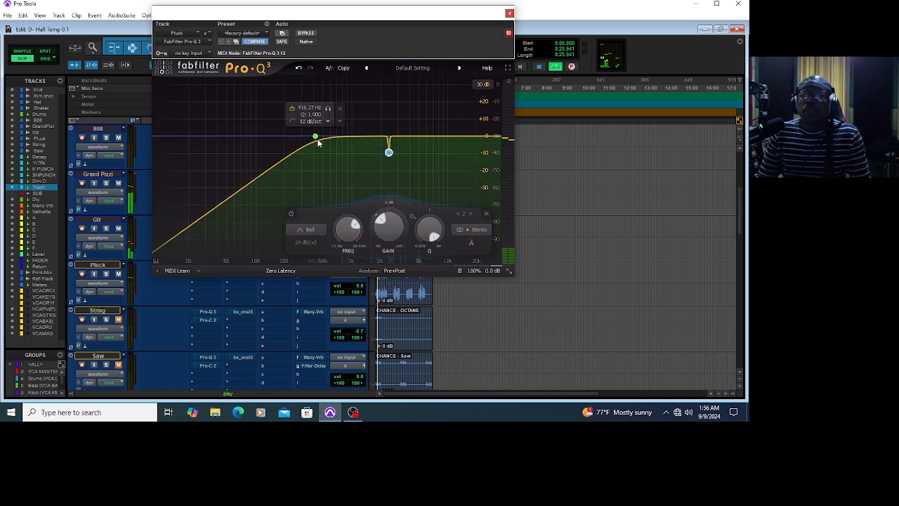
- Raise the Pluck EQ's low-cut band to 683.84 Hz and set its slope to 36 dB/oct
click(316, 135)
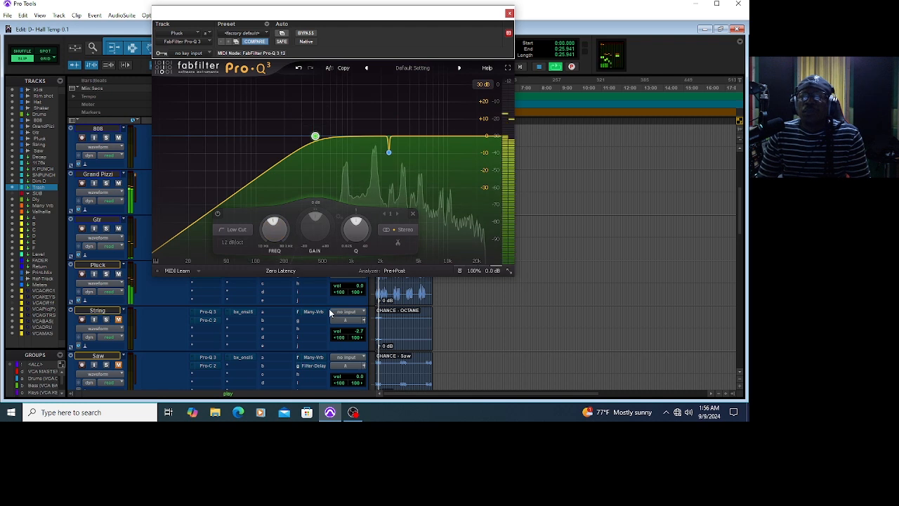
drag(277, 237, 278, 228)
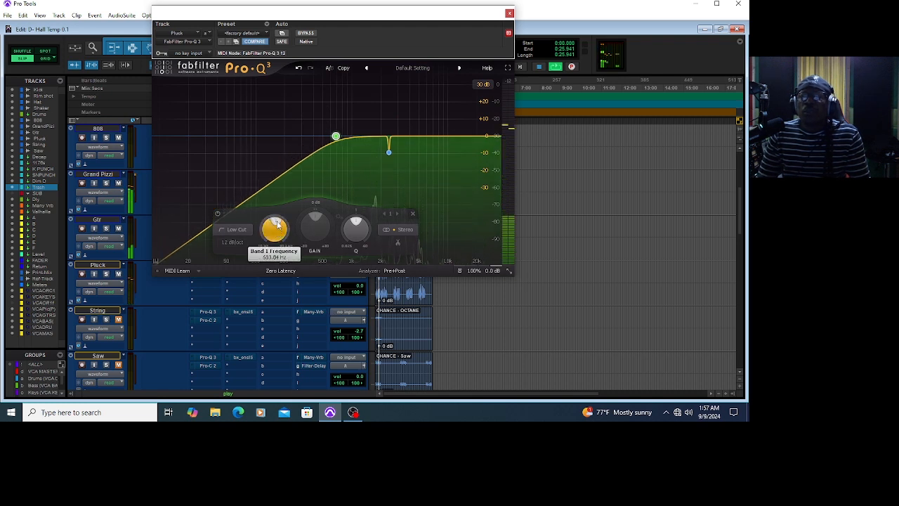
click(233, 243)
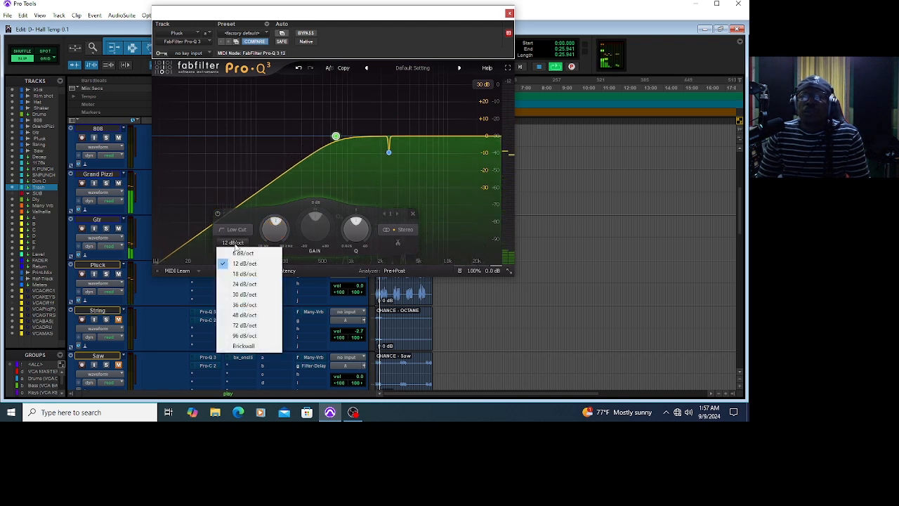
click(234, 306)
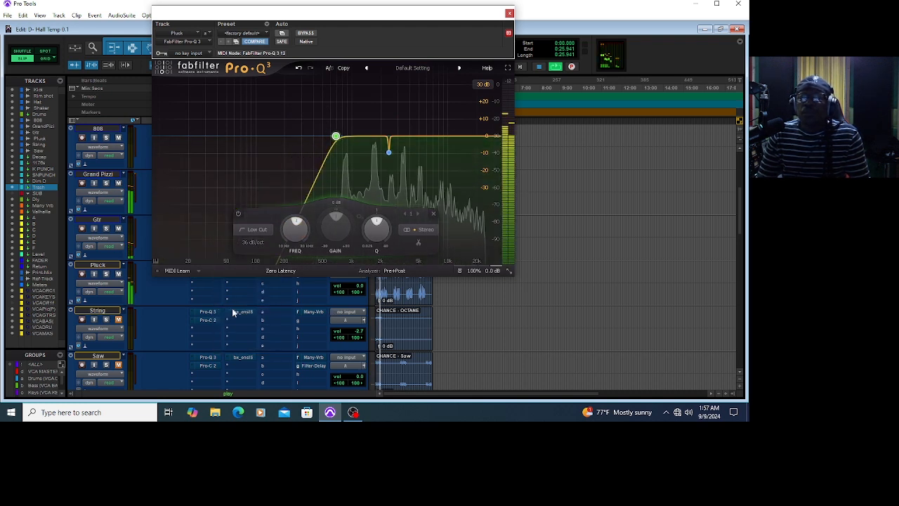
- Reselect the Pluck EQ's low-cut band and set its slope to 24 dB/oct
click(236, 188)
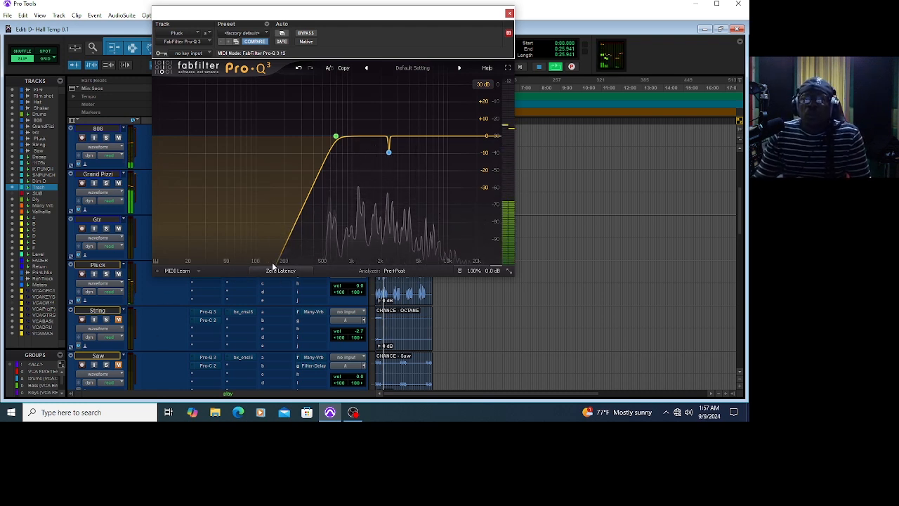
click(336, 136)
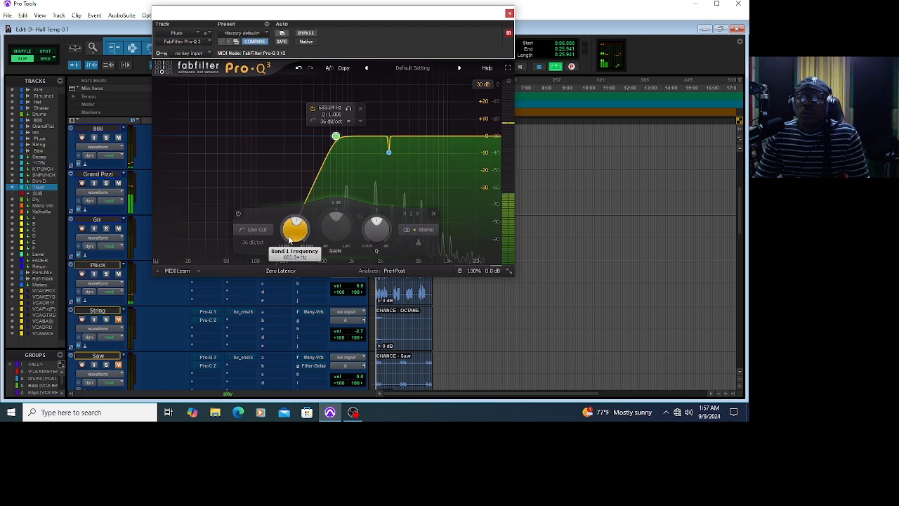
click(253, 242)
click(259, 284)
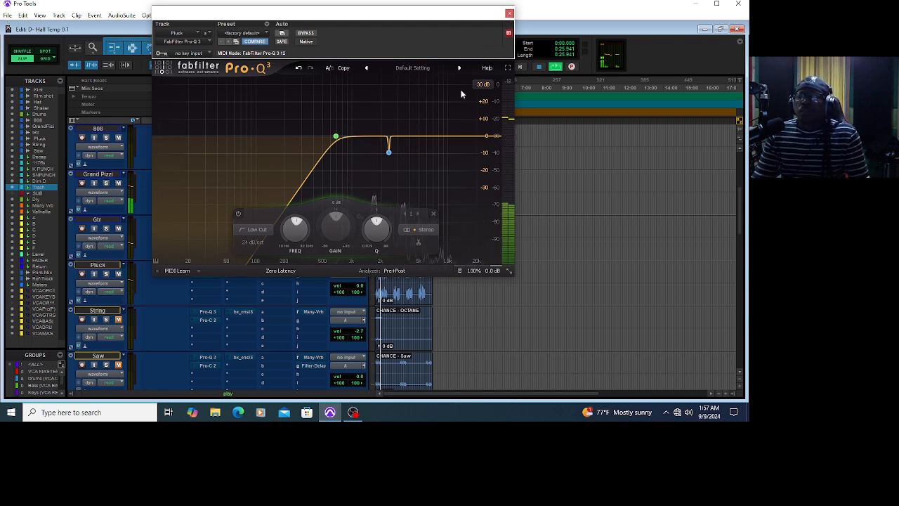
- Set the gain of the Pluck EQ's 2424.5 Hz Bell band to -8.16 dB and close the Pro-Q 3
click(389, 153)
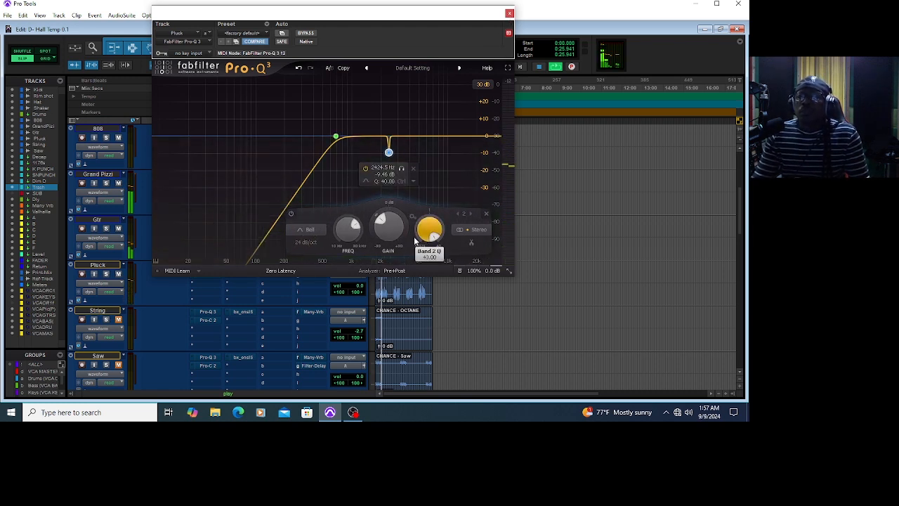
drag(387, 227, 391, 202)
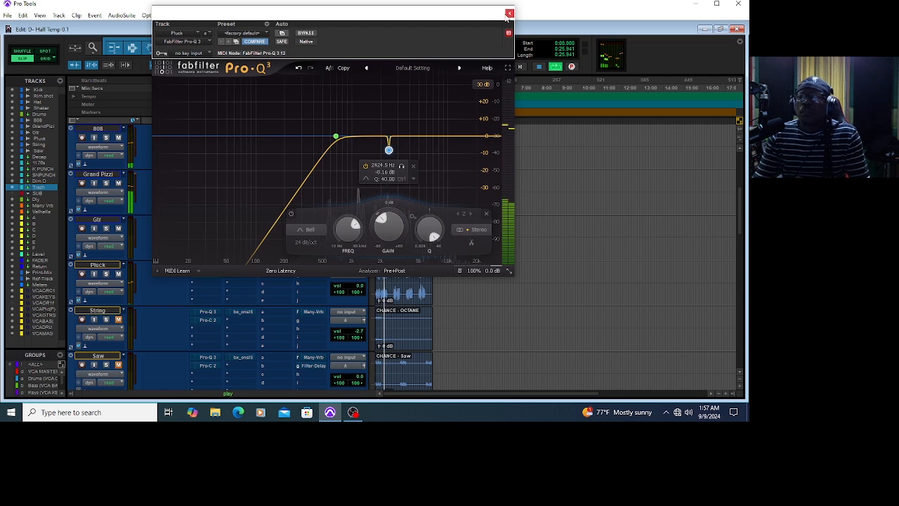
click(510, 14)
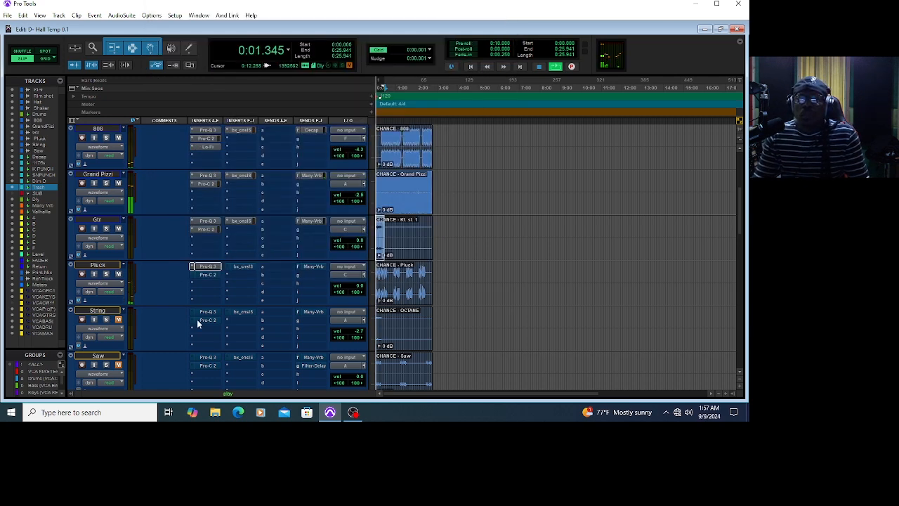
- Take the Pluck track's Pro-C 2 insert out of bypass and close the compressor
click(205, 274)
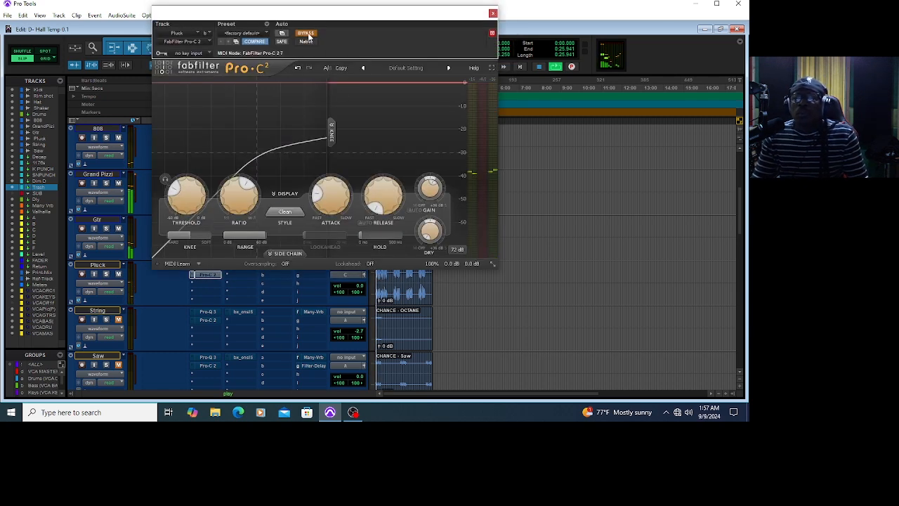
click(308, 34)
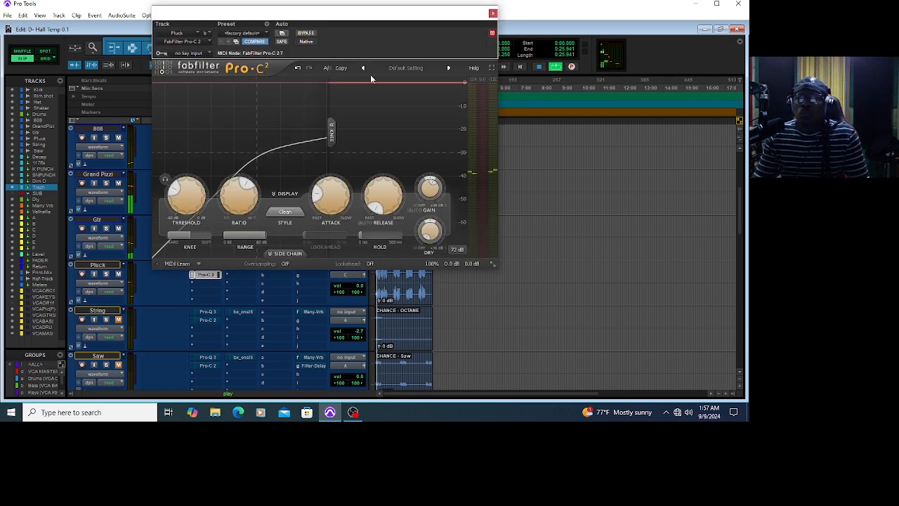
click(493, 13)
- Take the Pluck track's bx_console insert out of bypass, close it and unmute the track's Many-Vrb send
click(244, 267)
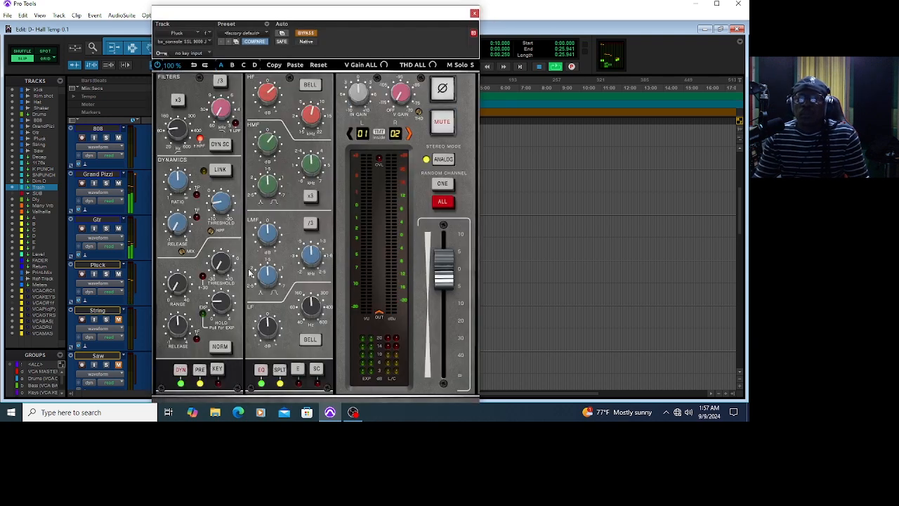
click(474, 13)
click(315, 266)
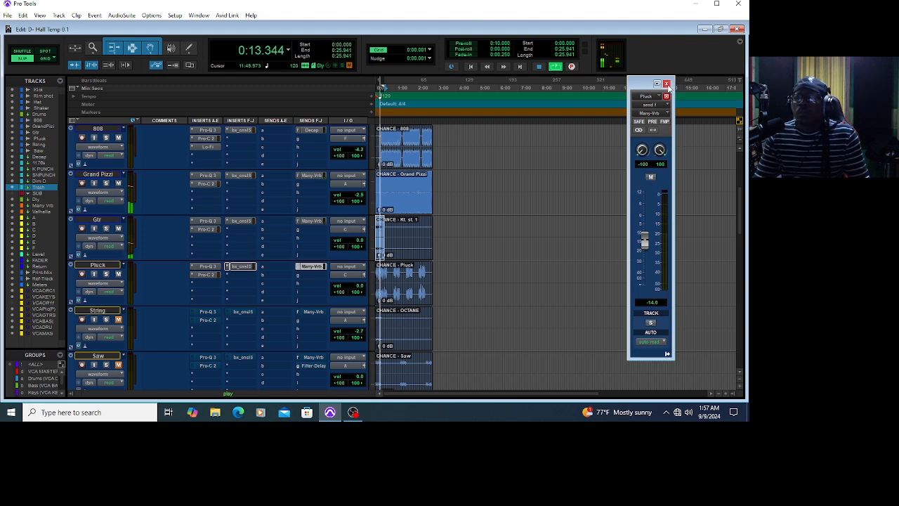
- Unmute the String track, take its Pro-Q 3 insert out of bypass and close the EQ
click(667, 97)
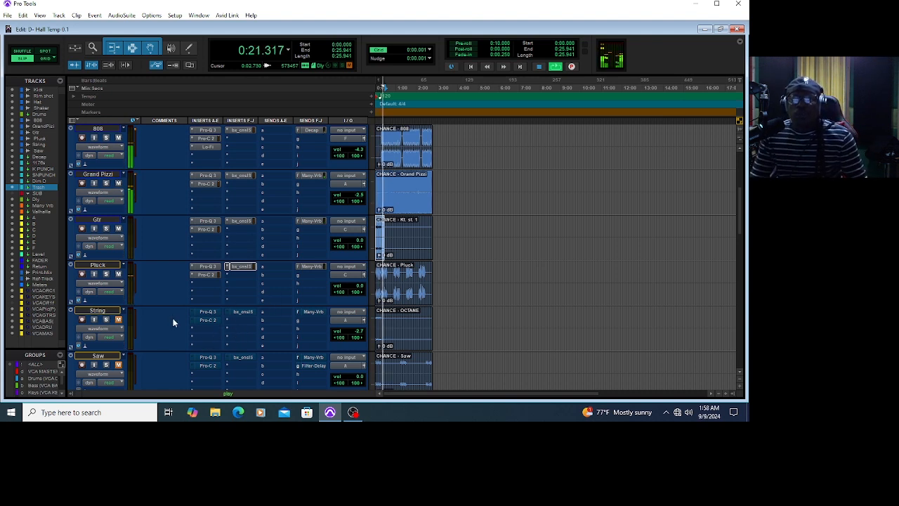
click(119, 320)
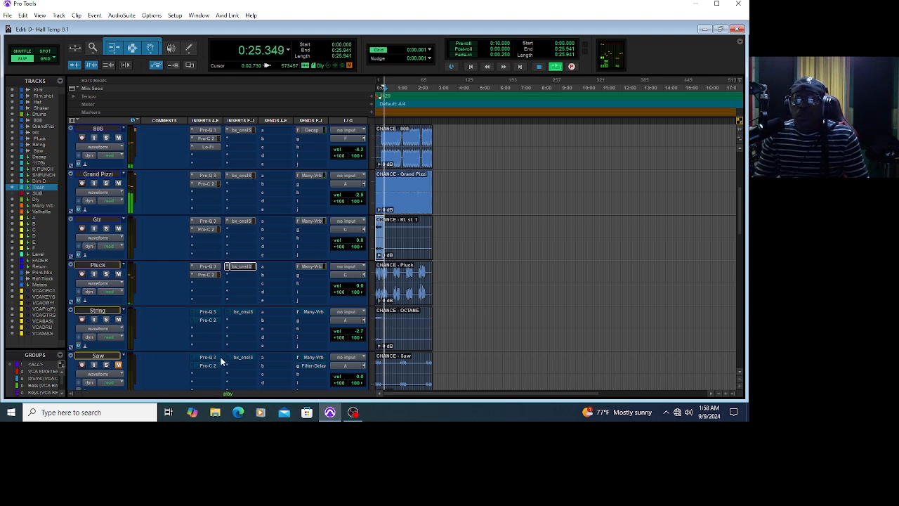
click(207, 312)
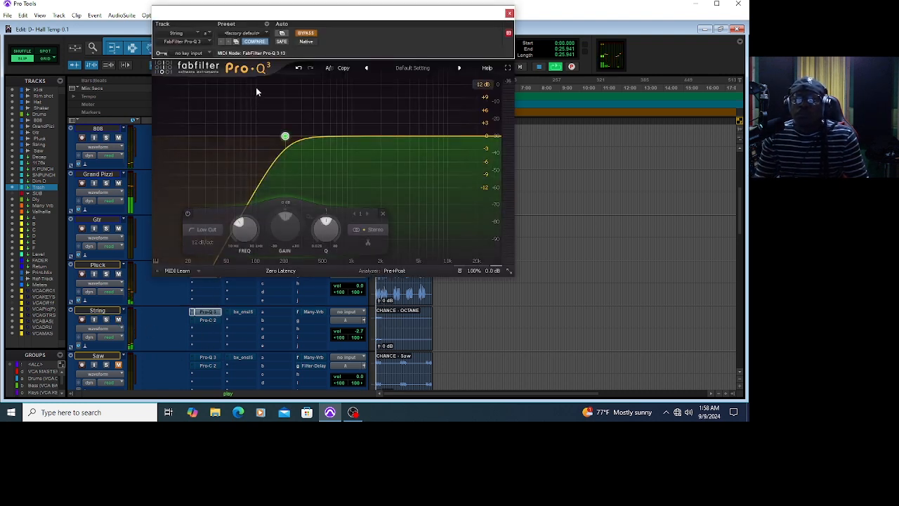
click(314, 33)
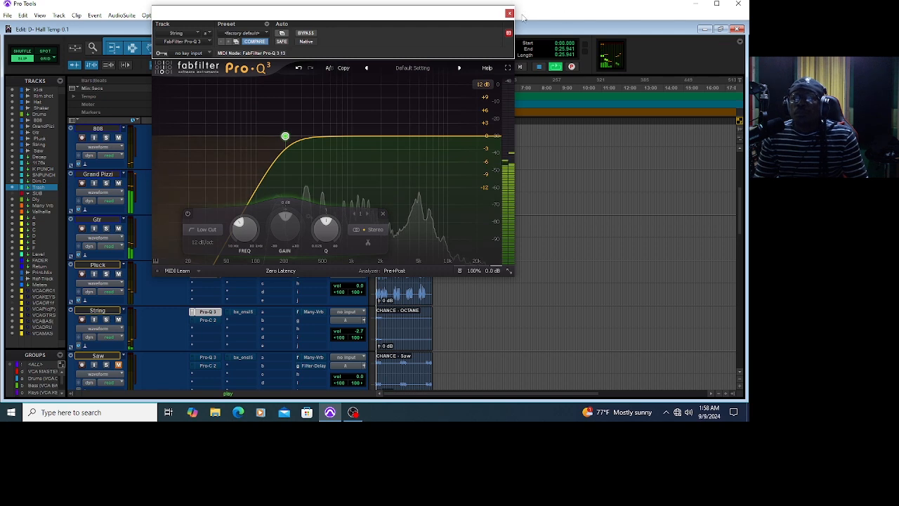
click(510, 13)
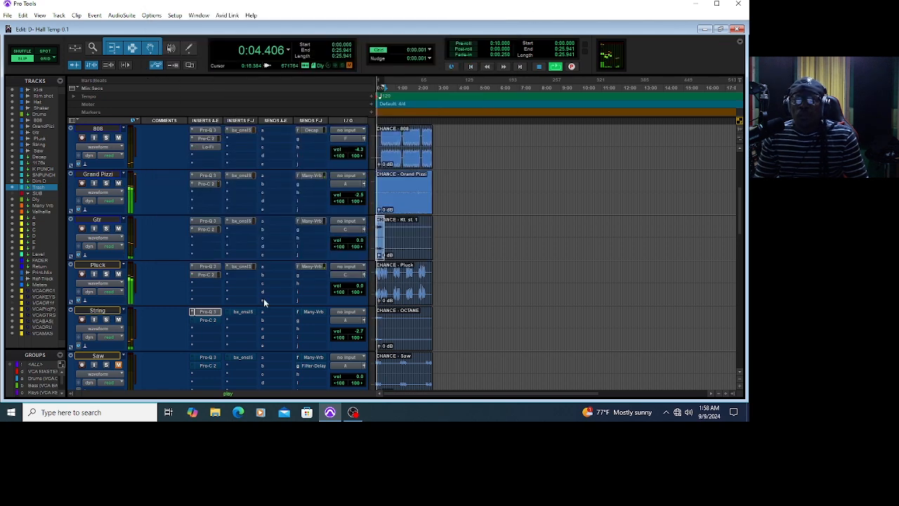
- Take the String track's Pro-C 2 and bx_console inserts out of bypass, closing each plug-in
click(207, 320)
click(306, 33)
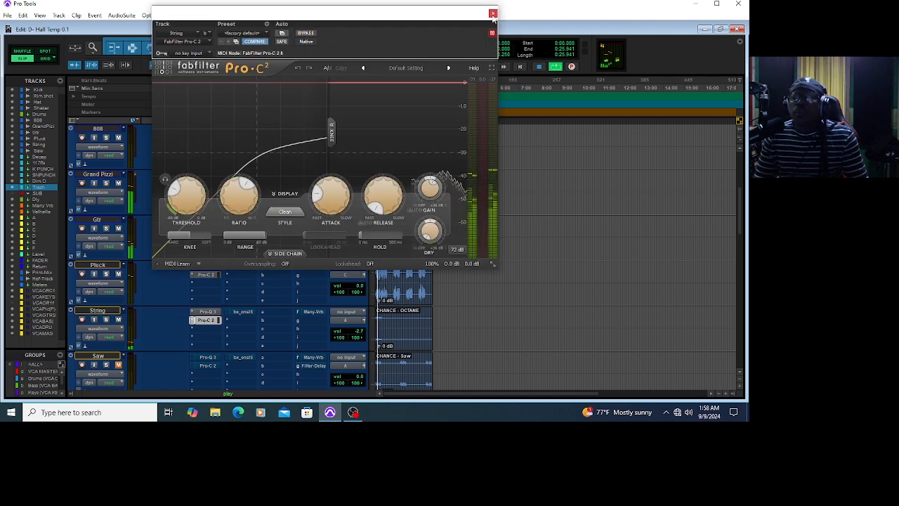
click(493, 13)
click(242, 311)
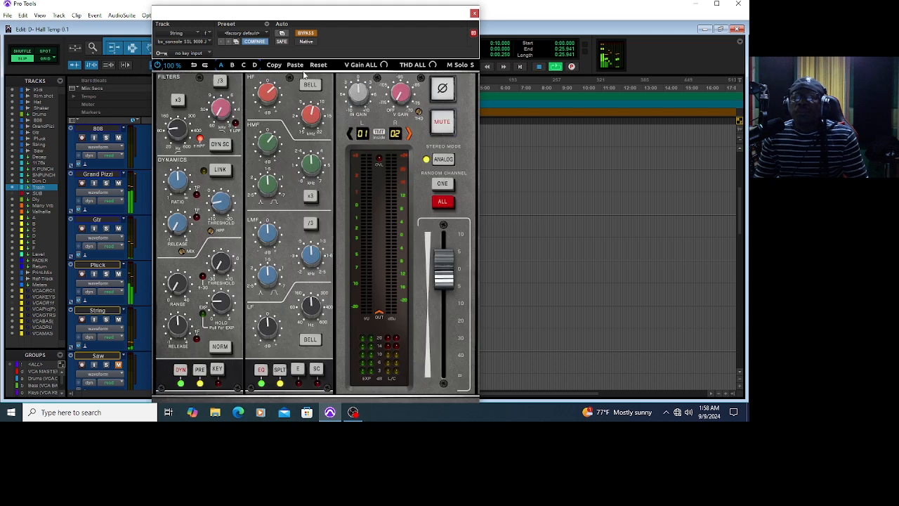
click(307, 34)
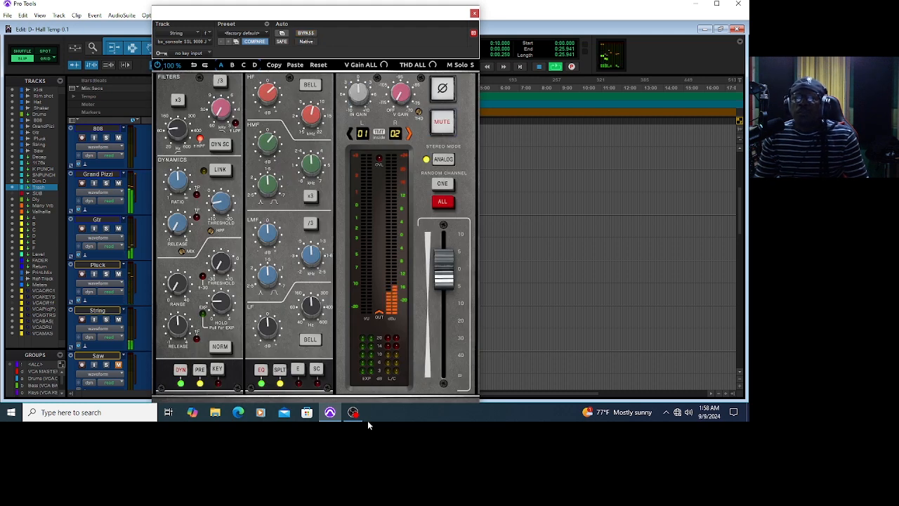
click(475, 14)
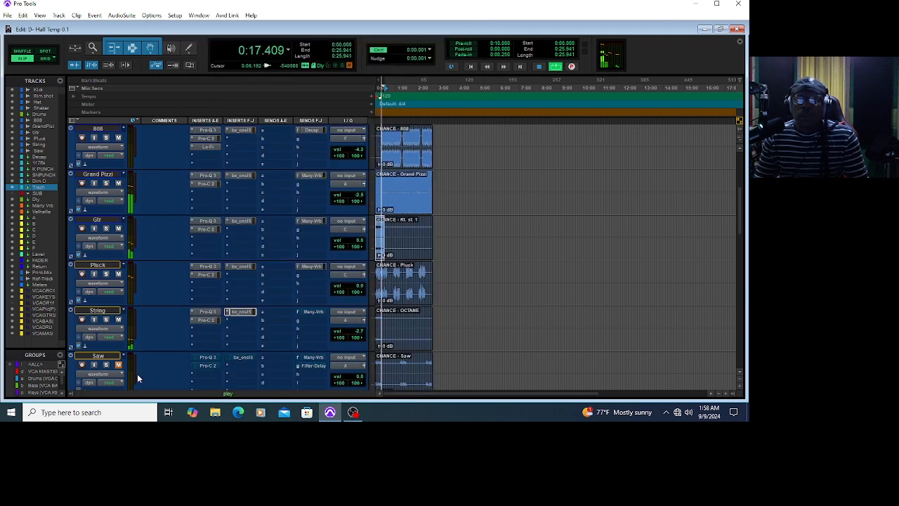
- Lower the LF gain in the String track's bx_console to -1.1 dB, close it and unmute the track's Many-Vrb send
click(242, 312)
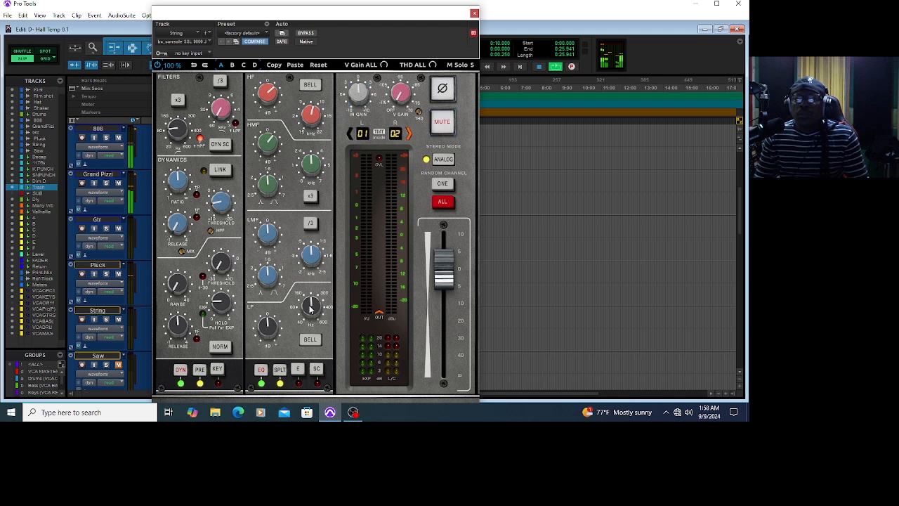
drag(268, 327, 268, 333)
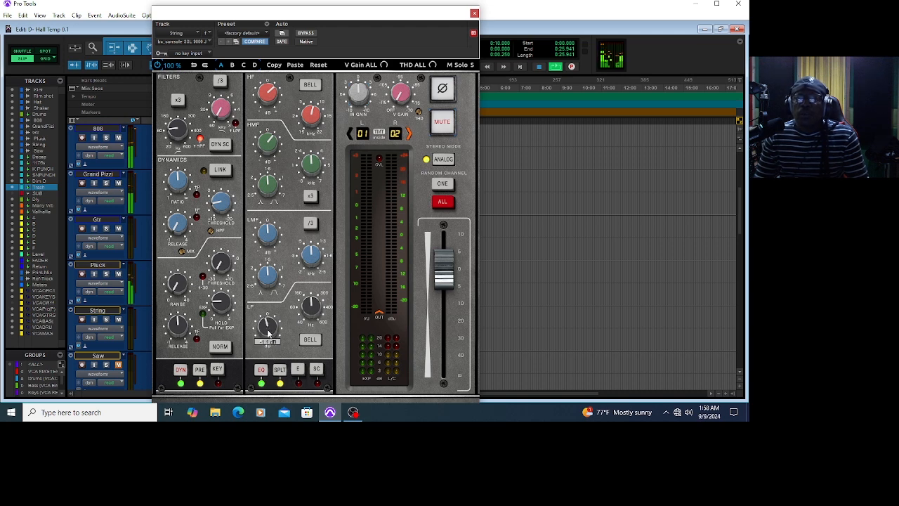
click(474, 14)
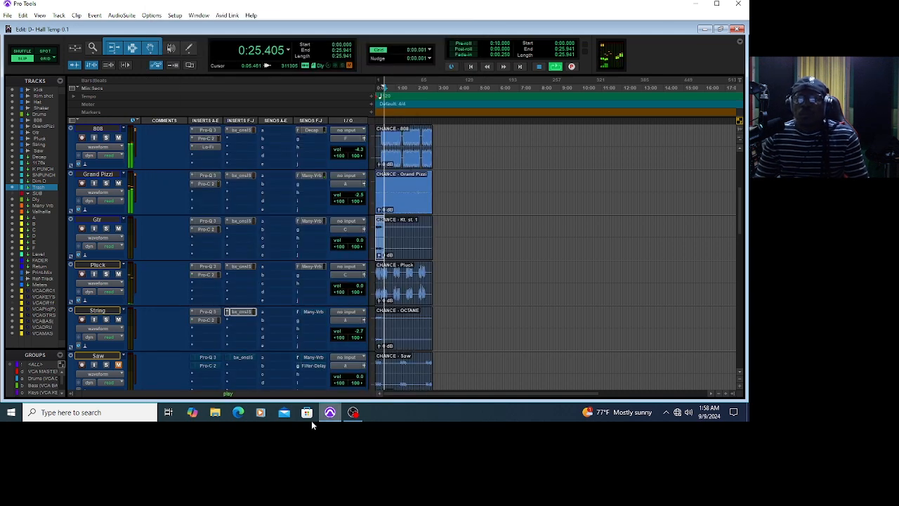
click(315, 312)
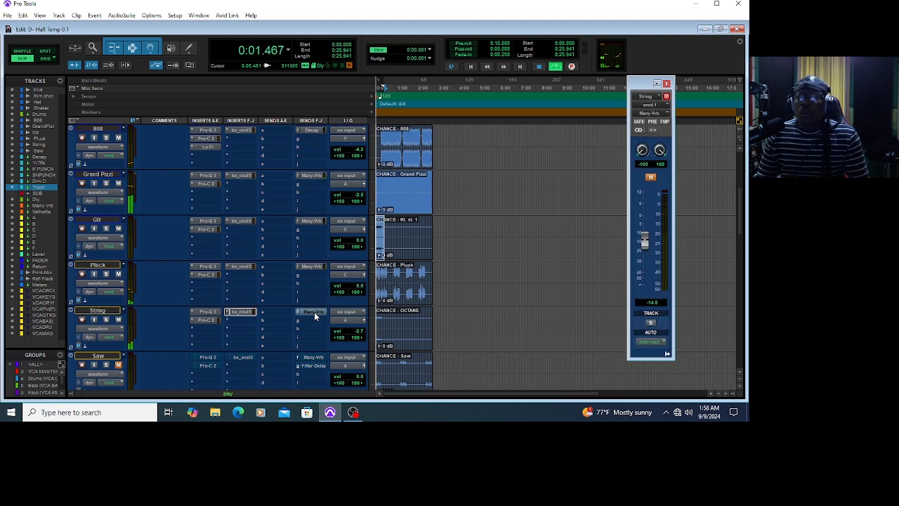
click(649, 178)
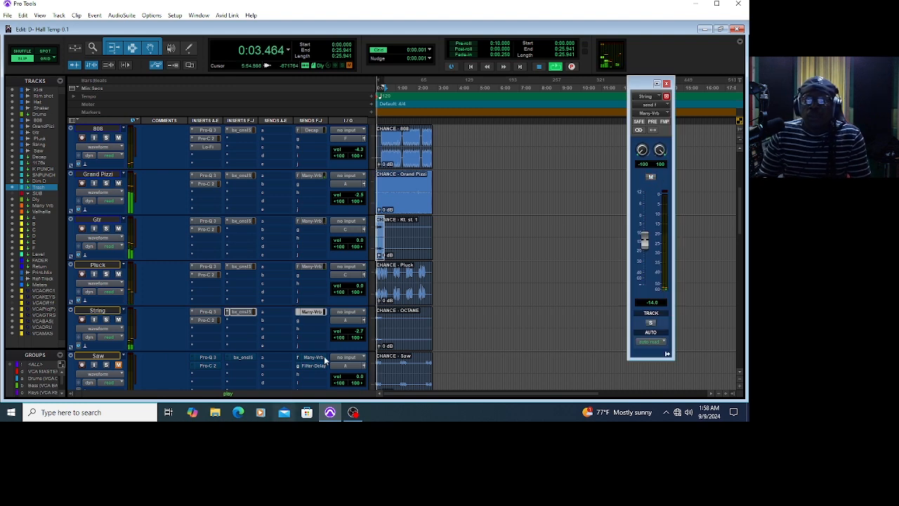
- Unmute the Saw track and take its Pro-Q 3, Pro-C 2 and bx_console inserts out of bypass
scroll(257, 341, down, 1)
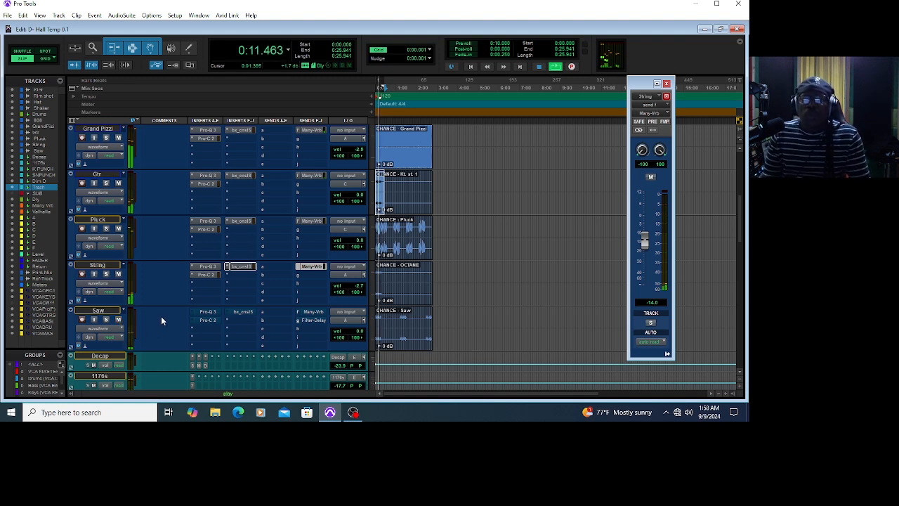
click(208, 313)
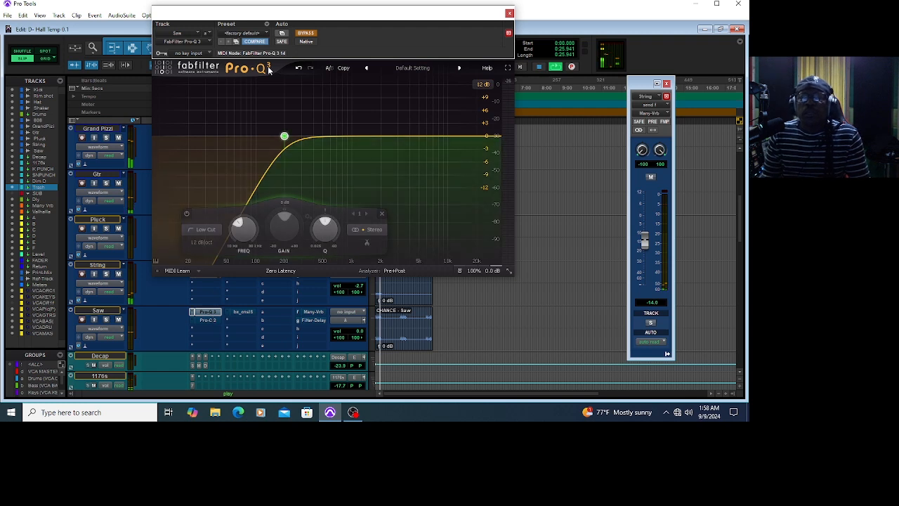
click(307, 34)
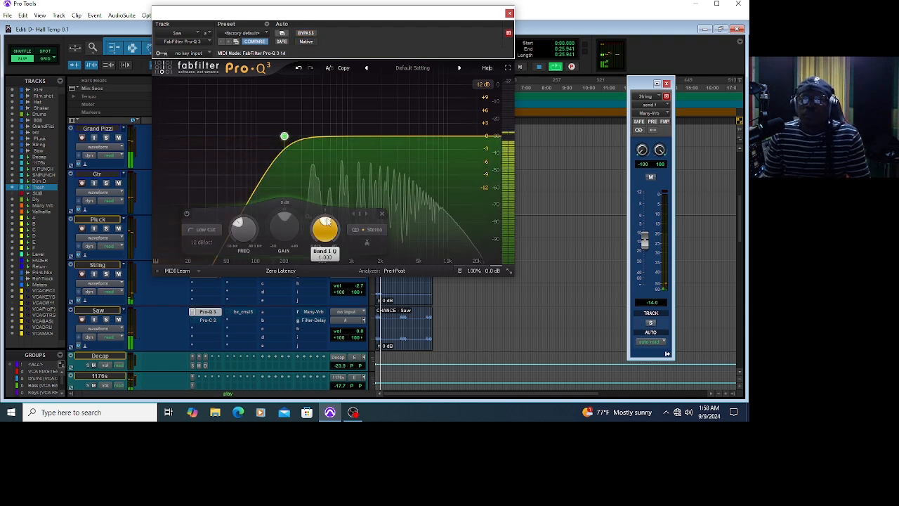
click(205, 320)
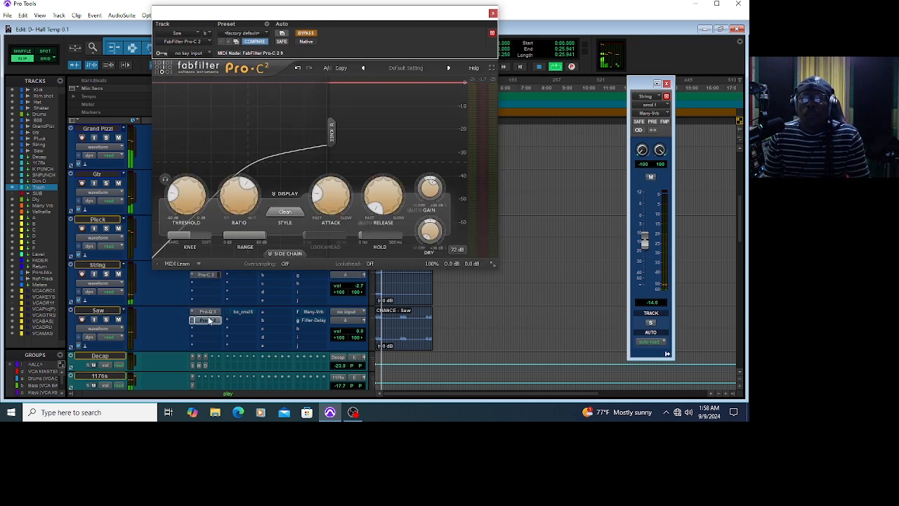
click(492, 14)
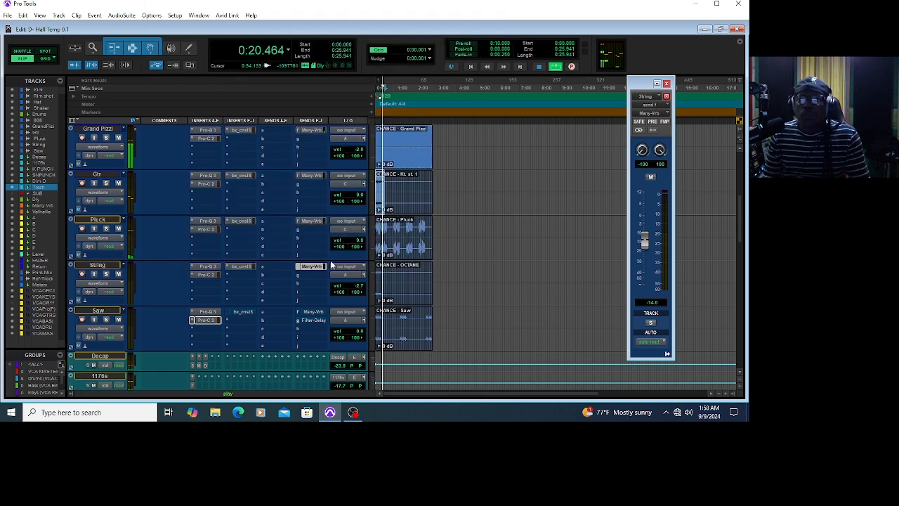
click(243, 312)
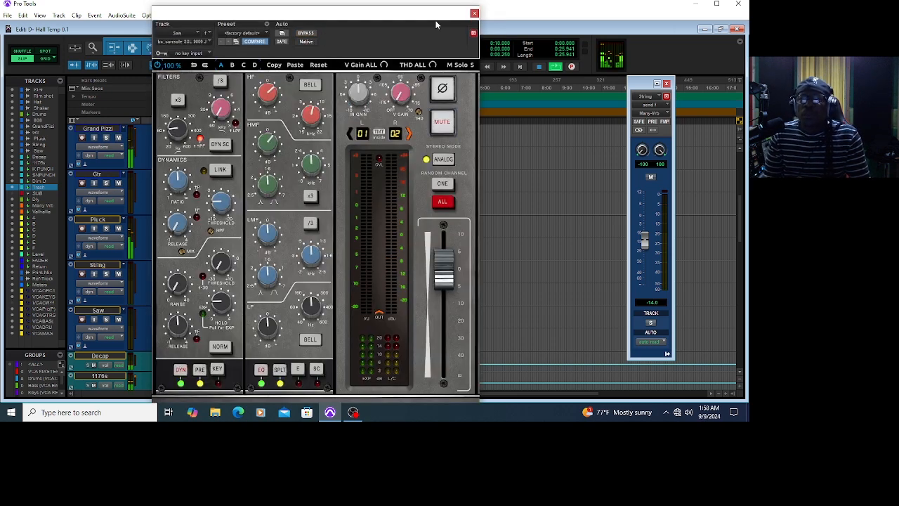
click(474, 14)
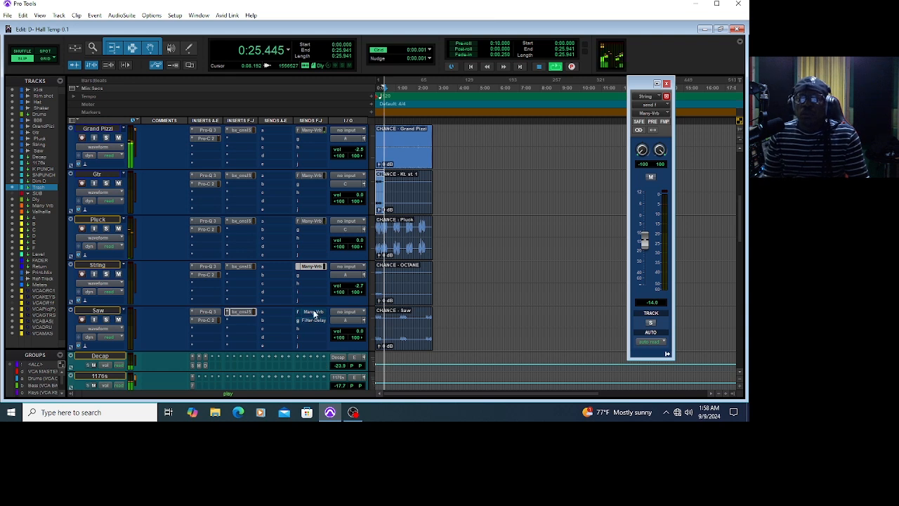
- Unmute the Saw track's Many-Vrb and Filter-Delay sends
click(313, 311)
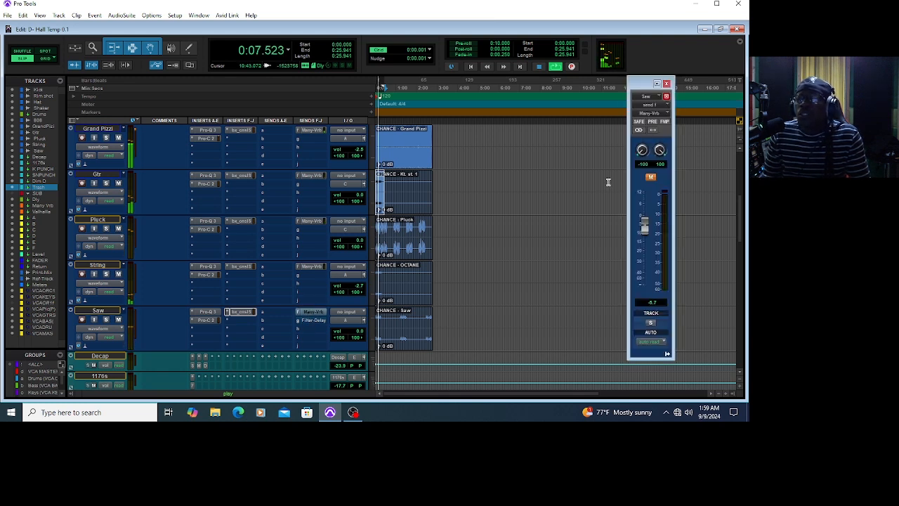
click(652, 177)
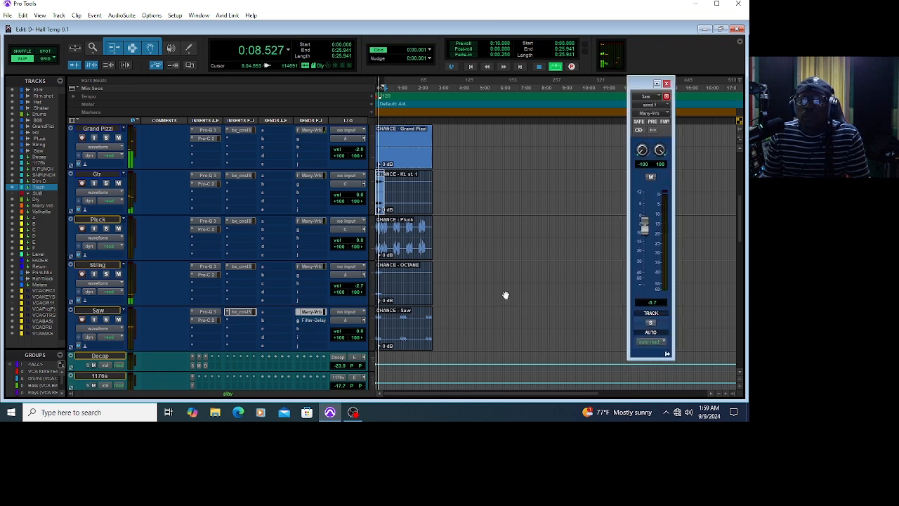
click(309, 320)
click(651, 178)
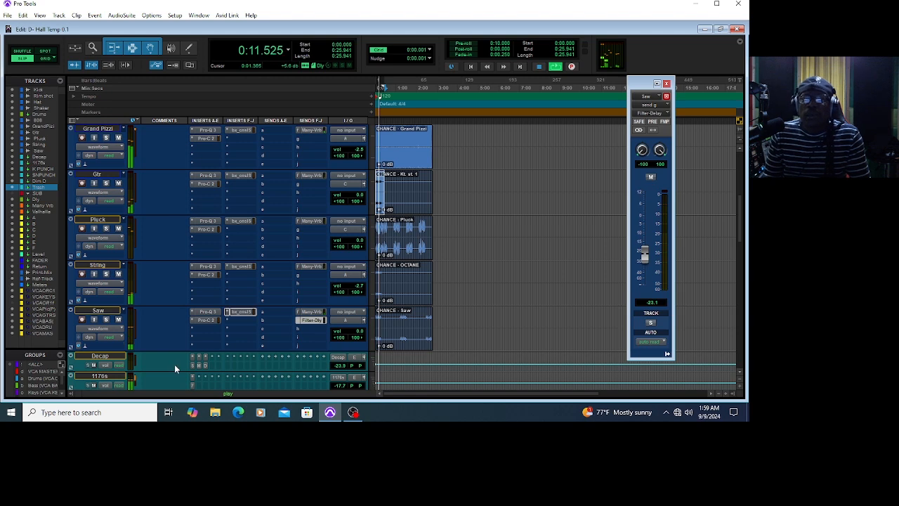
- Check the H-Delay settings on the Dly aux track and close the plug-in
scroll(160, 341, down, 5)
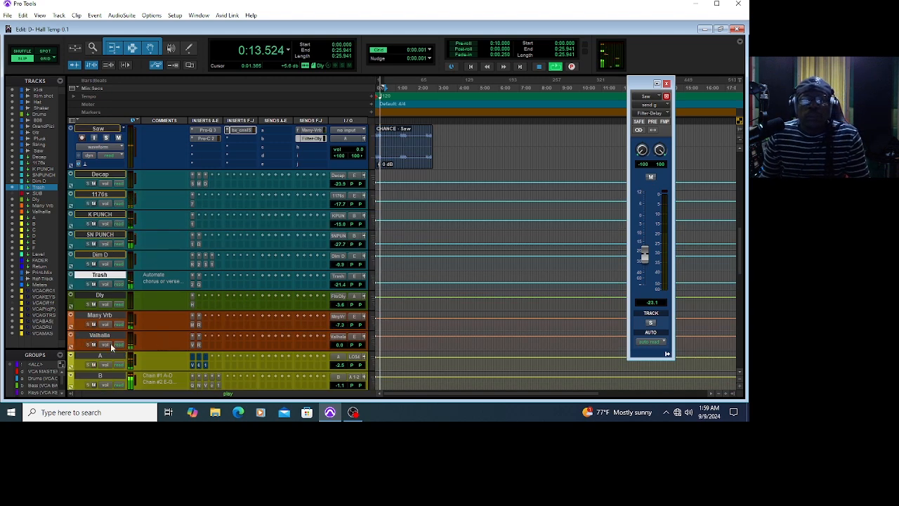
click(195, 304)
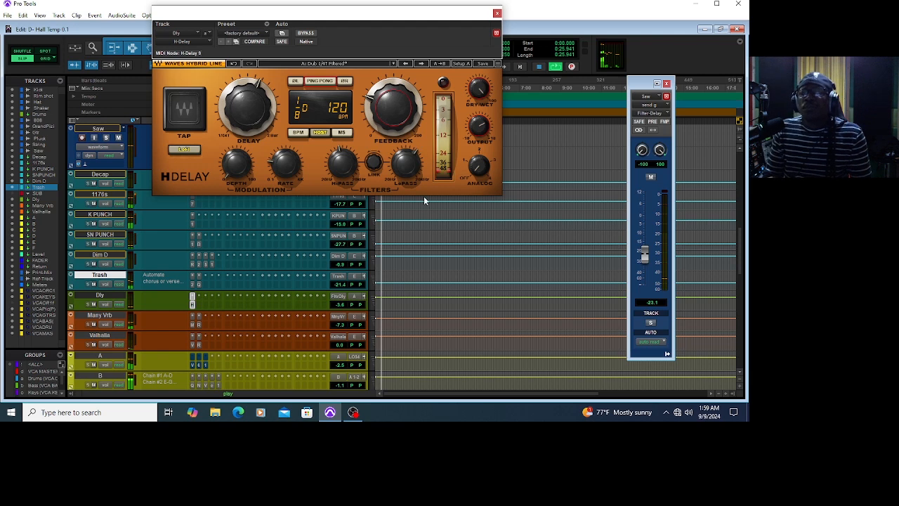
click(496, 14)
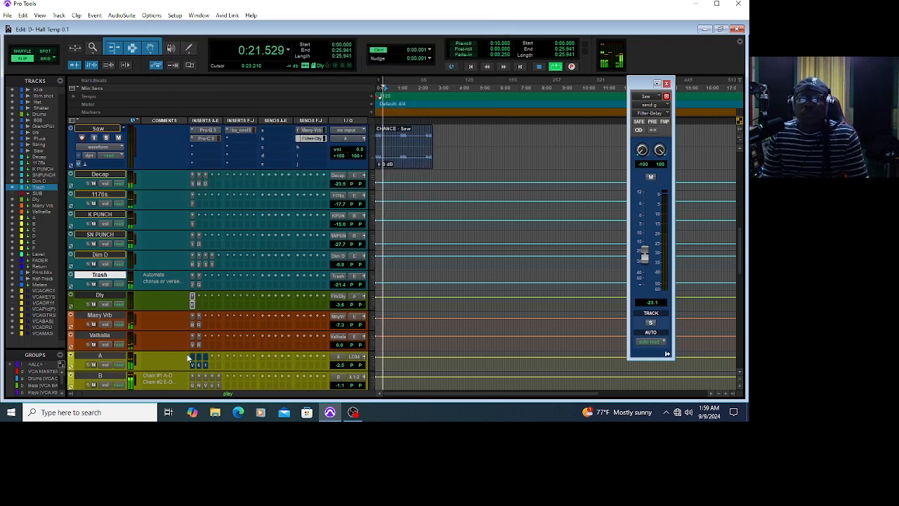
- Take the Virtual Mix Rack insert on the C bus out of bypass, look over its Revival and Trimmer modules and close it
scroll(230, 315, down, 3)
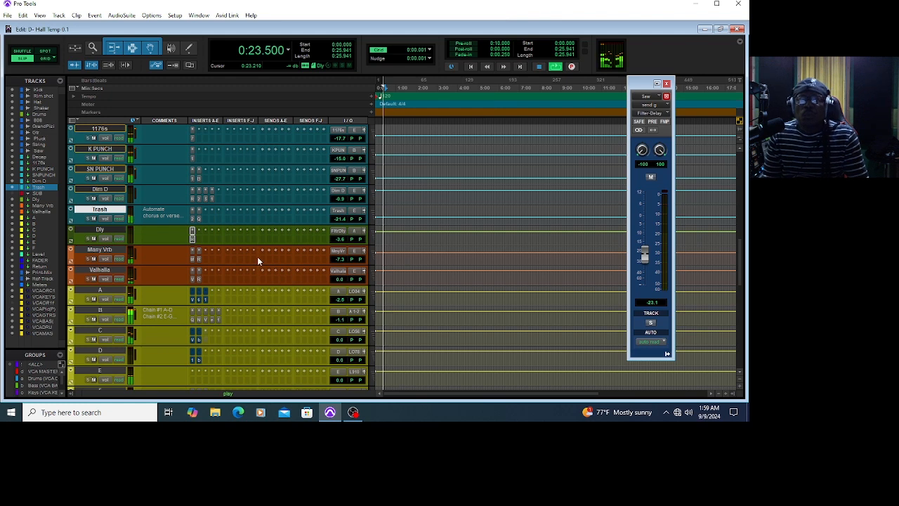
scroll(259, 259, down, 4)
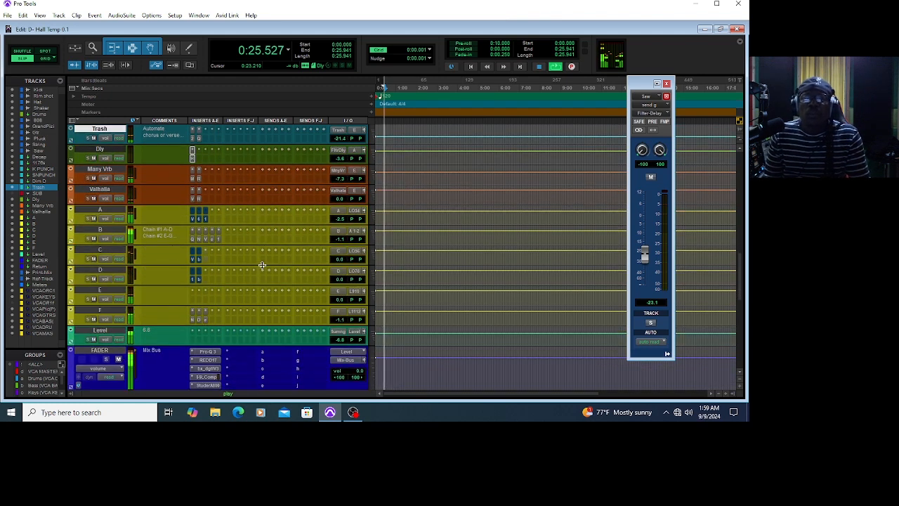
key(Return)
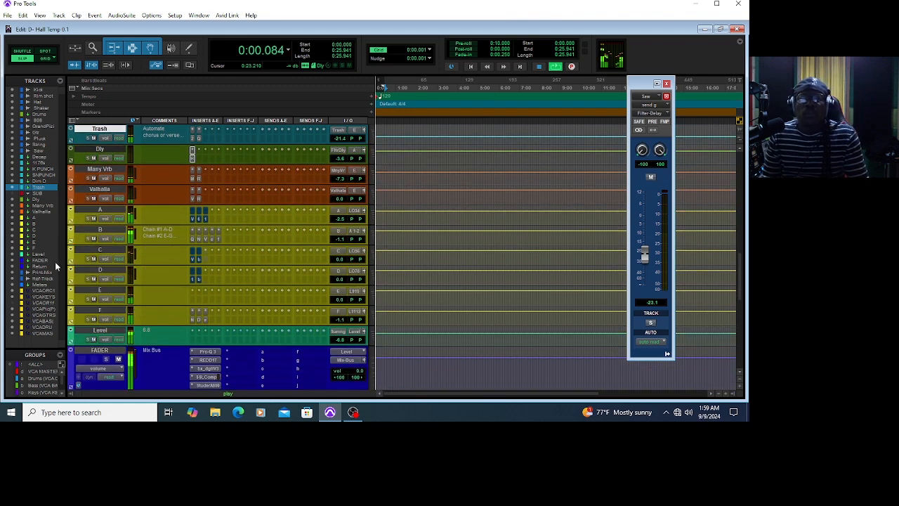
click(192, 258)
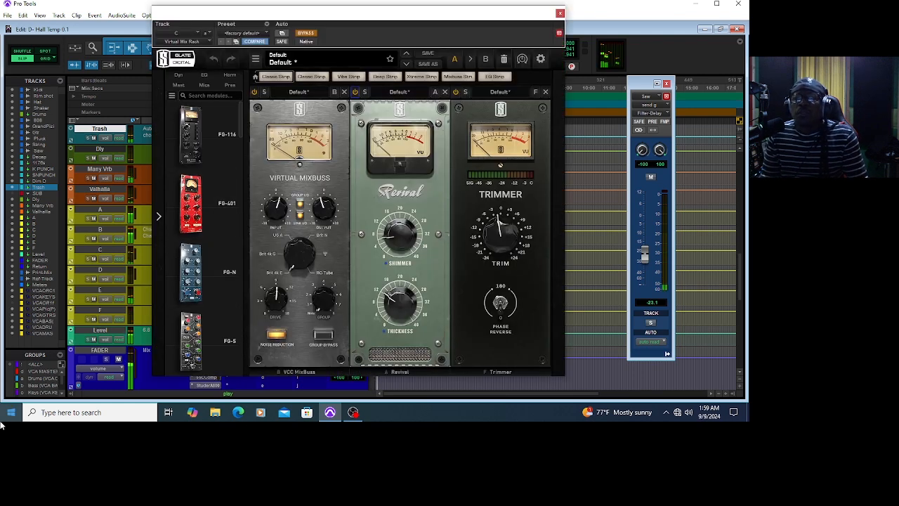
click(312, 36)
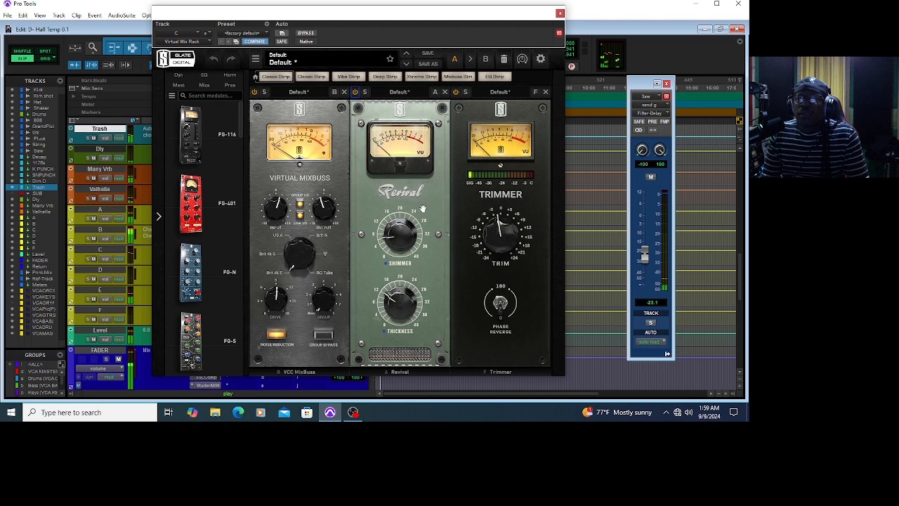
mouse_move(385, 242)
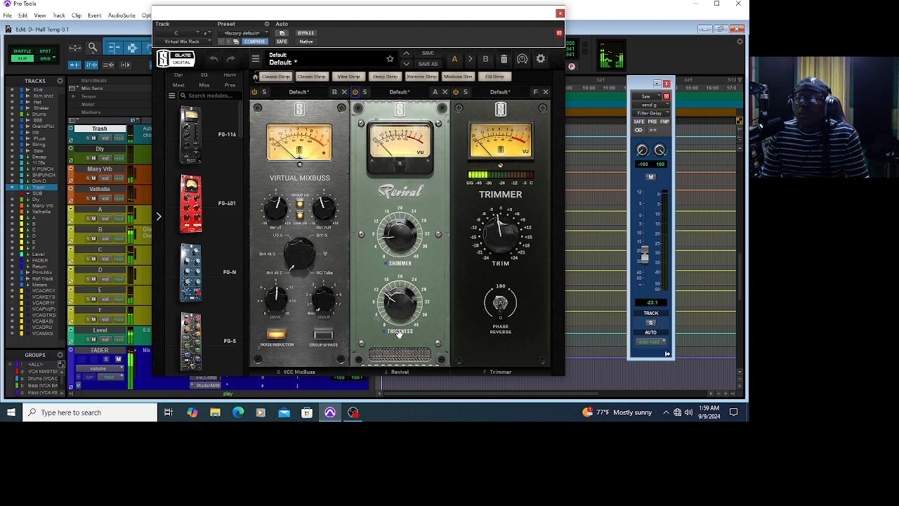
mouse_move(498, 221)
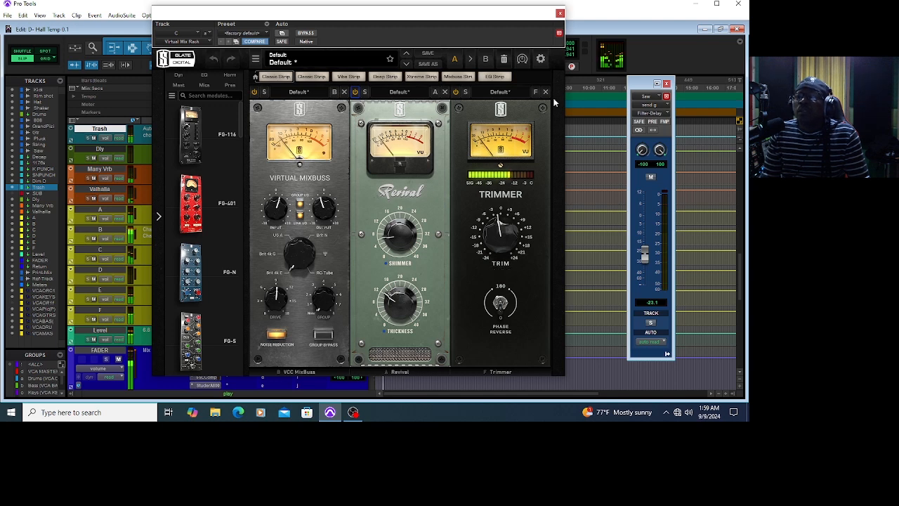
click(560, 14)
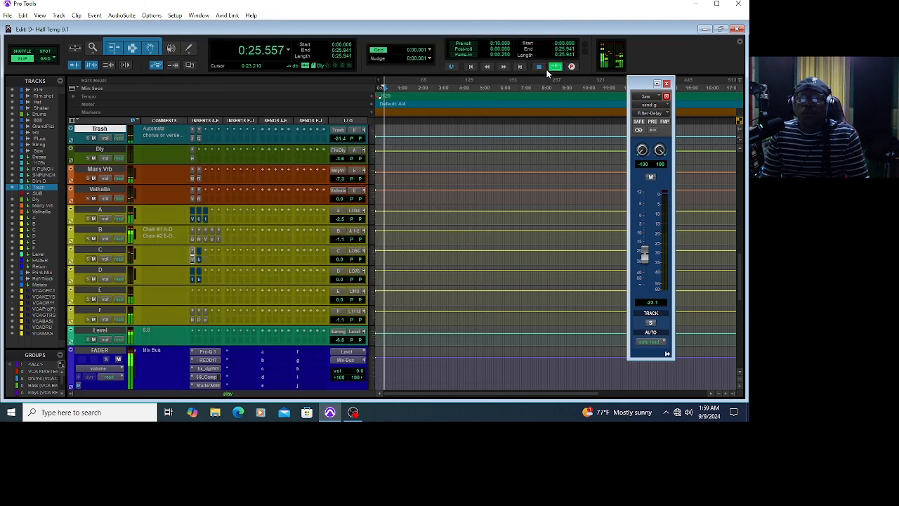
- Take the bx_digital V3 insert on the C bus out of bypass and close it
click(195, 259)
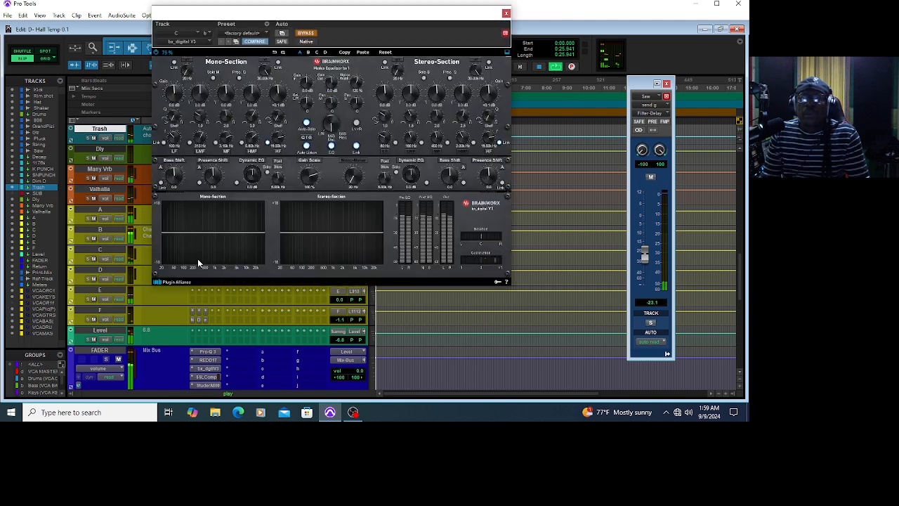
click(306, 35)
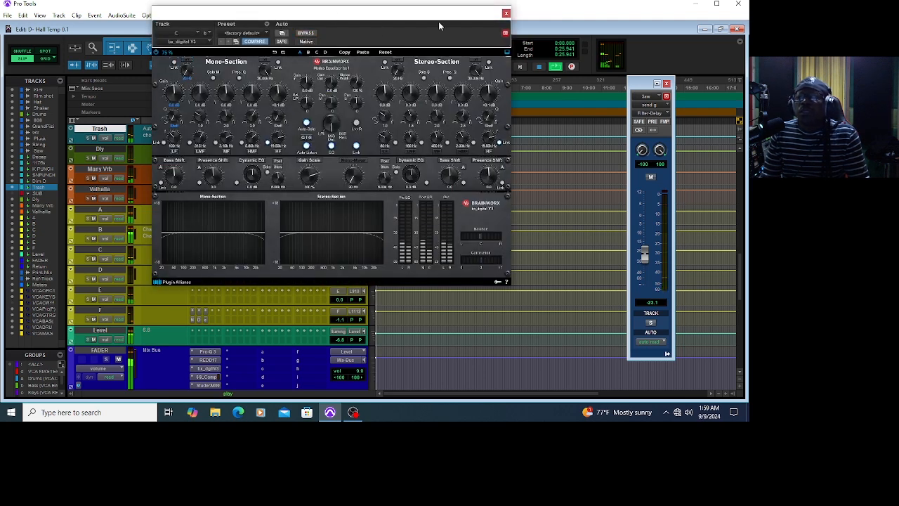
click(506, 13)
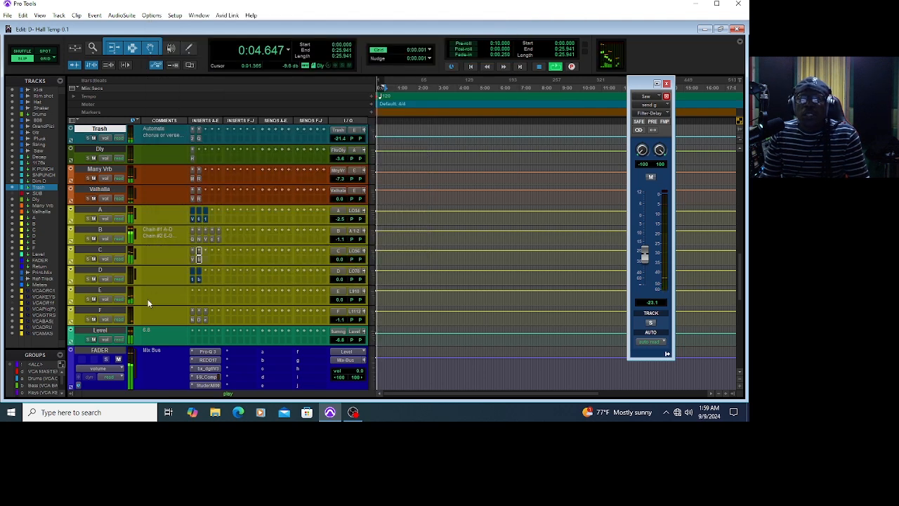
- Take the NEOLD U17 and bx_digital V3 inserts on the D bus out of bypass and close both plug-ins
click(195, 280)
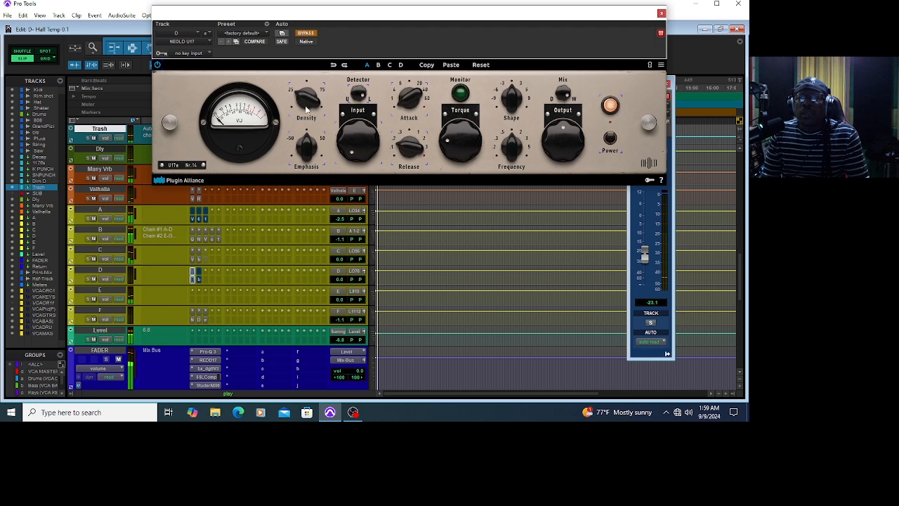
click(307, 35)
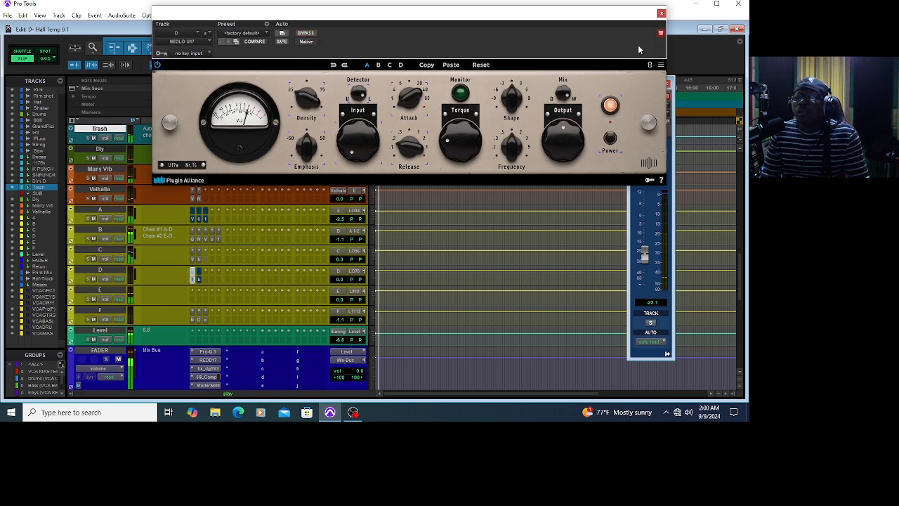
click(661, 14)
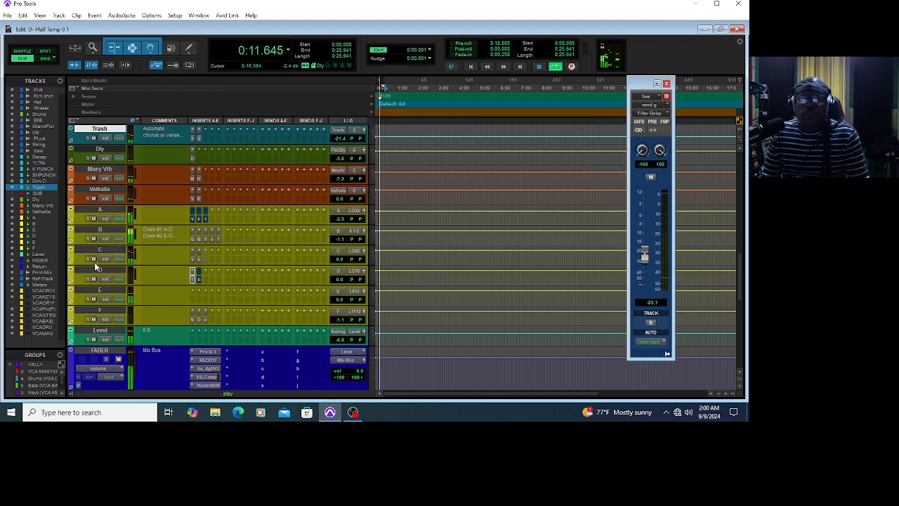
click(198, 280)
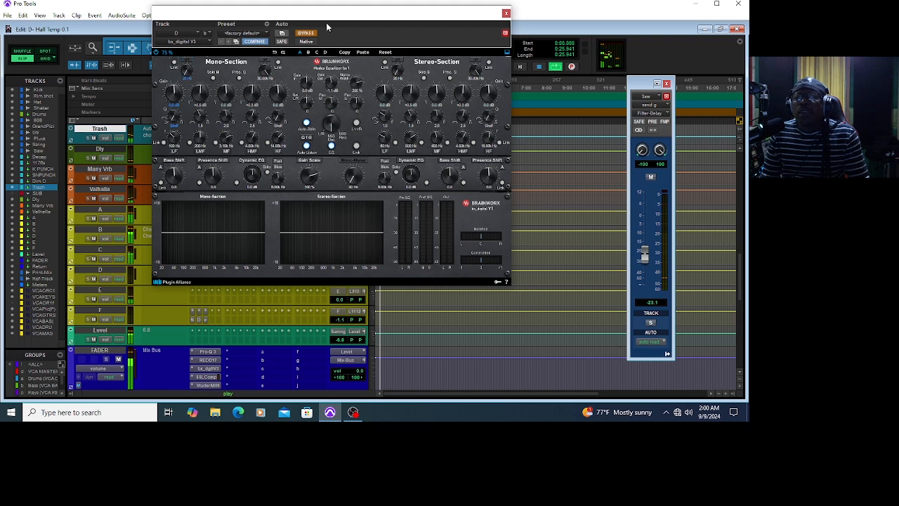
click(506, 14)
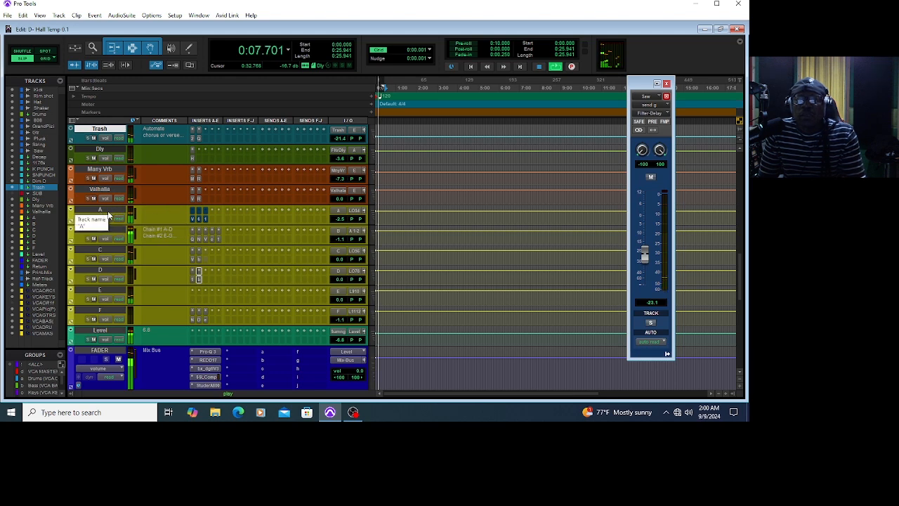
- Take the A bus's Virtual Mix Rack, Comp DIODE-609 and PuigTec EQP1A inserts out of bypass, closing each plug-in
click(193, 219)
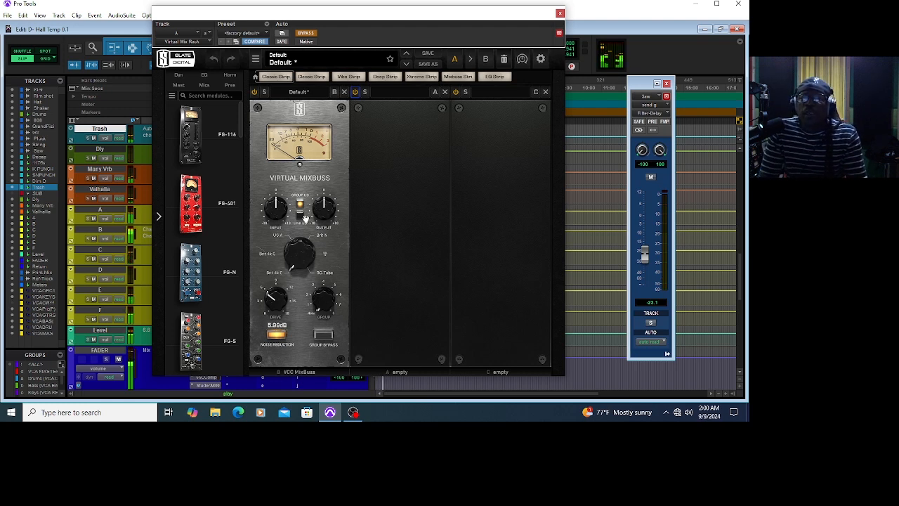
click(305, 34)
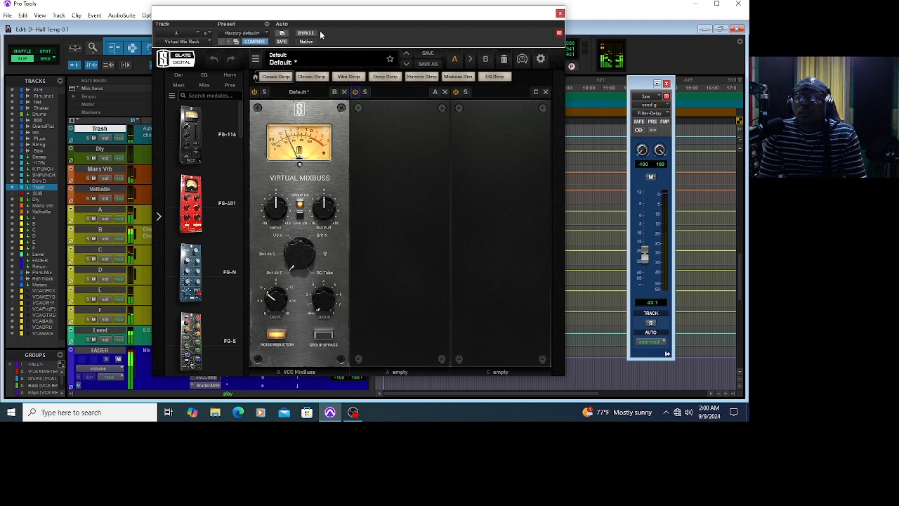
click(560, 13)
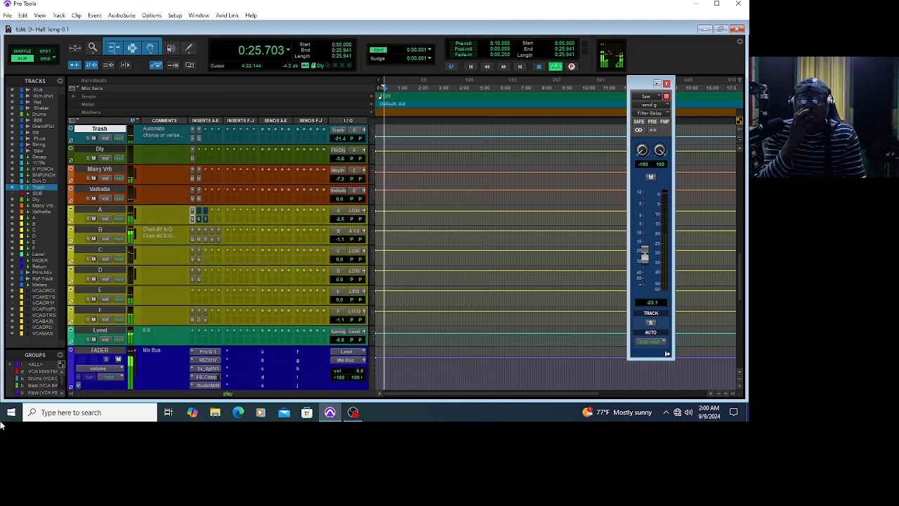
click(197, 219)
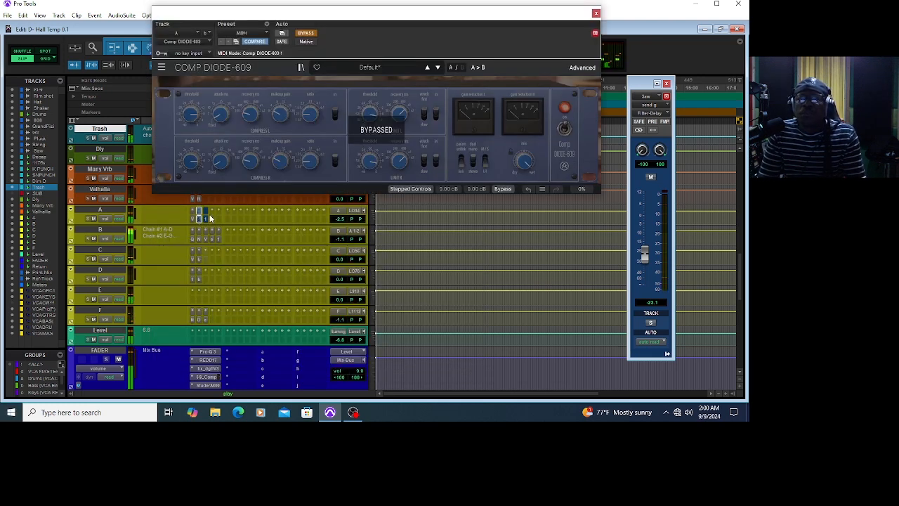
click(305, 33)
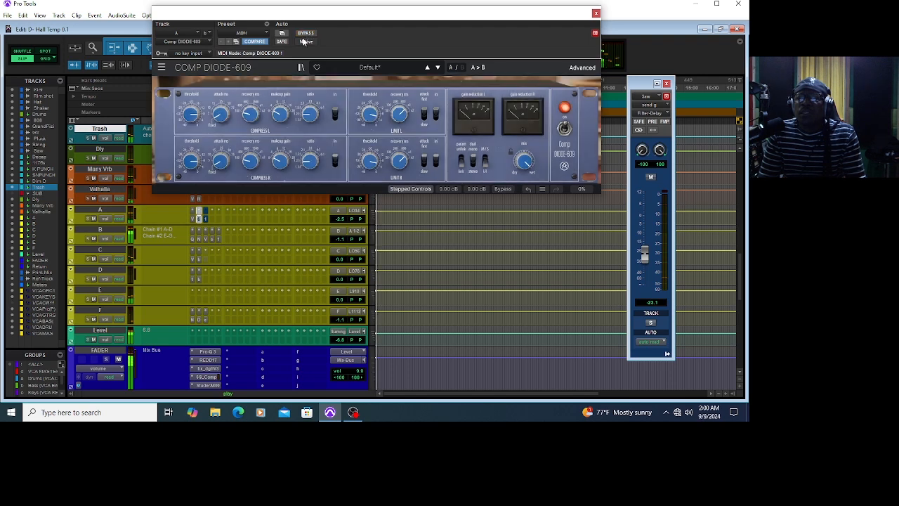
click(596, 14)
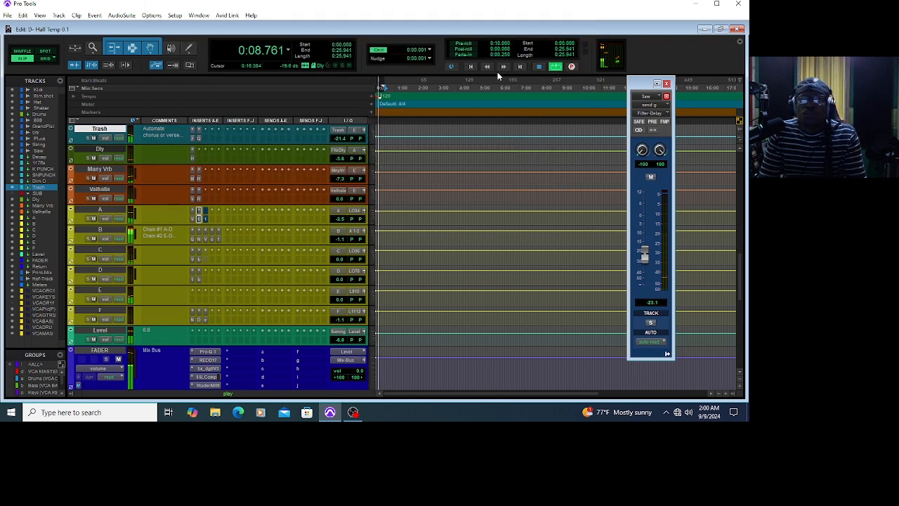
click(205, 218)
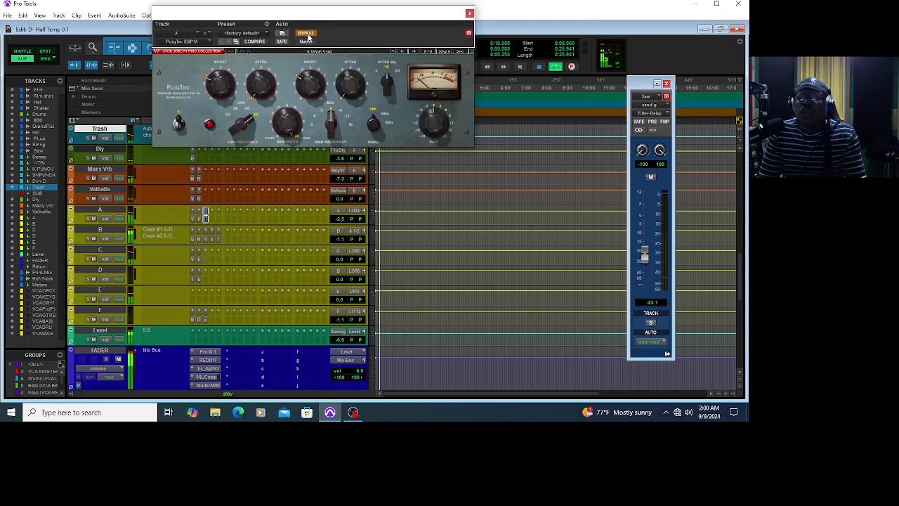
click(470, 13)
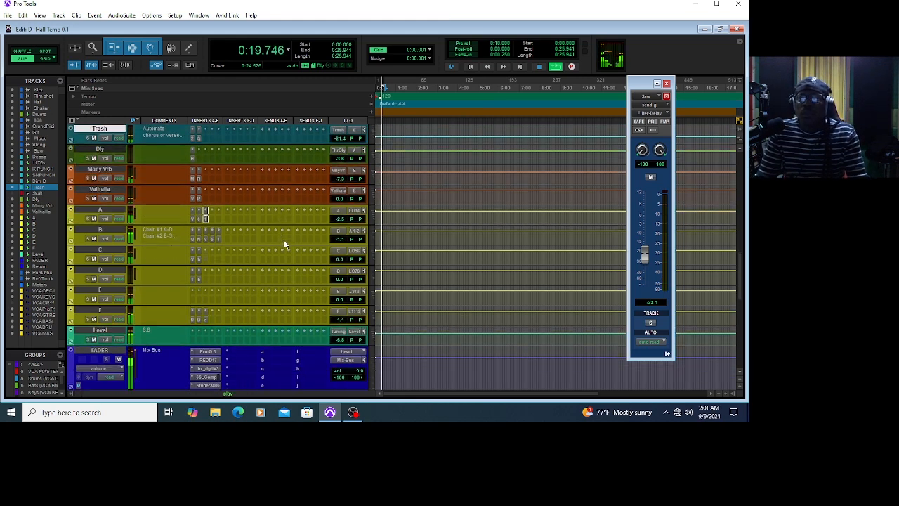
- Restart playback from the beginning and review the instrument, aux and subgroup tracks while listening to the full mix
scroll(285, 245, down, 5)
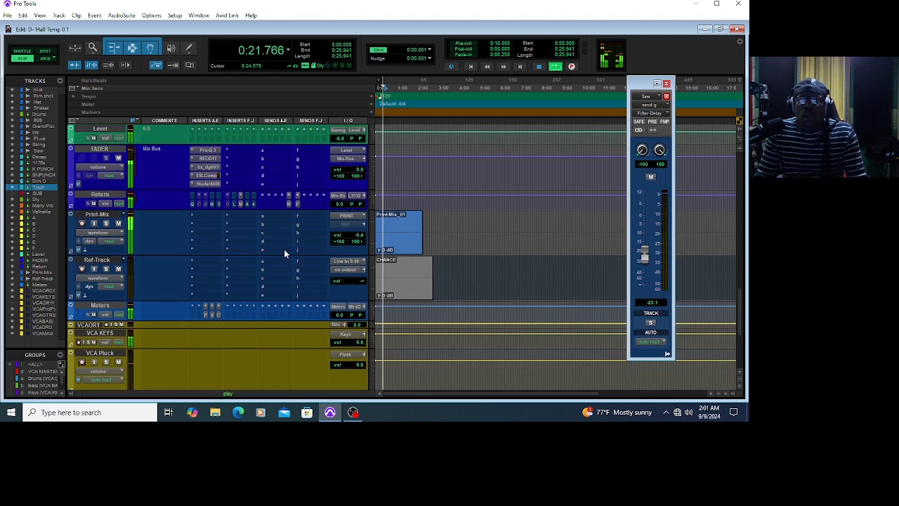
scroll(283, 246, up, 6)
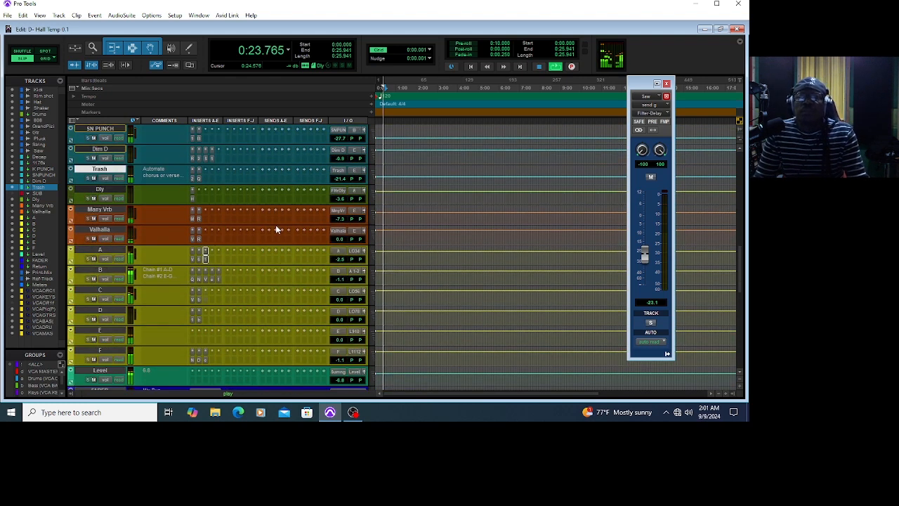
scroll(275, 224, up, 10)
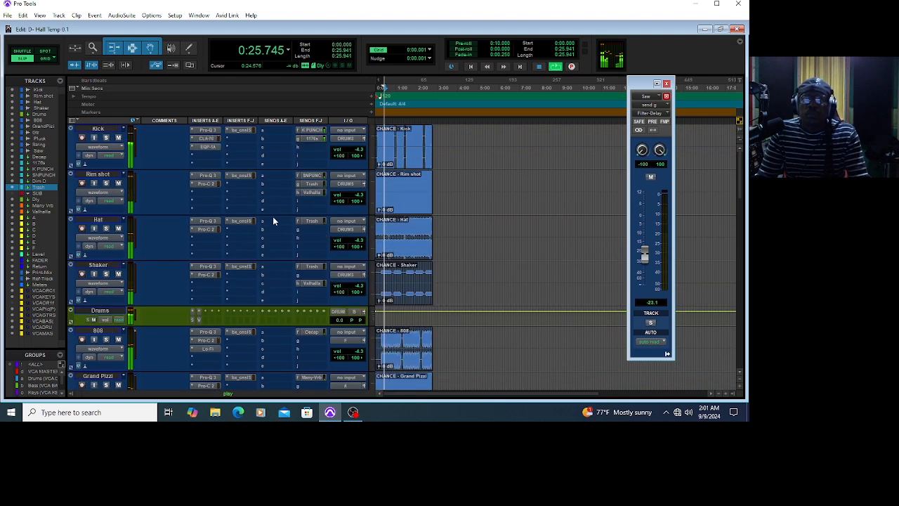
scroll(269, 225, down, 8)
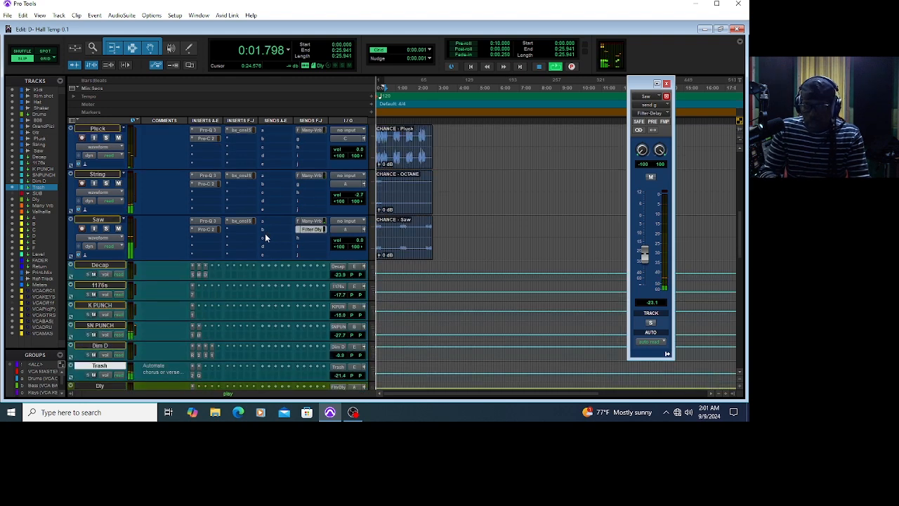
key(space)
key(space)
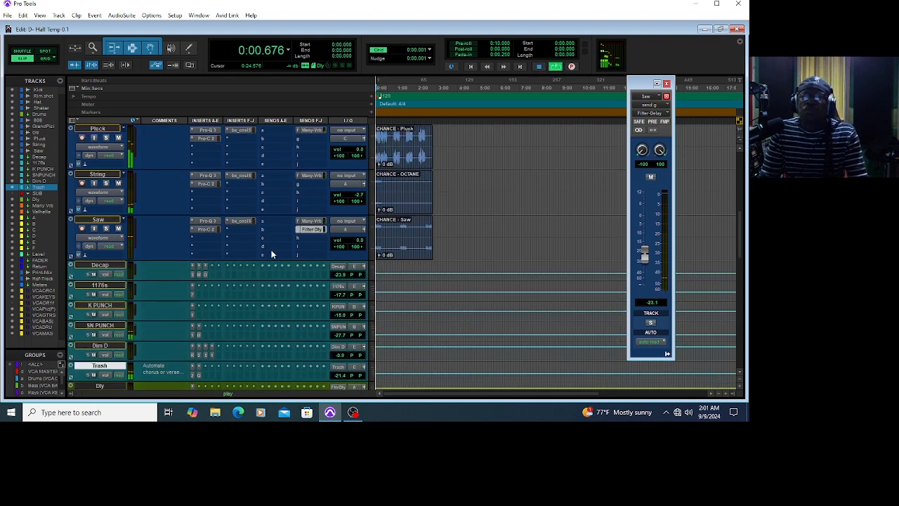
scroll(235, 276, up, 8)
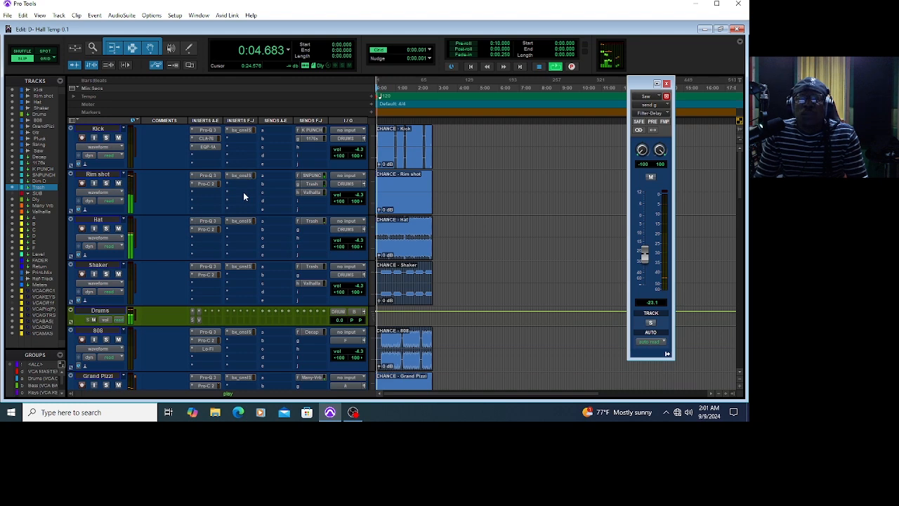
scroll(236, 283, down, 3)
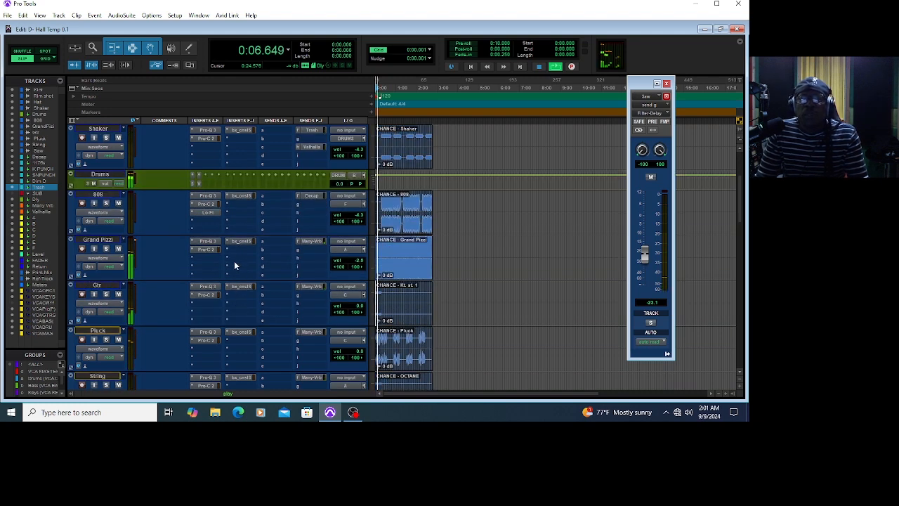
scroll(235, 309, down, 4)
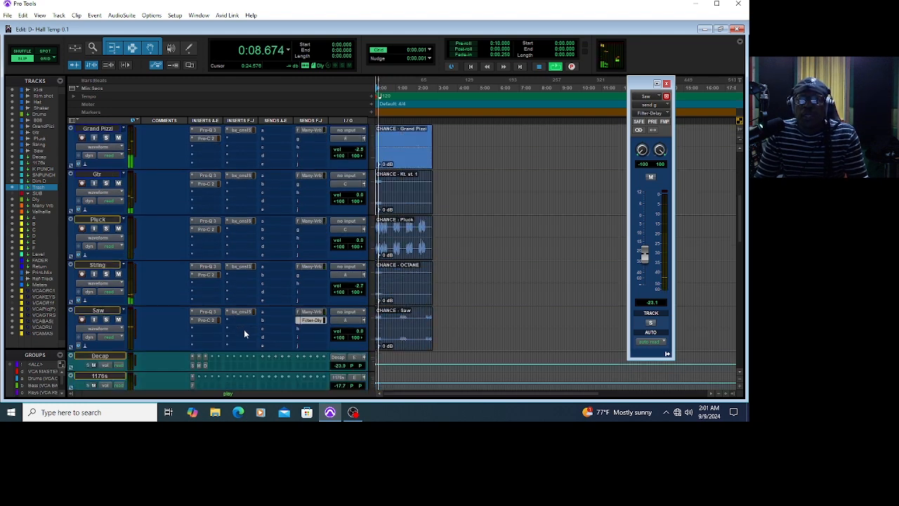
scroll(245, 339, down, 4)
scroll(236, 324, down, 3)
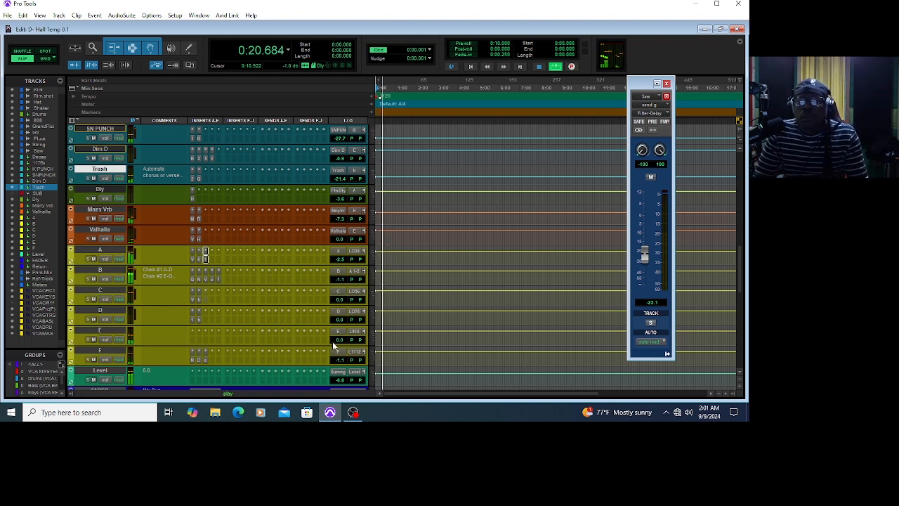
- Take the FabFilter Pro-Q 3 insert on the Return track out of bypass and close it
scroll(316, 332, down, 1)
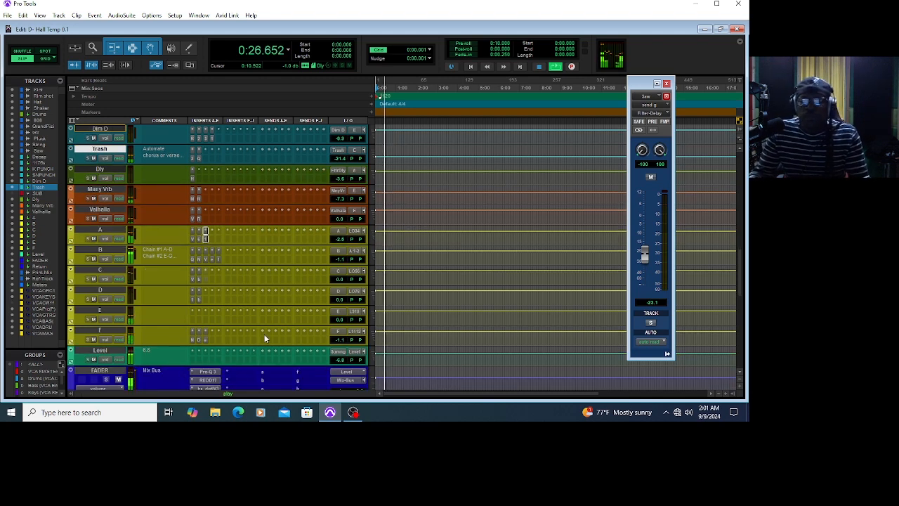
scroll(265, 340, down, 2)
scroll(266, 341, down, 4)
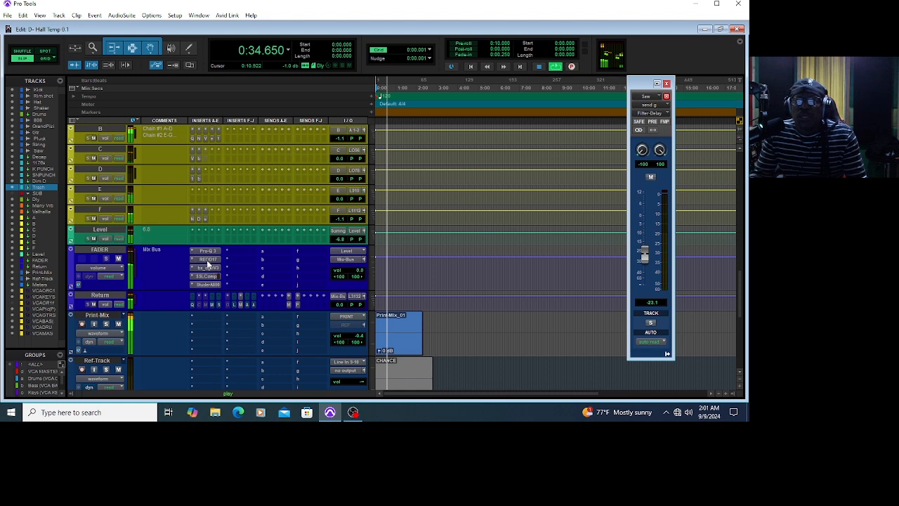
click(192, 306)
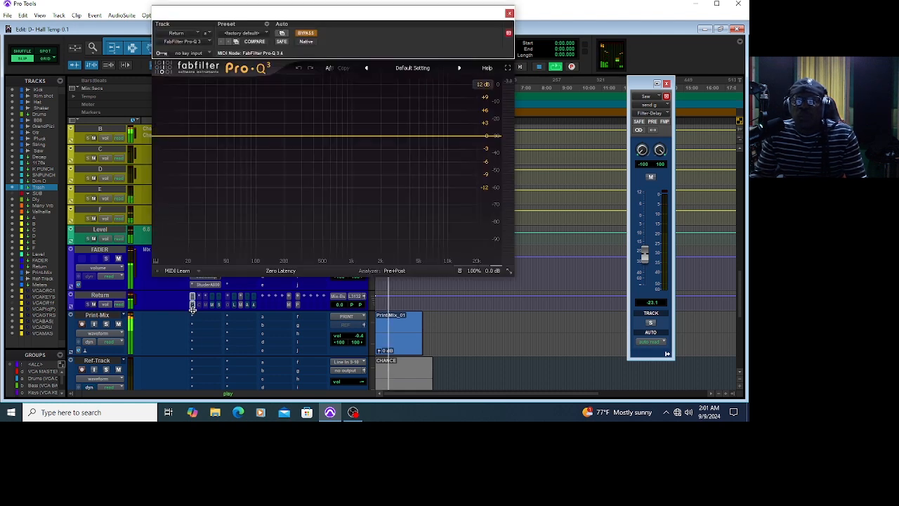
click(306, 34)
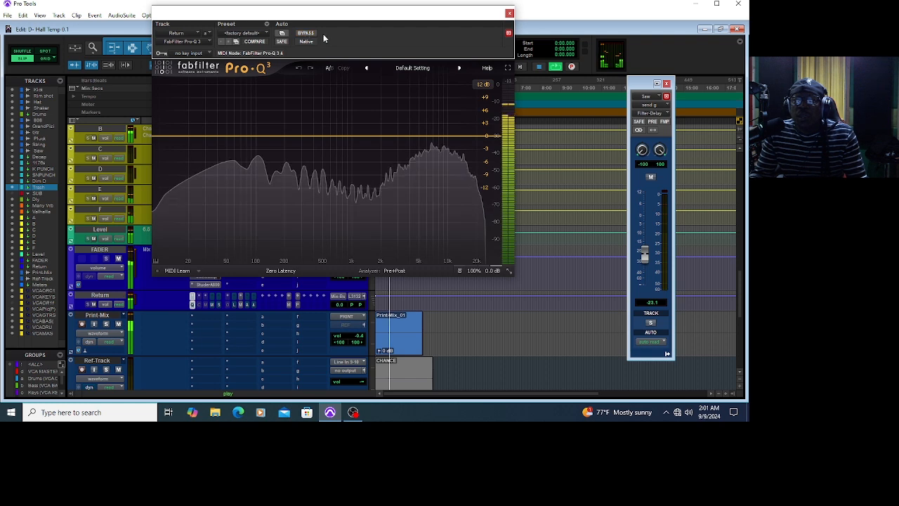
click(510, 13)
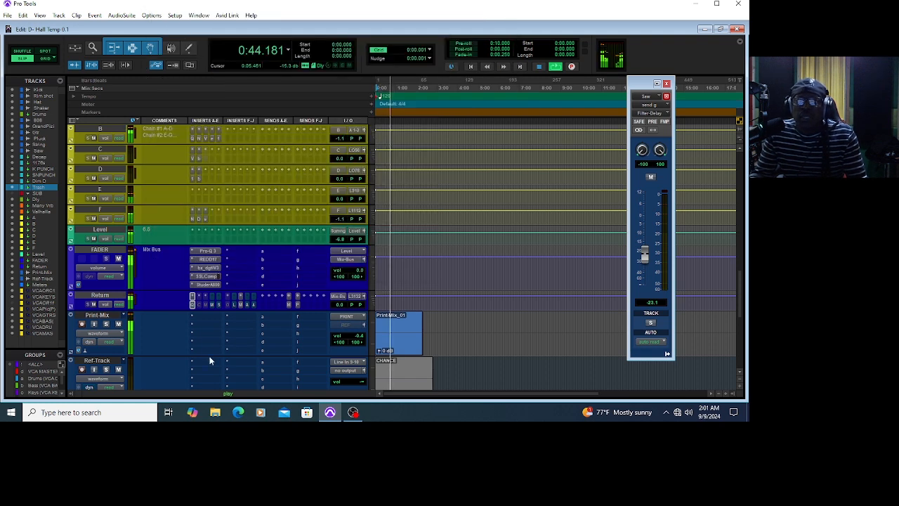
- Check the Chandler Limited Curve Bender and UAD Manley compressor inserts on the Return track, closing each one
click(199, 296)
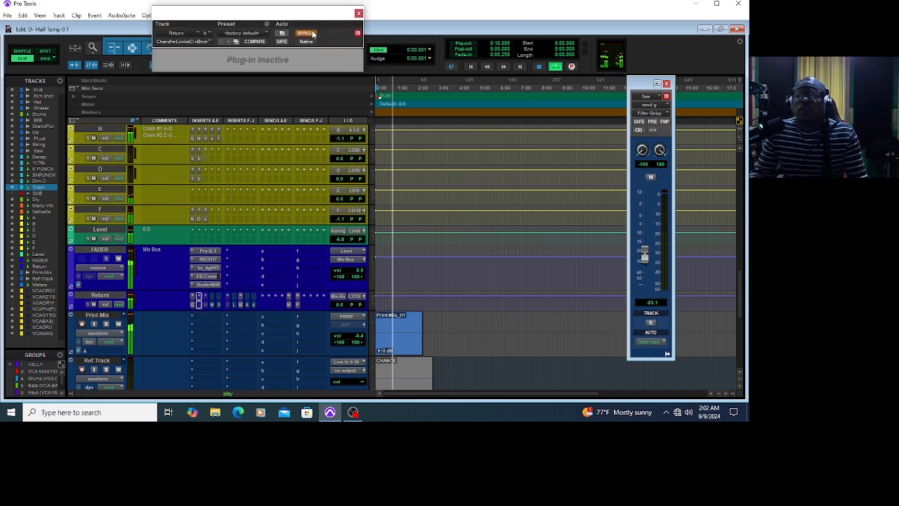
click(359, 13)
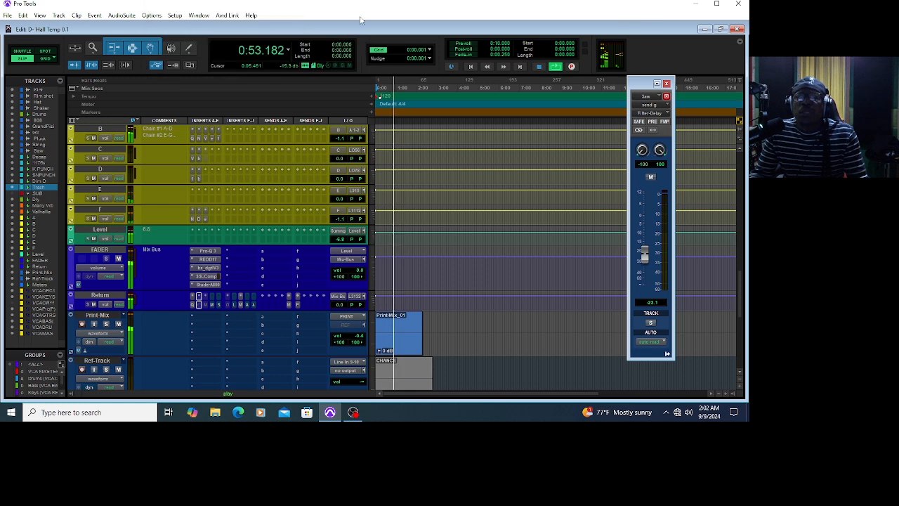
click(205, 304)
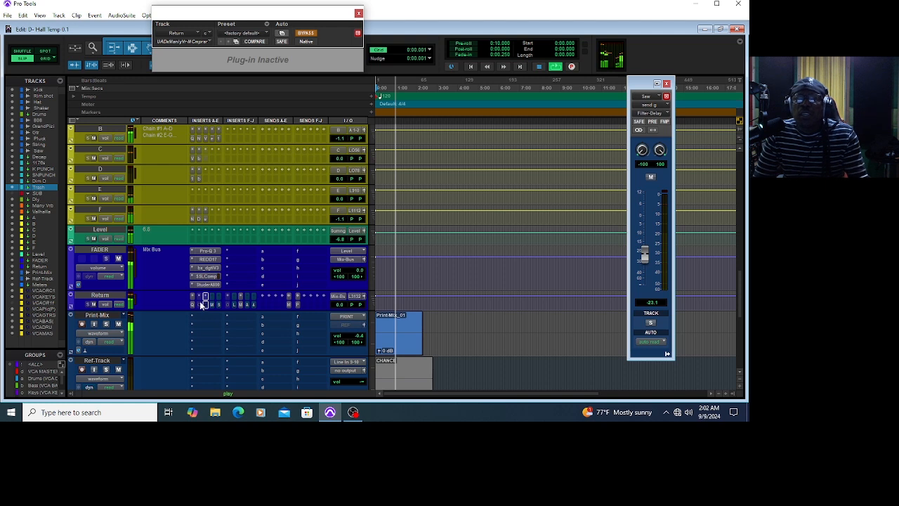
click(358, 13)
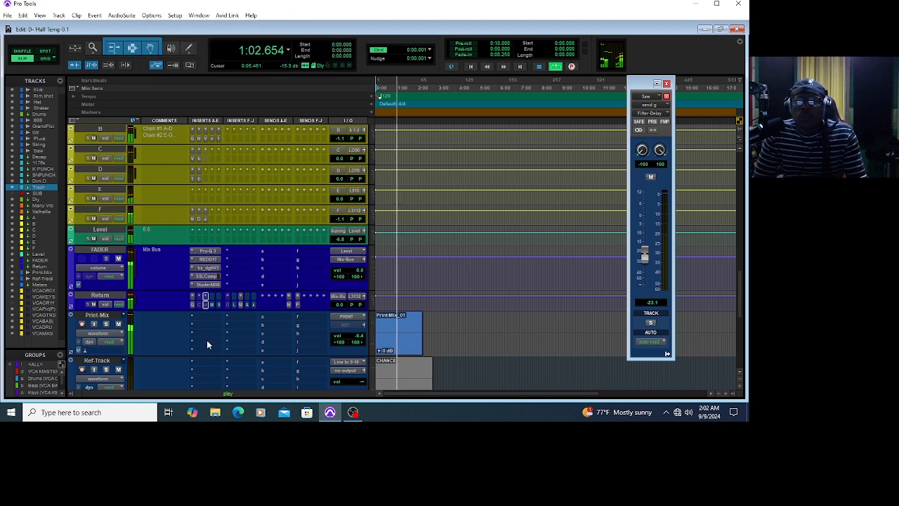
- Take the FabFilter Pro-MB insert on the Return track out of bypass and audition its low band in solo
click(211, 305)
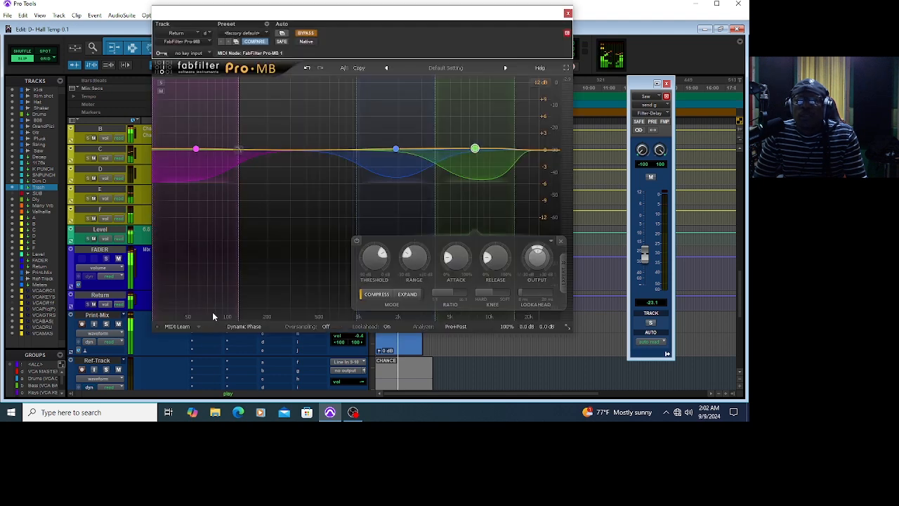
click(306, 35)
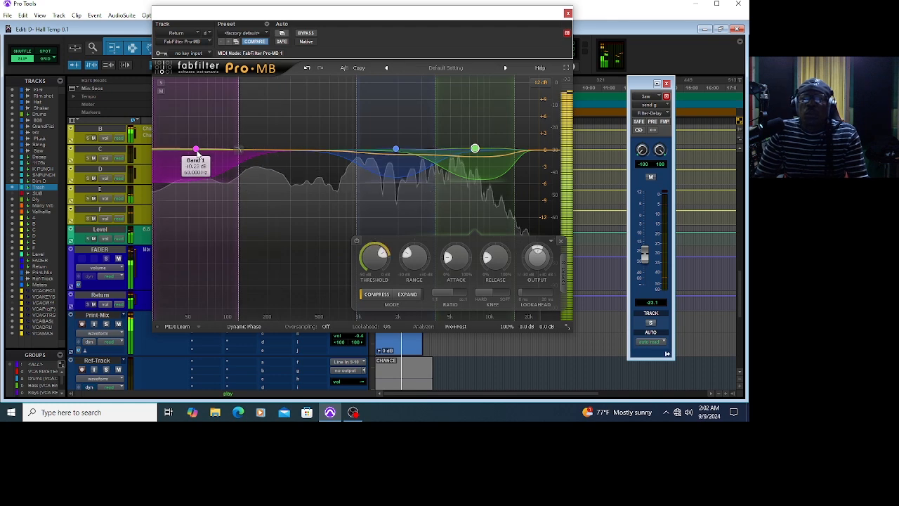
click(196, 150)
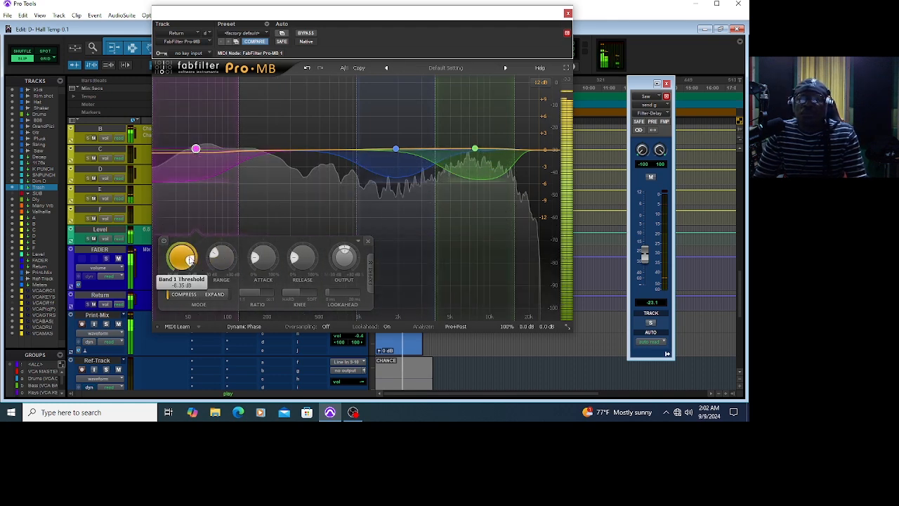
mouse_move(188, 262)
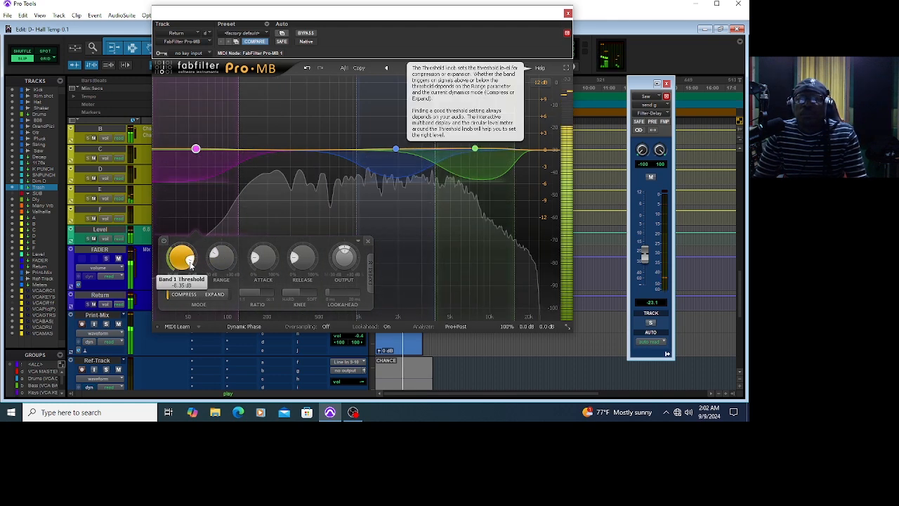
click(160, 85)
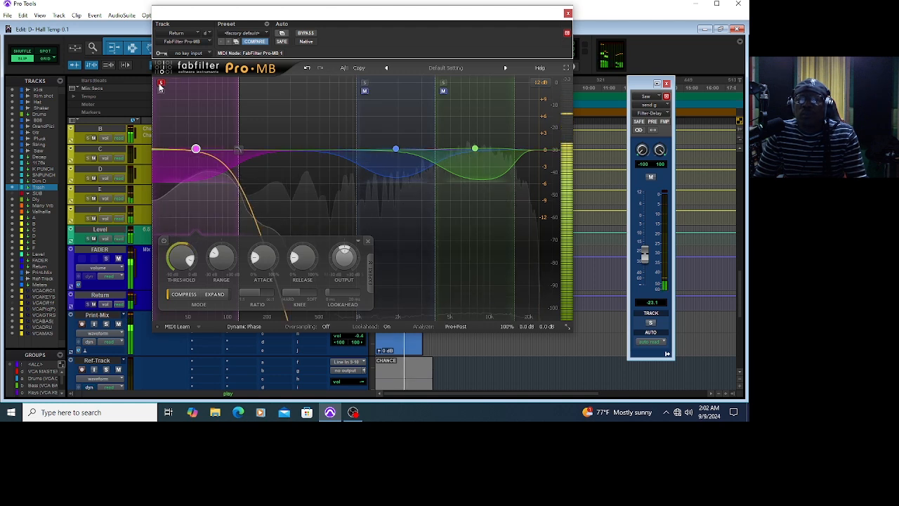
click(160, 85)
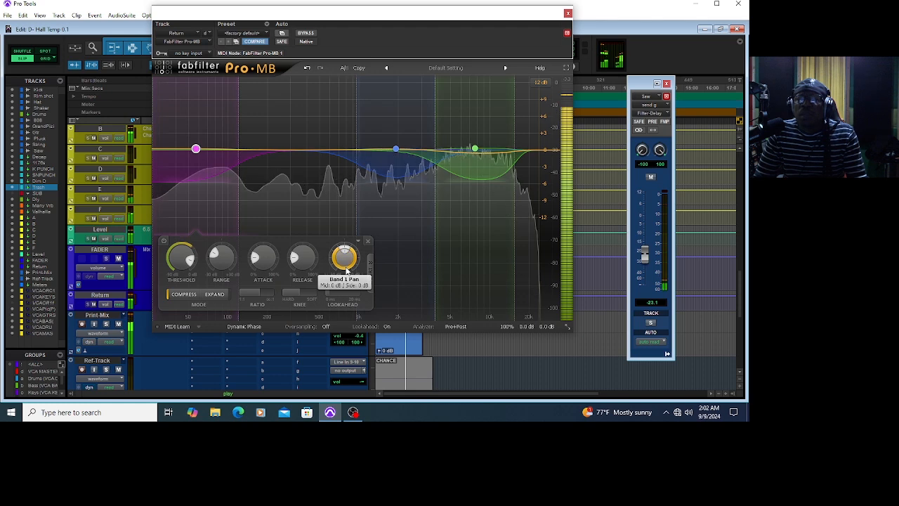
- Audition the Pro-MB's middle and high bands in solo one after the other, and close the plug-in
click(396, 163)
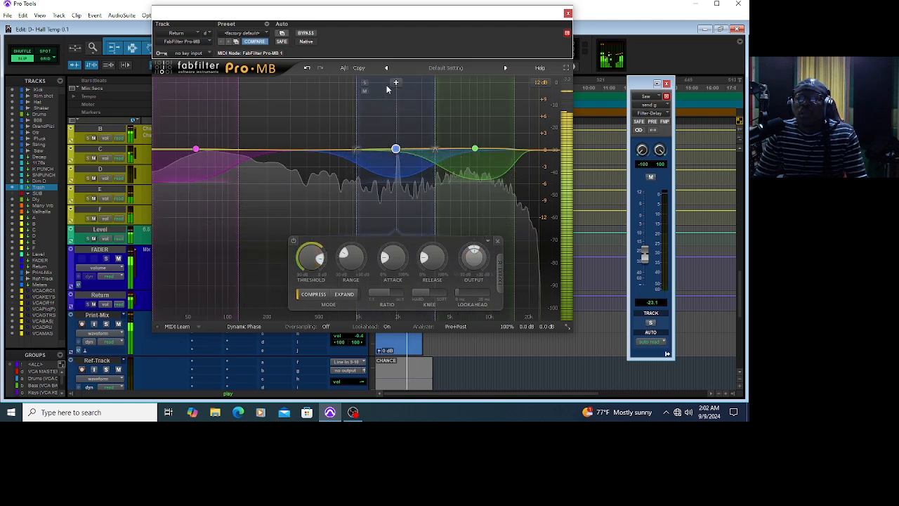
click(365, 84)
click(364, 84)
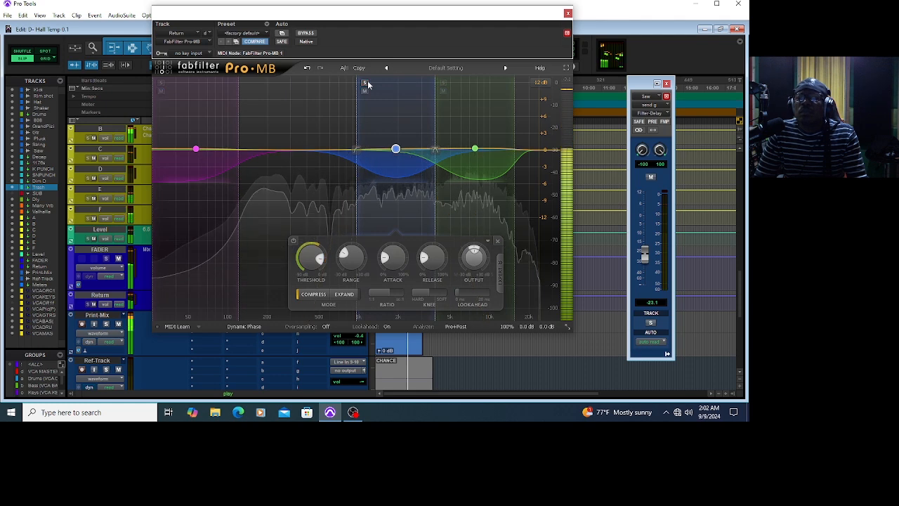
click(443, 82)
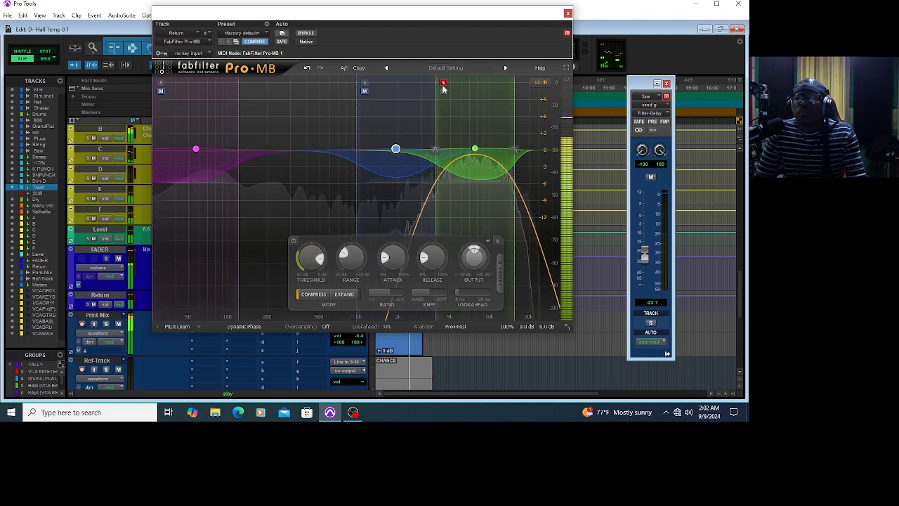
click(444, 84)
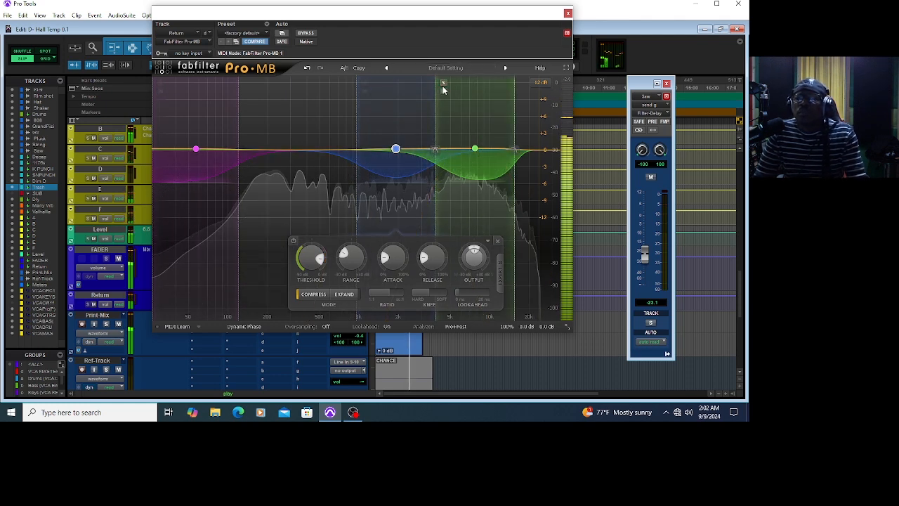
click(568, 12)
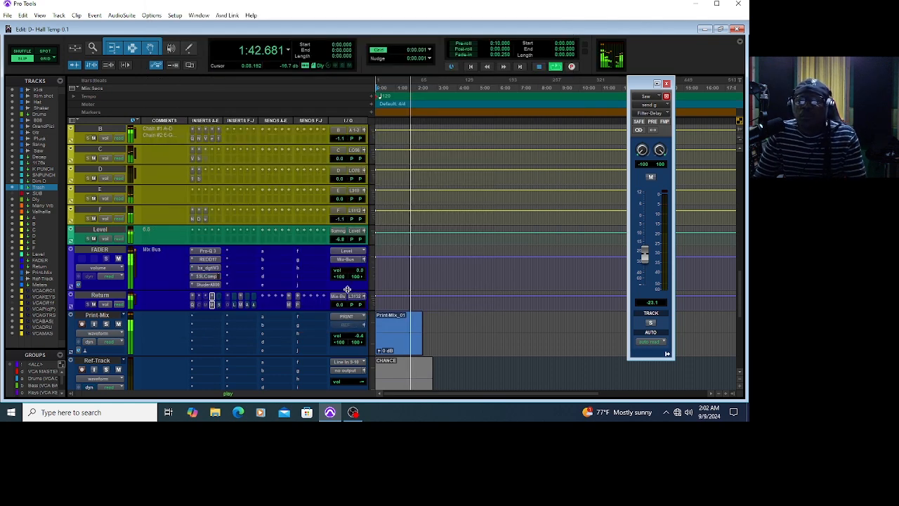
- Check the StandardCLIP insert on the Return track while the mix plays, and close it
click(220, 304)
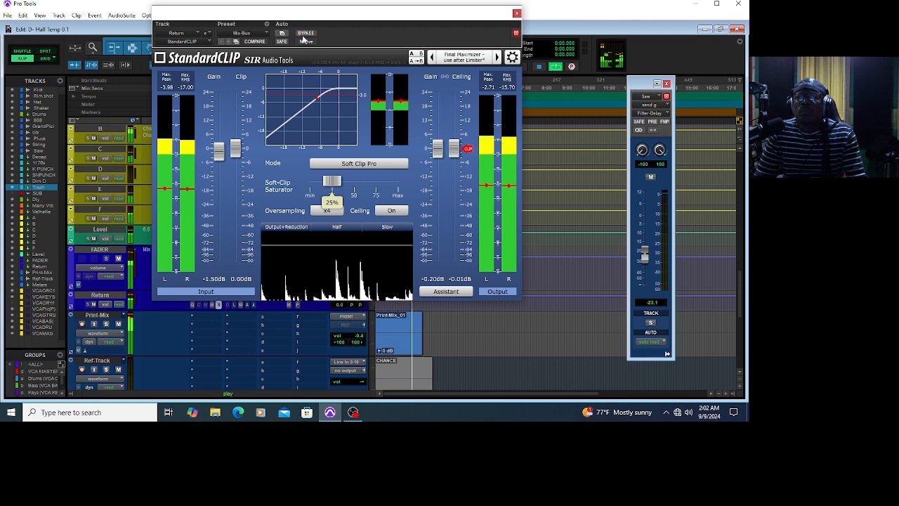
click(517, 14)
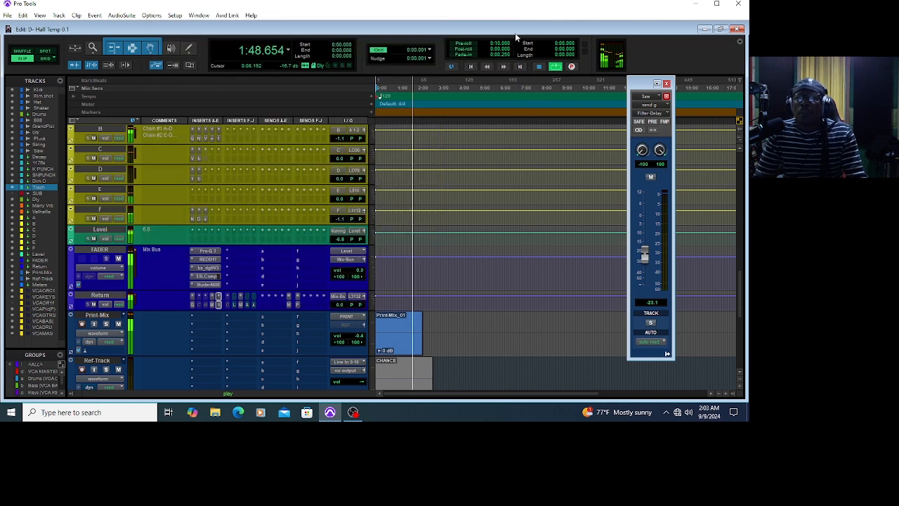
click(219, 304)
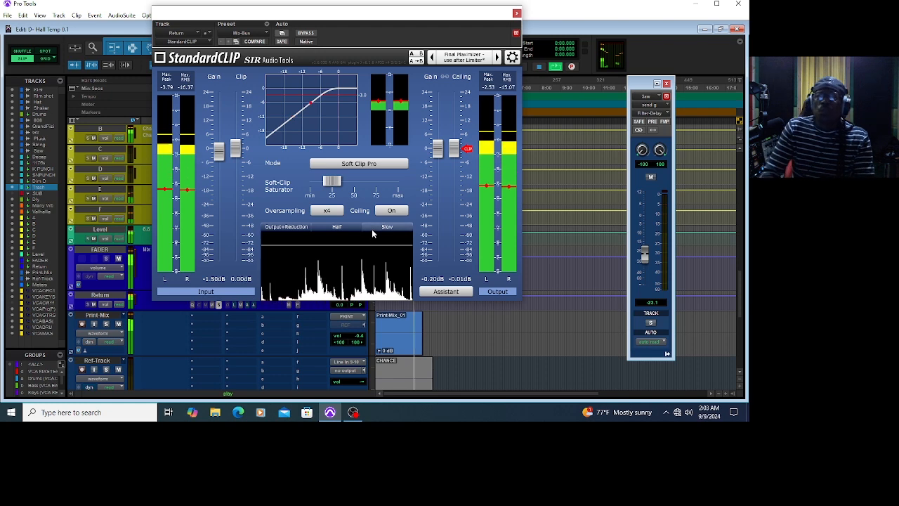
click(517, 13)
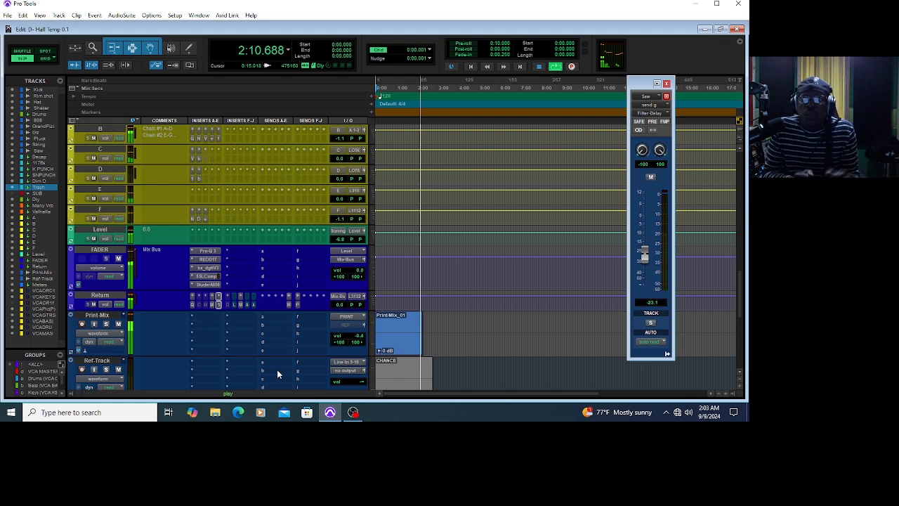
- Take the FabFilter Pro-L 2 insert on the Return track out of bypass, lower its gain to +0.5, and close it
click(234, 306)
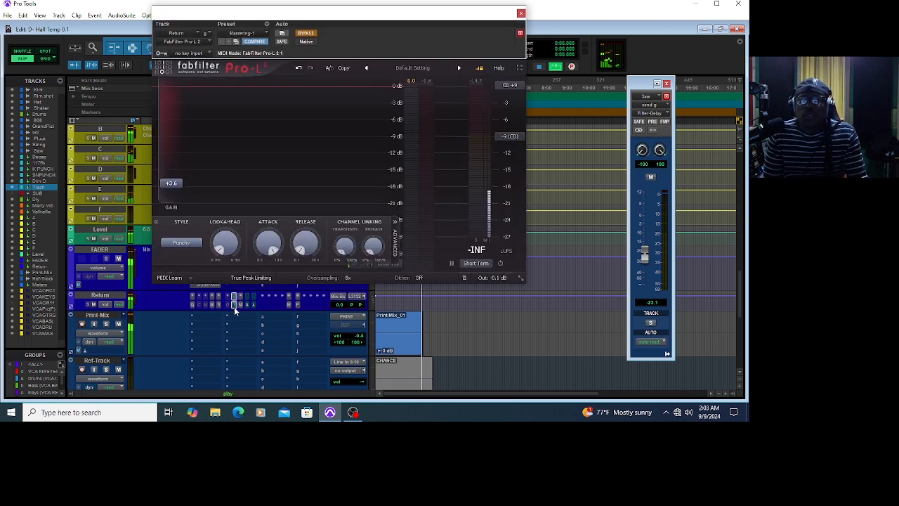
click(306, 33)
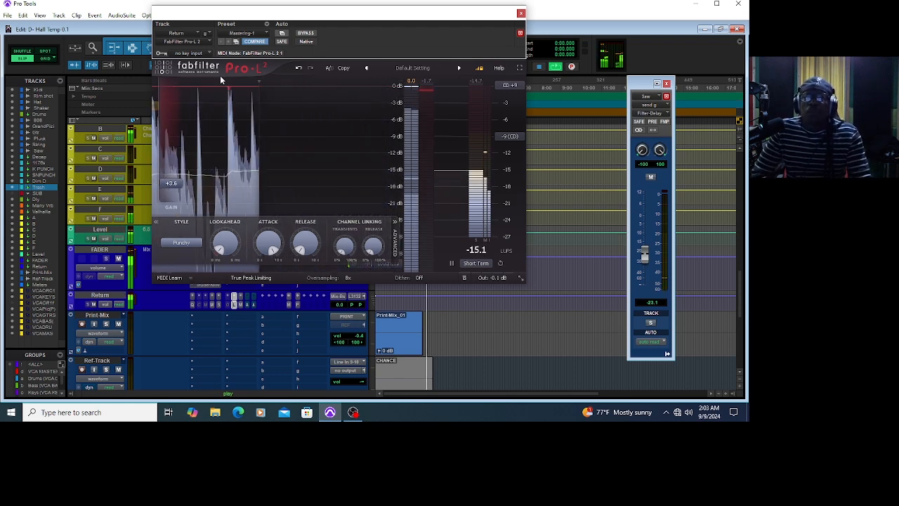
drag(168, 193, 165, 204)
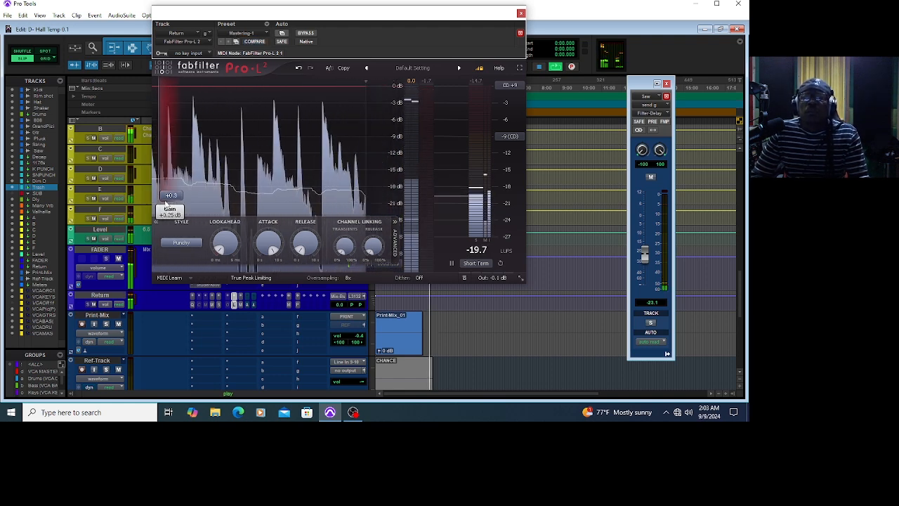
drag(165, 205, 168, 202)
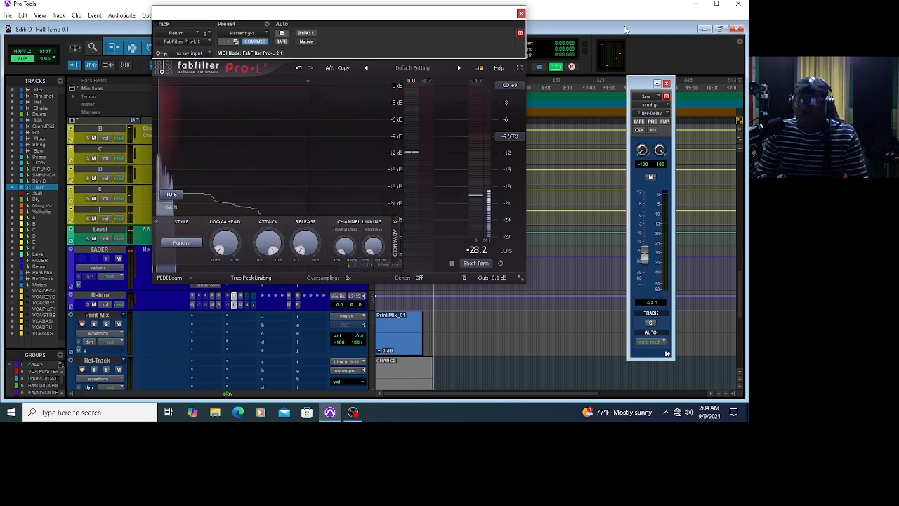
click(521, 12)
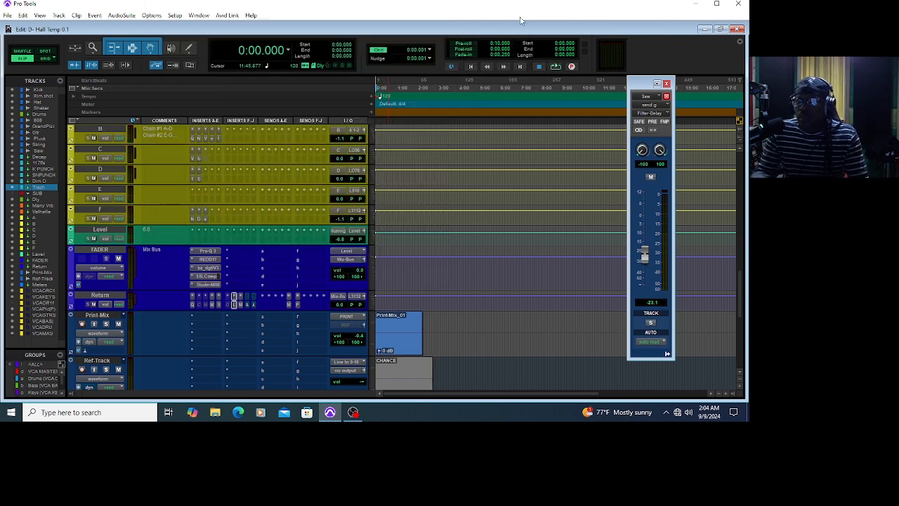
- Restart playback and review the levels and routing of the instrument, aux, subgroup, mix bus and VCA channels in the Mix window
key(space)
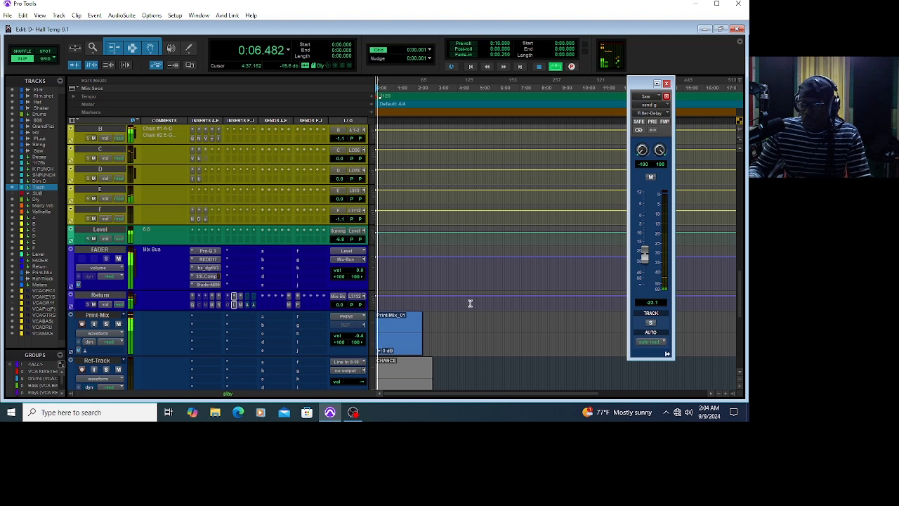
key(ctrl+equal)
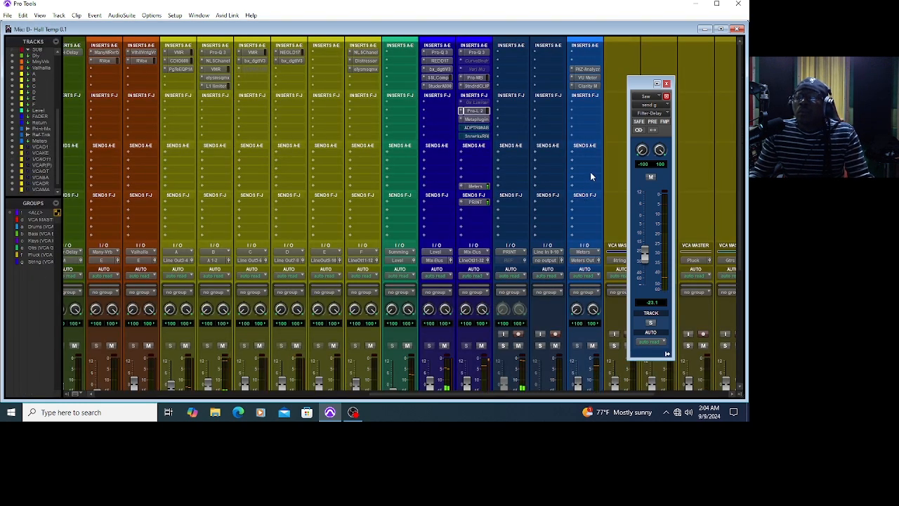
scroll(541, 177, down, 5)
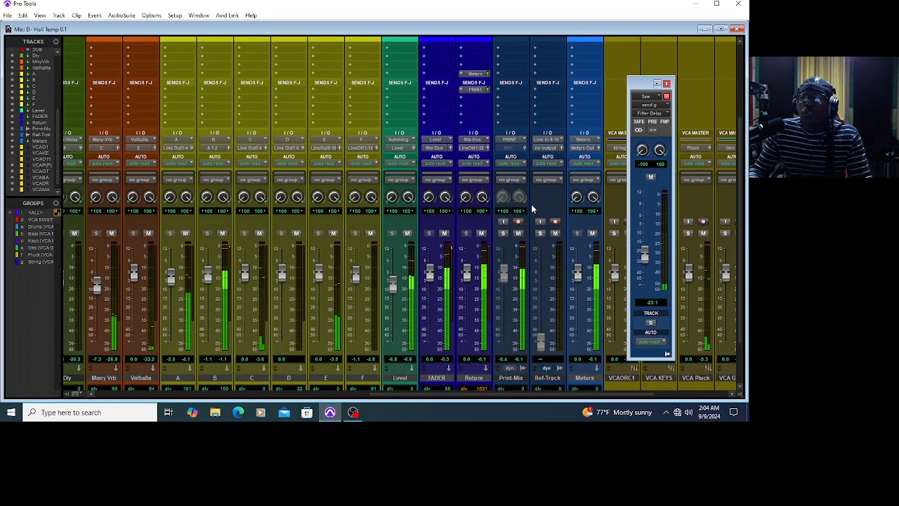
drag(478, 393, 188, 425)
scroll(282, 323, up, 4)
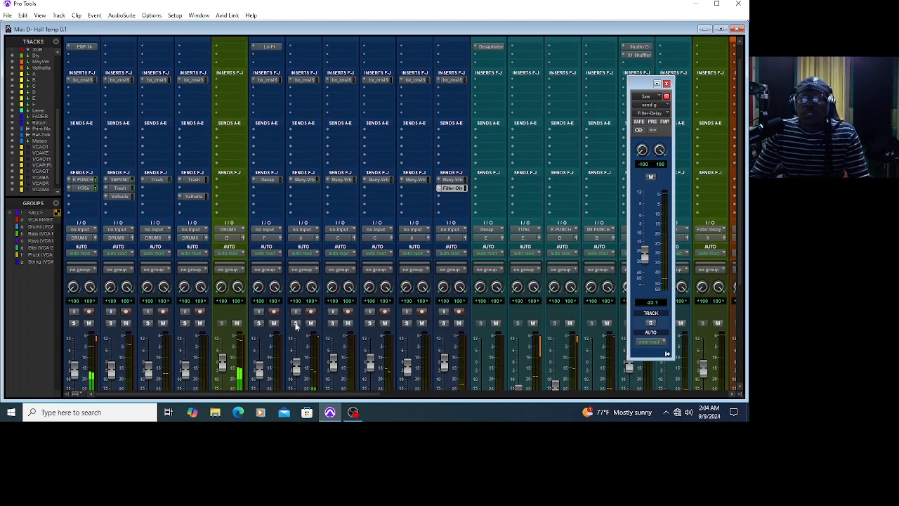
scroll(284, 344, down, 7)
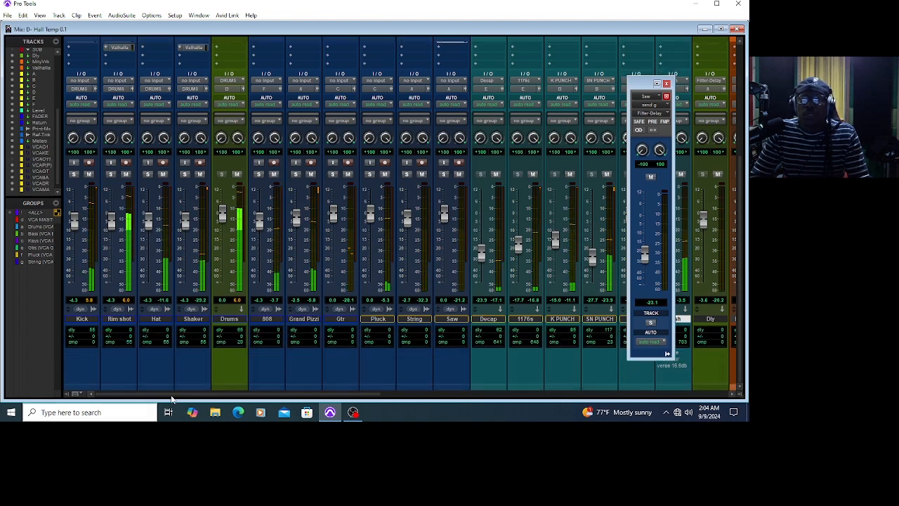
drag(168, 395, 562, 417)
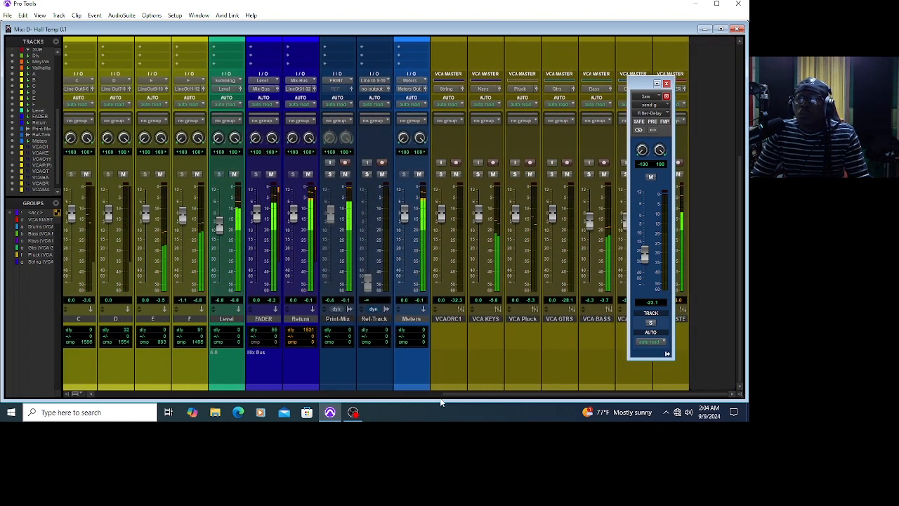
scroll(294, 335, up, 5)
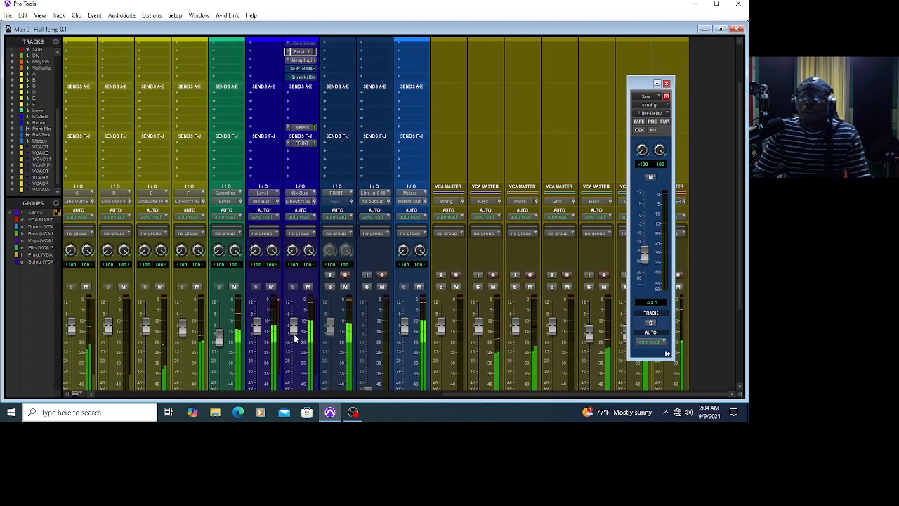
scroll(294, 335, down, 5)
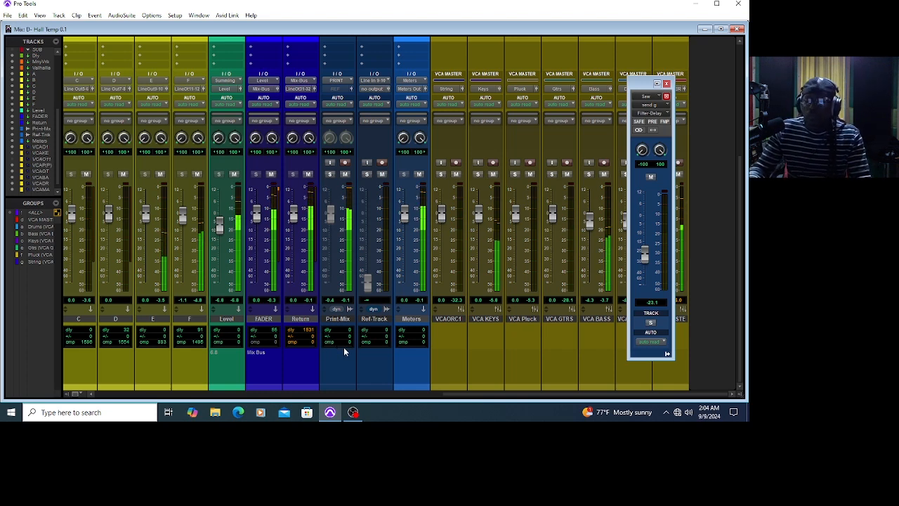
- Return to the Edit window and delete the Print-Mix_01 clip from the Print-Mix track
key(ctrl+equal)
scroll(479, 321, down, 2)
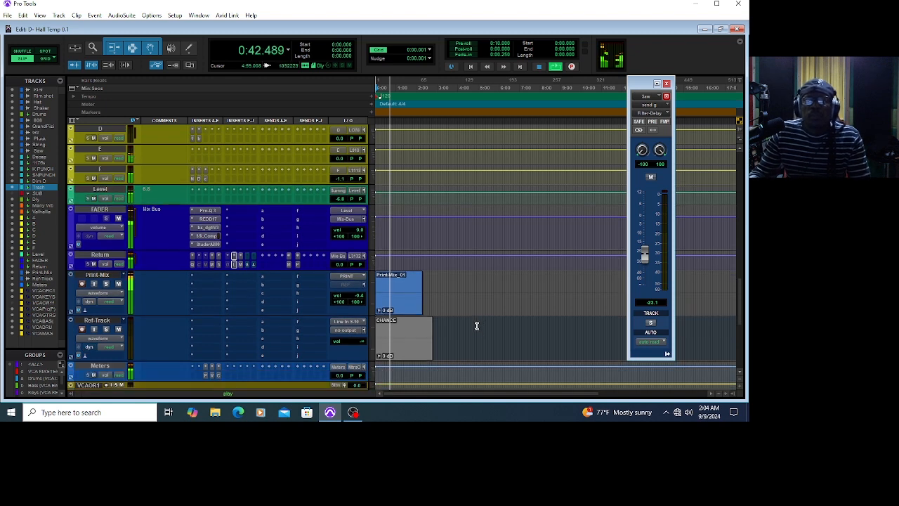
click(401, 308)
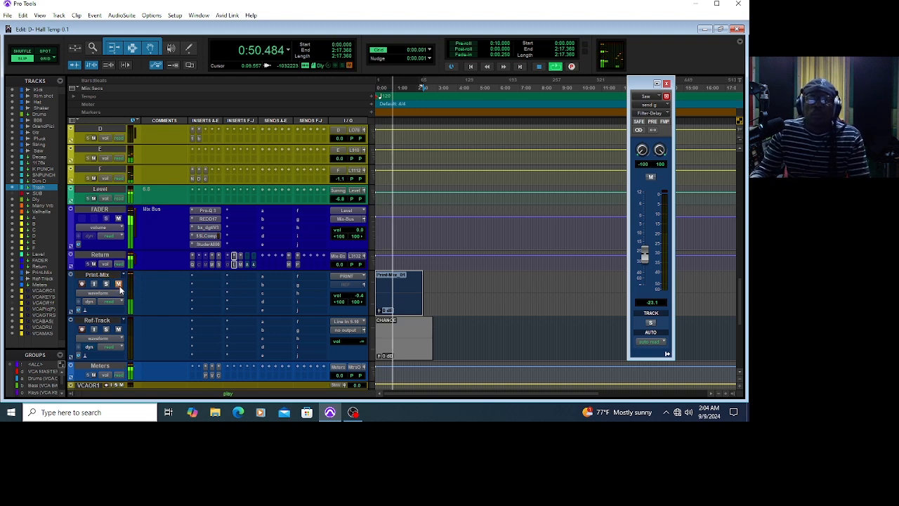
click(416, 307)
key(Delete)
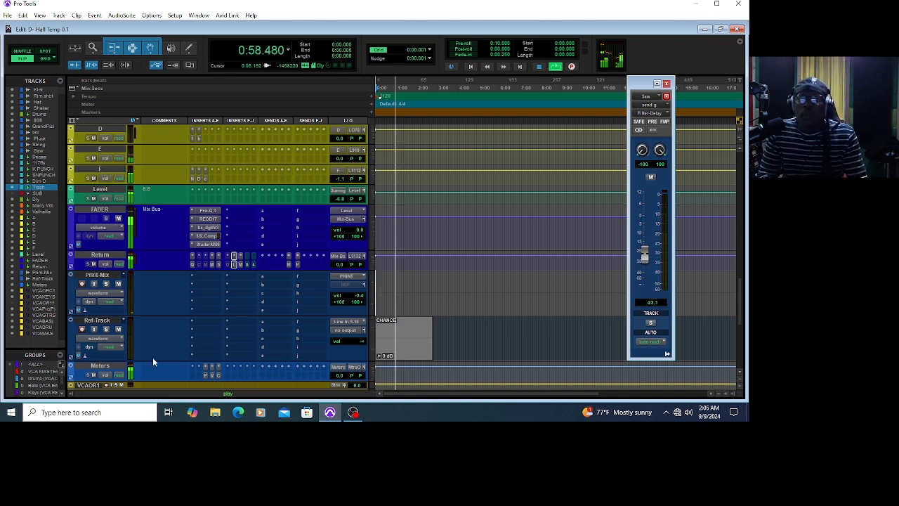
- Stop playback, record the mix from the beginning onto the record-enabled Print-Mix track, and enlarge the timeline to show the waveform
key(space)
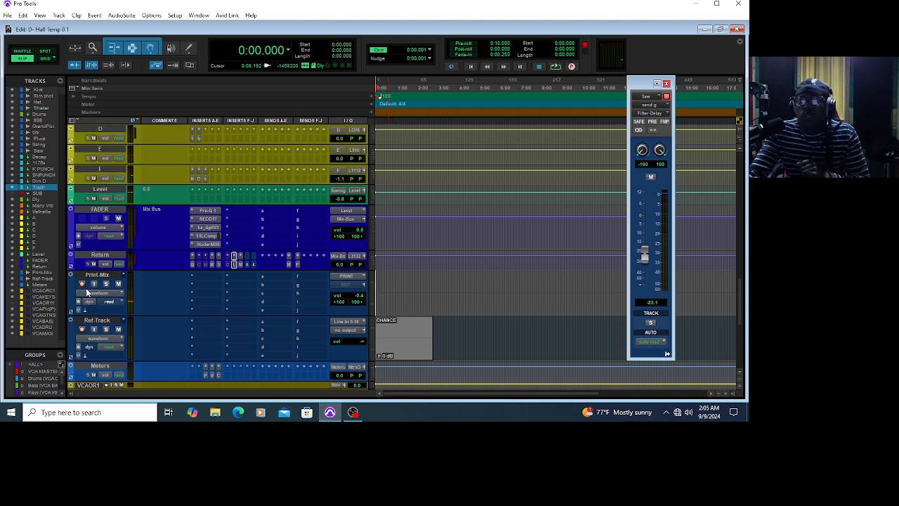
key(space)
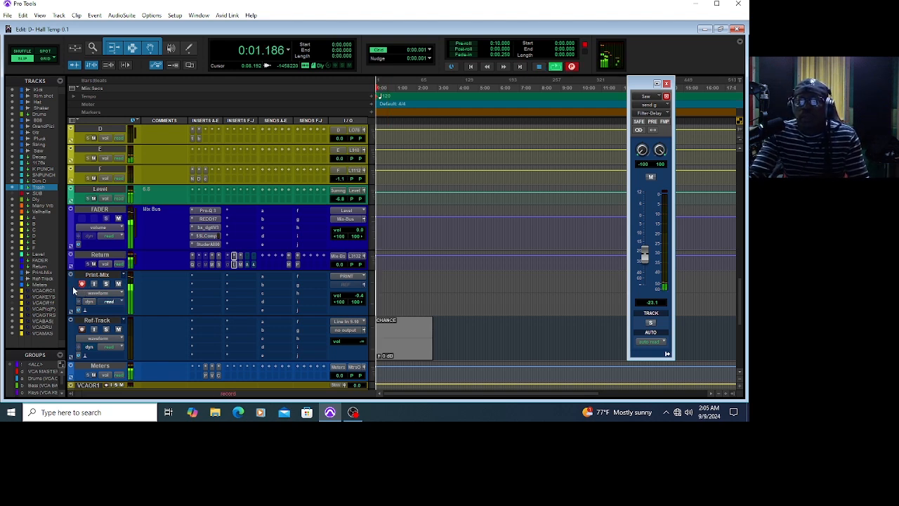
click(728, 394)
click(728, 395)
click(727, 394)
click(728, 394)
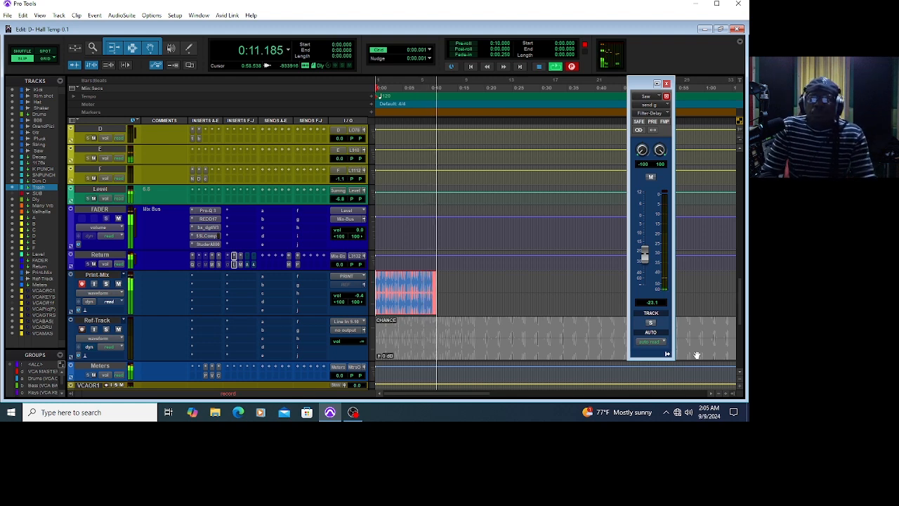
- Inspect the Return track's Sonarworks Reference 4 insert and take its ADPTR MetricAB insert out of bypass to check the mix's loudness, closing both
click(254, 266)
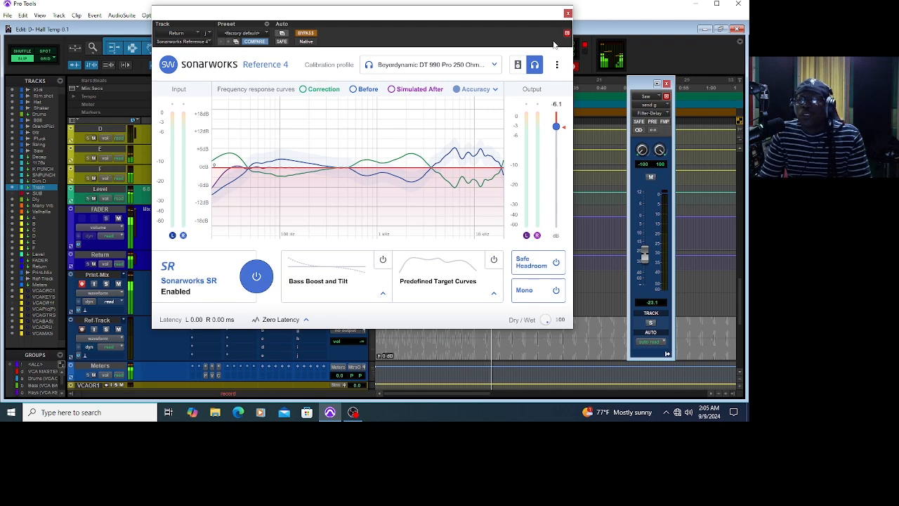
click(568, 14)
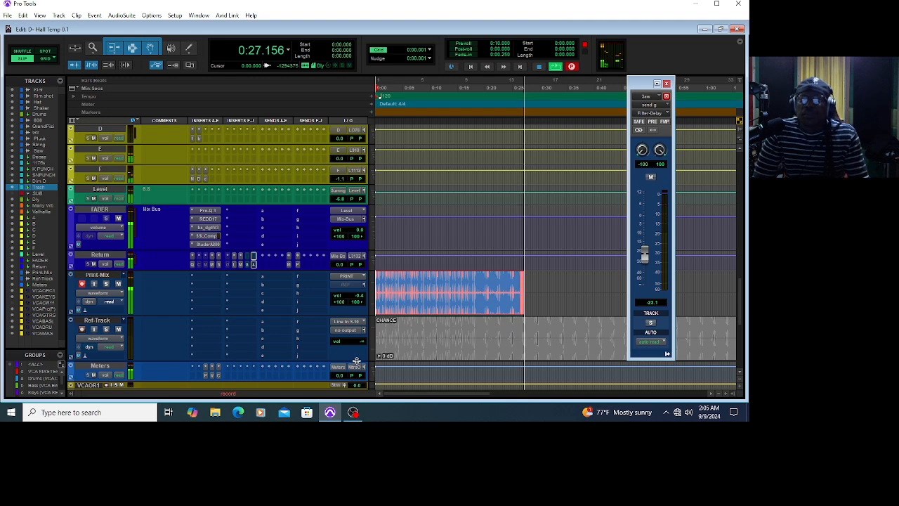
click(252, 265)
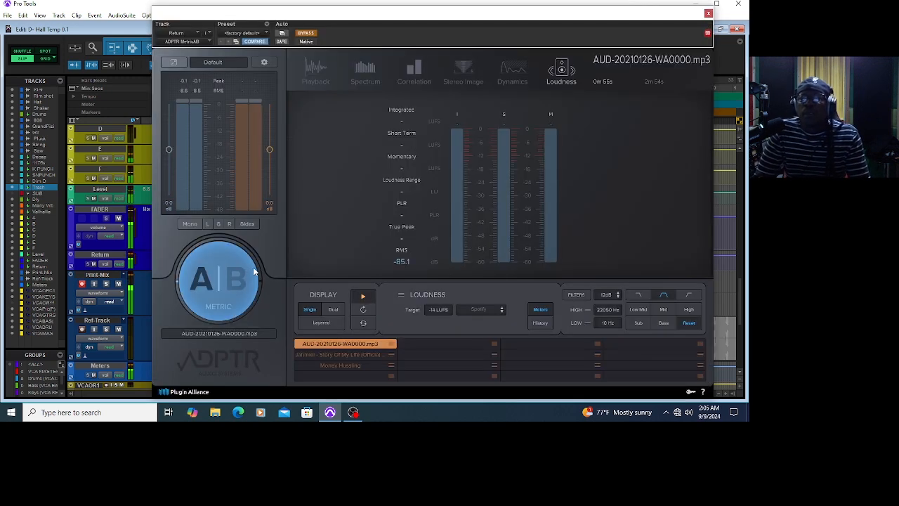
click(306, 32)
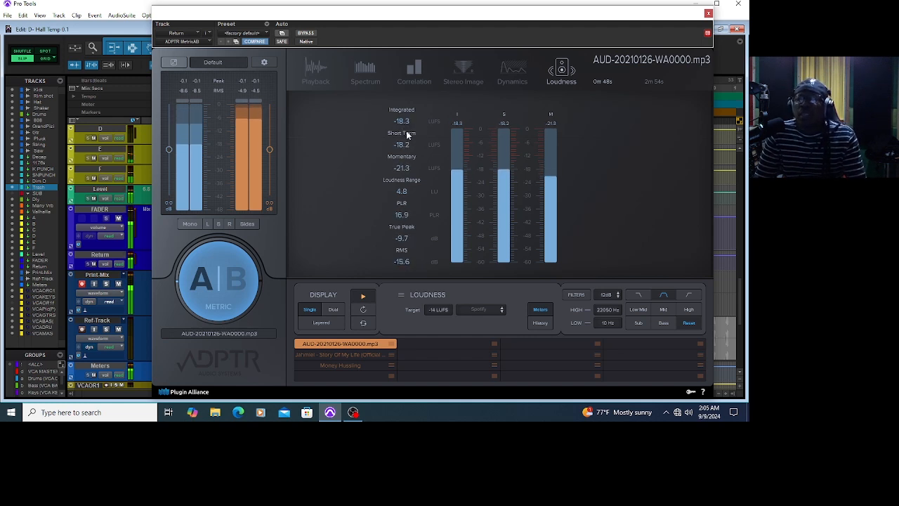
click(708, 14)
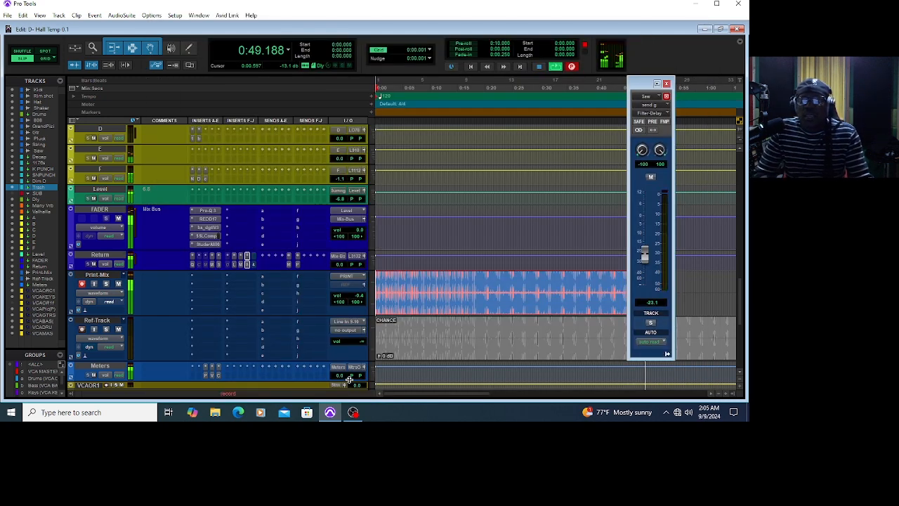
- Review the levels and inserts of the subgroup, mix bus and print channels in the Mix window, including the bx_digital V3 settings on FADER
scroll(303, 309, down, 2)
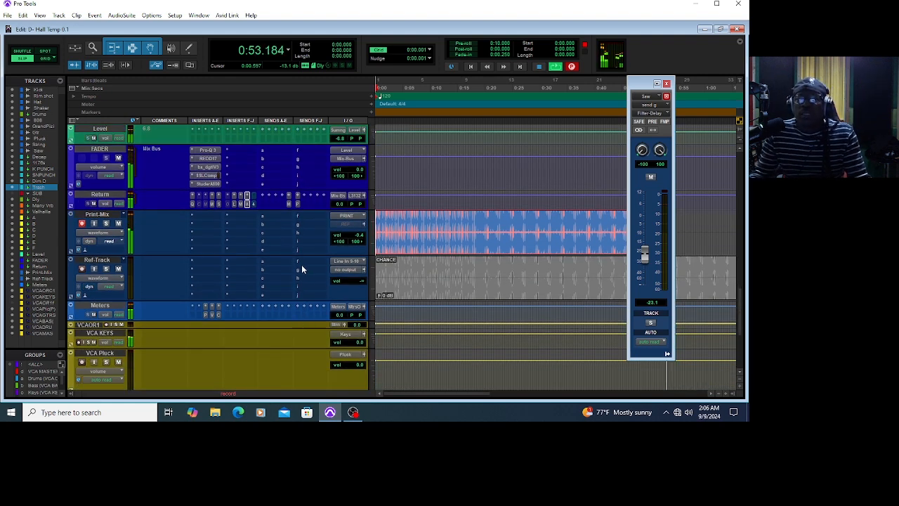
key(ctrl+equal)
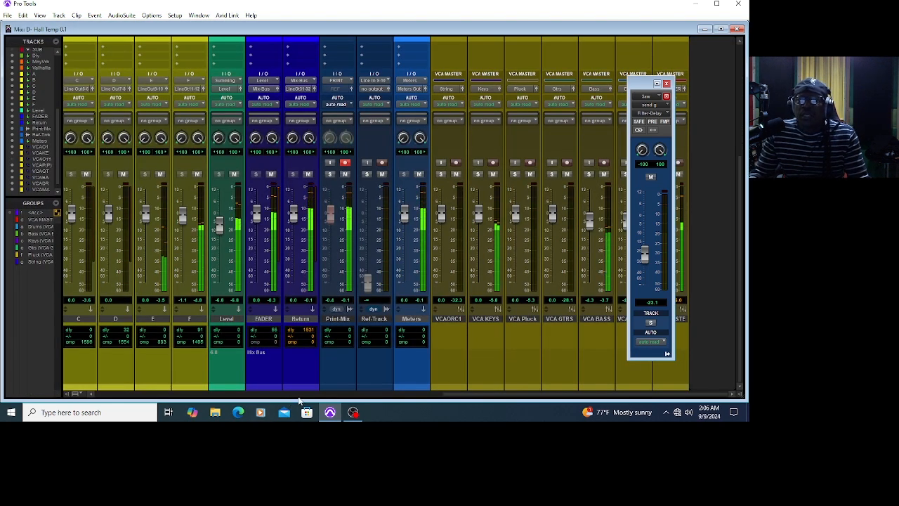
drag(470, 396, 441, 425)
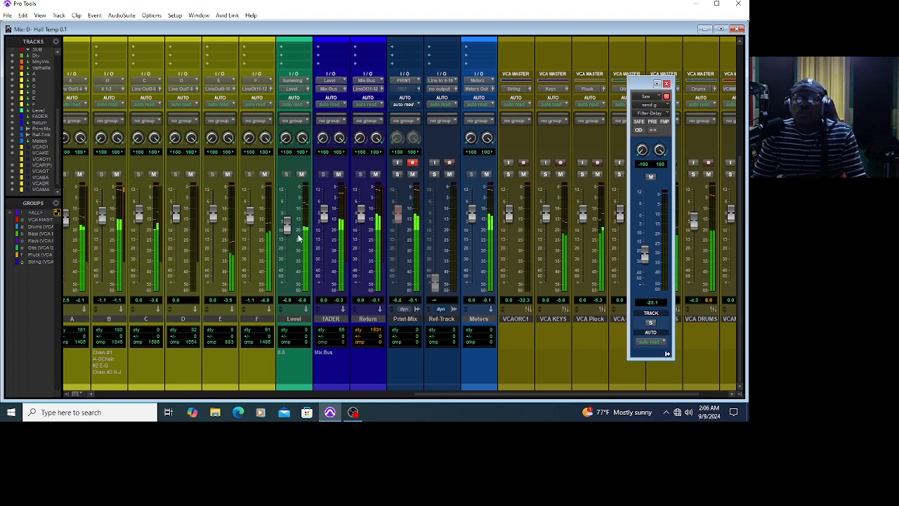
scroll(354, 133, up, 3)
scroll(353, 133, up, 3)
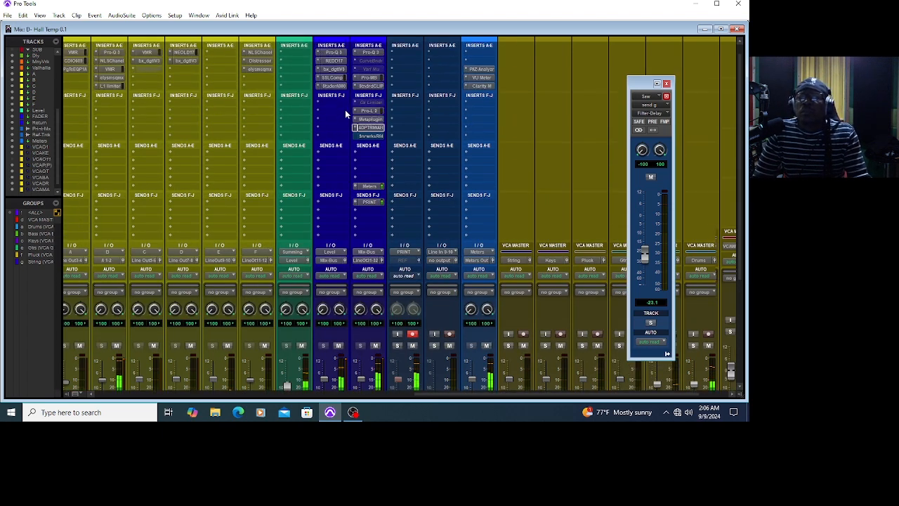
click(339, 72)
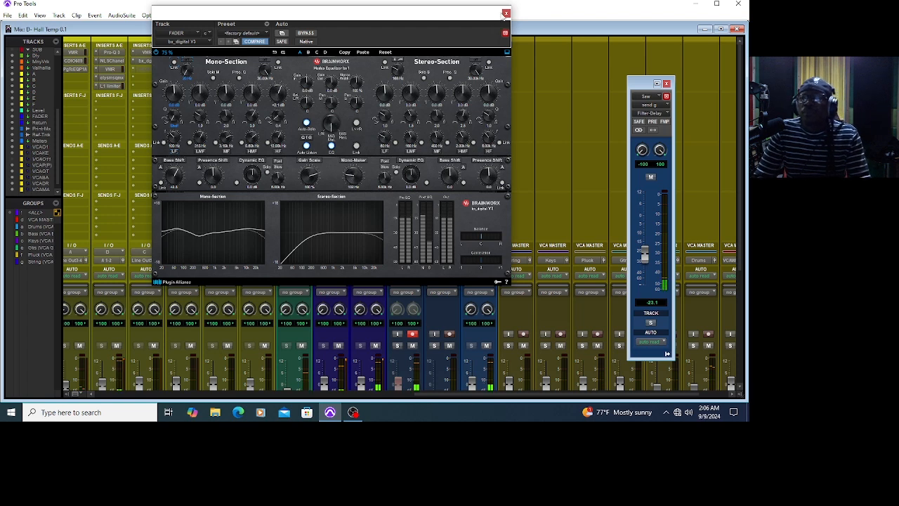
click(506, 13)
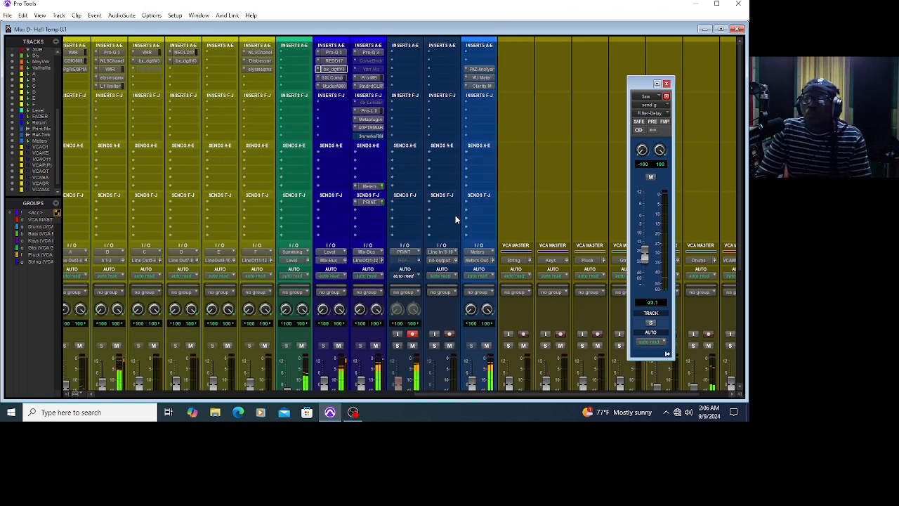
scroll(457, 218, down, 4)
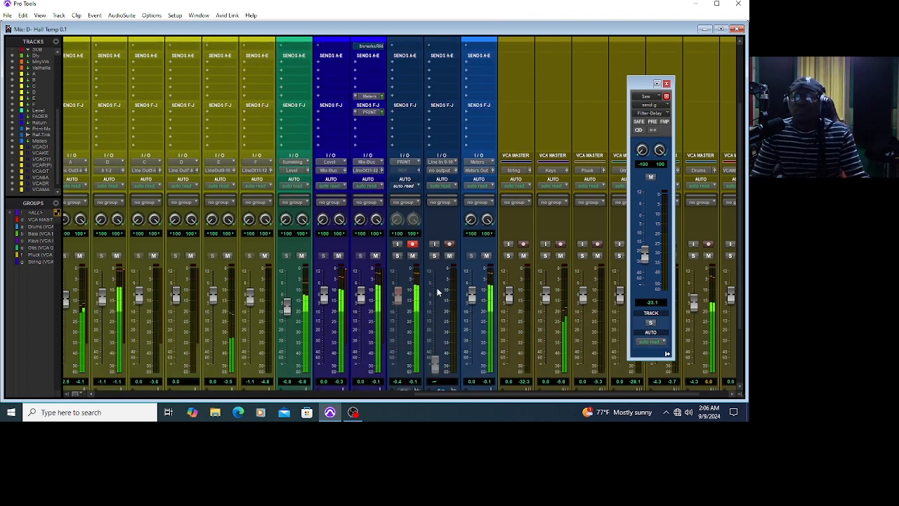
scroll(437, 292, down, 2)
- Return to the Edit window, close the Saw send window, and stop the Print-Mix recording once the song has fully ended
key(ctrl+equal)
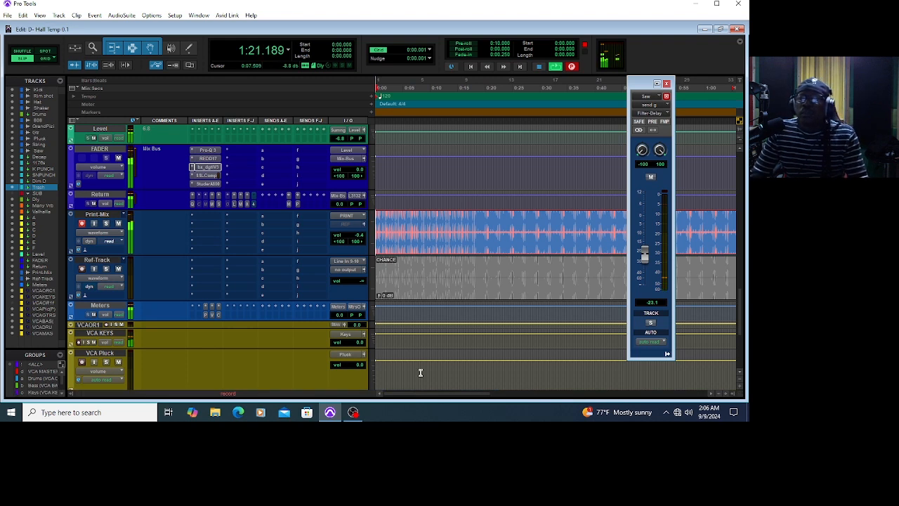
click(719, 398)
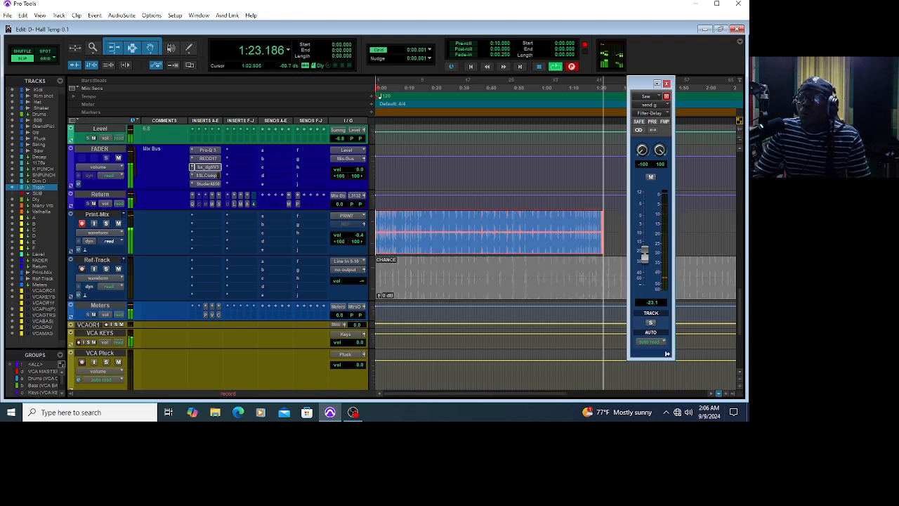
click(720, 398)
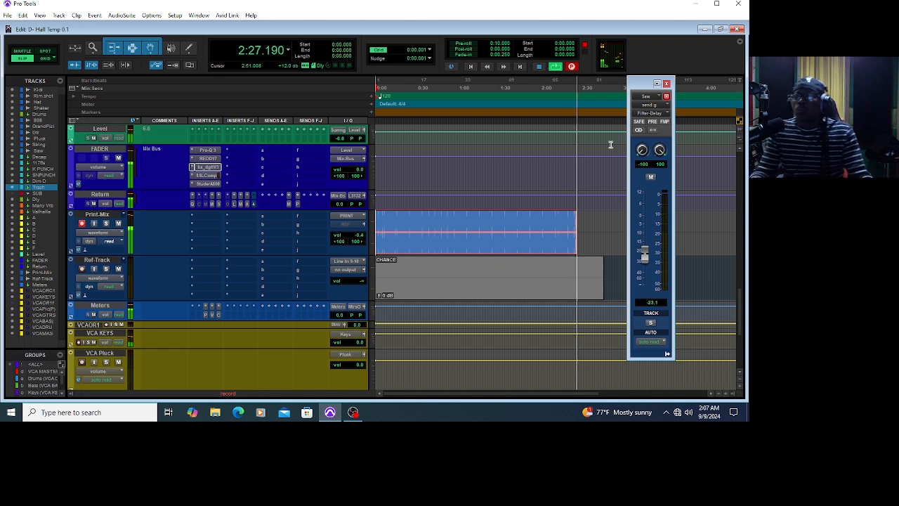
click(666, 85)
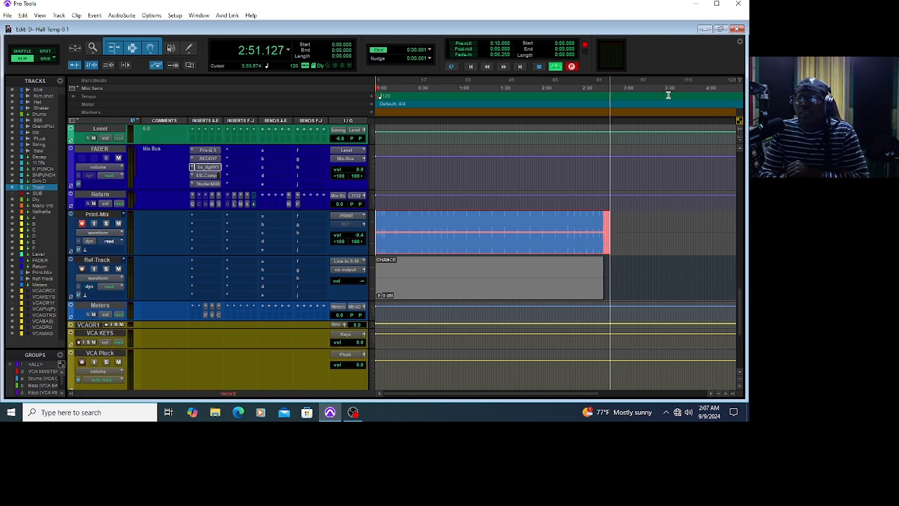
key(space)
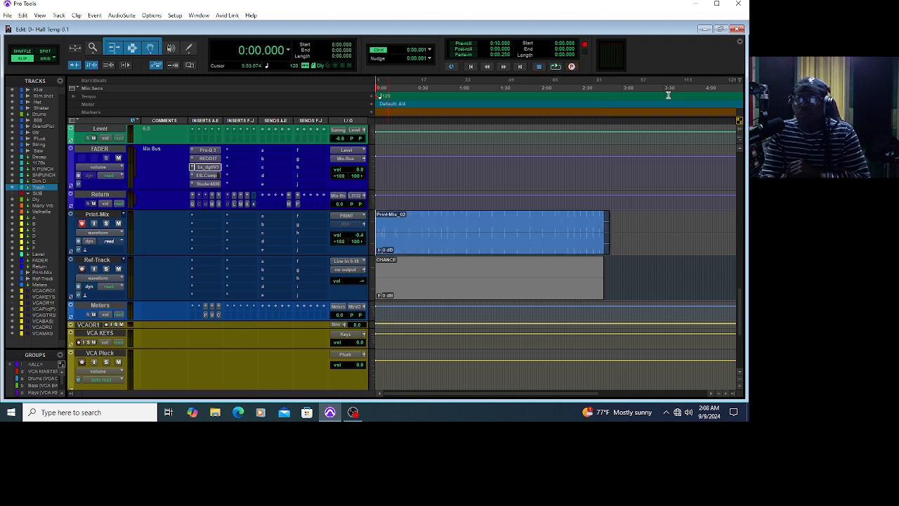